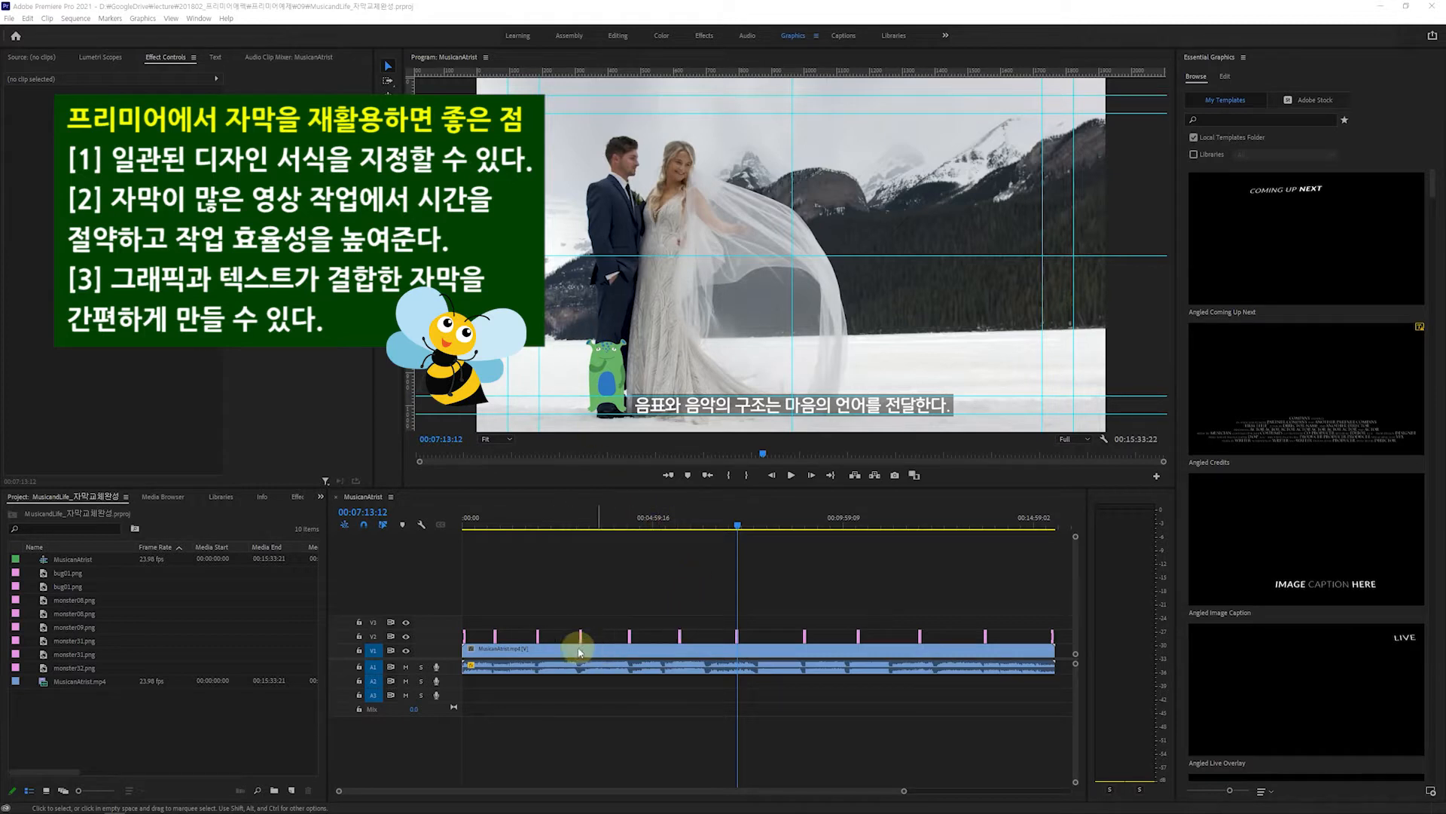
Review the finished project's subtitle around 00:12:00 on the timeline and mute audio track A1.
{"action": "left_click_drag", "start_coordinate": [737, 524], "coordinate": [921, 622]}
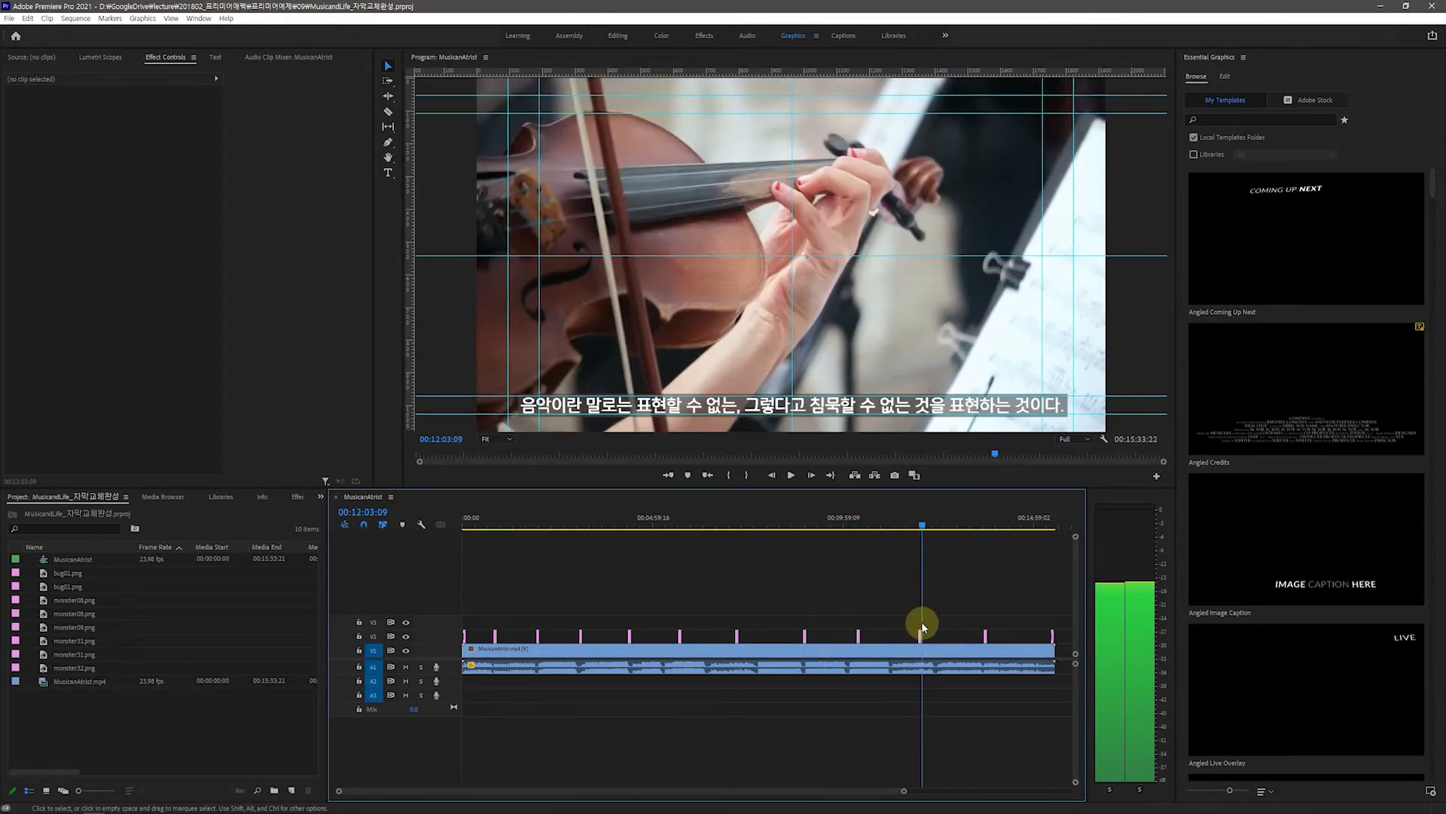
{"action": "left_click", "coordinate": [406, 667]}
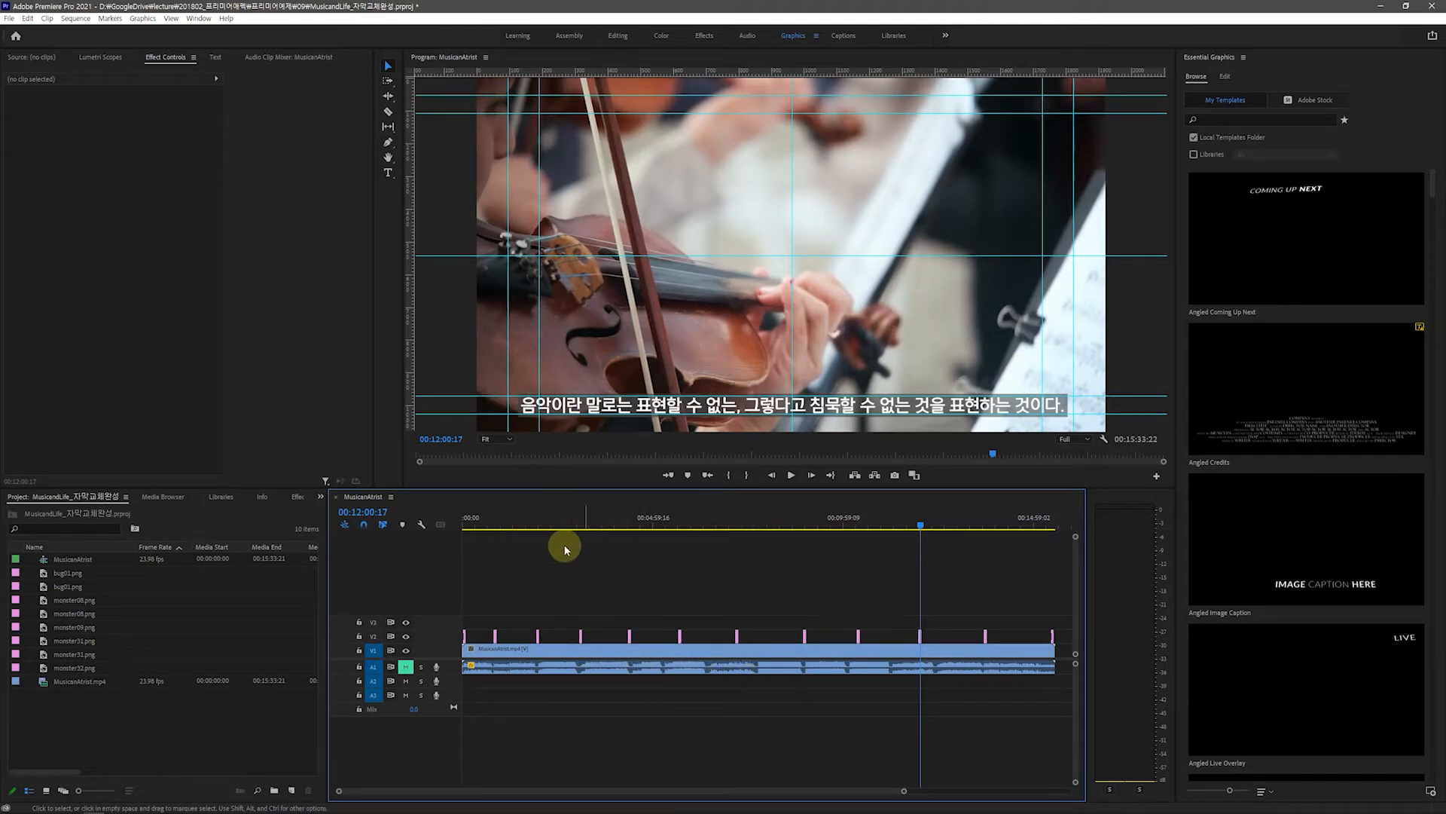
Examine the fonts used in the project with Replace Fonts in Projects, without replacing any.
{"action": "left_click", "coordinate": [144, 19]}
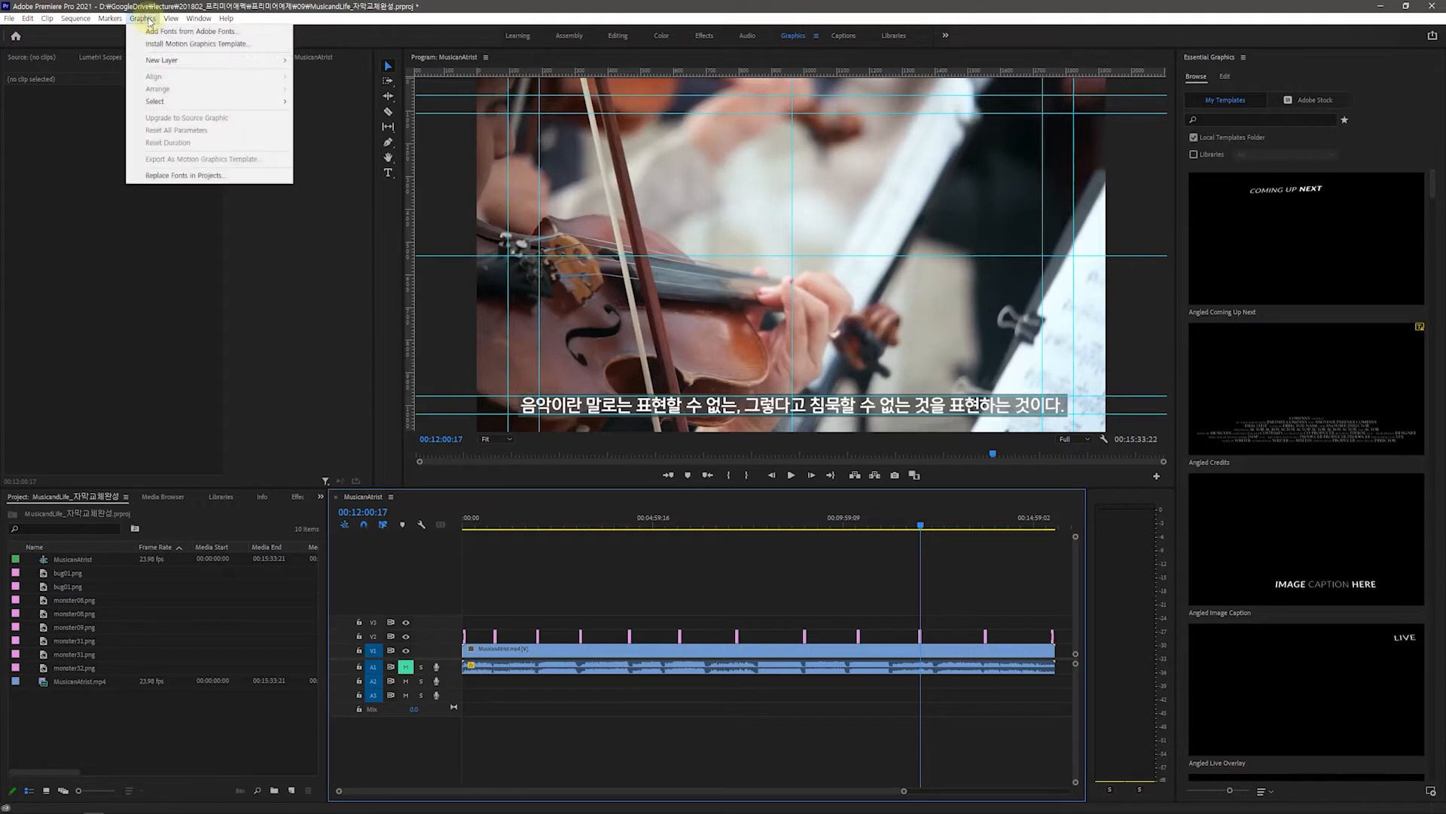
{"action": "left_click", "coordinate": [191, 176]}
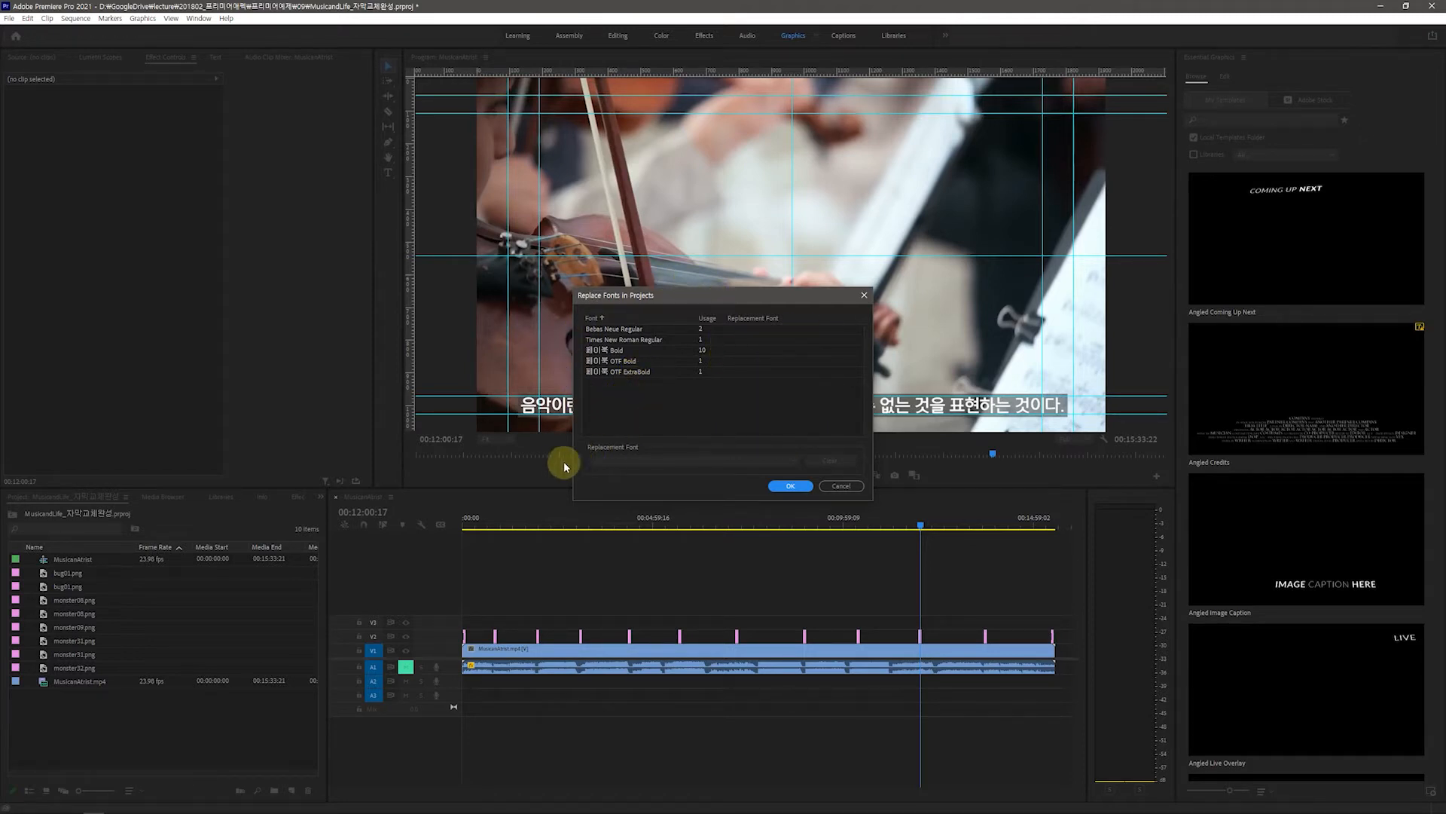
{"action": "left_click", "coordinate": [865, 296]}
Review the subtitle at 00:10:24:17 and select its text to examine its graphic properties.
{"action": "left_click_drag", "start_coordinate": [919, 527], "coordinate": [861, 541]}
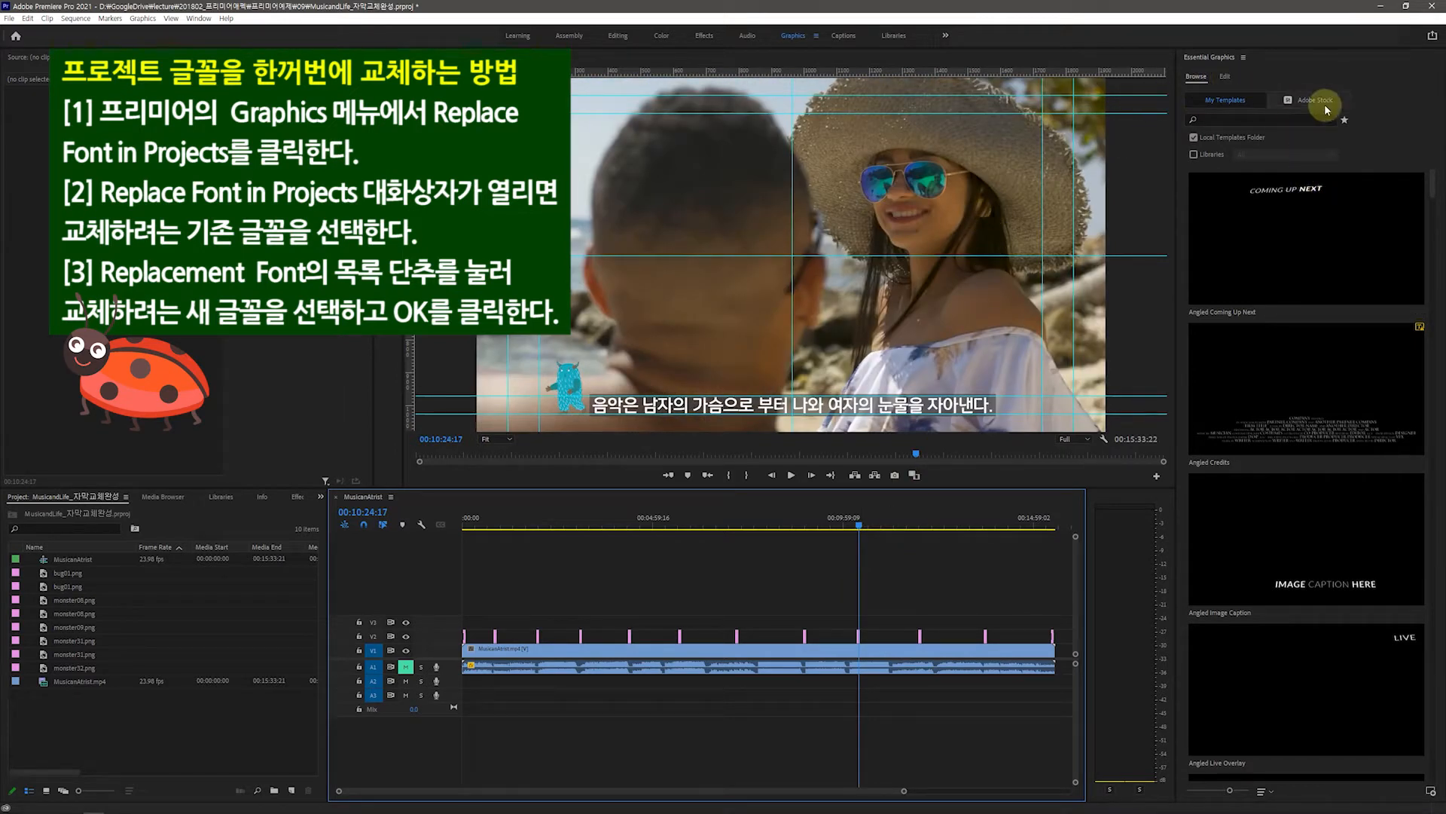
{"action": "left_click", "coordinate": [1226, 76]}
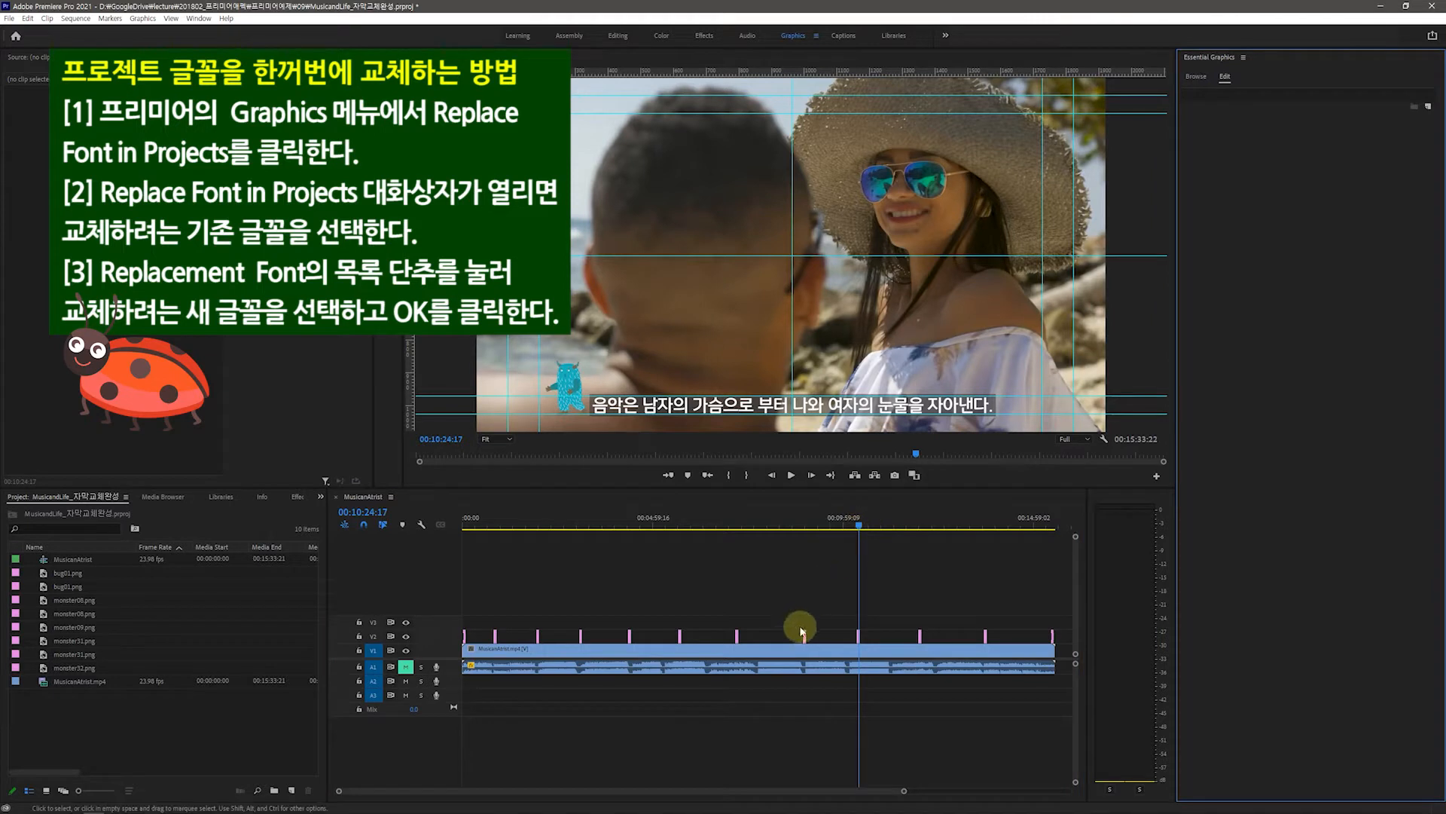
{"action": "left_click", "coordinate": [726, 409]}
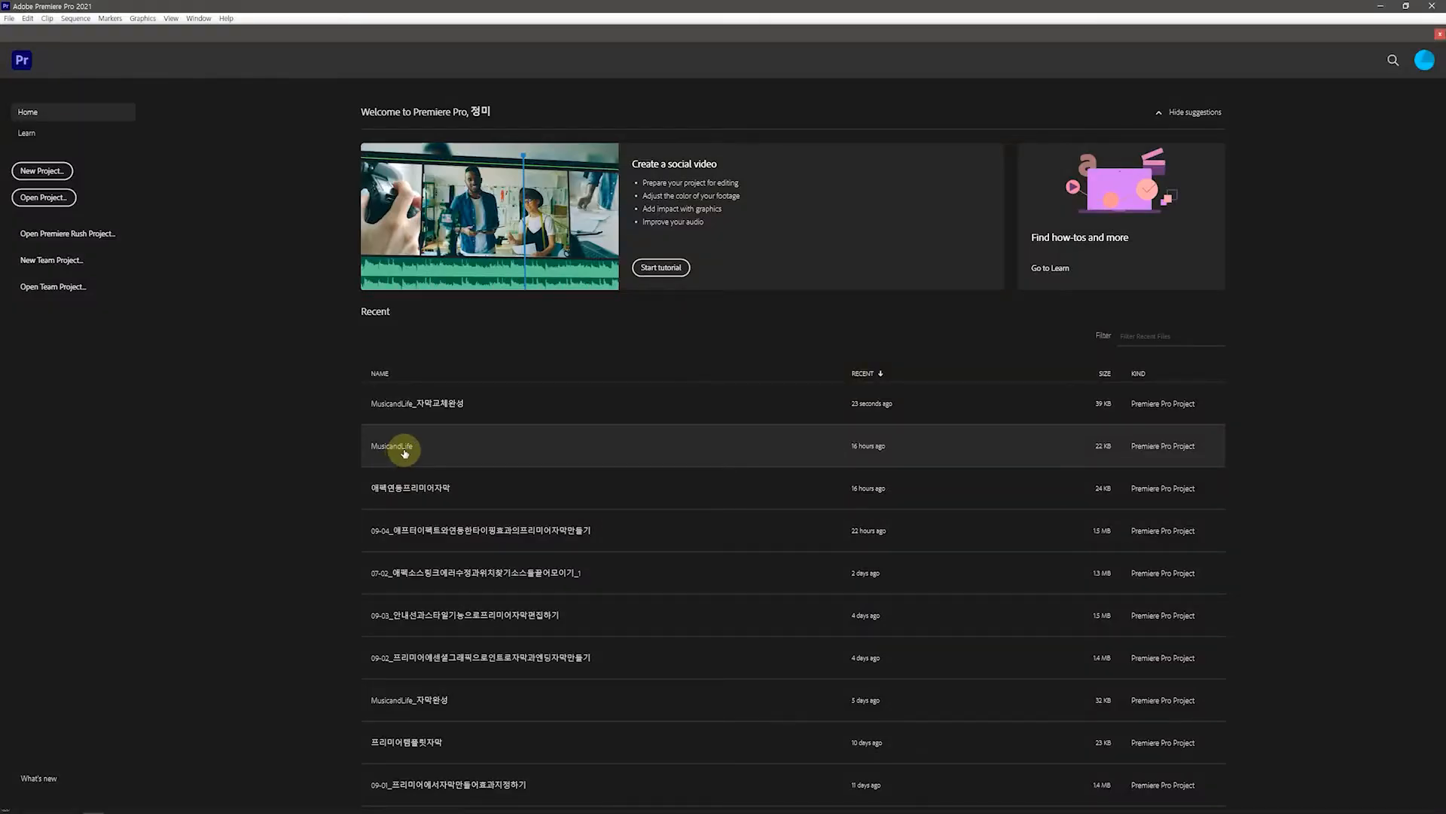
Open the MusicandLife project and preview its closing title at 00:15:29:04 and its opening title at 00:00:04:12.
{"action": "left_click", "coordinate": [404, 449]}
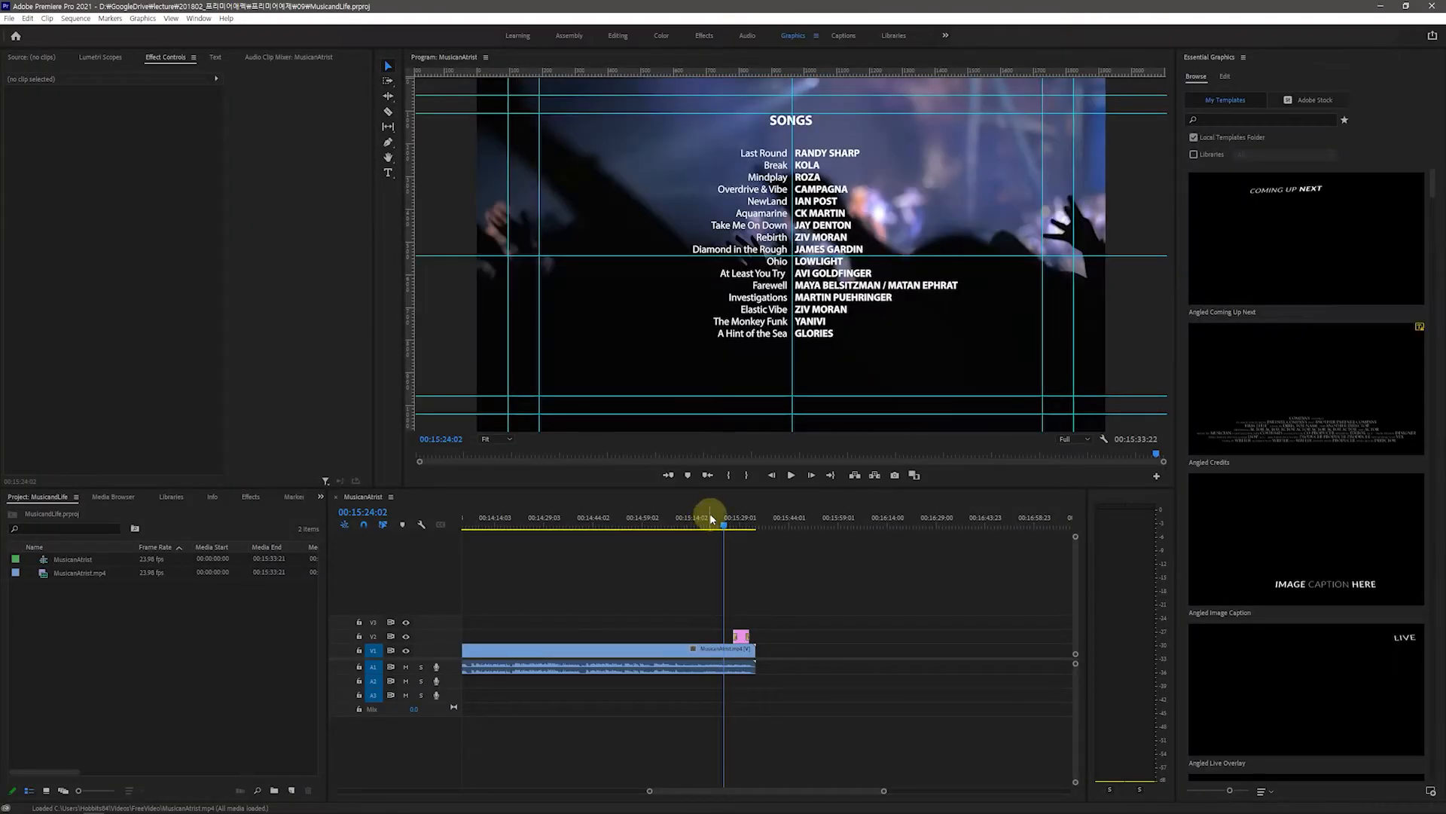
{"action": "left_click_drag", "start_coordinate": [699, 797], "coordinate": [668, 791]}
{"action": "left_click", "coordinate": [973, 528]}
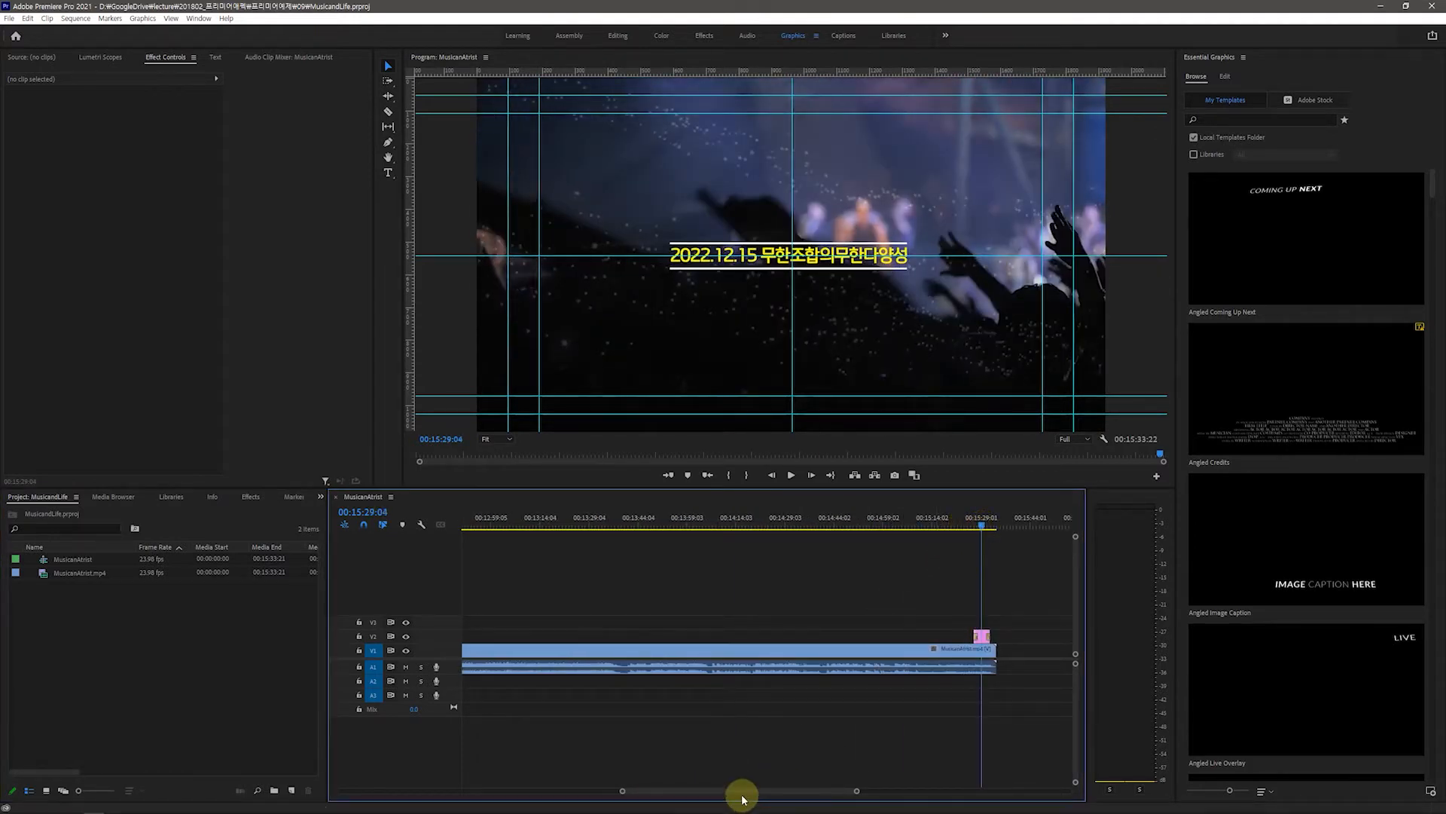
{"action": "left_click_drag", "start_coordinate": [630, 791], "coordinate": [332, 791]}
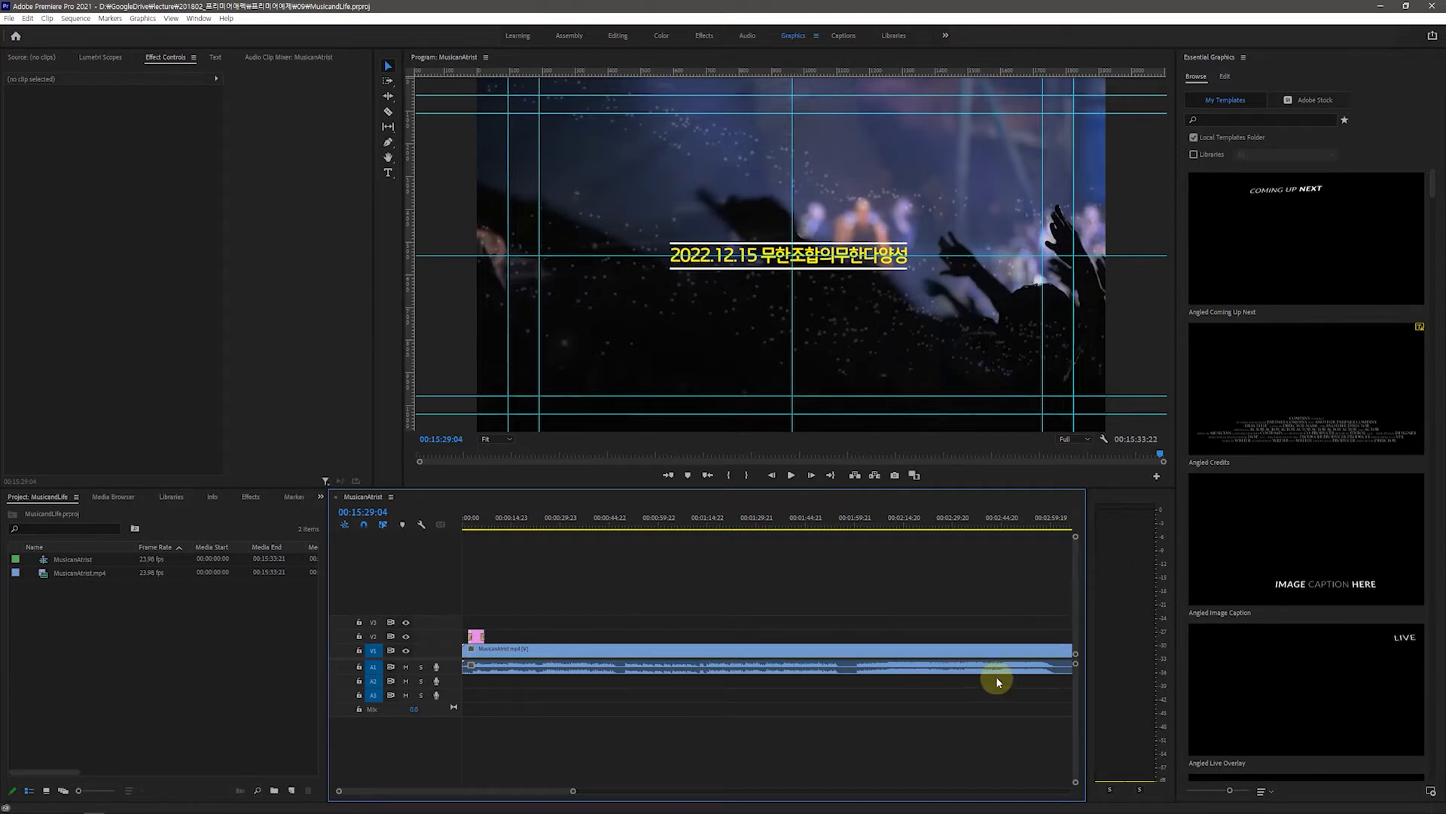
{"action": "left_click", "coordinate": [478, 525]}
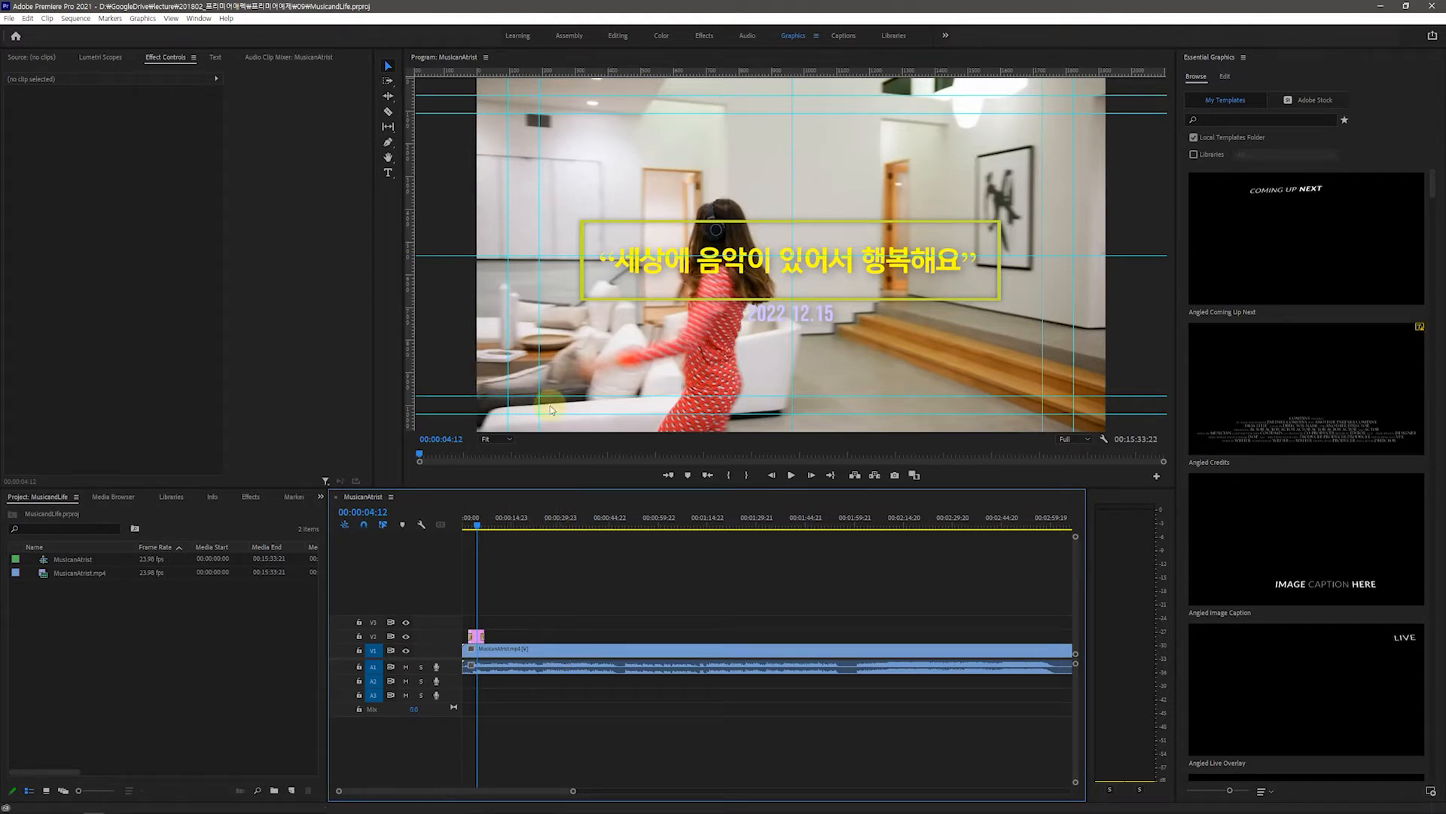
Check whether rulers and guides are enabled for the program monitor.
{"action": "left_click", "coordinate": [170, 20]}
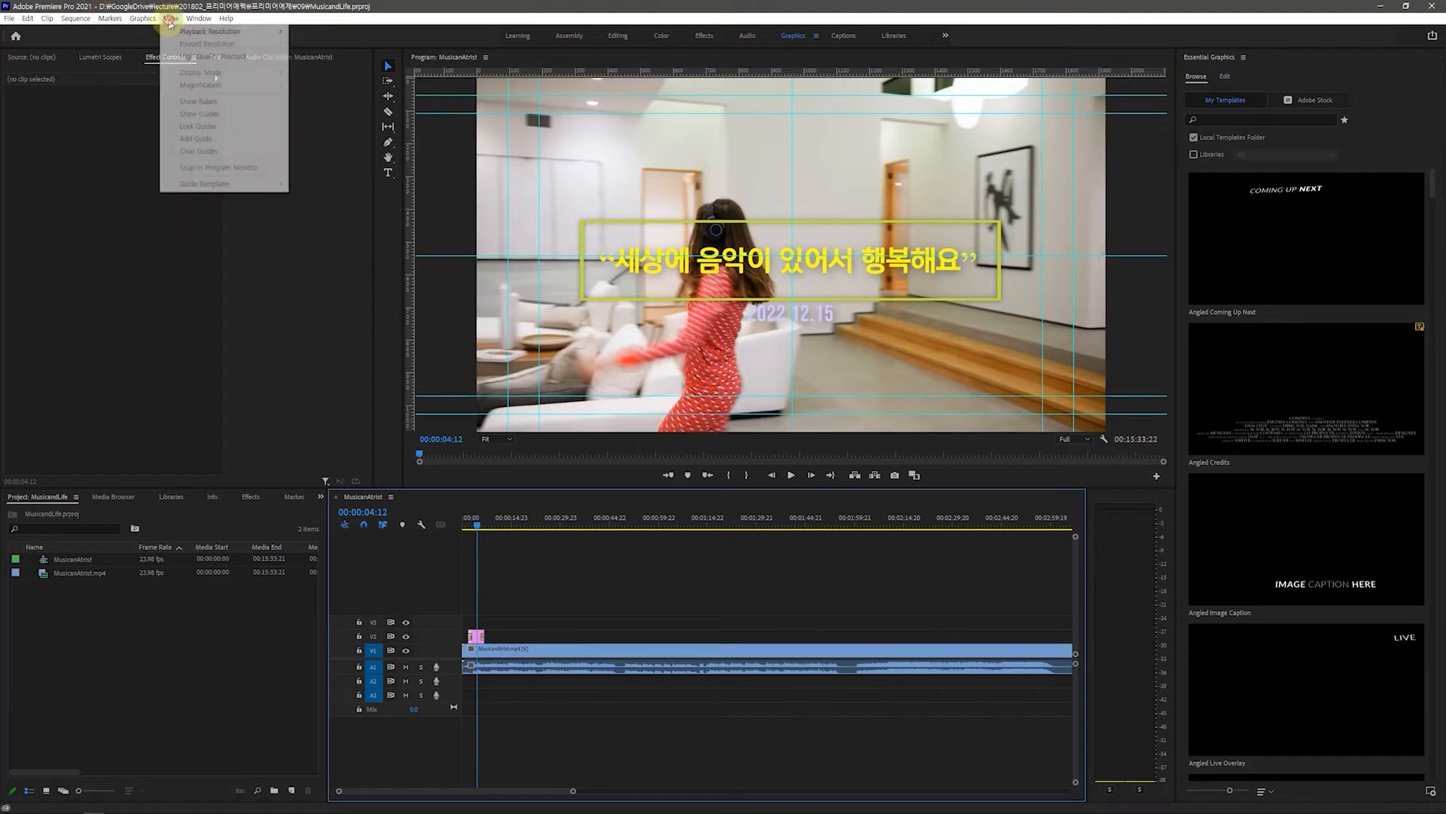
{"action": "left_click", "coordinate": [456, 279]}
{"action": "left_click", "coordinate": [170, 19]}
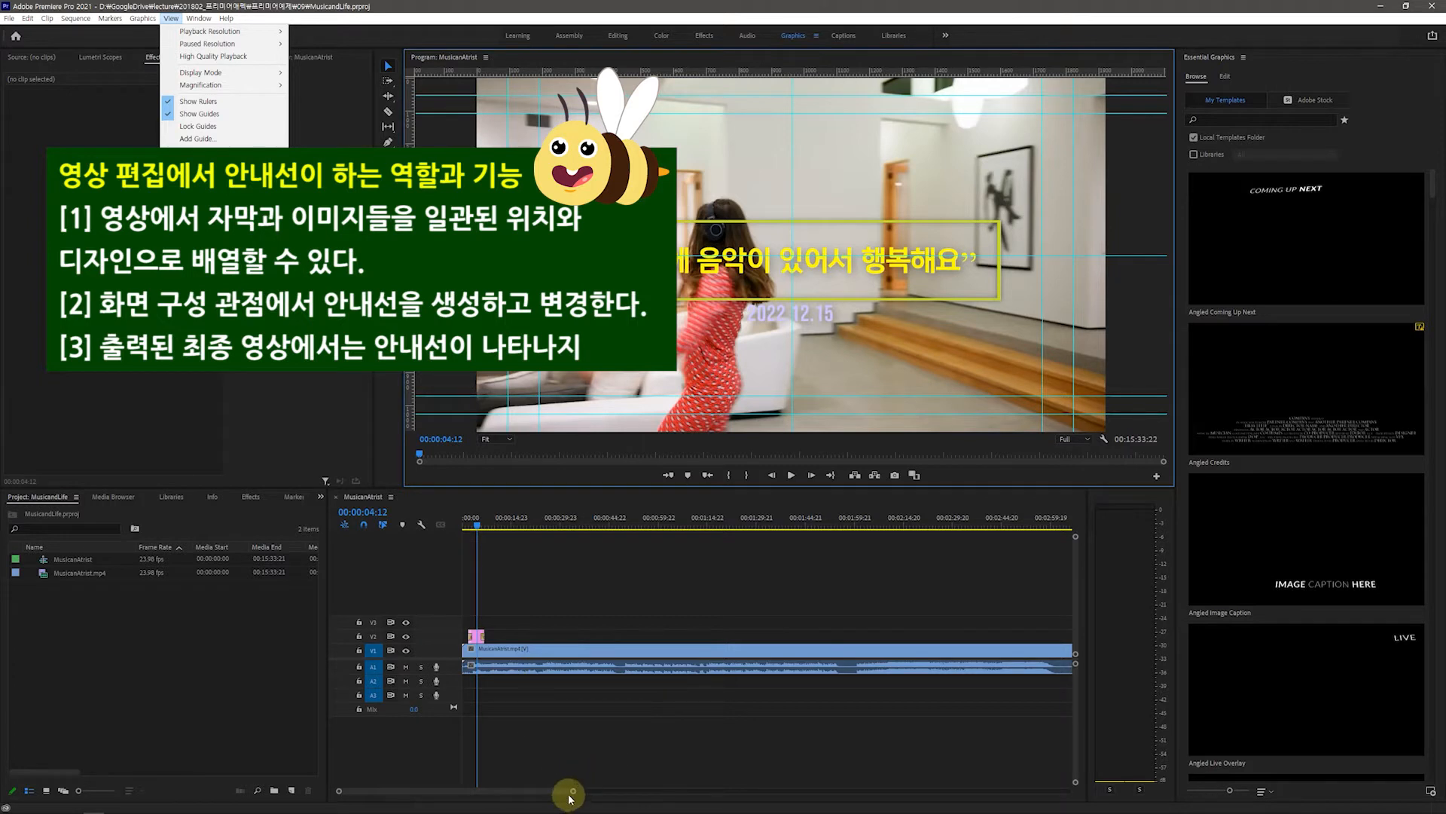
Widen the program monitor and timeline areas and fit nearly the whole sequence into the timeline.
{"action": "left_click_drag", "start_coordinate": [571, 793], "coordinate": [912, 811]}
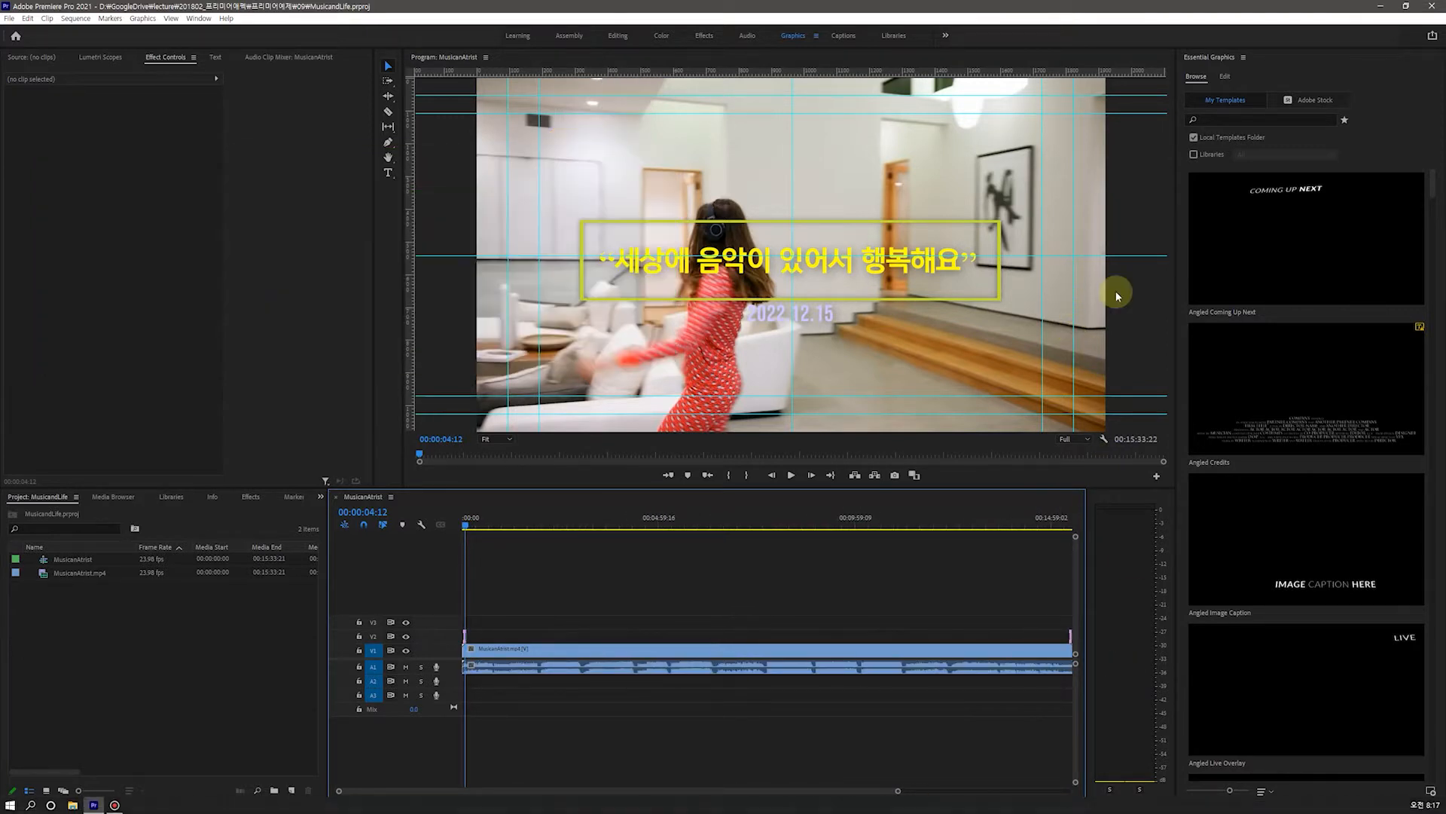
{"action": "left_click_drag", "start_coordinate": [1175, 390], "coordinate": [1278, 388]}
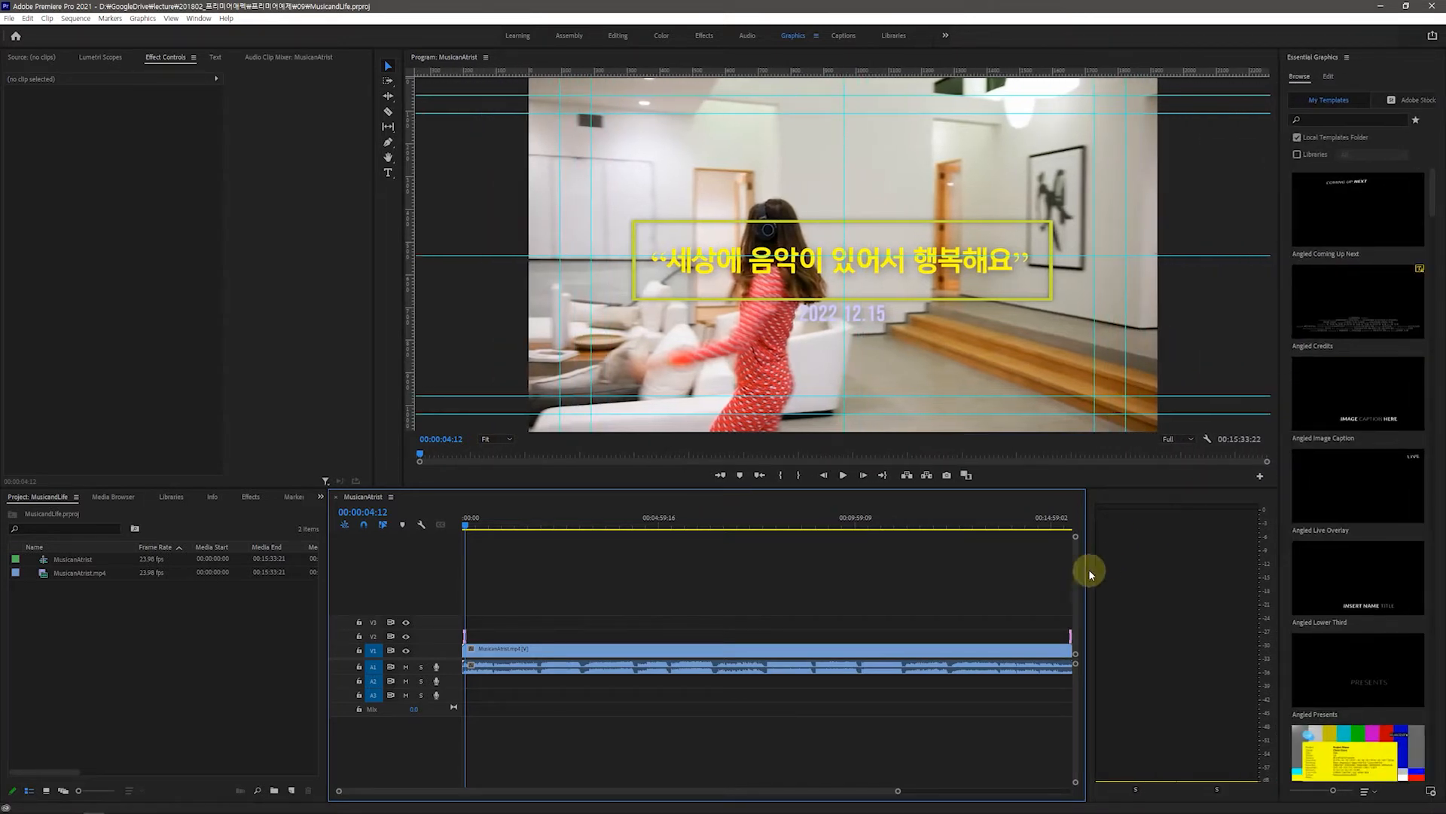
{"action": "left_click_drag", "start_coordinate": [1087, 584], "coordinate": [1235, 591]}
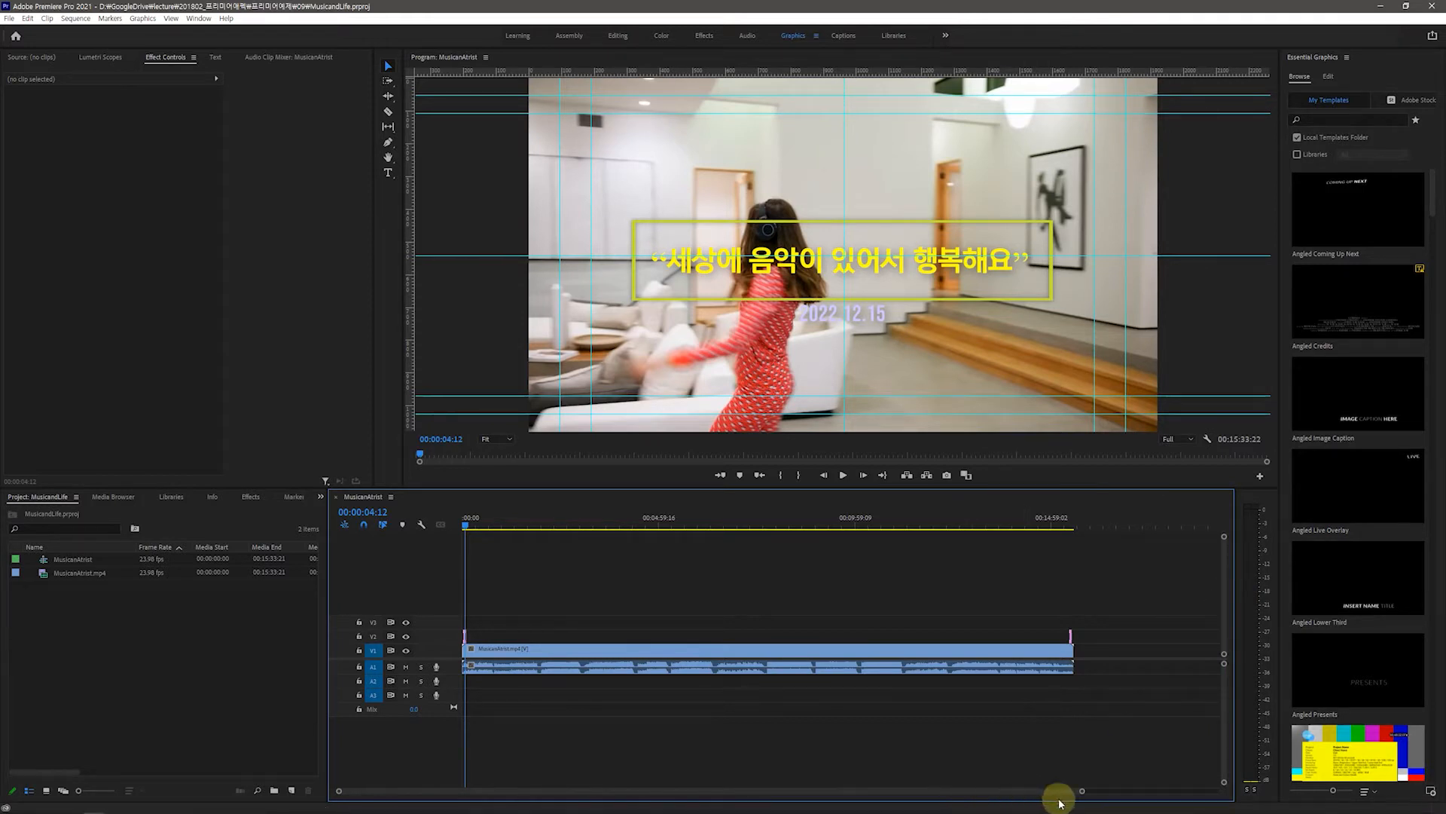
{"action": "mouse_move", "coordinate": [1086, 789]}
{"action": "left_mouse_down"}
{"action": "mouse_move", "coordinate": [1107, 788]}
{"action": "mouse_move", "coordinate": [1049, 786]}
{"action": "mouse_move", "coordinate": [1075, 788]}
{"action": "left_mouse_up"}
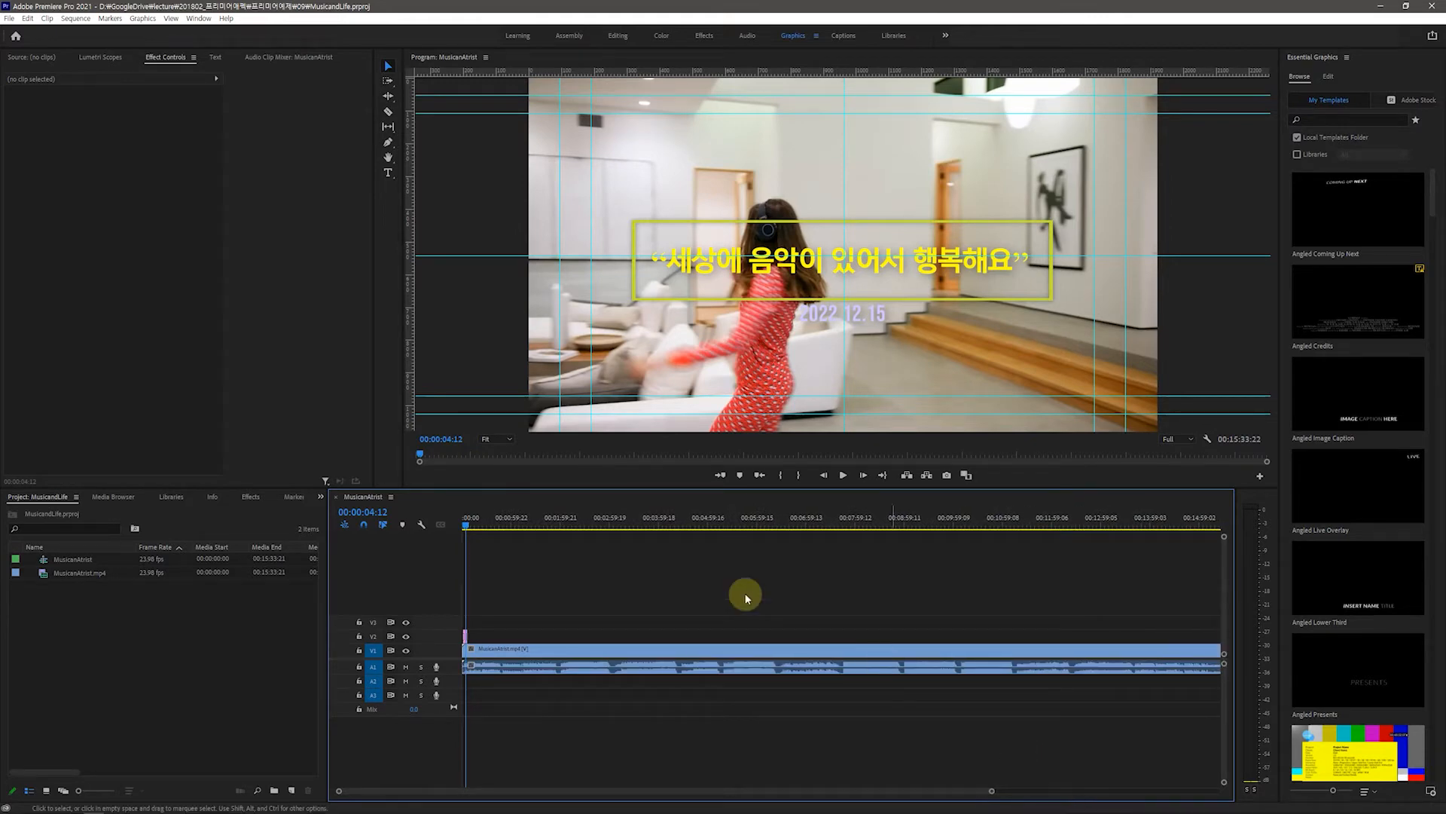
Turn off keyframing for the main clip's audio level, set the level to -8 dB, and preview the sound.
{"action": "left_click_drag", "start_coordinate": [465, 526], "coordinate": [496, 526]}
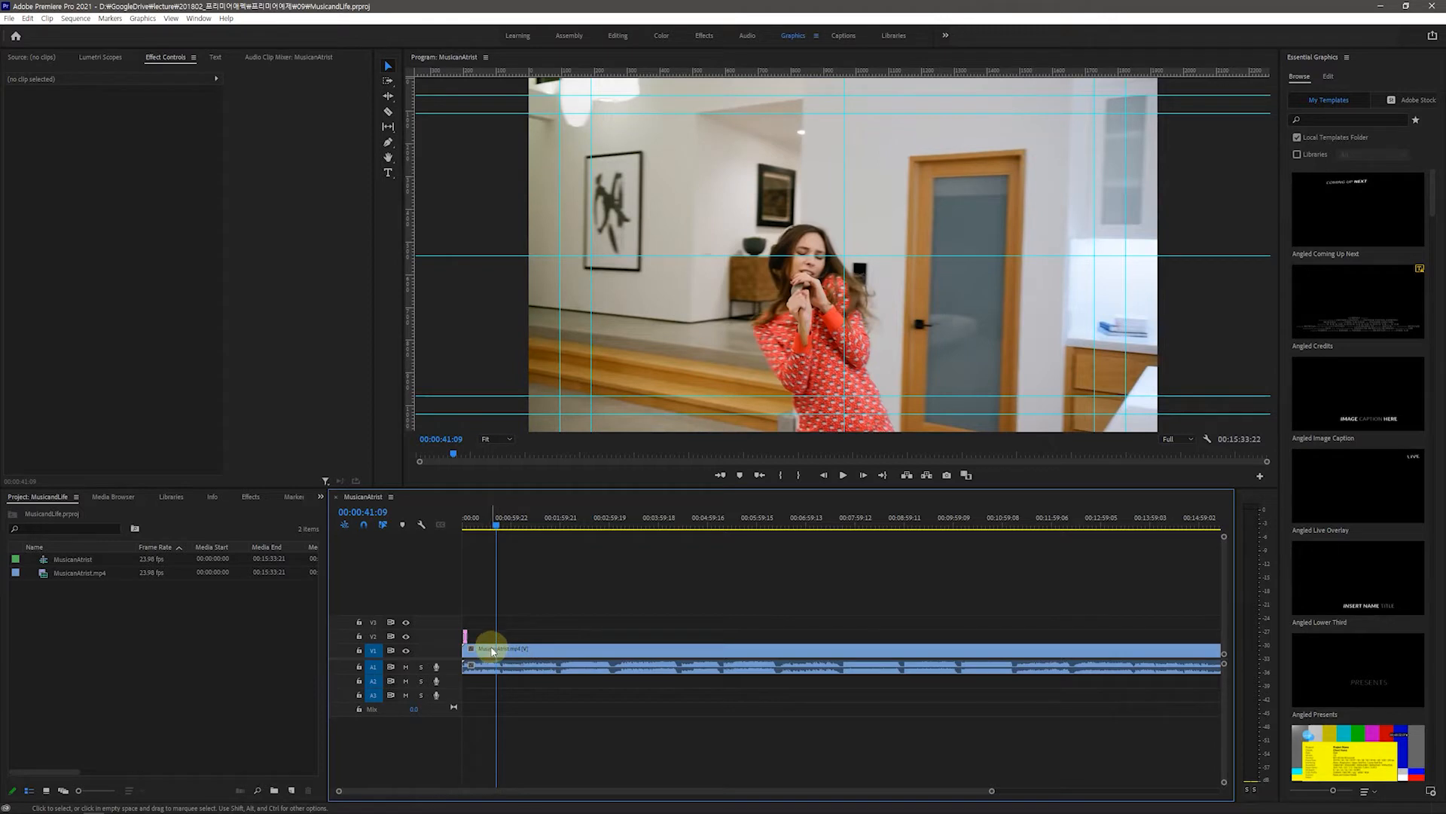
{"action": "left_click", "coordinate": [542, 667]}
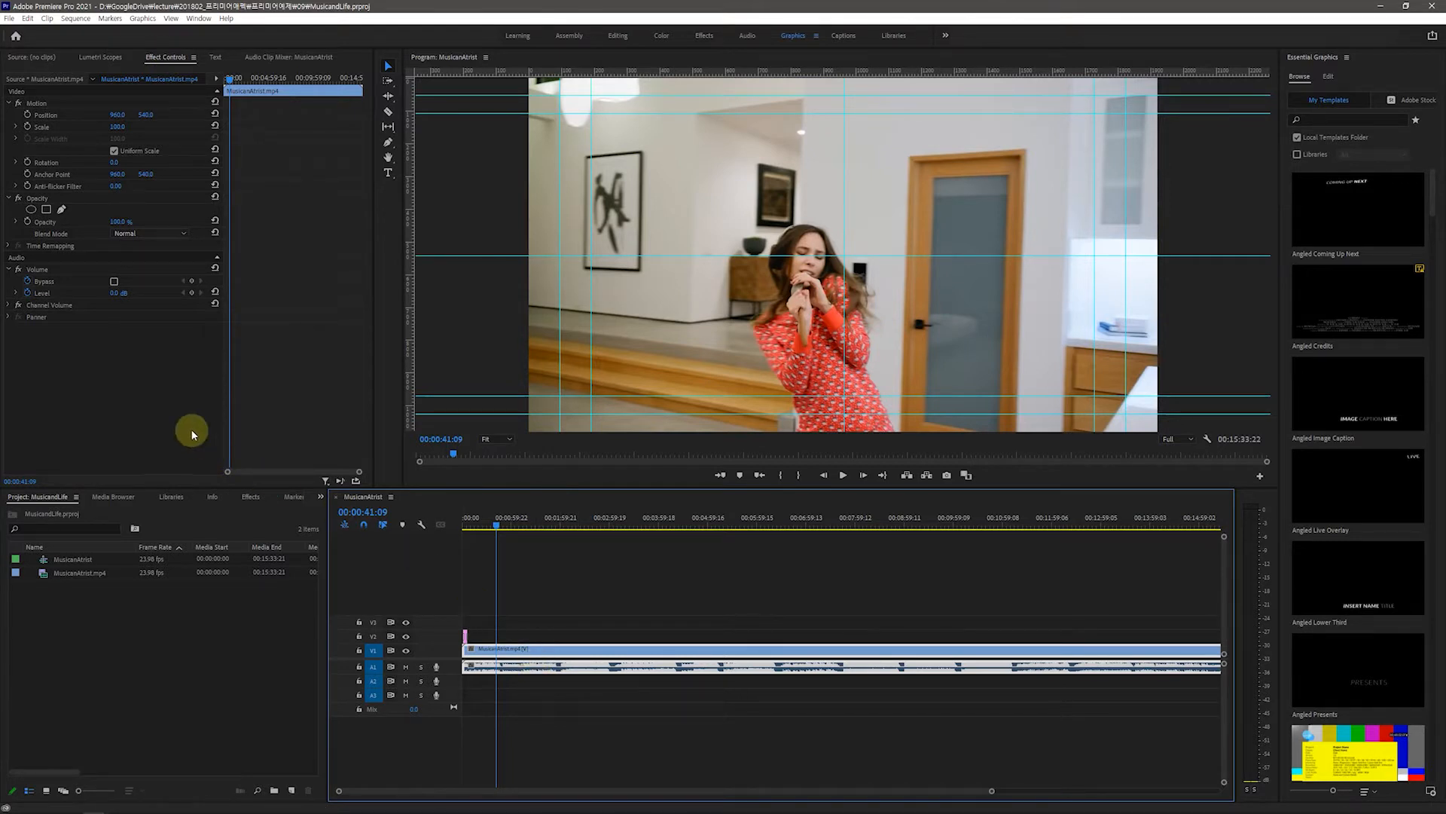
{"action": "left_click", "coordinate": [28, 293]}
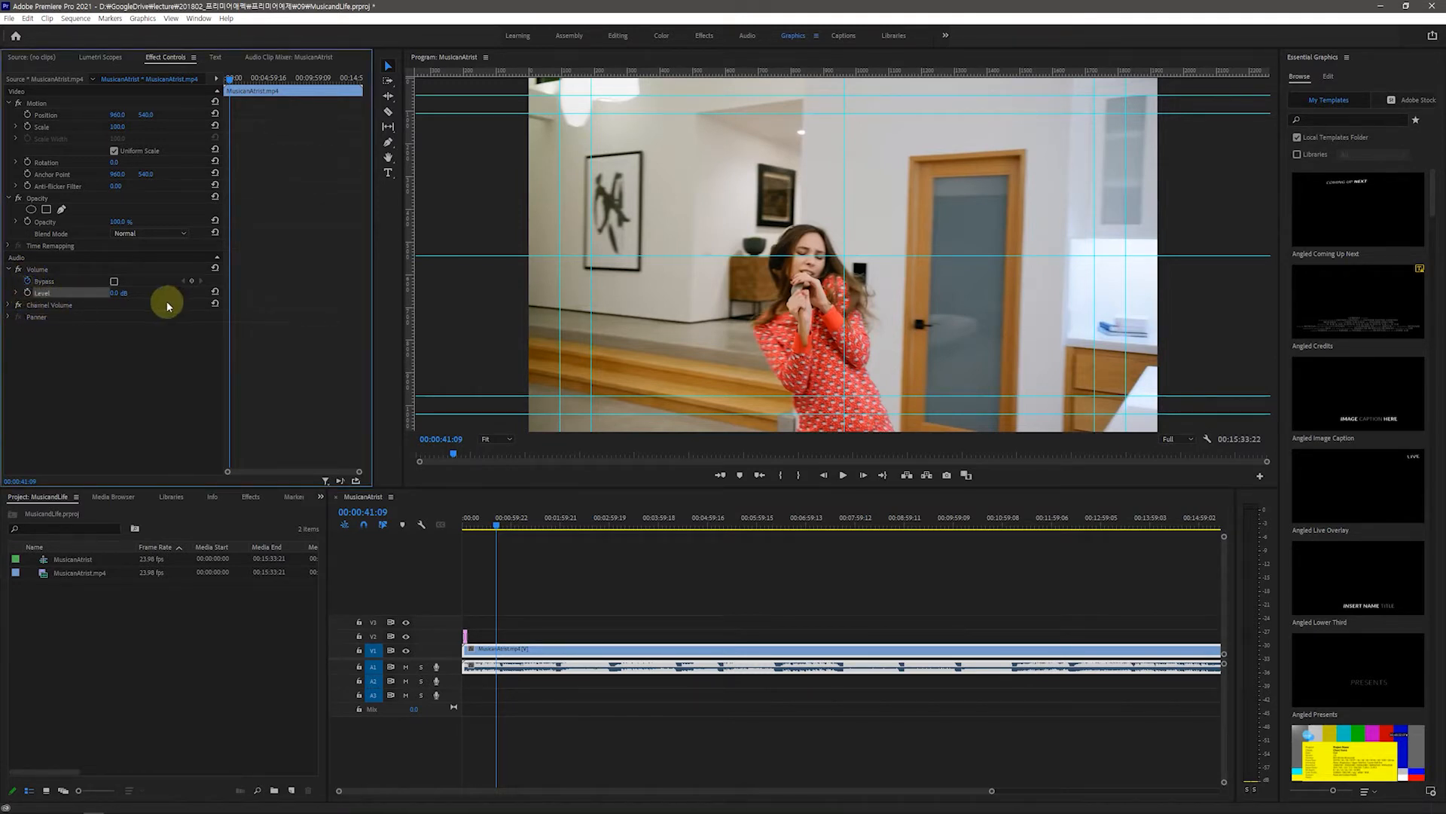
{"action": "left_click", "coordinate": [118, 293]}
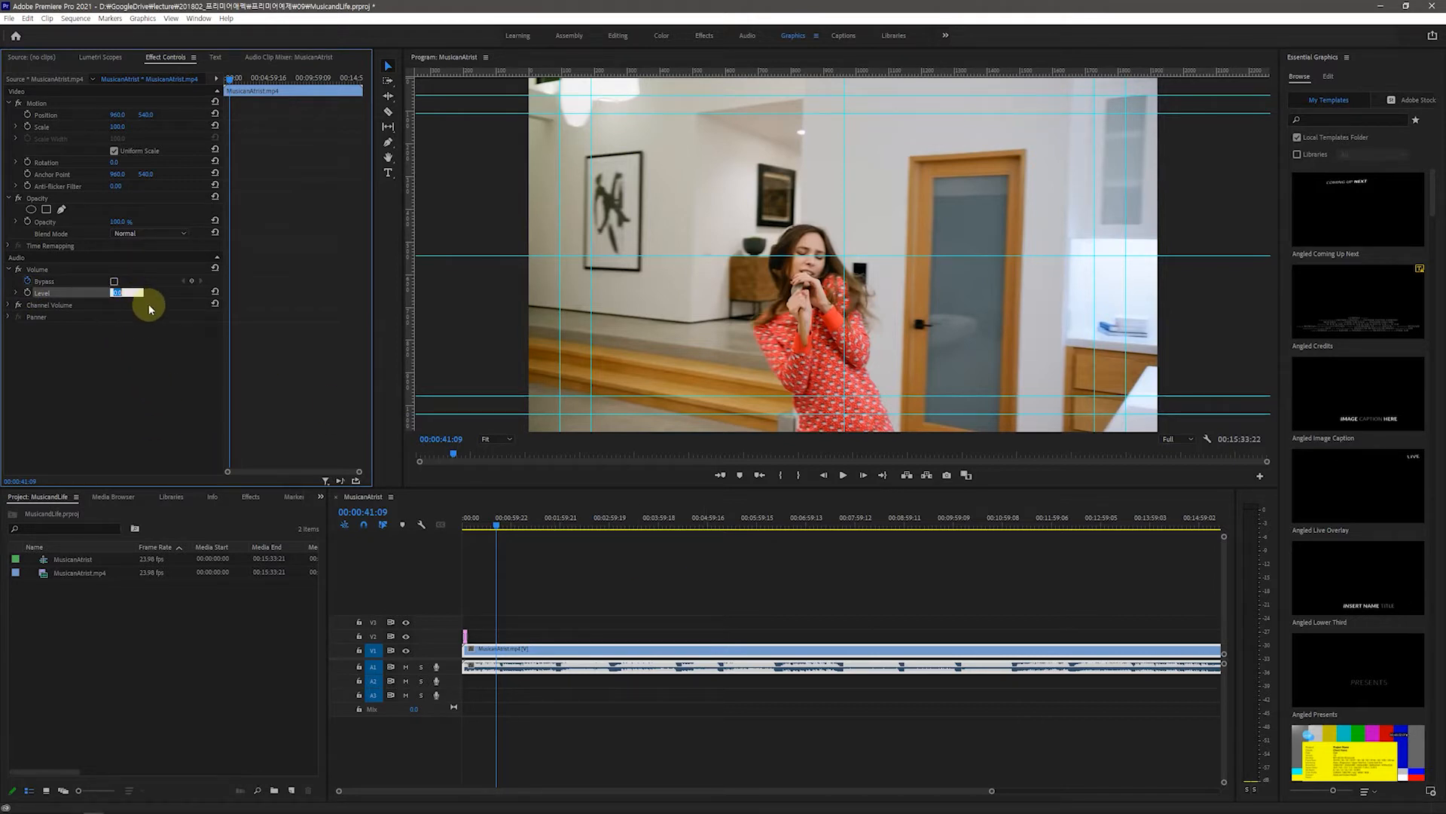
{"action": "type", "text": "-8"}
{"action": "key", "text": "Return"}
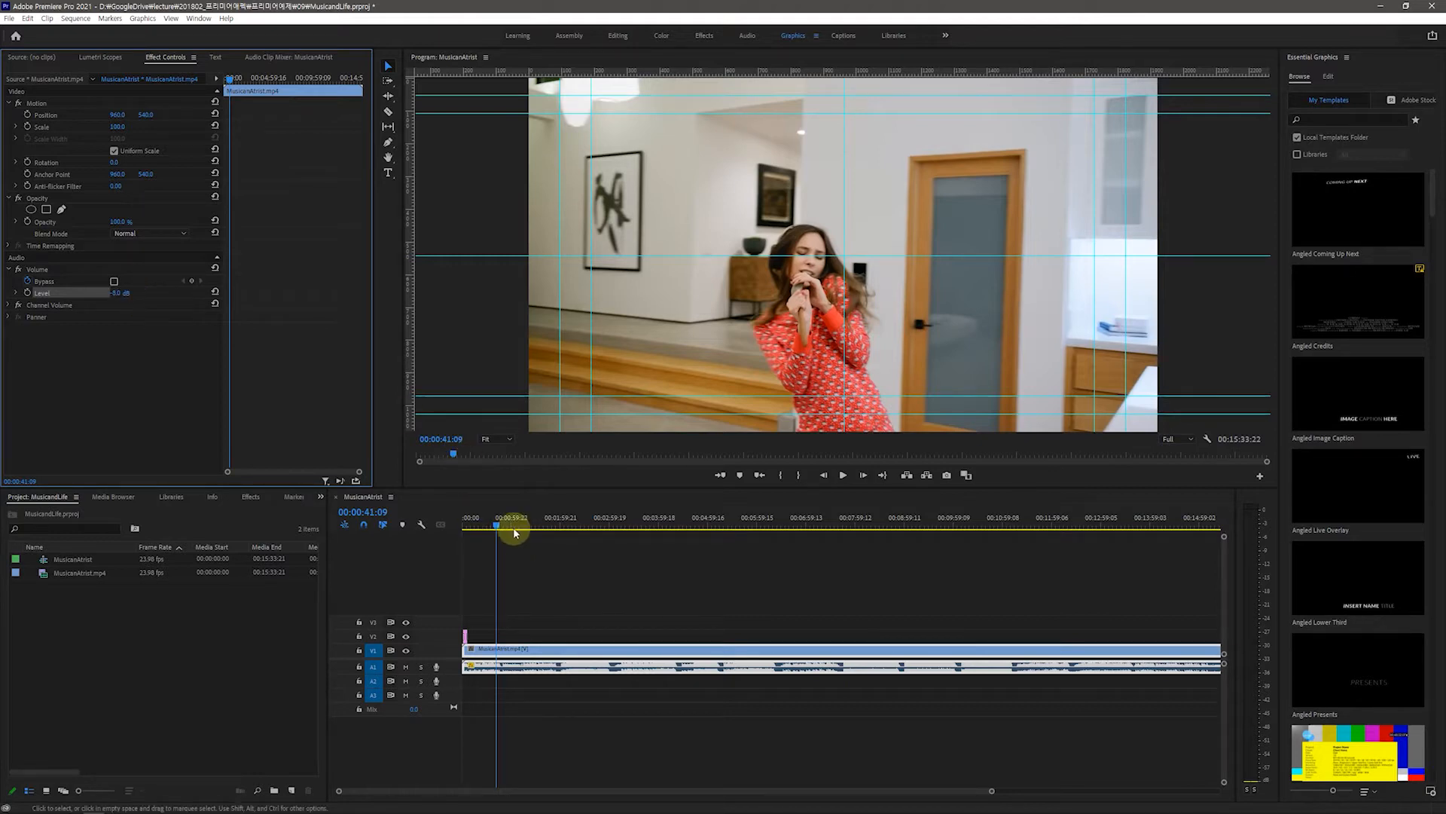
{"action": "left_click", "coordinate": [846, 478]}
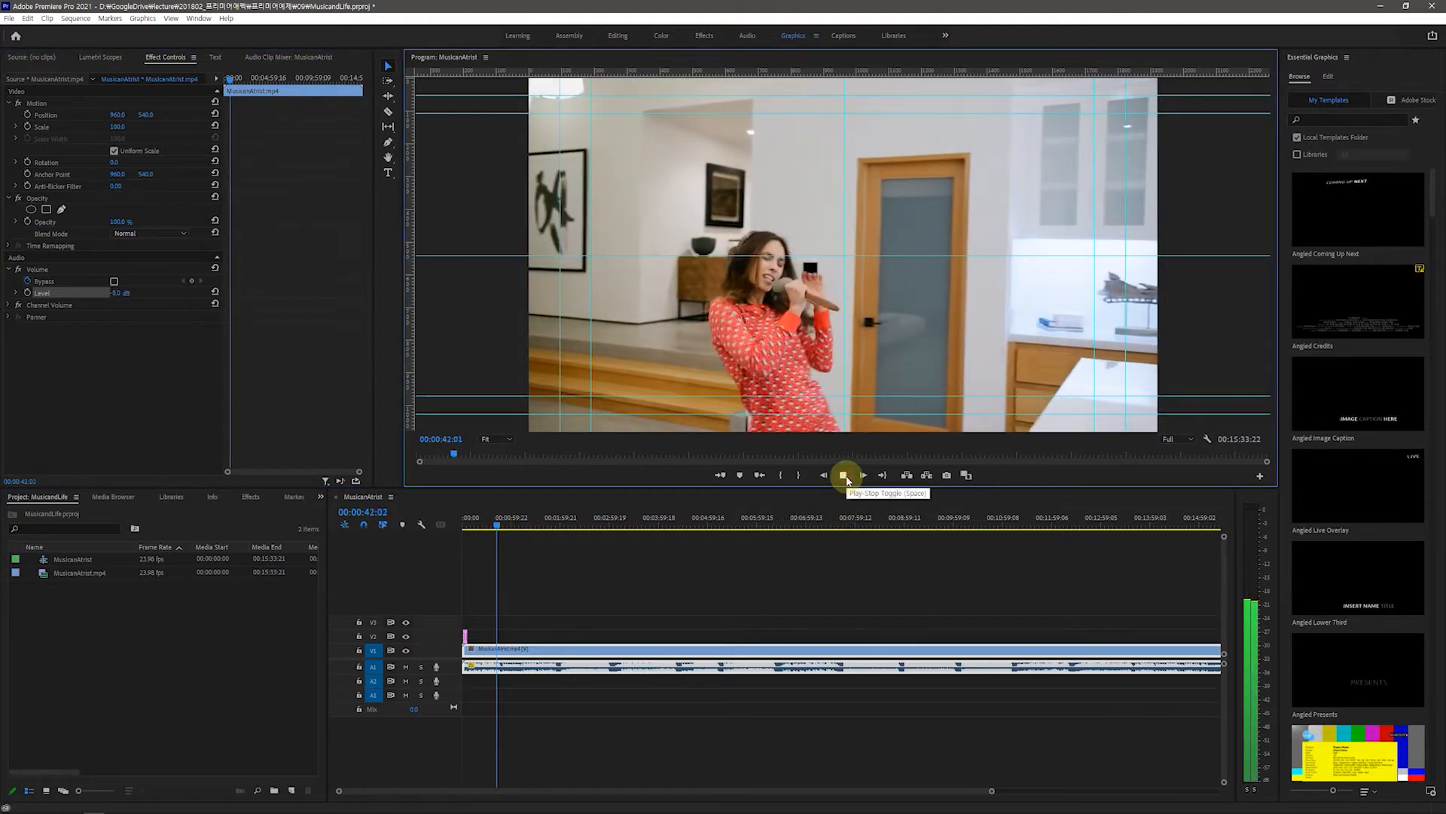
{"action": "key", "text": "space"}
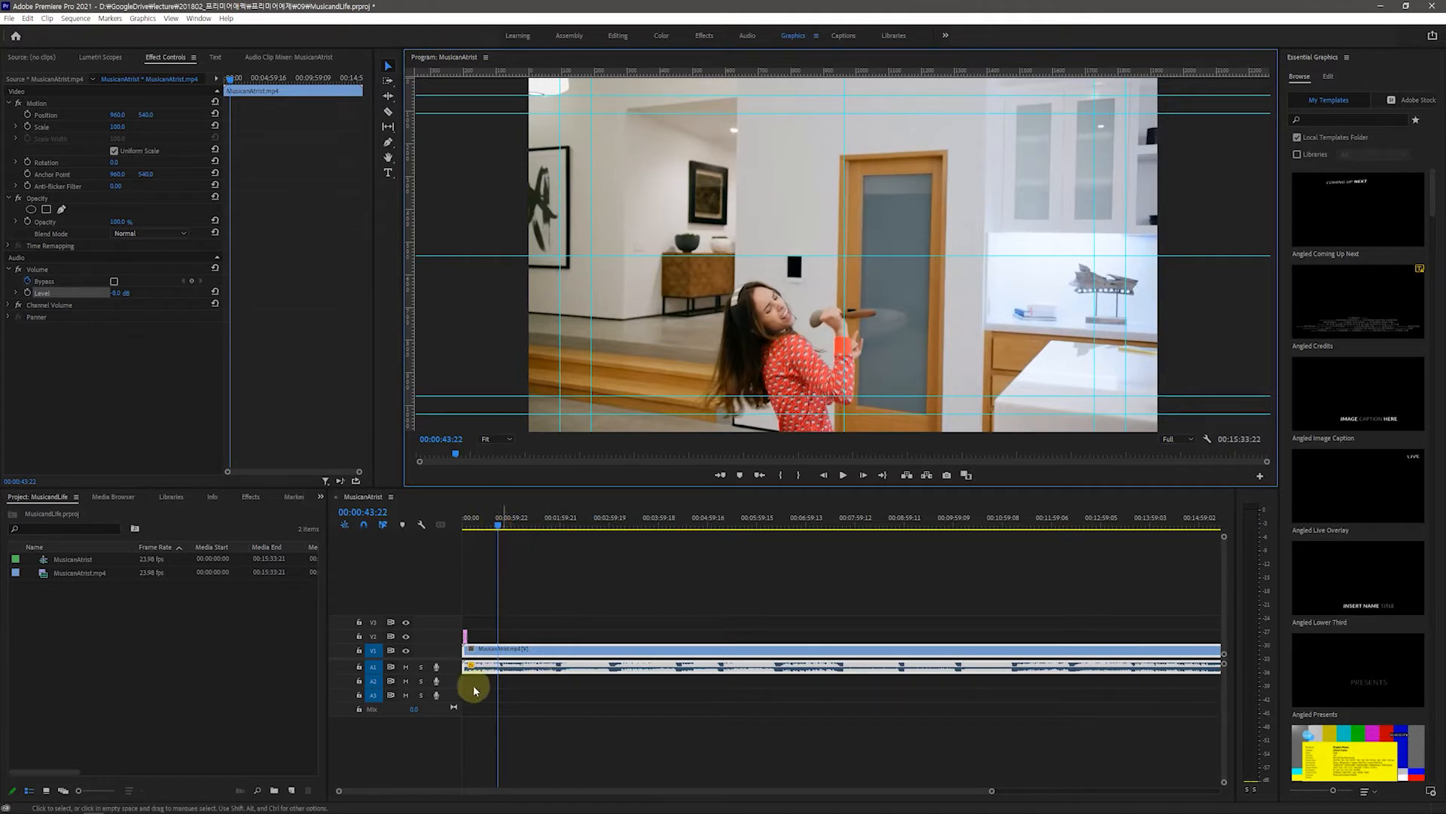
Lower the clip's volume line on audio track A1 to about -11.7 dB and adjust the track's height.
{"action": "left_click_drag", "start_coordinate": [454, 673], "coordinate": [450, 712]}
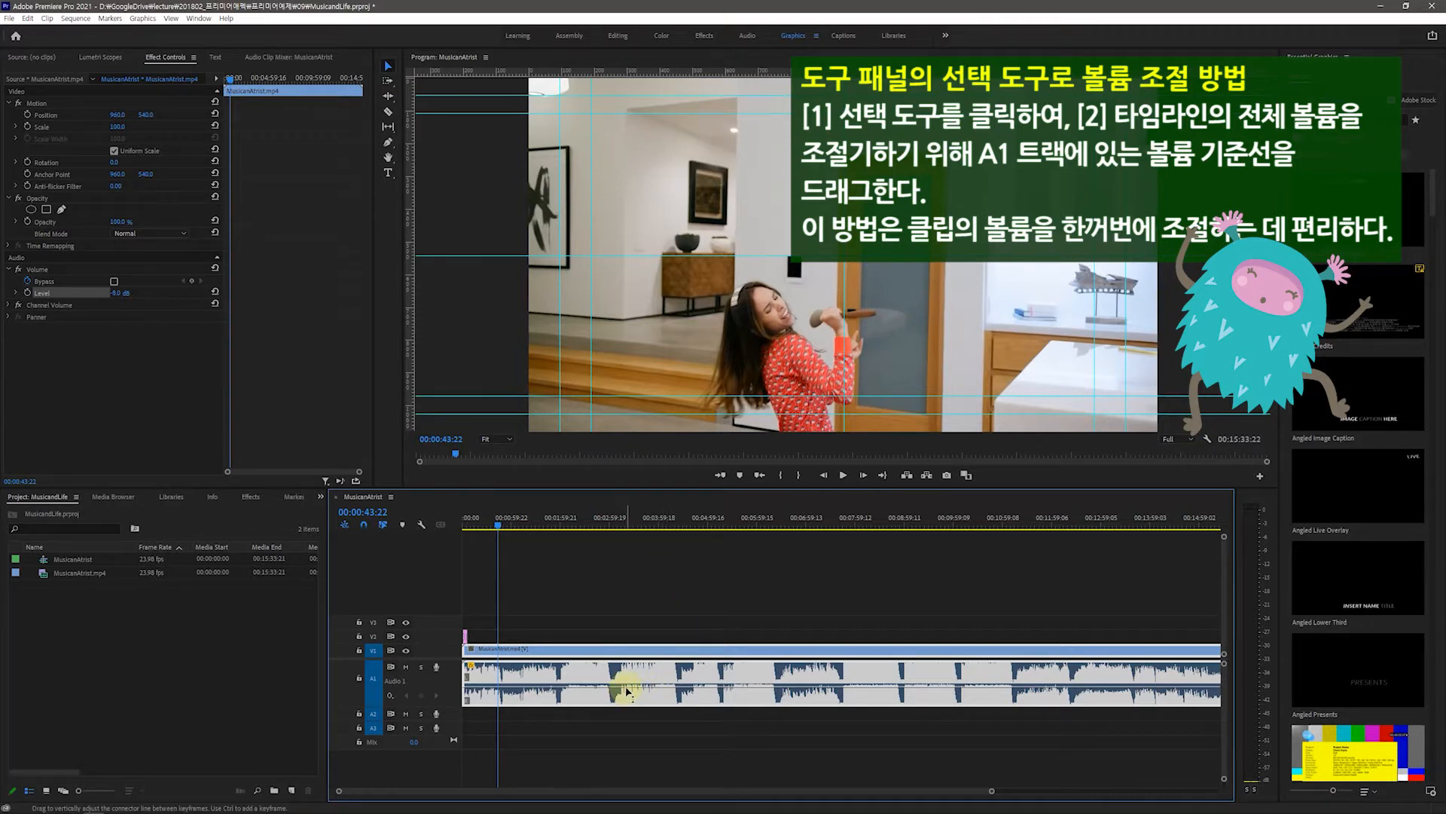
{"action": "left_click_drag", "start_coordinate": [627, 691], "coordinate": [627, 696]}
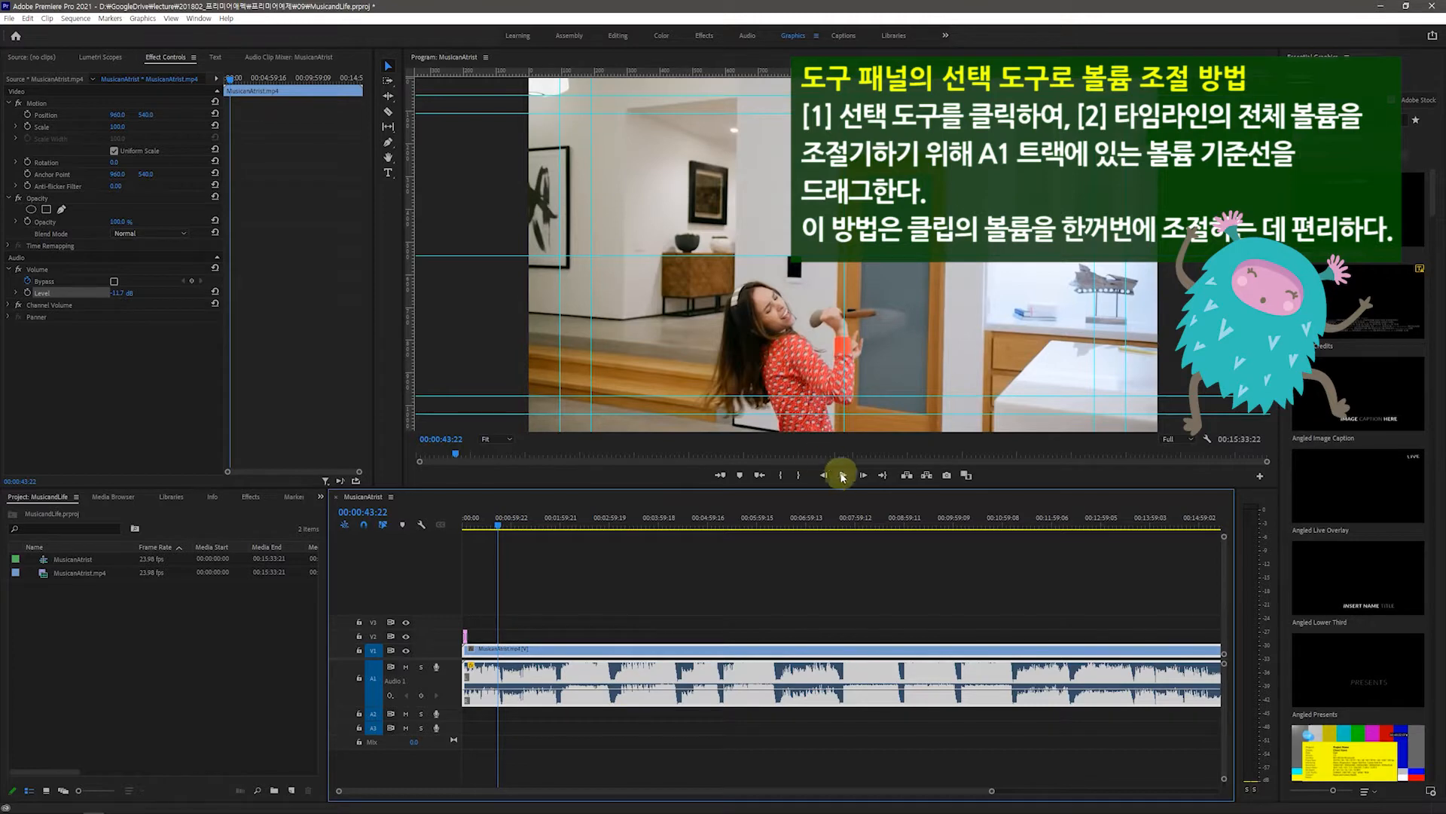
{"action": "left_click", "coordinate": [844, 475]}
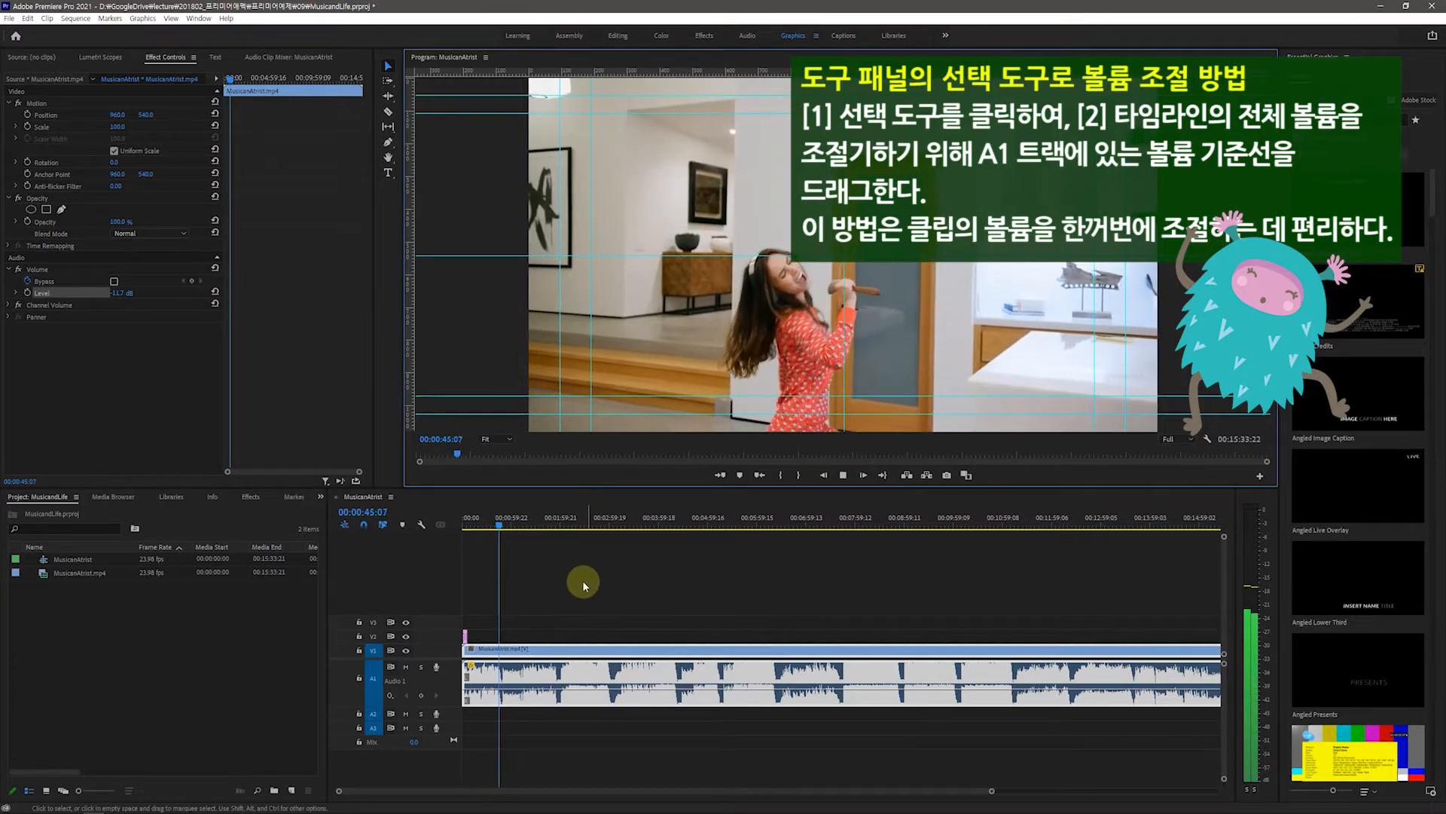
{"action": "left_click_drag", "start_coordinate": [501, 518], "coordinate": [477, 527]}
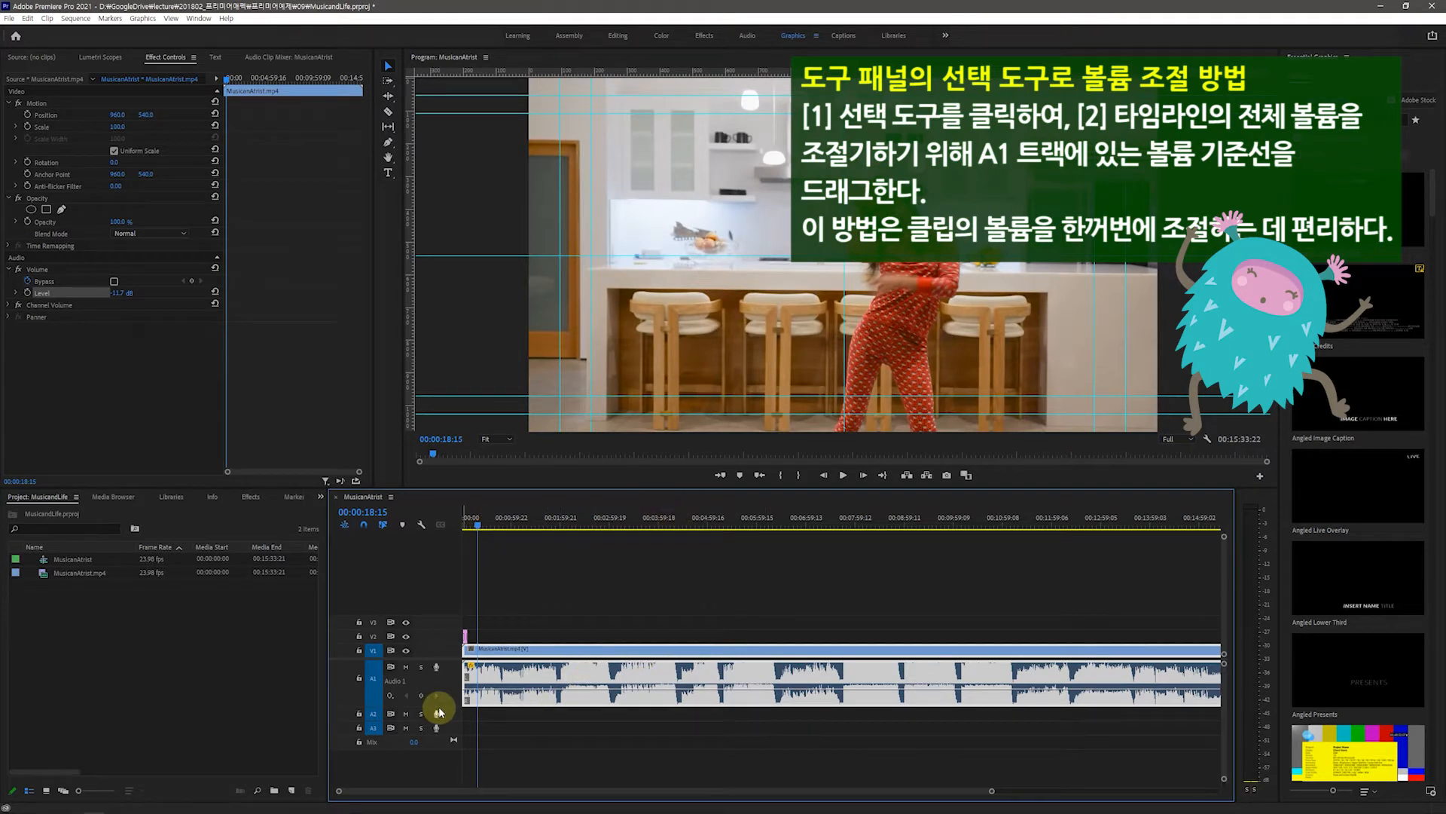
{"action": "left_click_drag", "start_coordinate": [440, 705], "coordinate": [440, 683]}
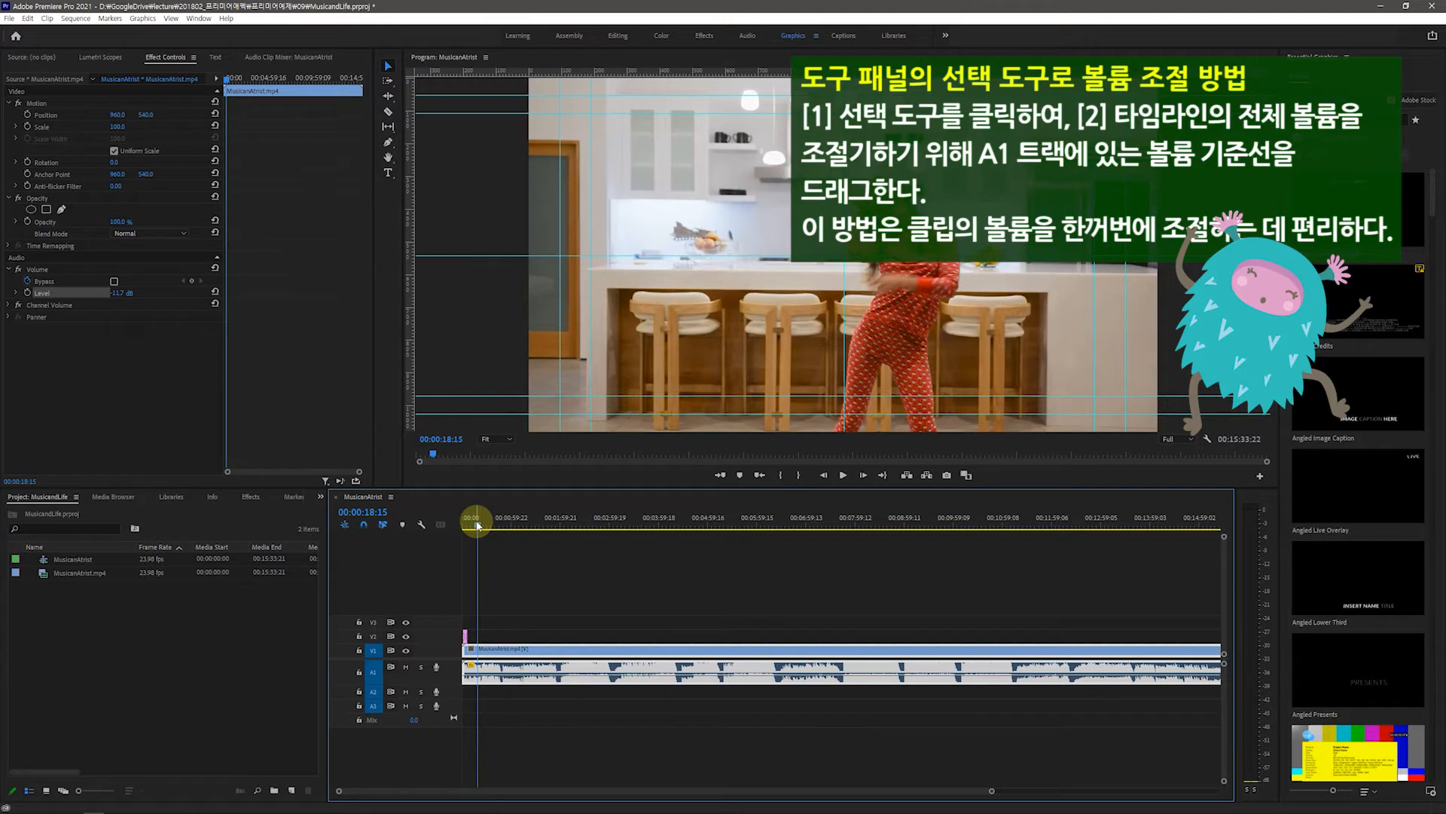
Add the subtitle "들리는 음악은 아름답지만 들리지 않는 음악은 더욱 아름답다" near the bottom of the frame at 00:01:10:20.
{"action": "left_click_drag", "start_coordinate": [477, 525], "coordinate": [474, 525]}
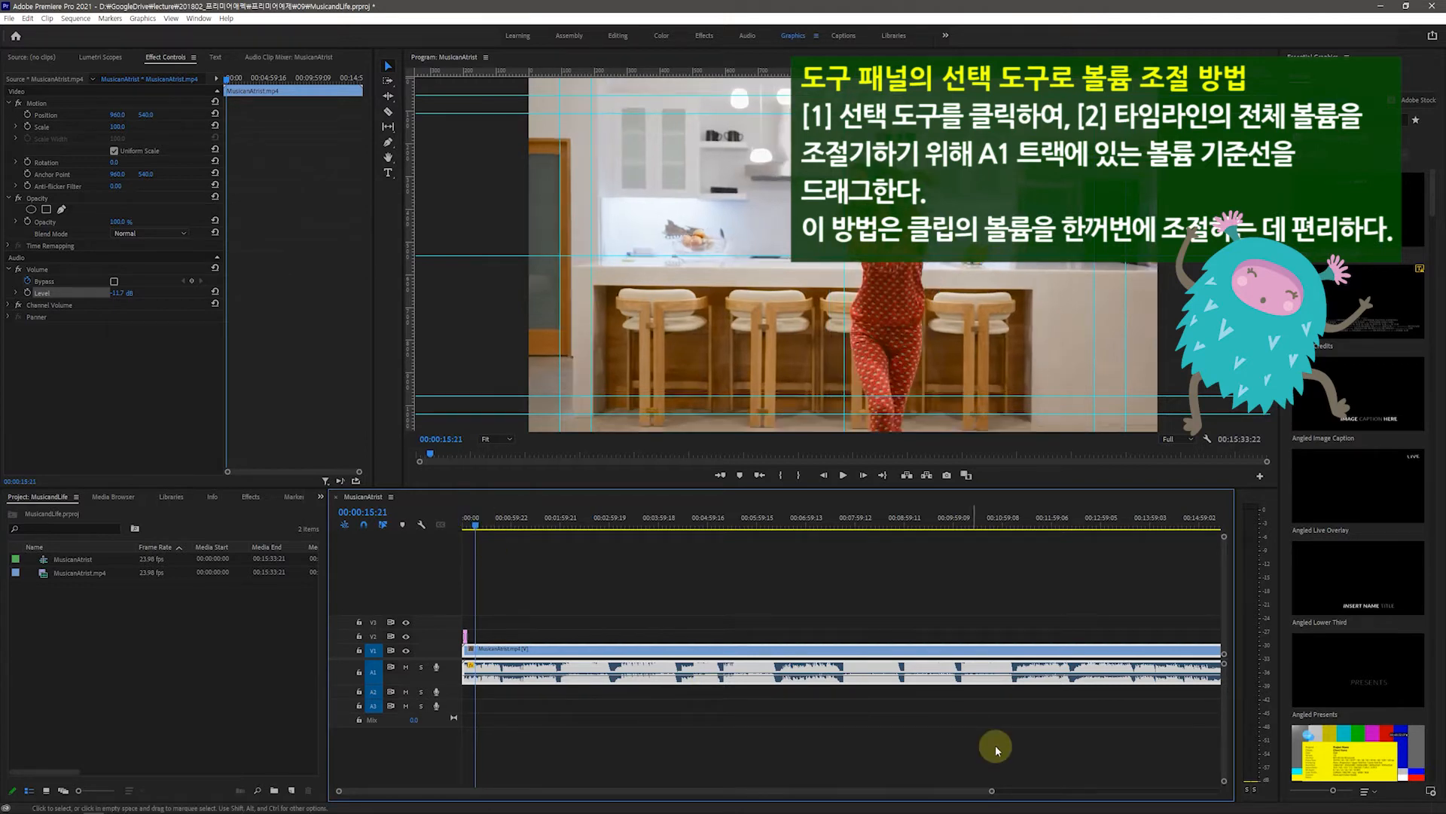
{"action": "left_click", "coordinate": [475, 529]}
{"action": "left_click_drag", "start_coordinate": [476, 528], "coordinate": [523, 654]}
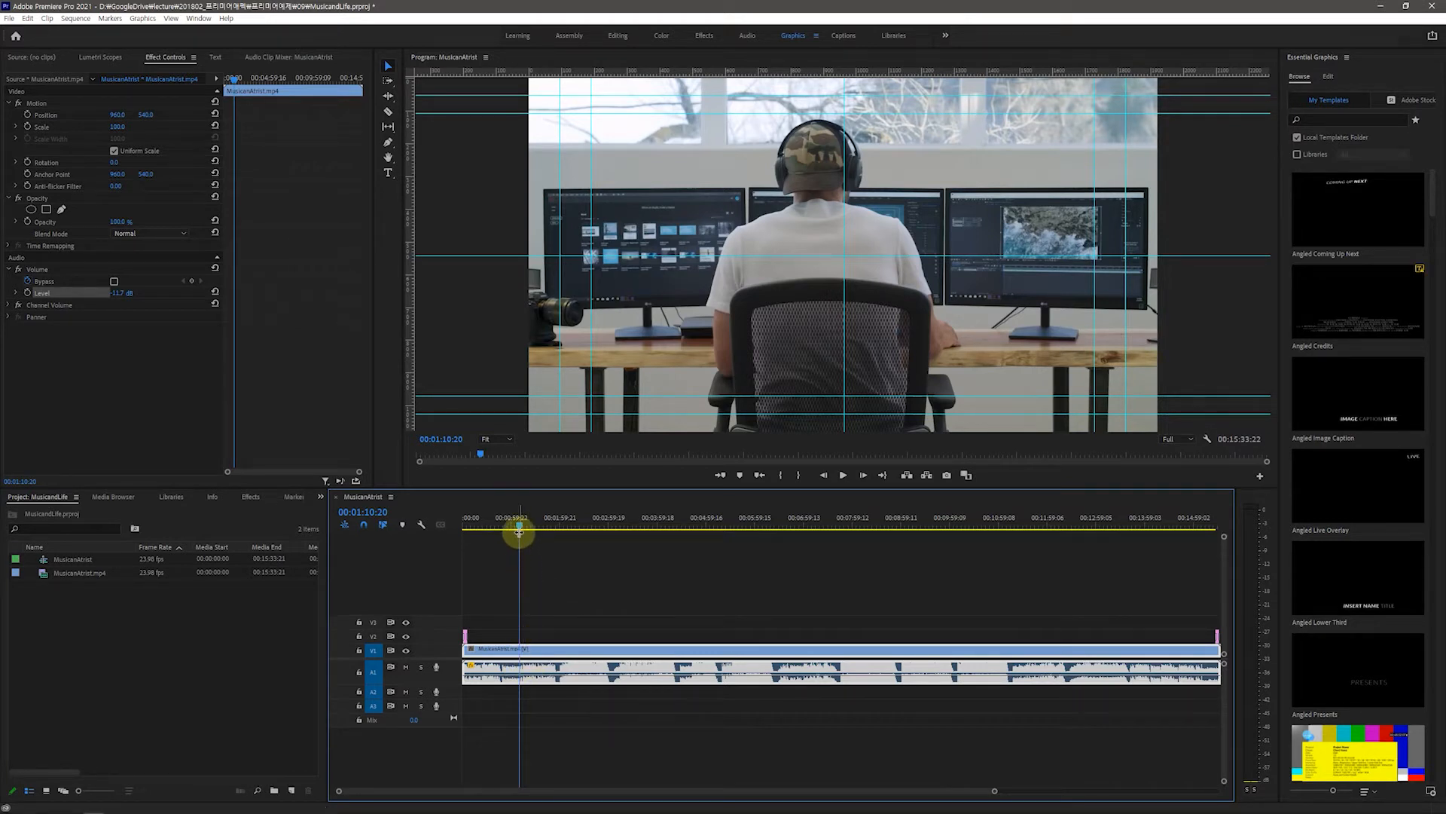
{"action": "left_click", "coordinate": [444, 58]}
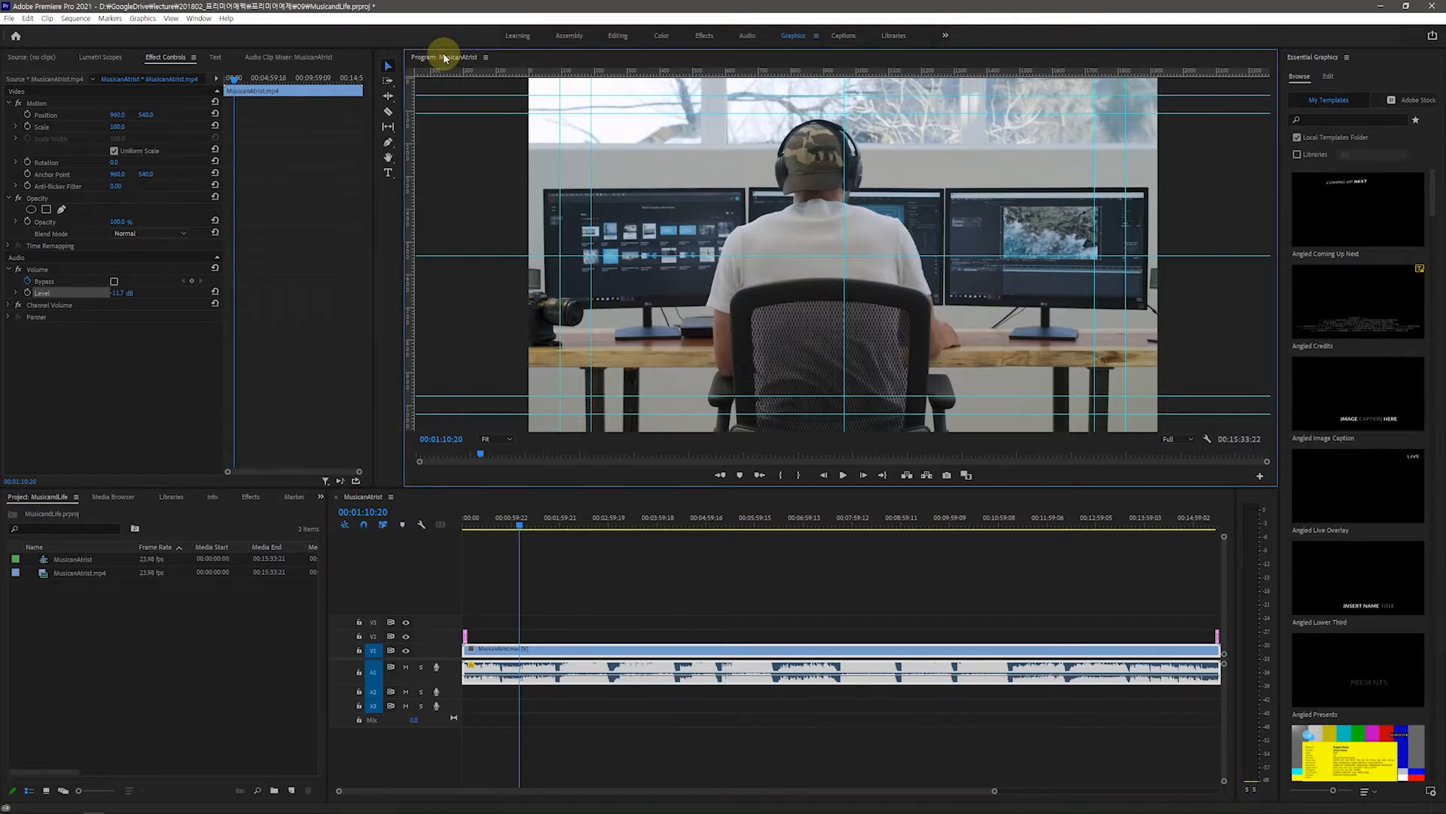
{"action": "left_click", "coordinate": [388, 173]}
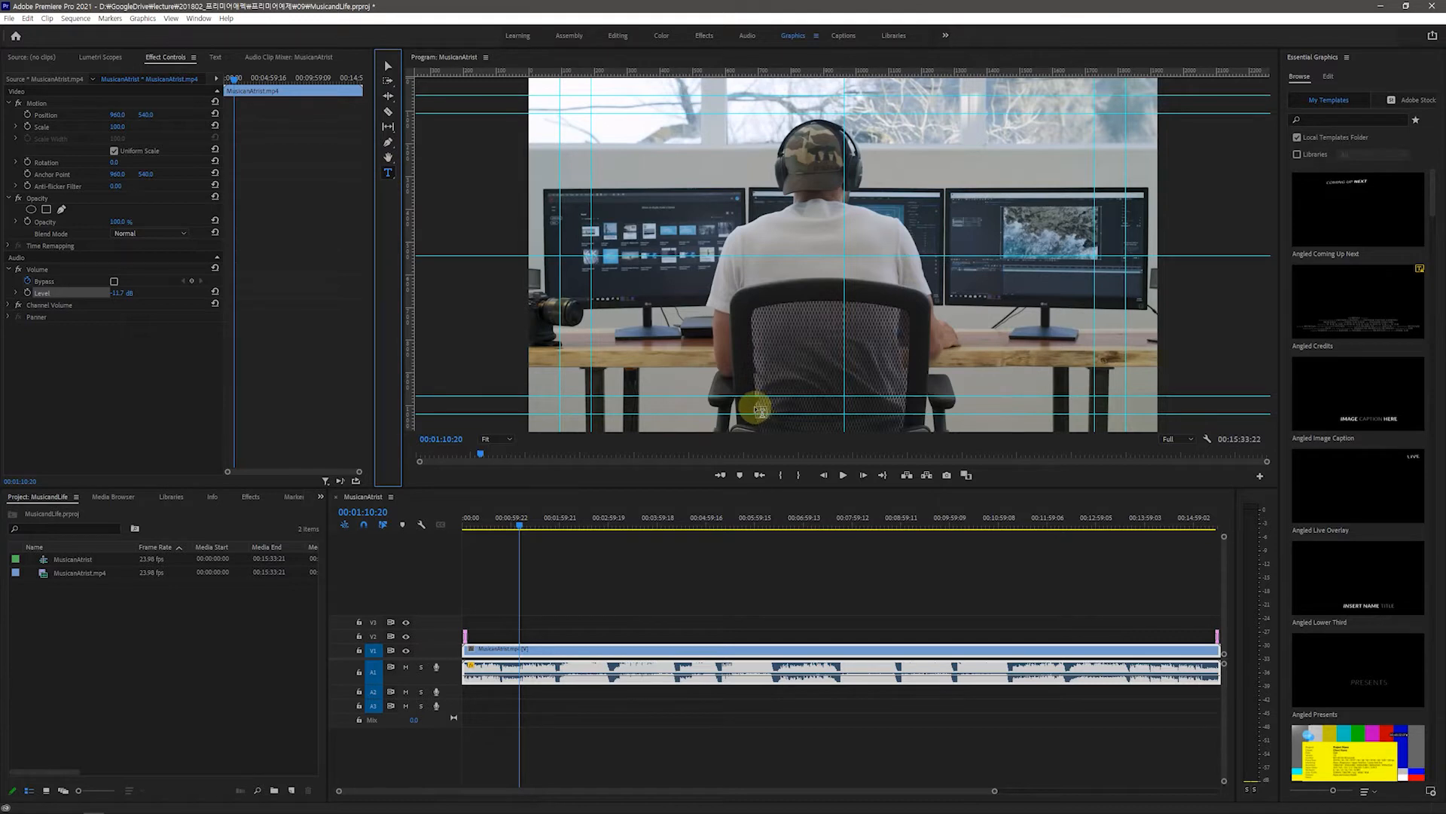
{"action": "left_click", "coordinate": [760, 409]}
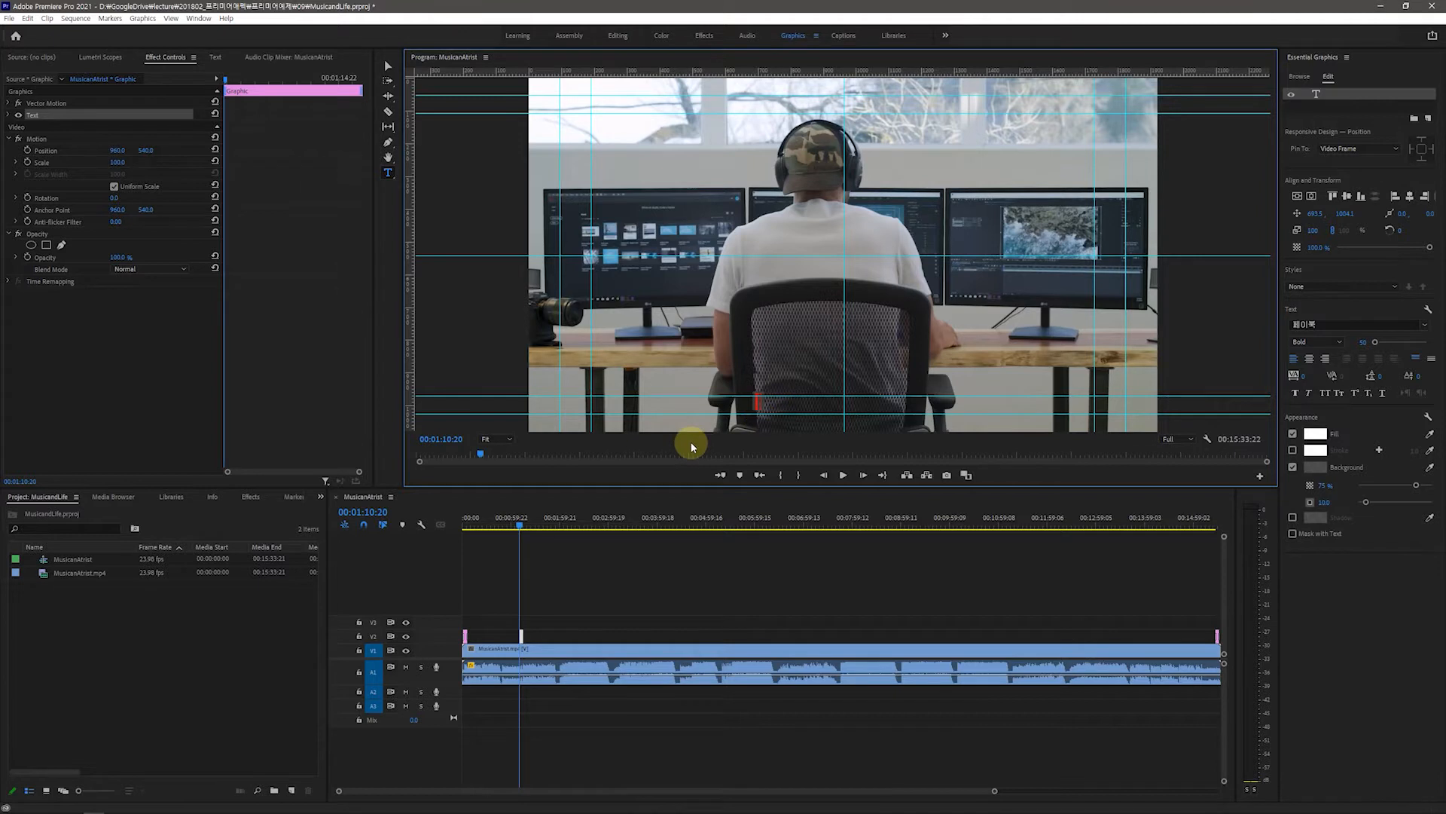
{"action": "type", "text": "들리는 음악은 아름답지만 들리지 않는 음악은 더욱 아름답다"}
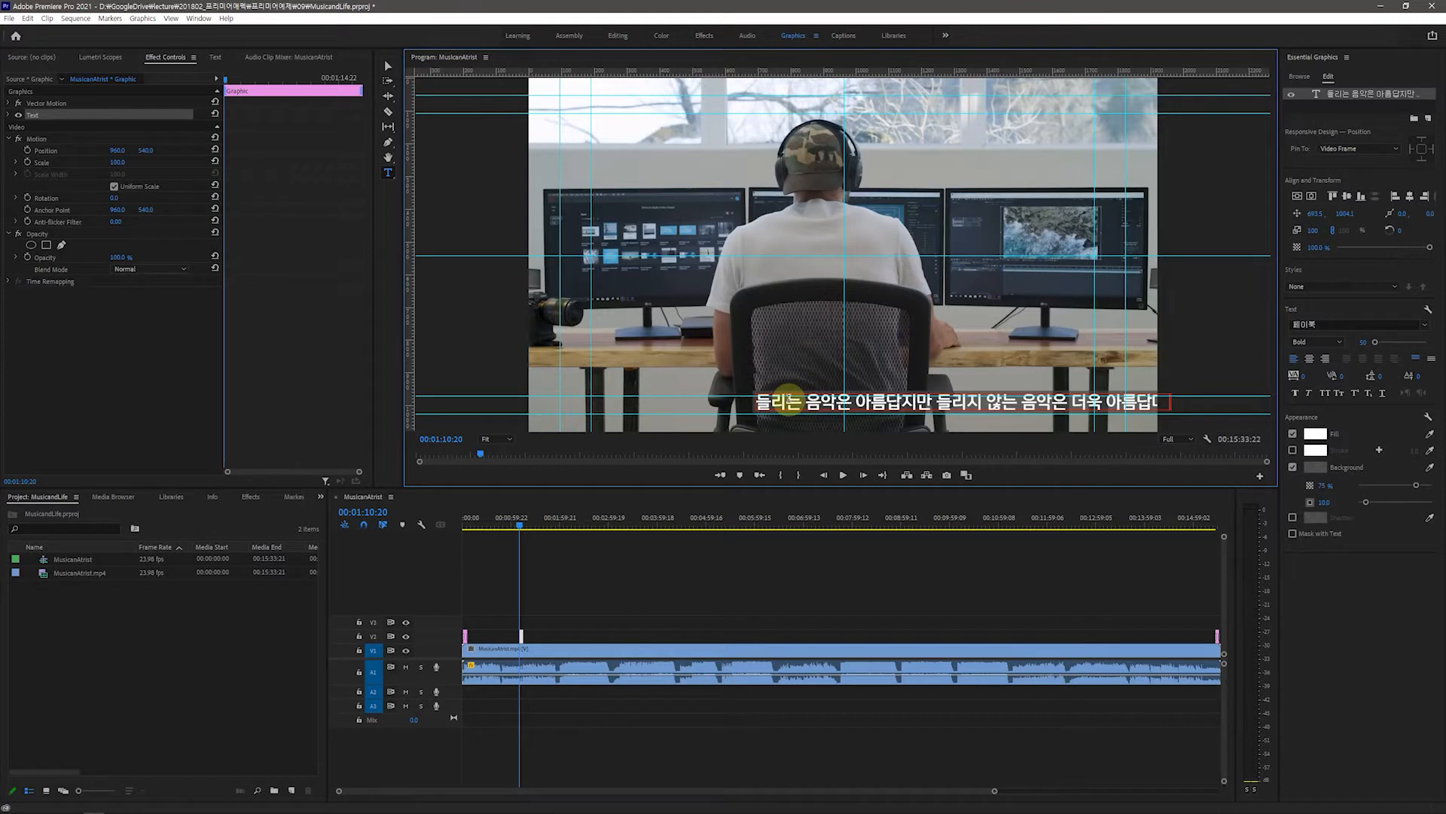
Centre the subtitle horizontally near the bottom of the frame and move its anchor point to the middle of the text.
{"action": "left_click", "coordinate": [388, 68]}
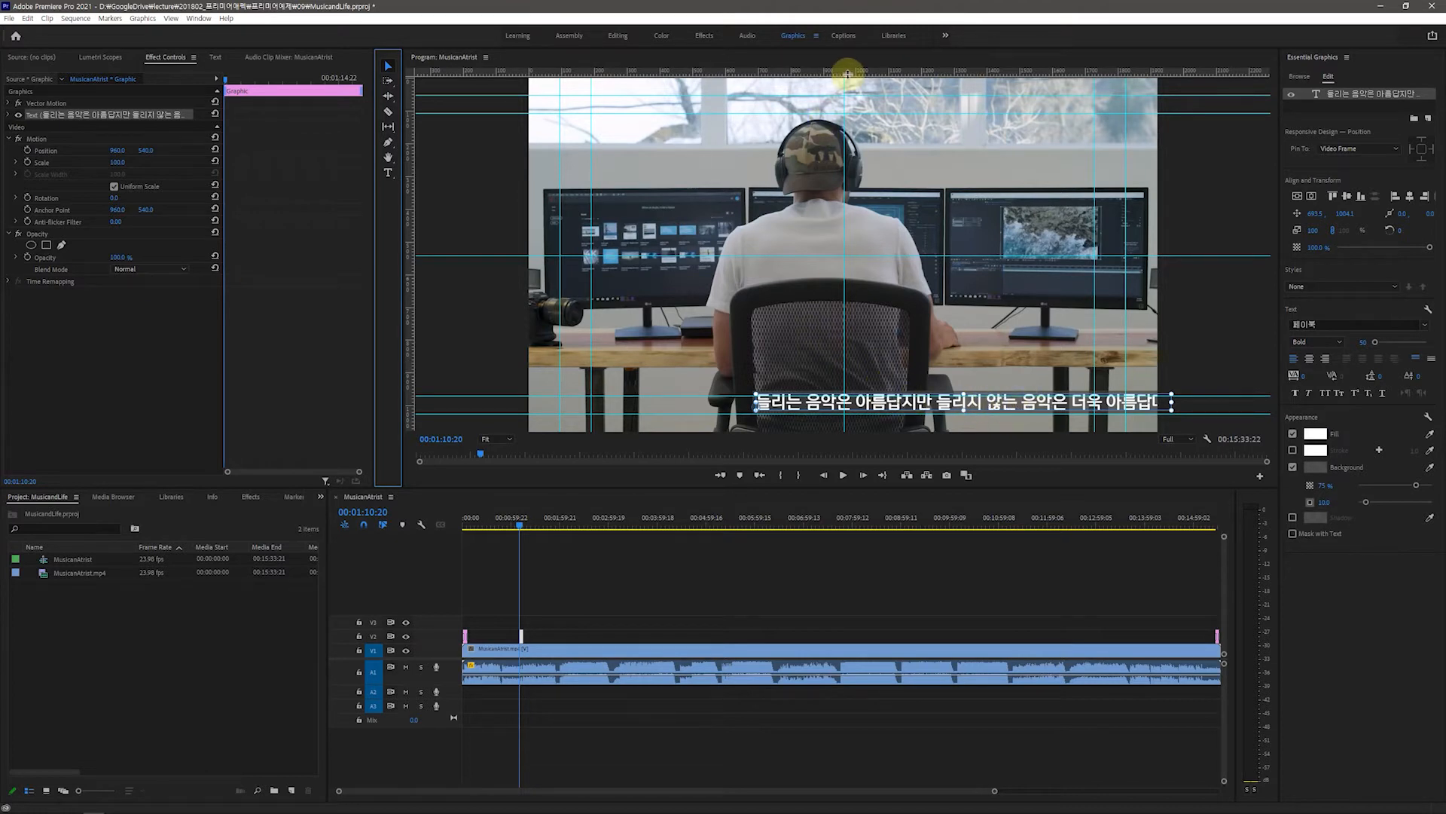
{"action": "left_click_drag", "start_coordinate": [409, 249], "coordinate": [845, 277]}
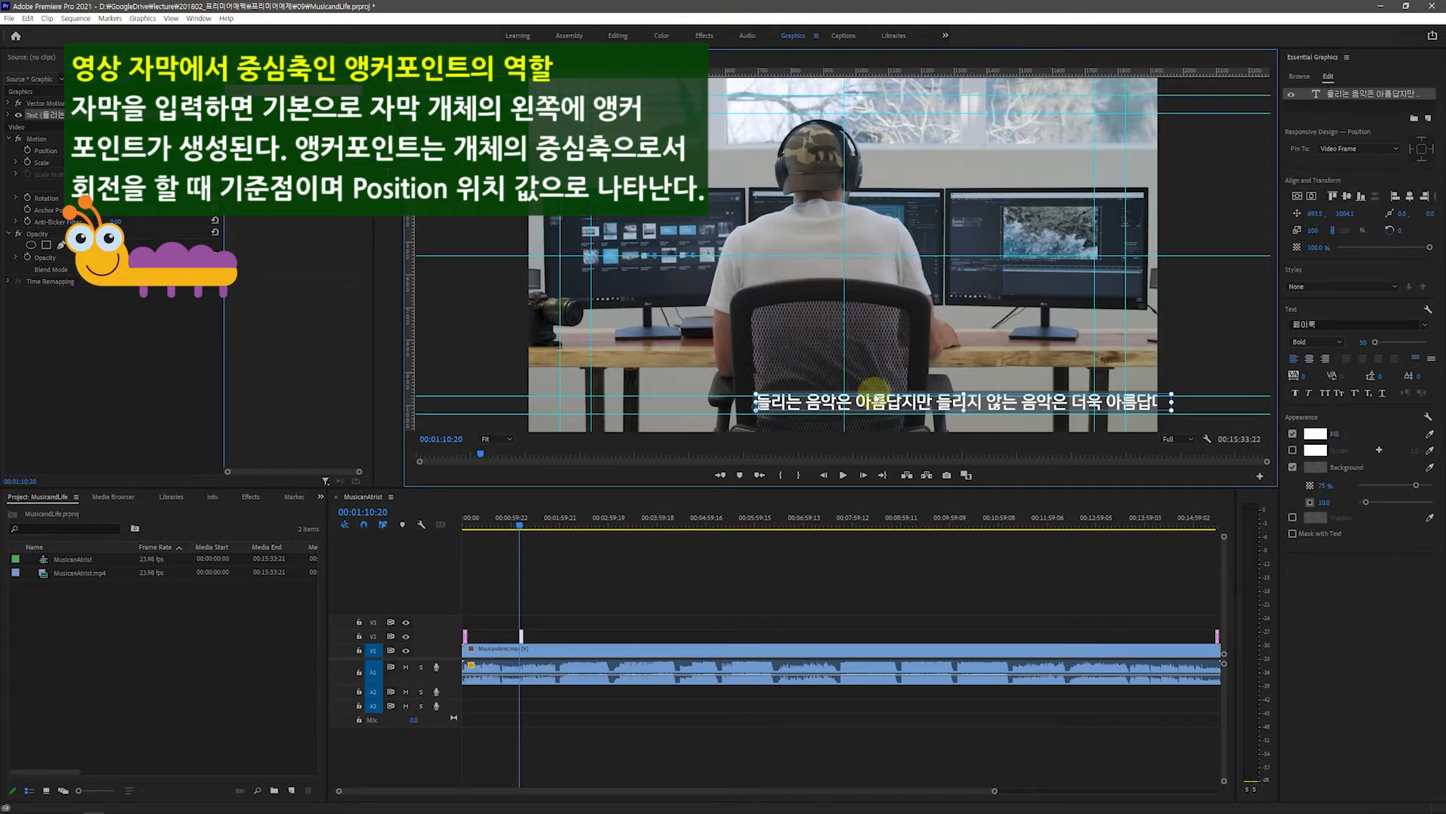
{"action": "left_click_drag", "start_coordinate": [1081, 409], "coordinate": [962, 412]}
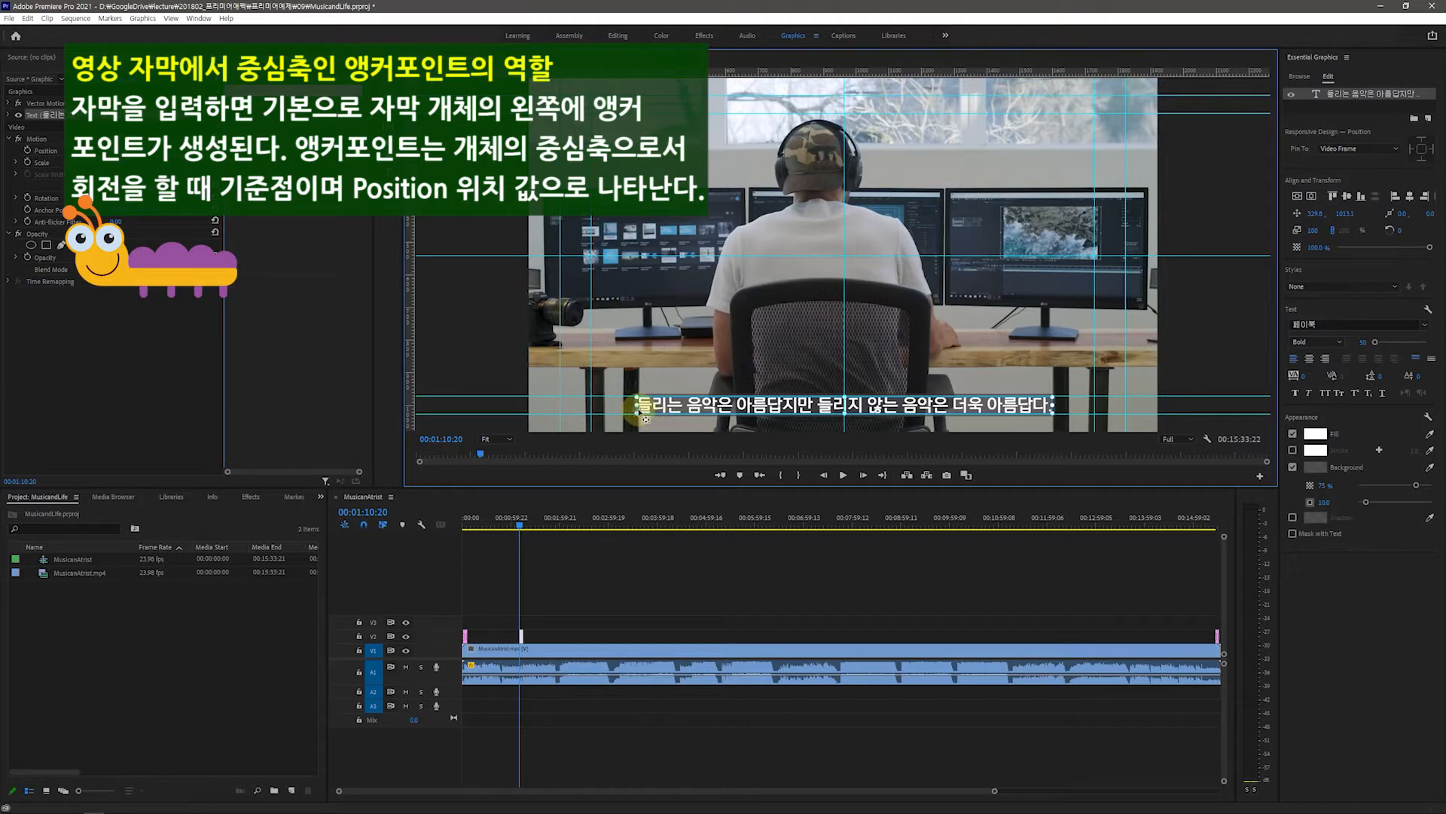
{"action": "left_click_drag", "start_coordinate": [638, 410], "coordinate": [845, 406]}
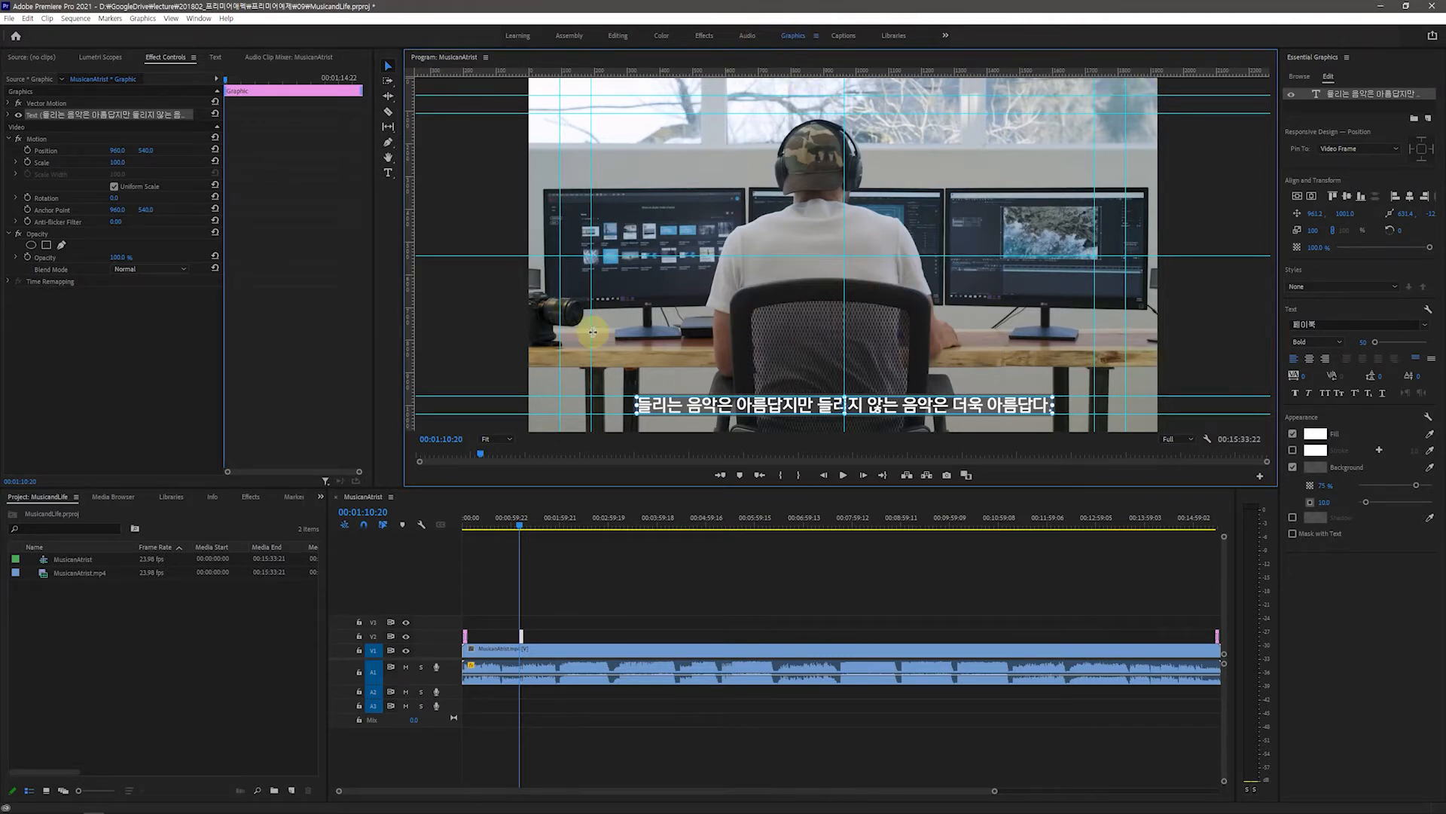
{"action": "left_click", "coordinate": [199, 19]}
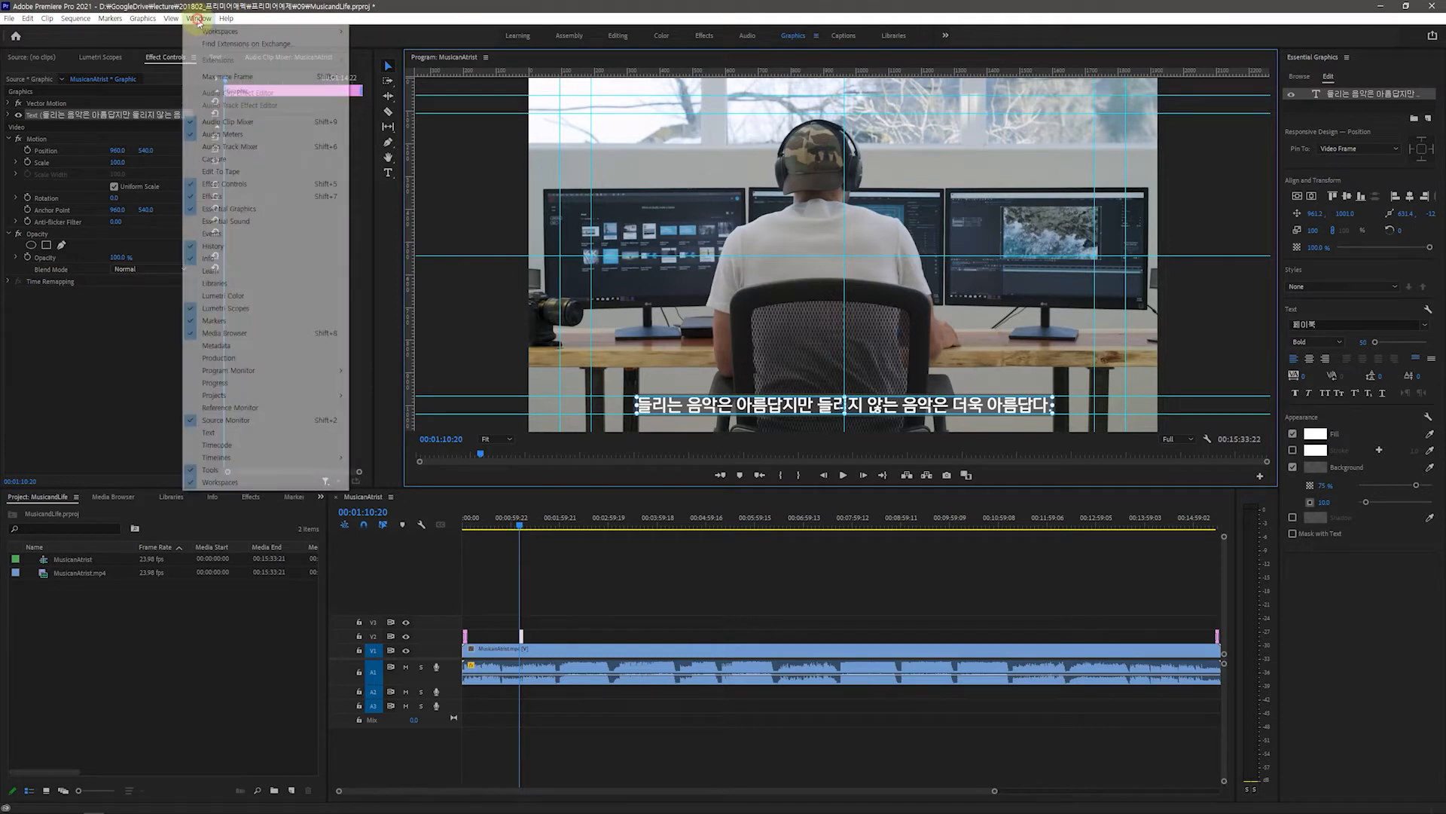
{"action": "mouse_move", "coordinate": [207, 34]}
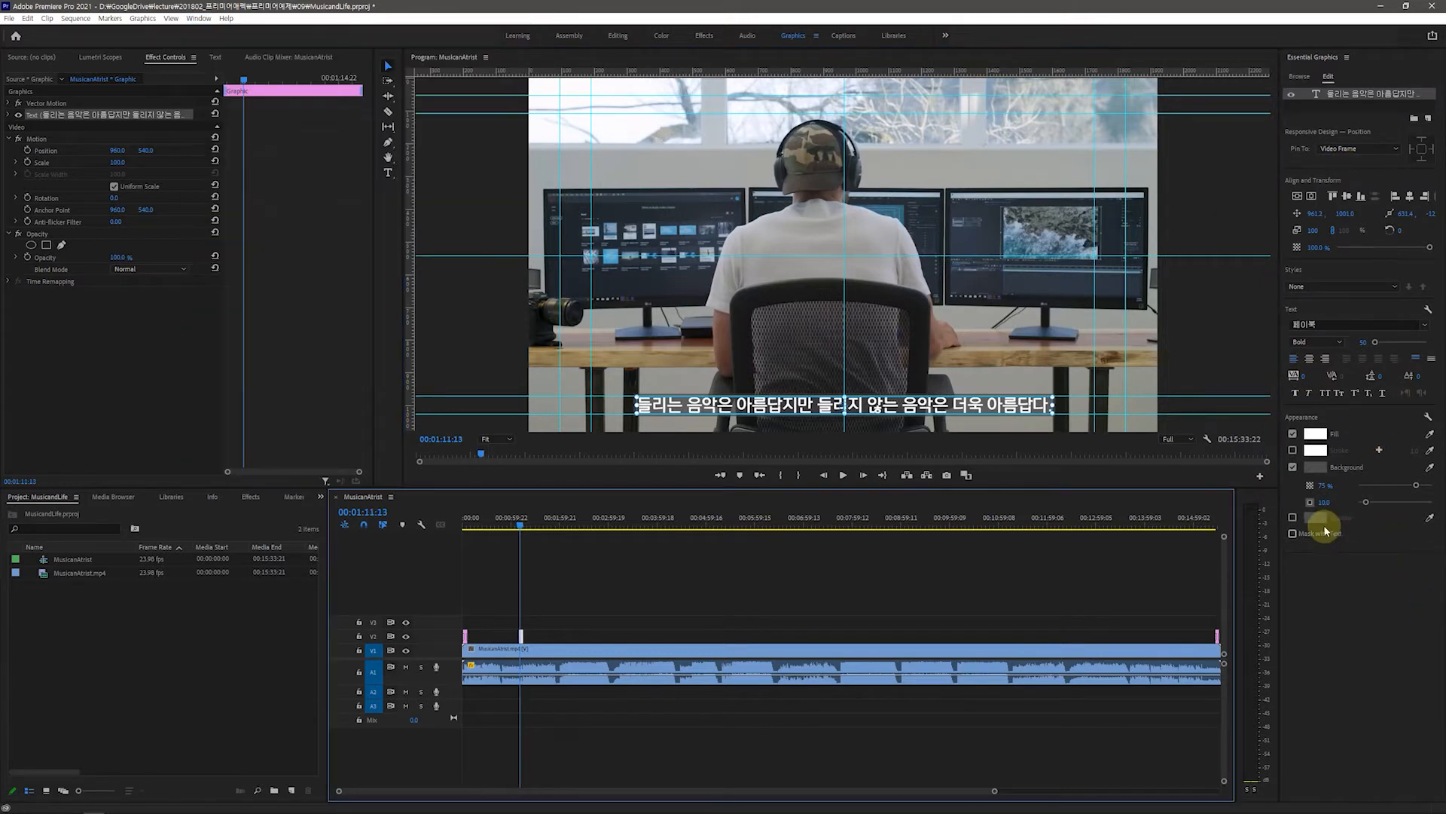
{"action": "left_click", "coordinate": [1301, 79]}
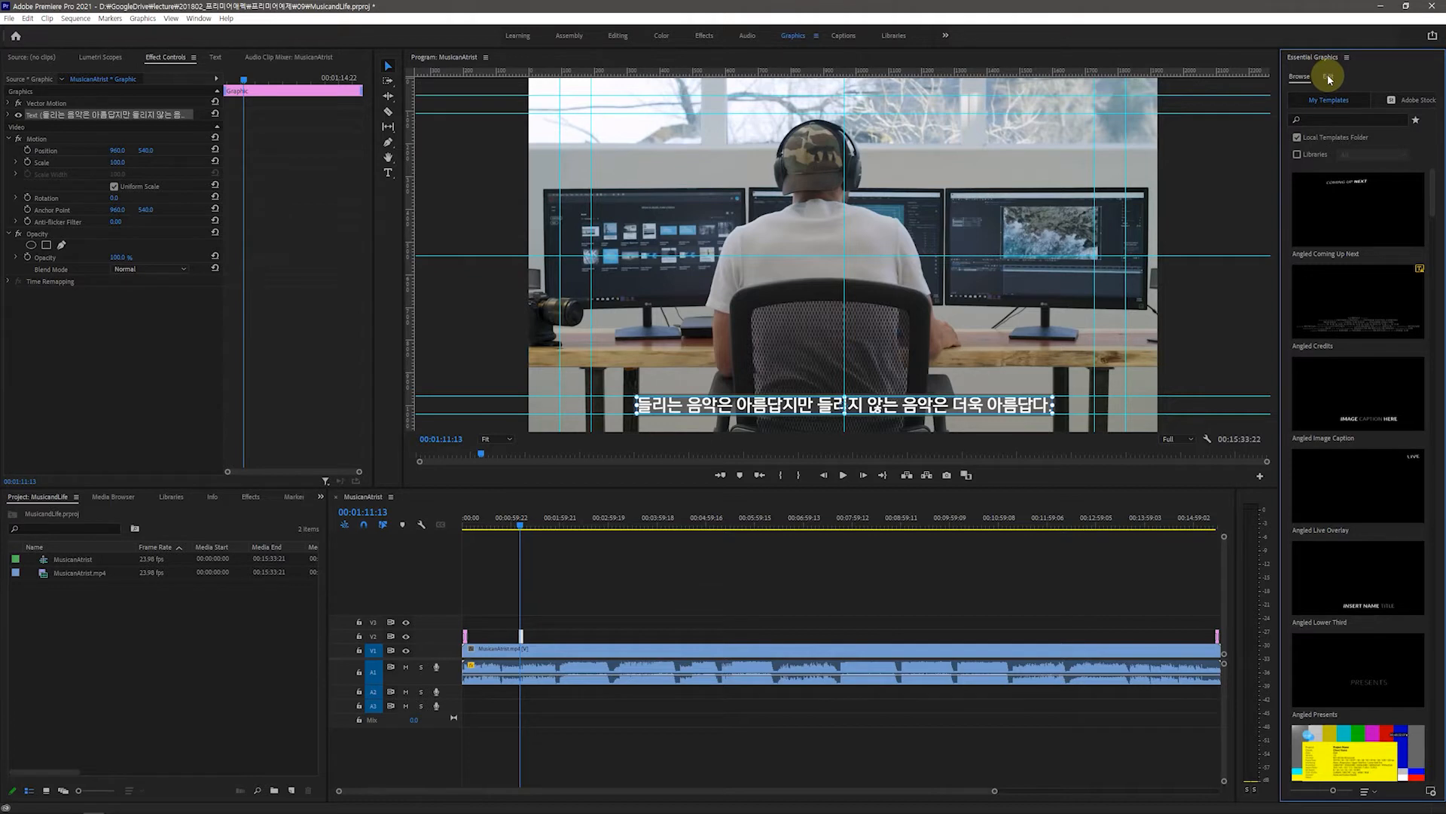
Add the music-note image 45.png from the Graphicicon folder as a new layer in the subtitle graphic.
{"action": "left_click", "coordinate": [1329, 78]}
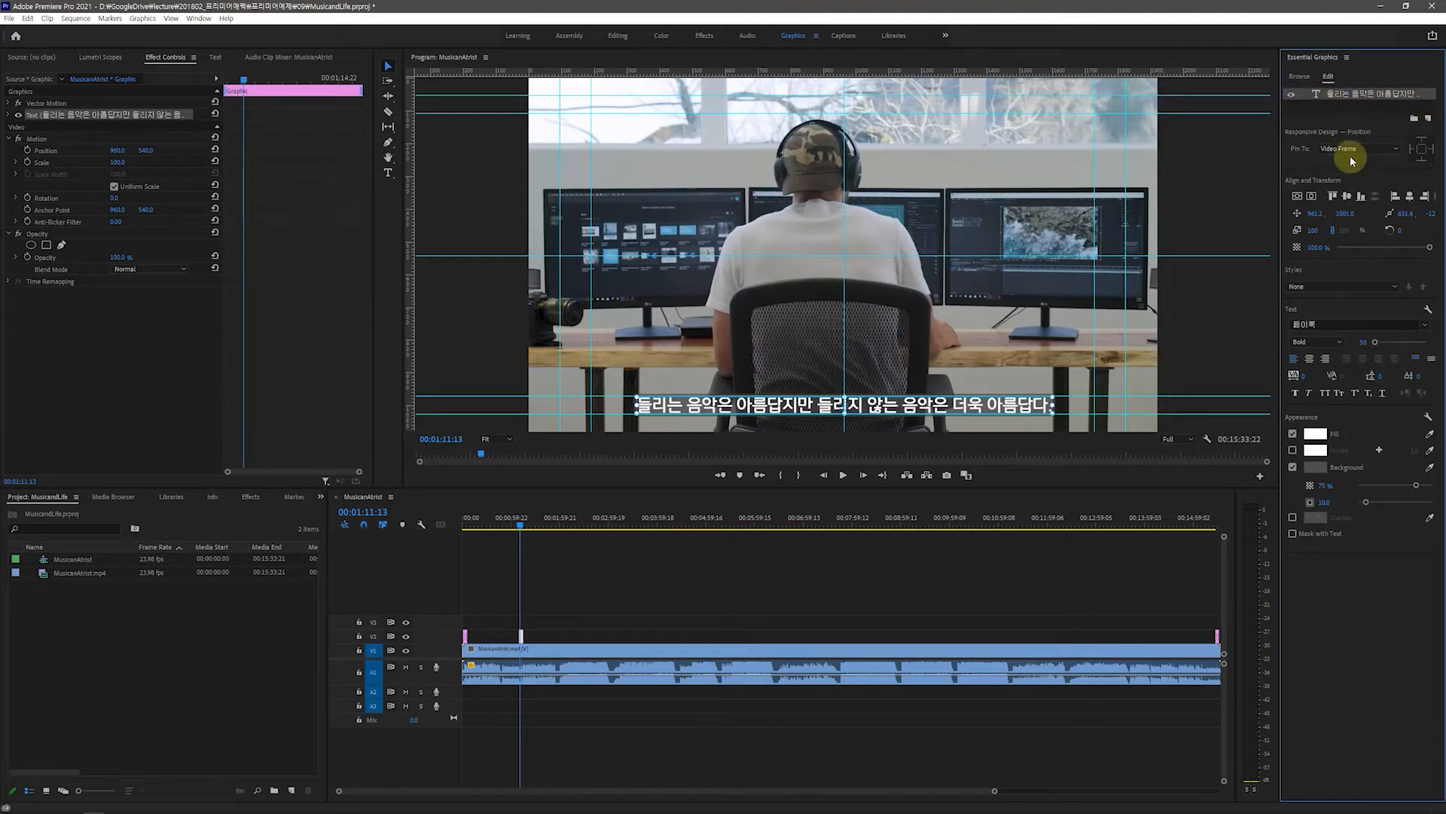
{"action": "left_click", "coordinate": [1428, 120]}
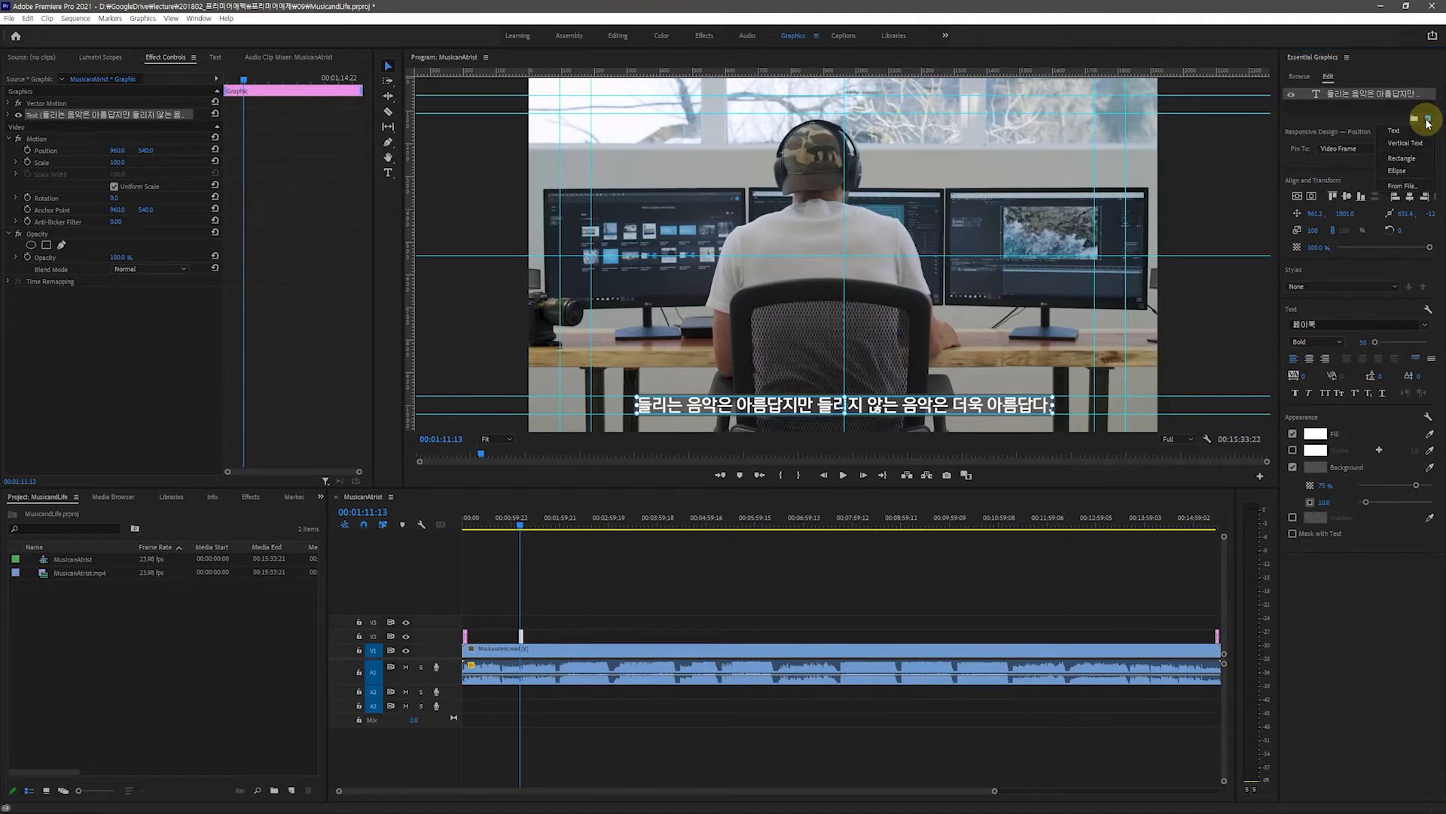
{"action": "left_click", "coordinate": [1407, 188]}
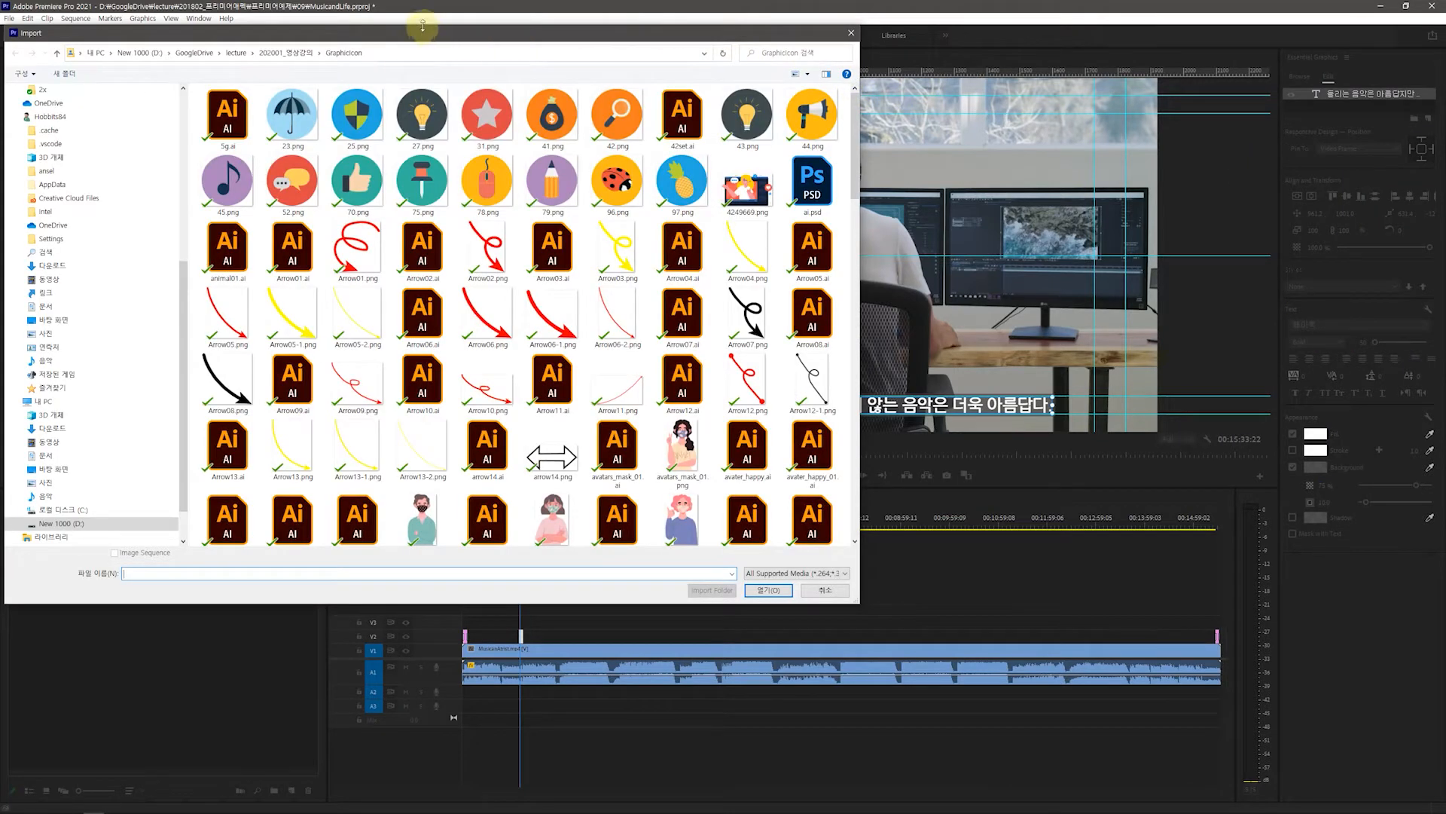
{"action": "left_click_drag", "start_coordinate": [531, 43], "coordinate": [668, 93]}
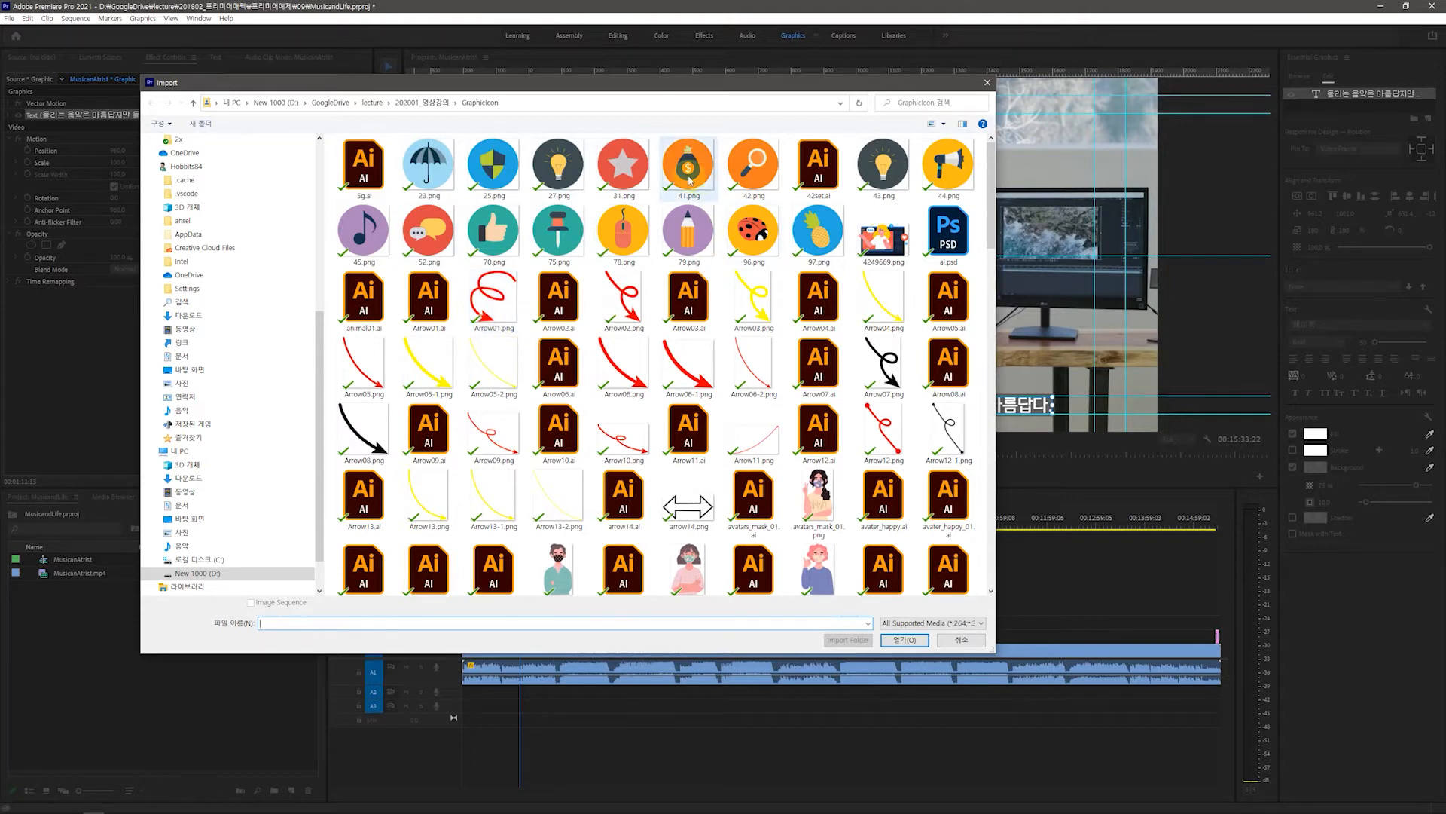
{"action": "left_click", "coordinate": [362, 232]}
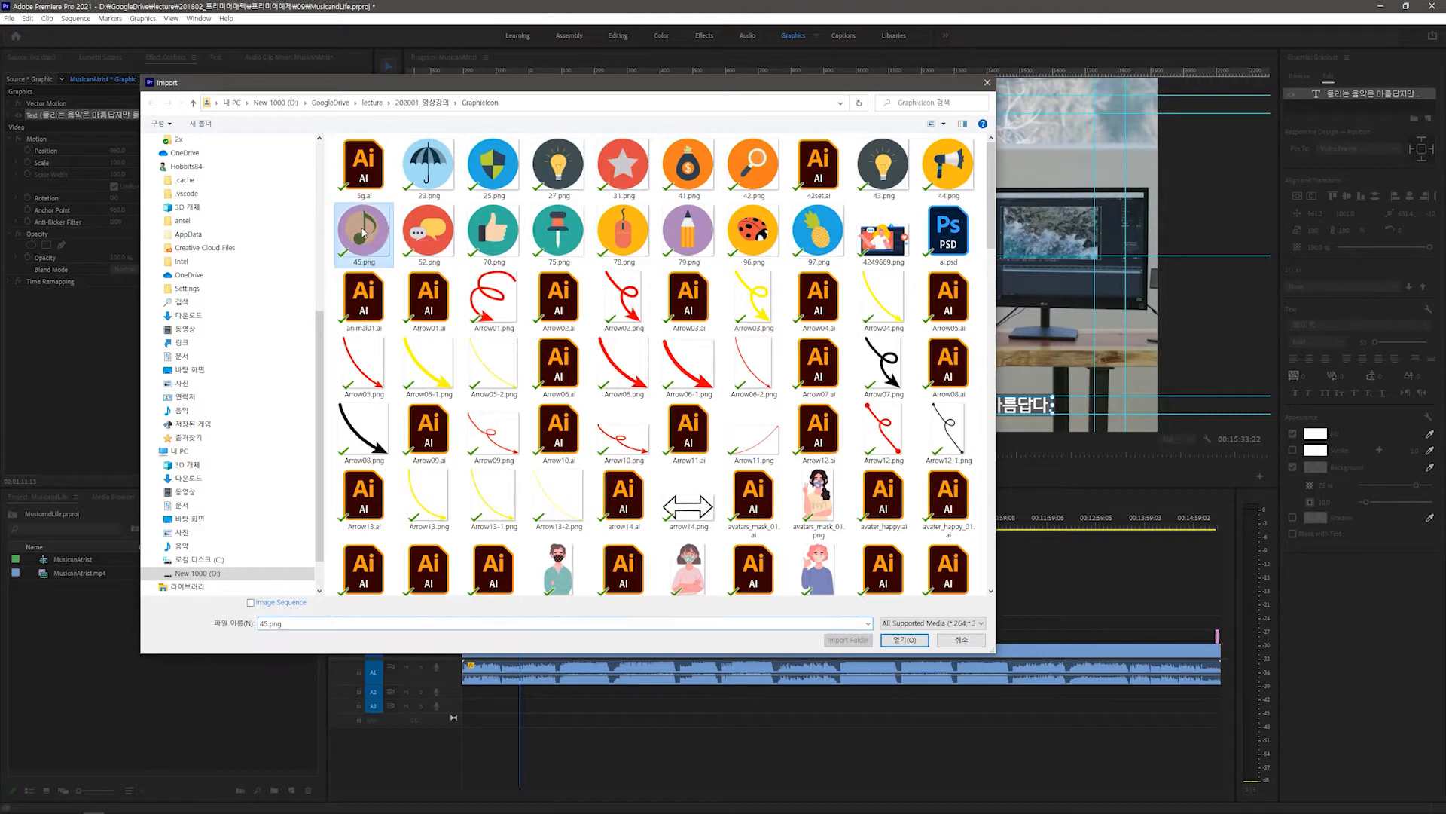
{"action": "left_click", "coordinate": [905, 642]}
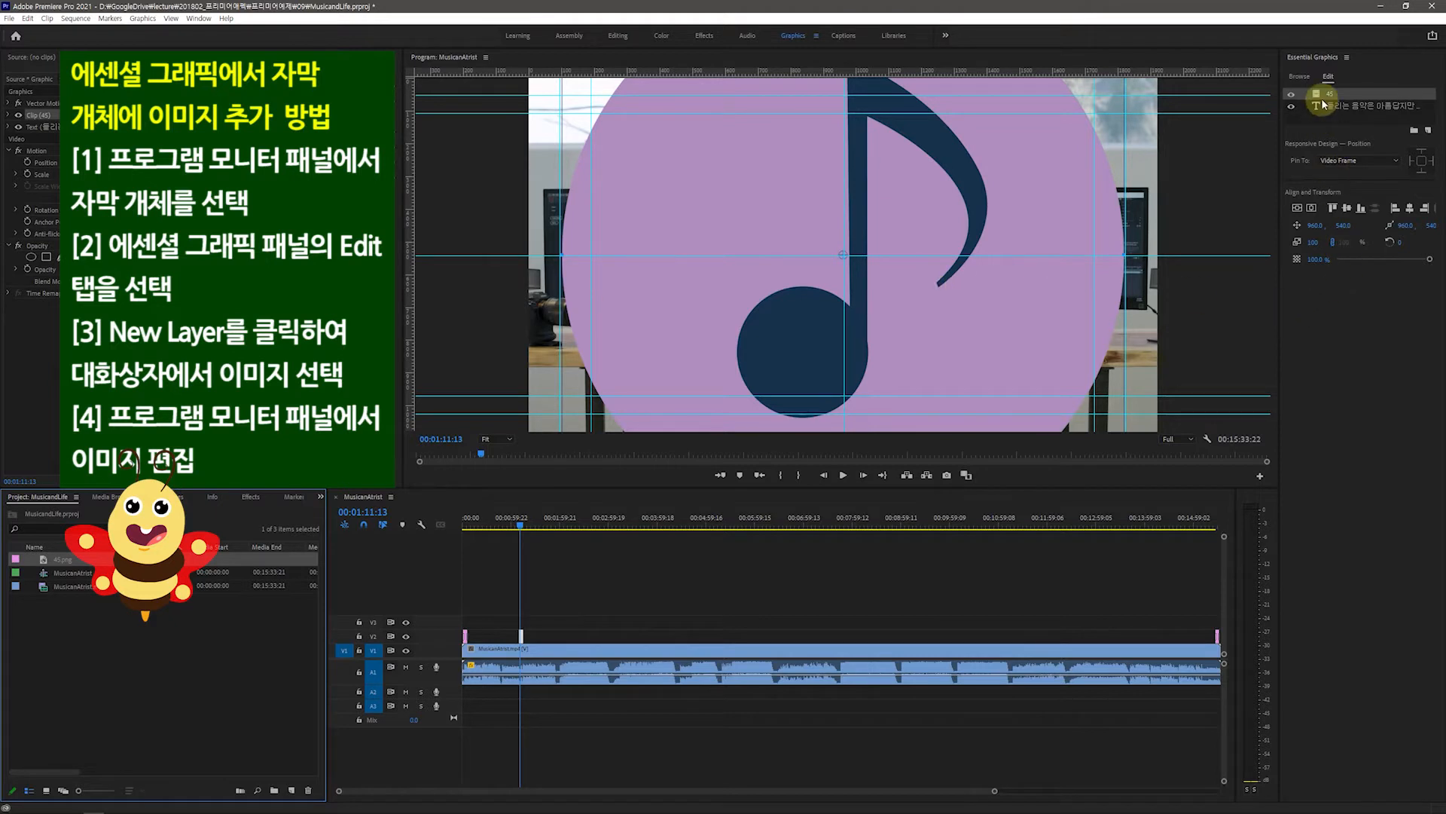
Scale the music-note image to 7% and place it just before the start of the subtitle text, vertically in line with it.
{"action": "left_click", "coordinate": [1312, 243]}
{"action": "mouse_move", "coordinate": [1313, 243]}
{"action": "left_mouse_down"}
{"action": "mouse_move", "coordinate": [1237, 243]}
{"action": "mouse_move", "coordinate": [1318, 242]}
{"action": "left_mouse_up"}
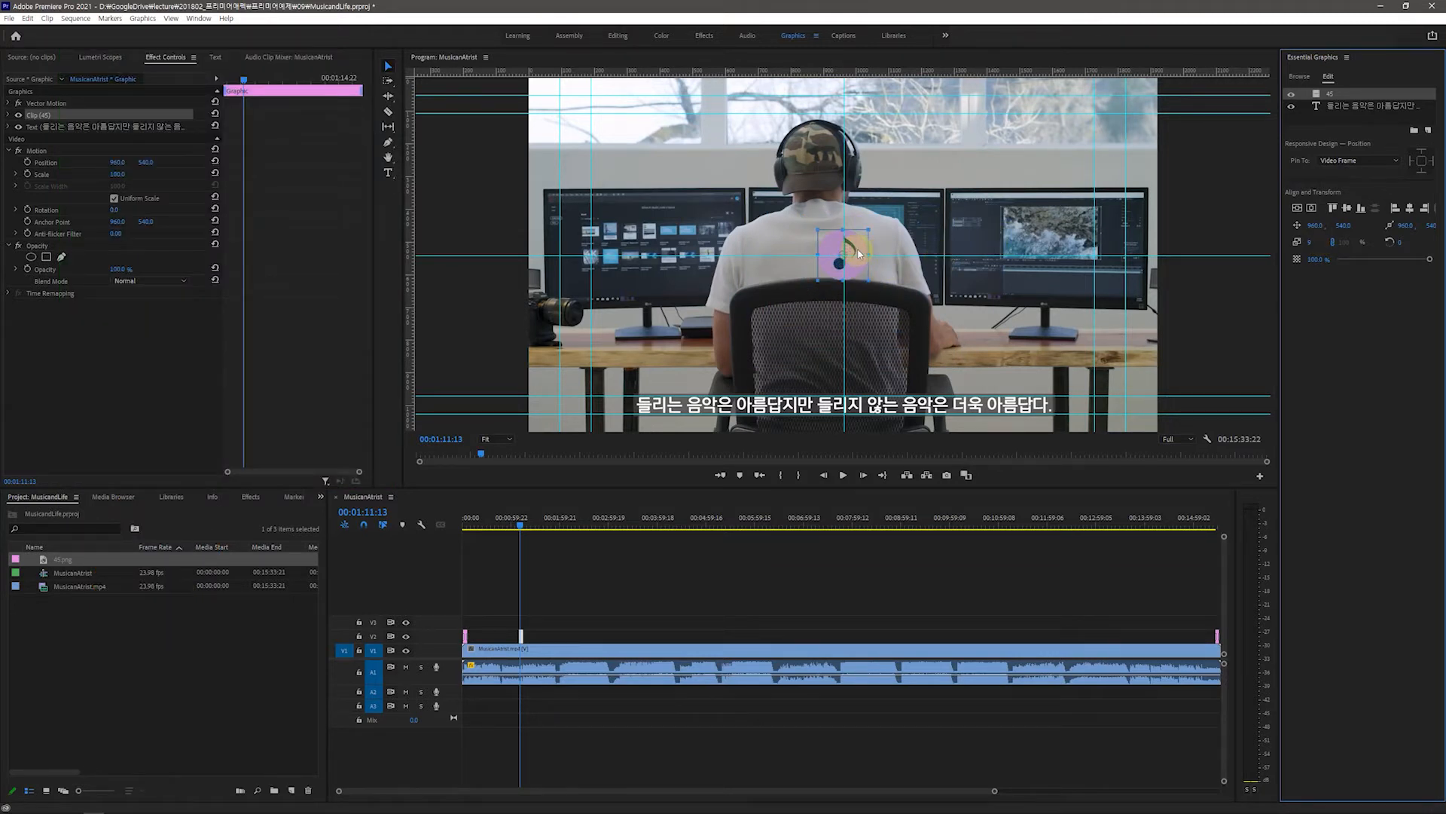
{"action": "left_click_drag", "start_coordinate": [816, 249], "coordinate": [592, 385]}
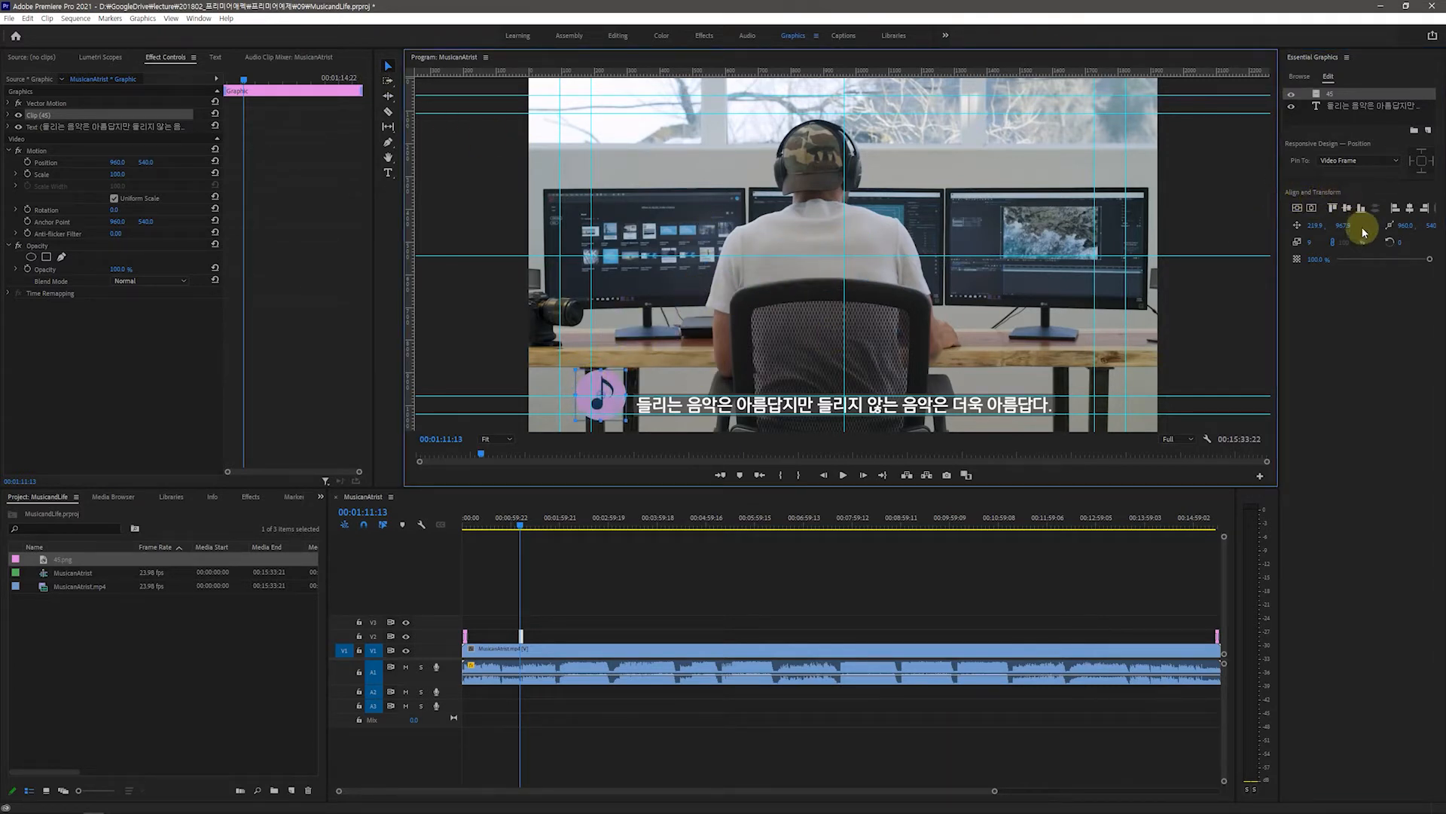
{"action": "left_click", "coordinate": [1312, 243]}
{"action": "type", "text": "7"}
{"action": "key", "text": "Return"}
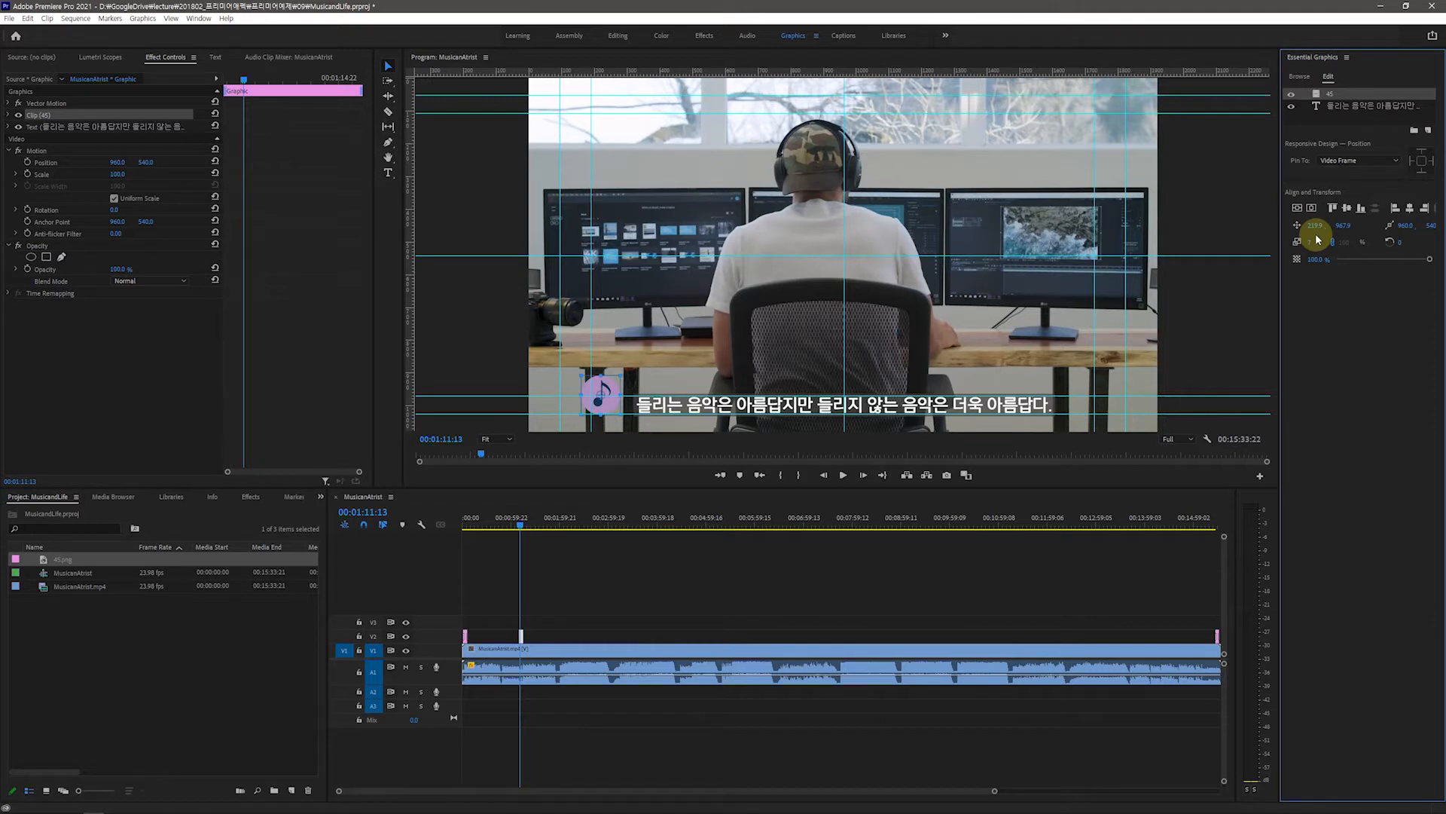
{"action": "left_click", "coordinate": [605, 396]}
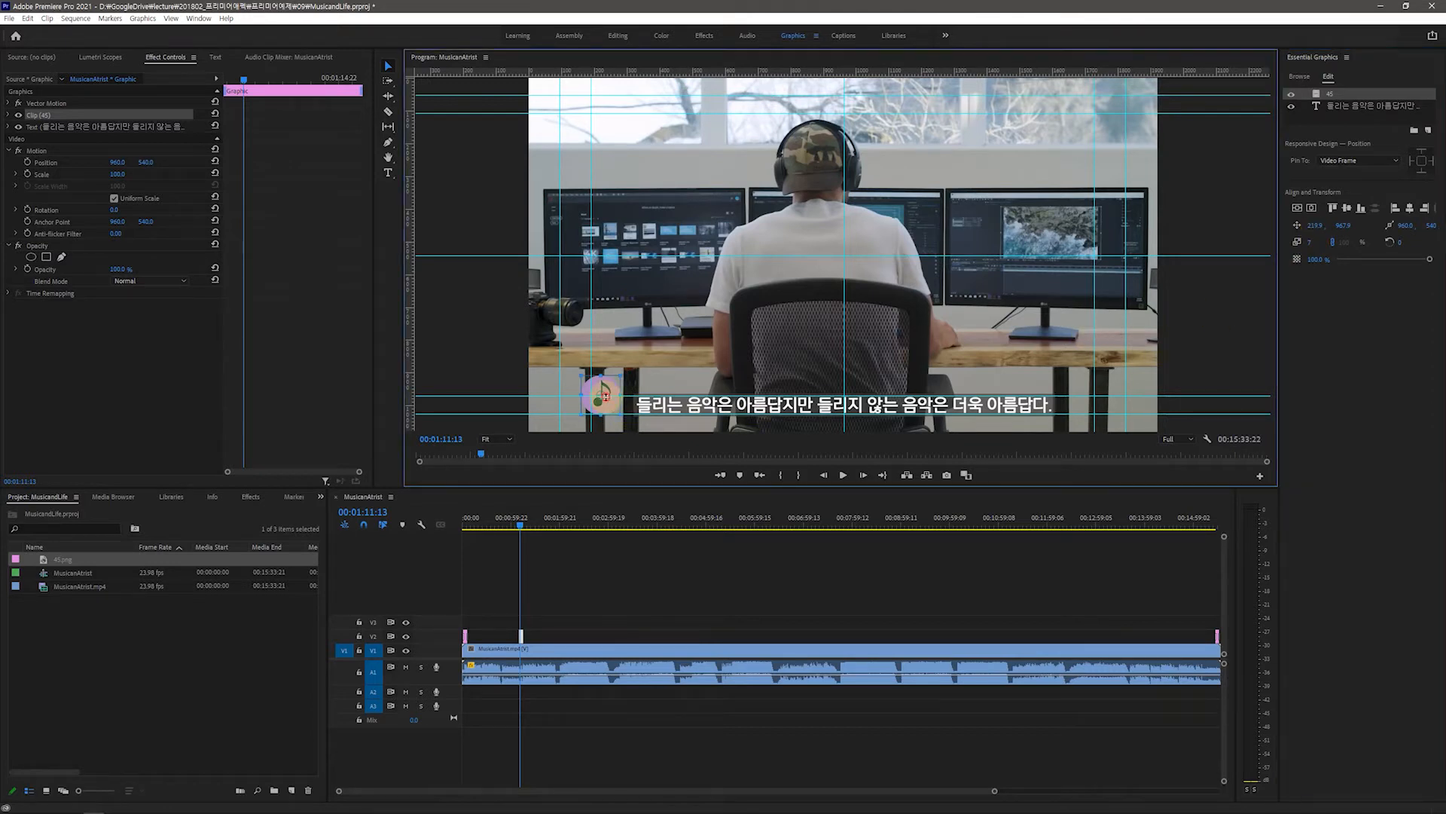
{"action": "left_click_drag", "start_coordinate": [607, 390], "coordinate": [612, 397]}
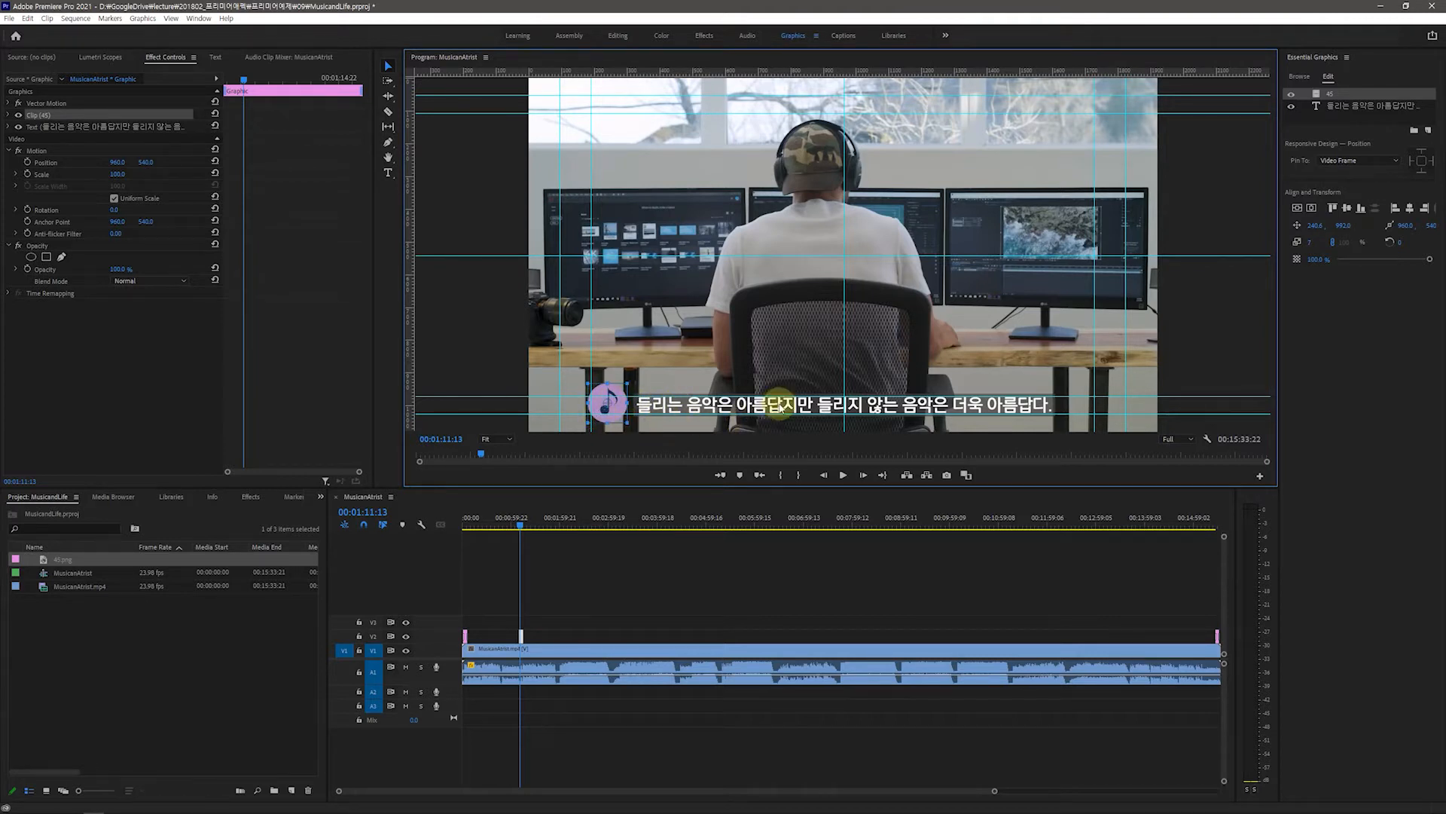
Hide the guides in the program monitor and deselect the music-note image.
{"action": "left_click", "coordinate": [171, 18]}
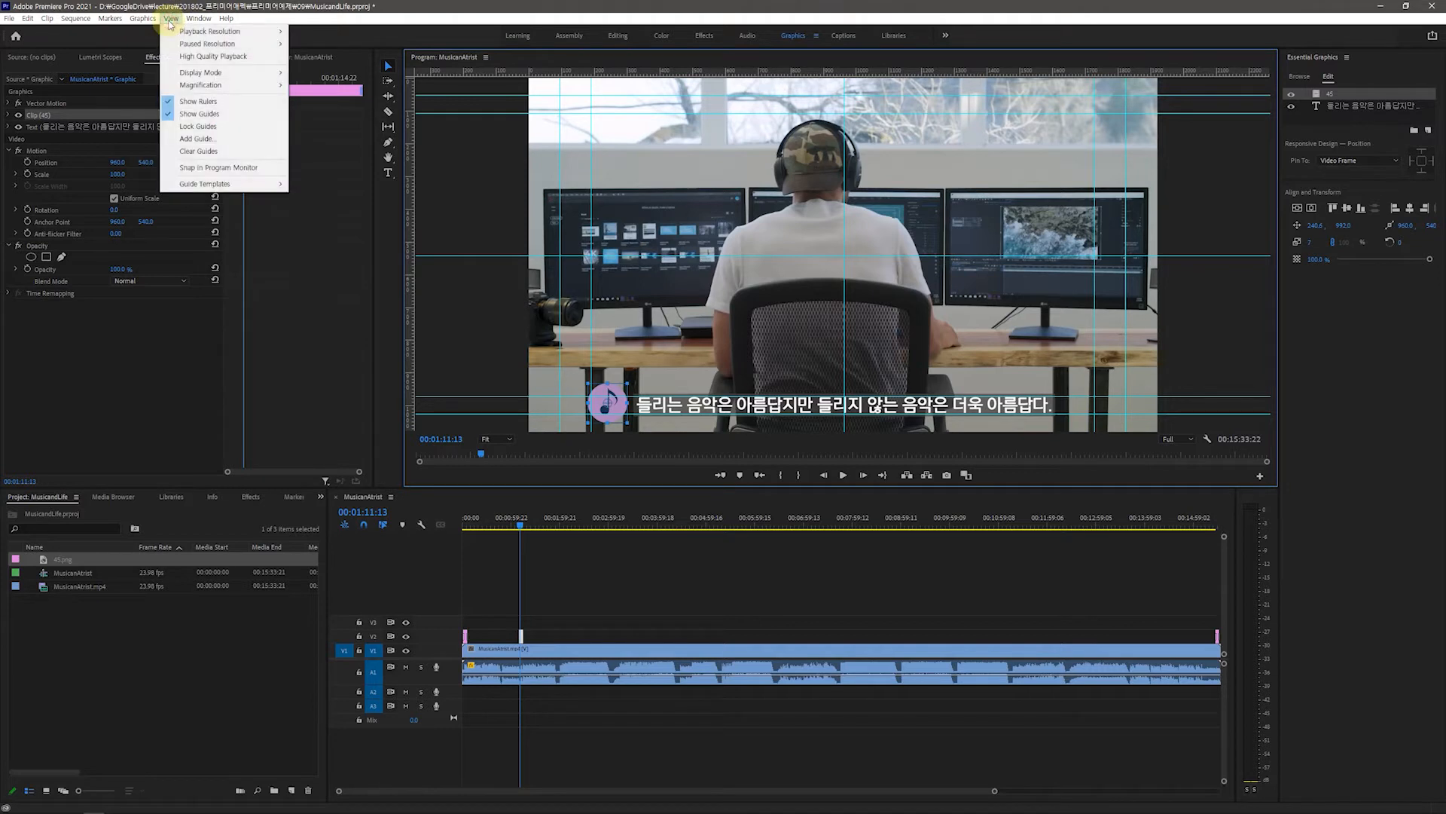
{"action": "left_click", "coordinate": [201, 117]}
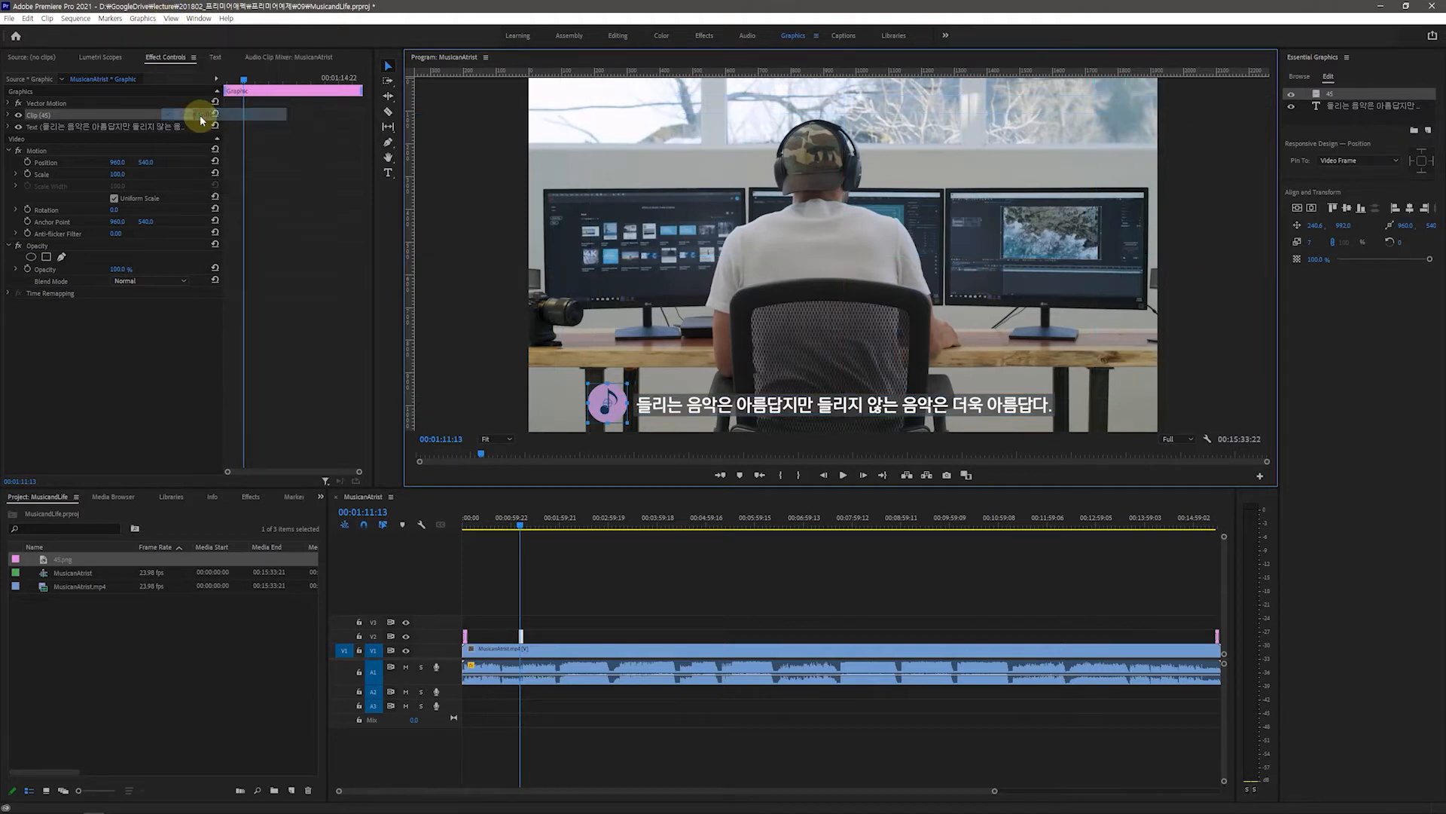
{"action": "left_click", "coordinate": [967, 351]}
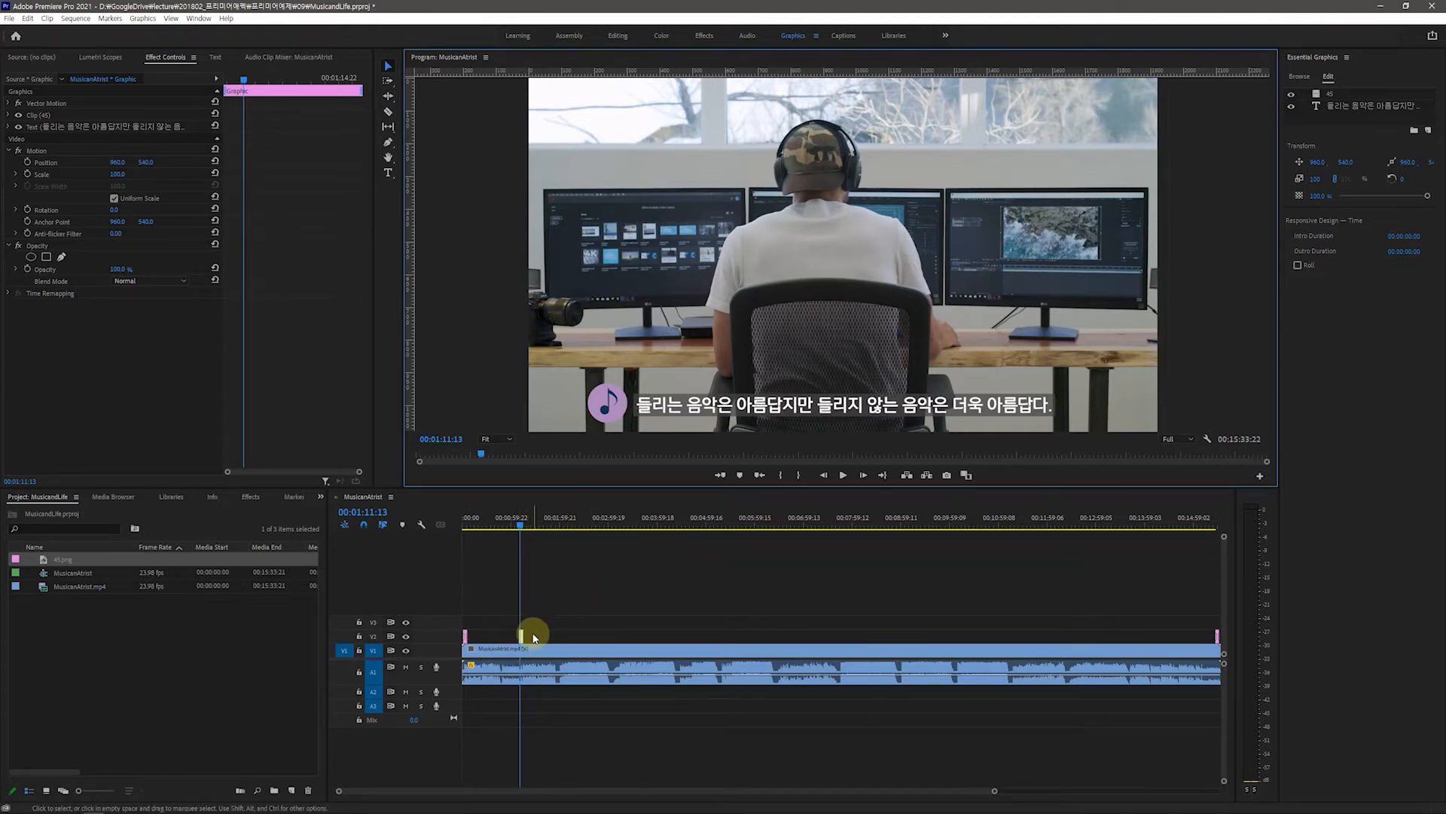
Duplicate the subtitle clip on track V2 so that the copy starts at about 00:02:24:11.
{"action": "left_click", "coordinate": [553, 528]}
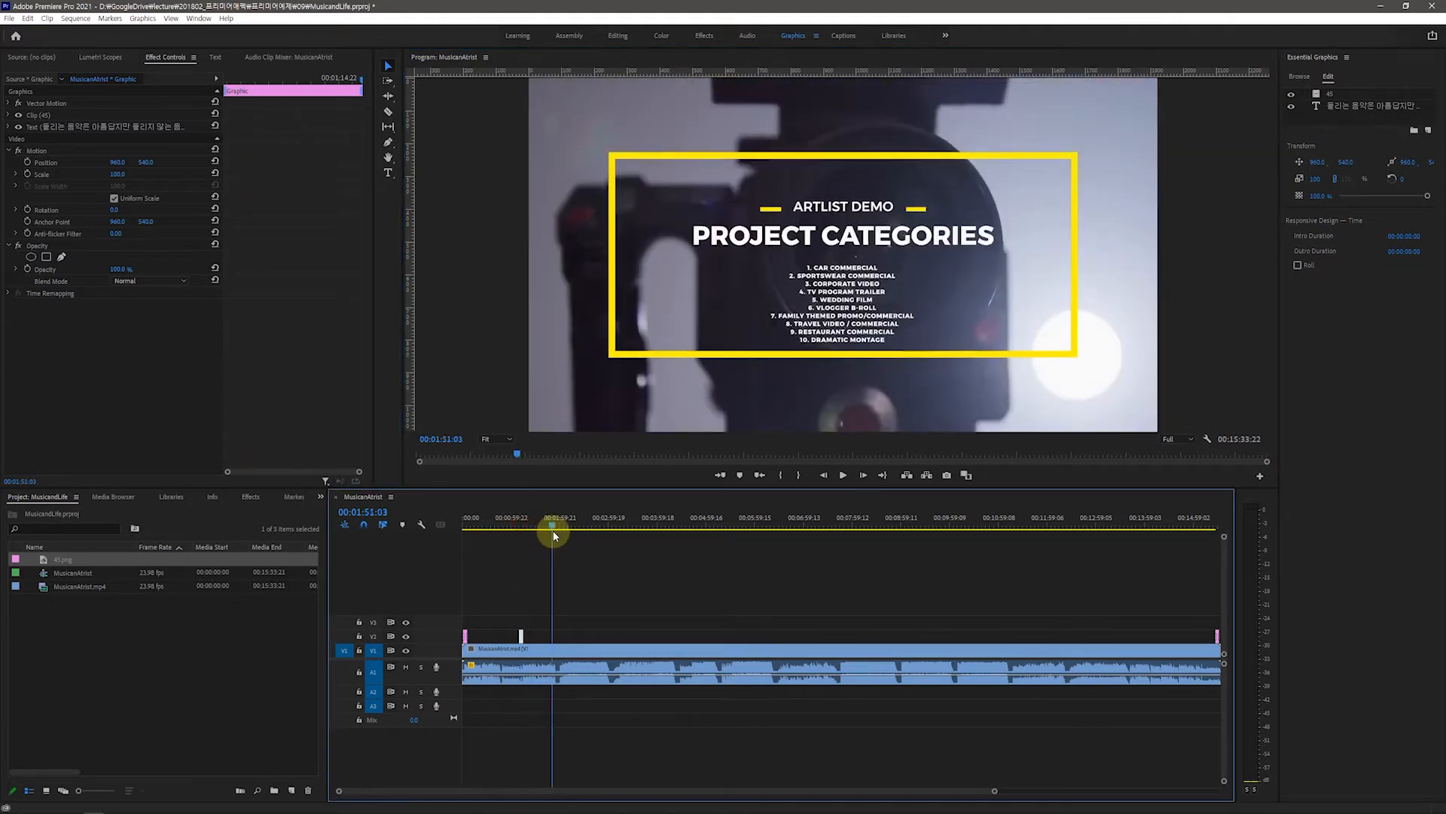
{"action": "left_click", "coordinate": [520, 530]}
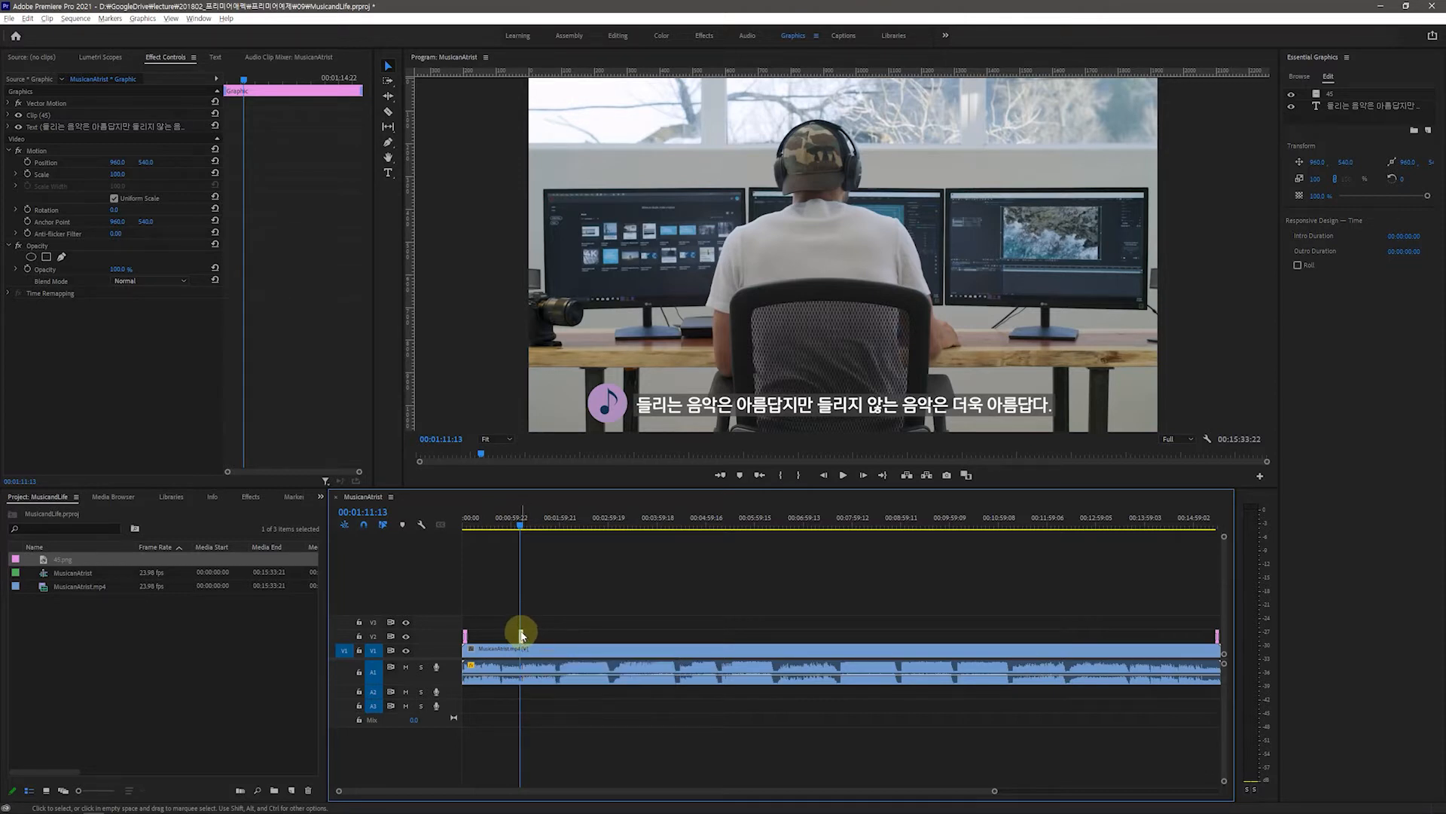
{"action": "left_click_drag", "start_coordinate": [523, 635], "coordinate": [584, 639]}
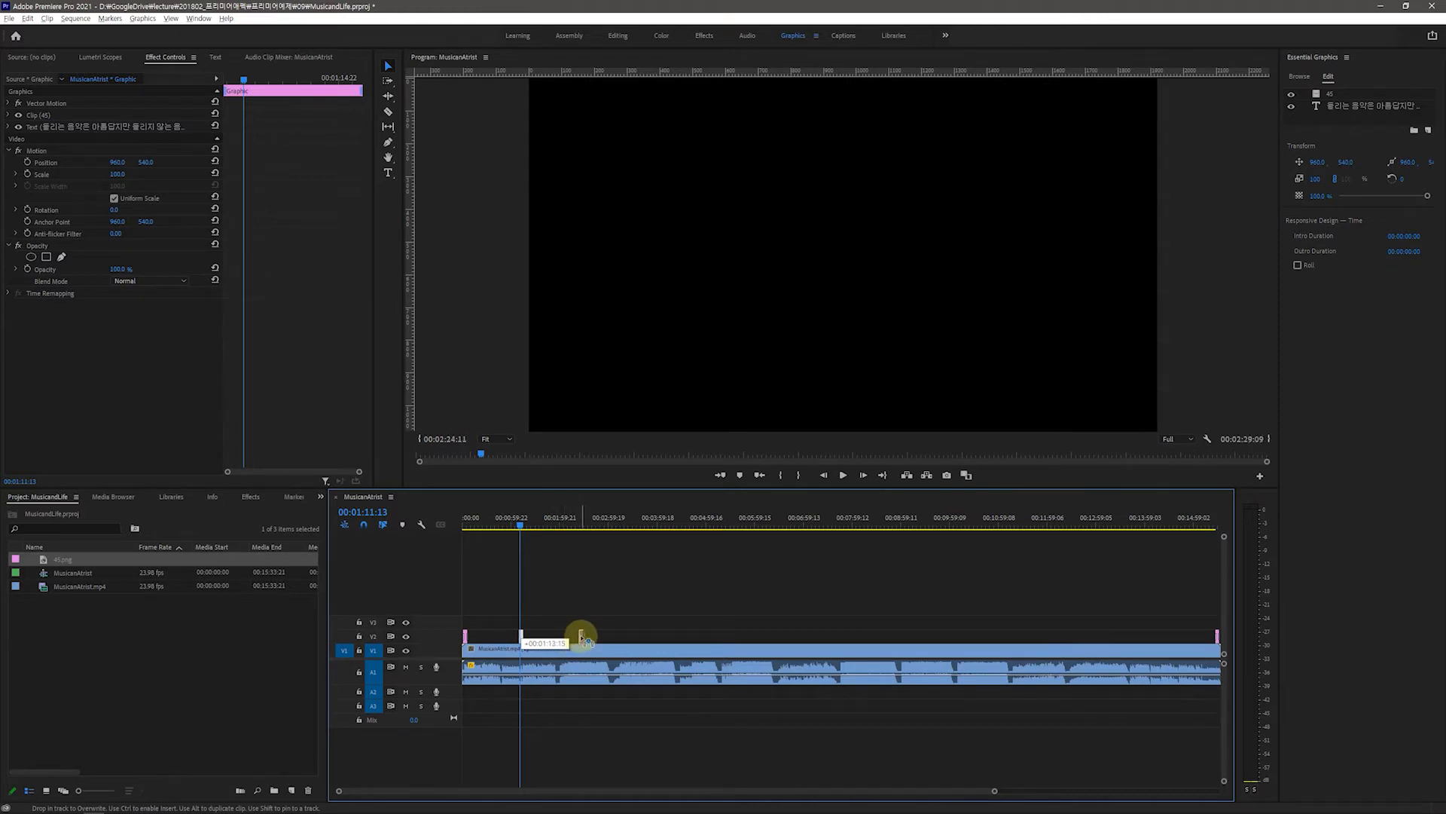
{"action": "left_click_drag", "start_coordinate": [581, 637], "coordinate": [582, 638]}
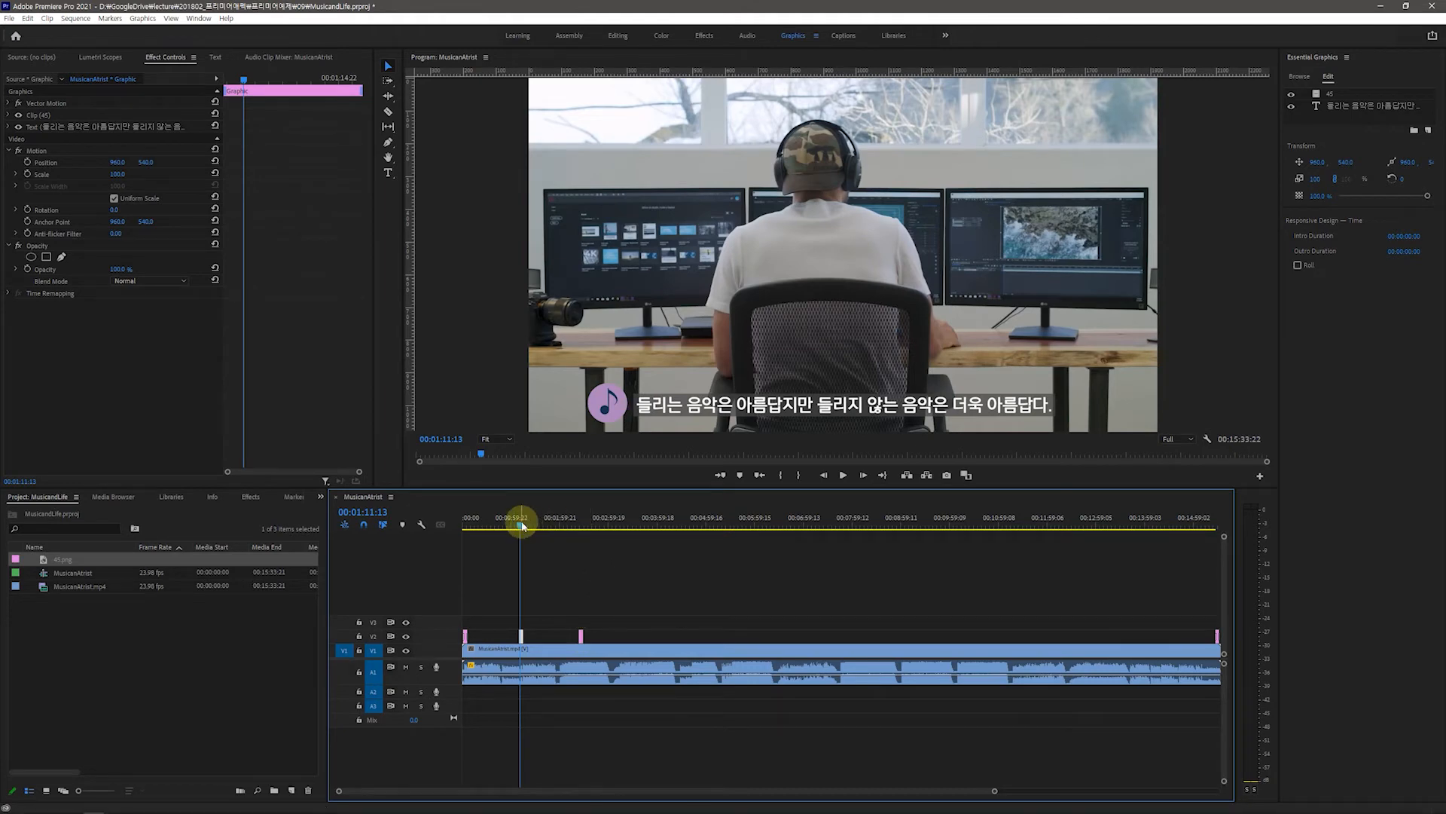
Replace the copied subtitle's text at 00:02:25:21 with "음악은 우리에게 사랑을 가져다주는 분위기 좋은 음식이다.".
{"action": "left_click_drag", "start_coordinate": [522, 526], "coordinate": [580, 553]}
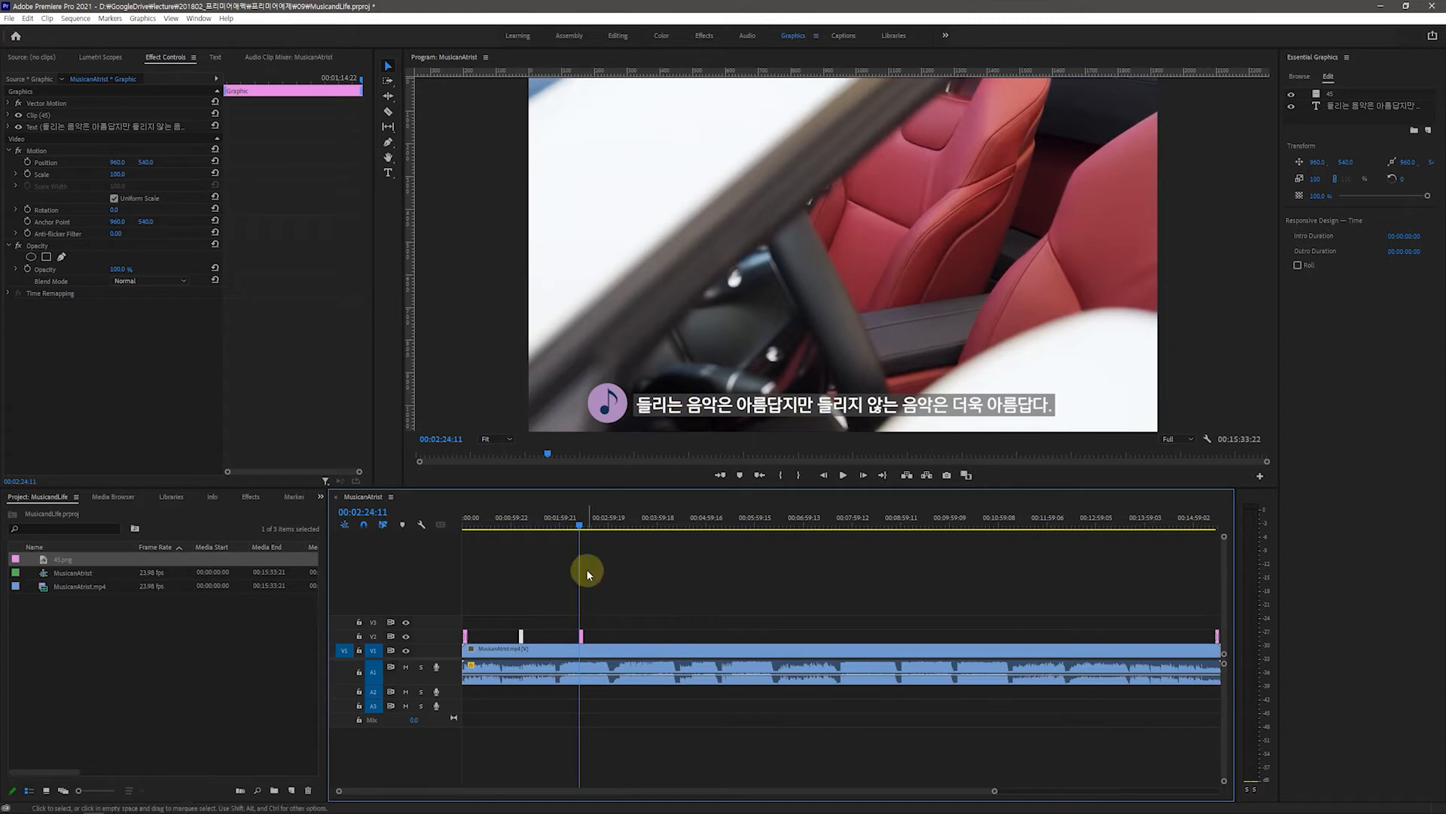
{"action": "left_click_drag", "start_coordinate": [581, 524], "coordinate": [583, 525]}
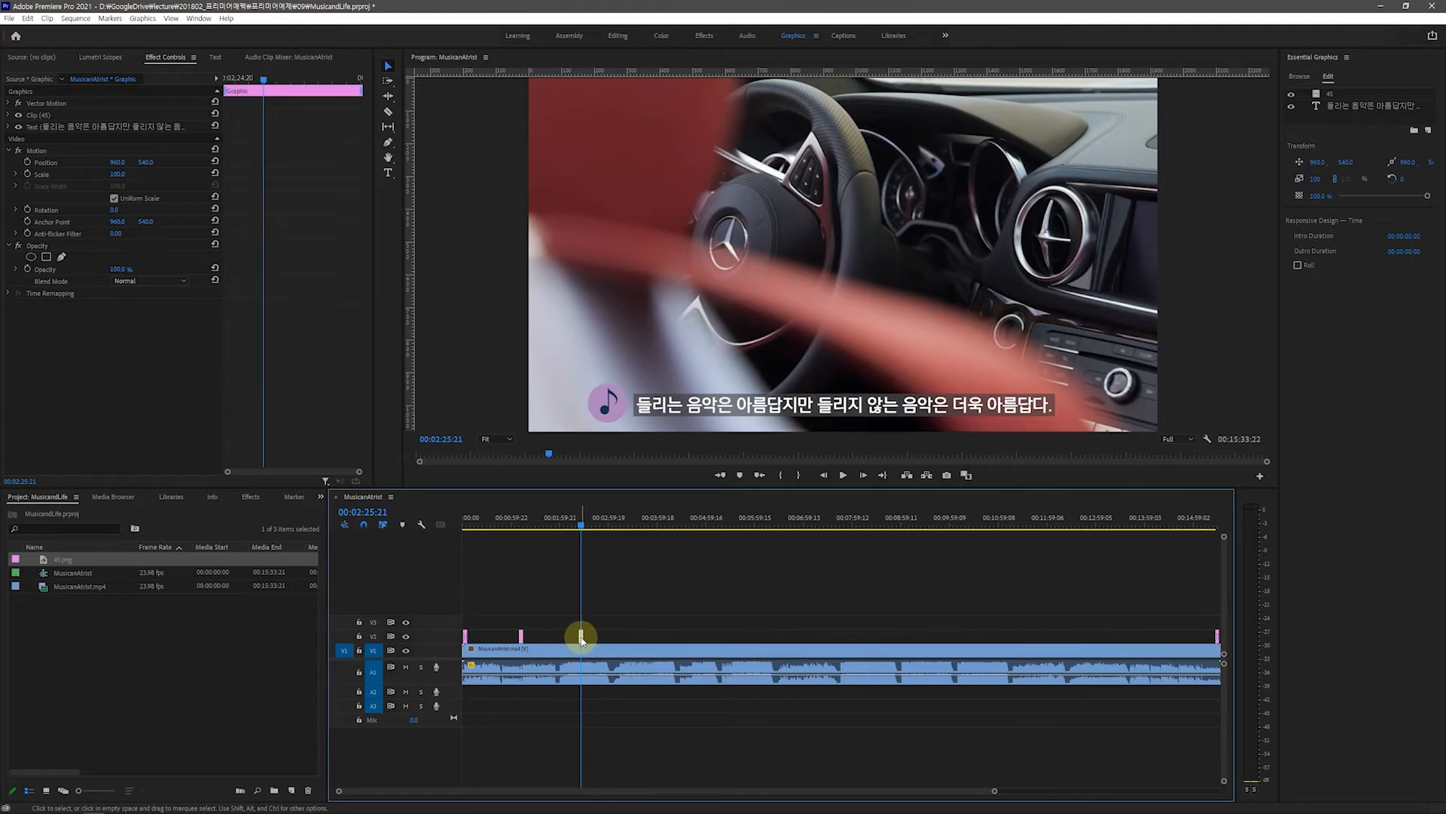
{"action": "left_click", "coordinate": [581, 637]}
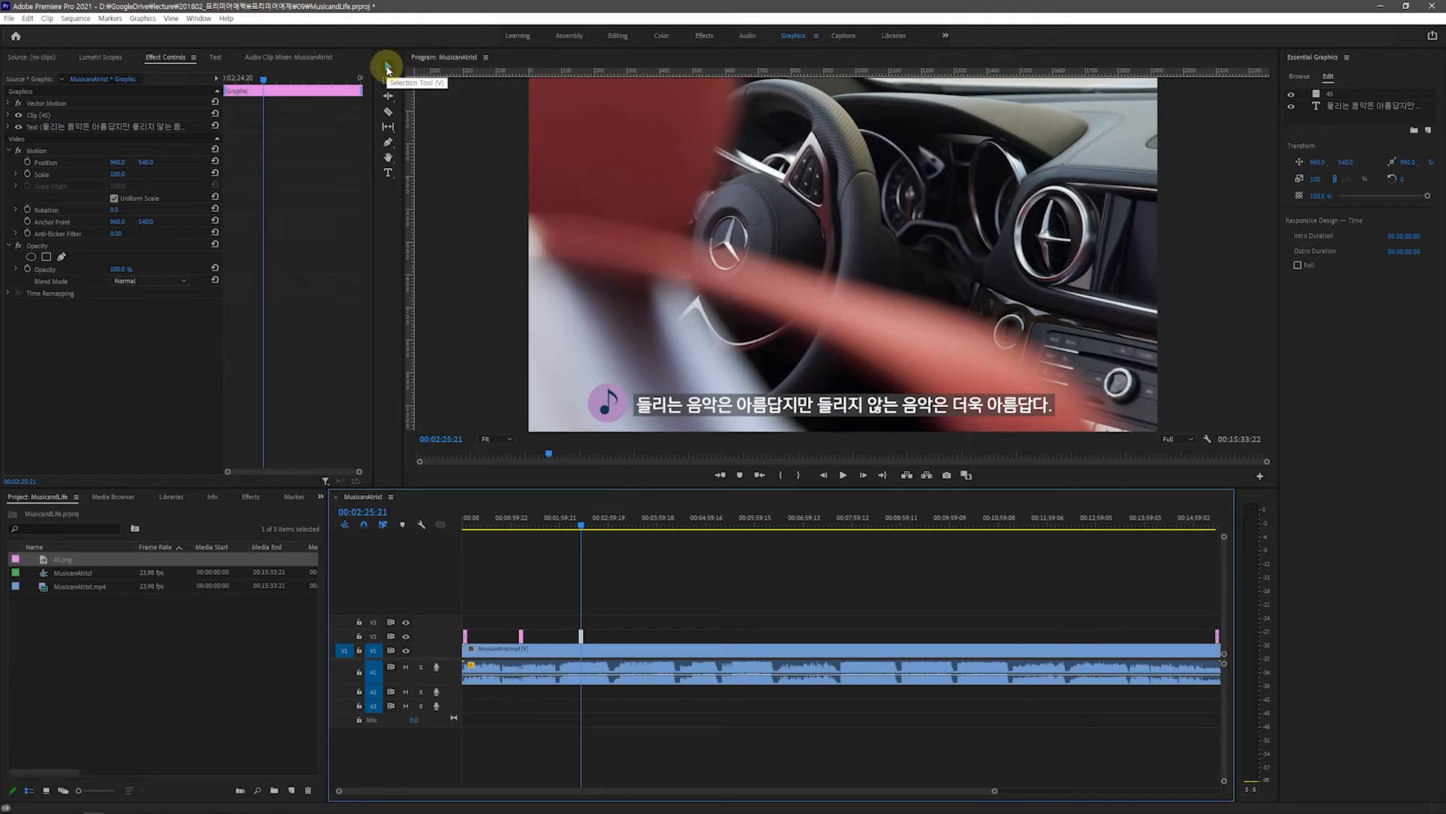
{"action": "left_click", "coordinate": [794, 407]}
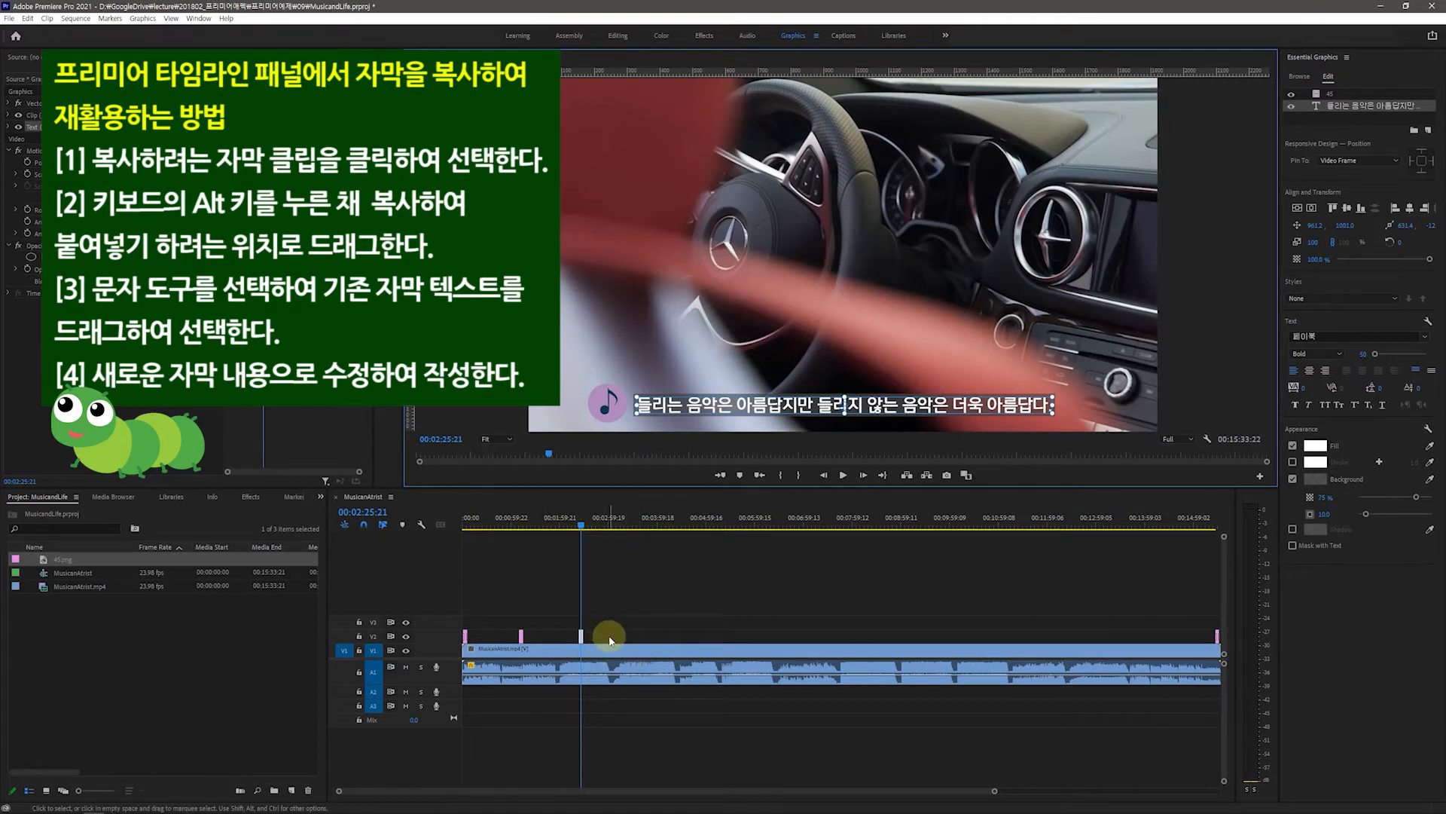
{"action": "double_click", "coordinate": [649, 407]}
{"action": "left_click", "coordinate": [642, 404]}
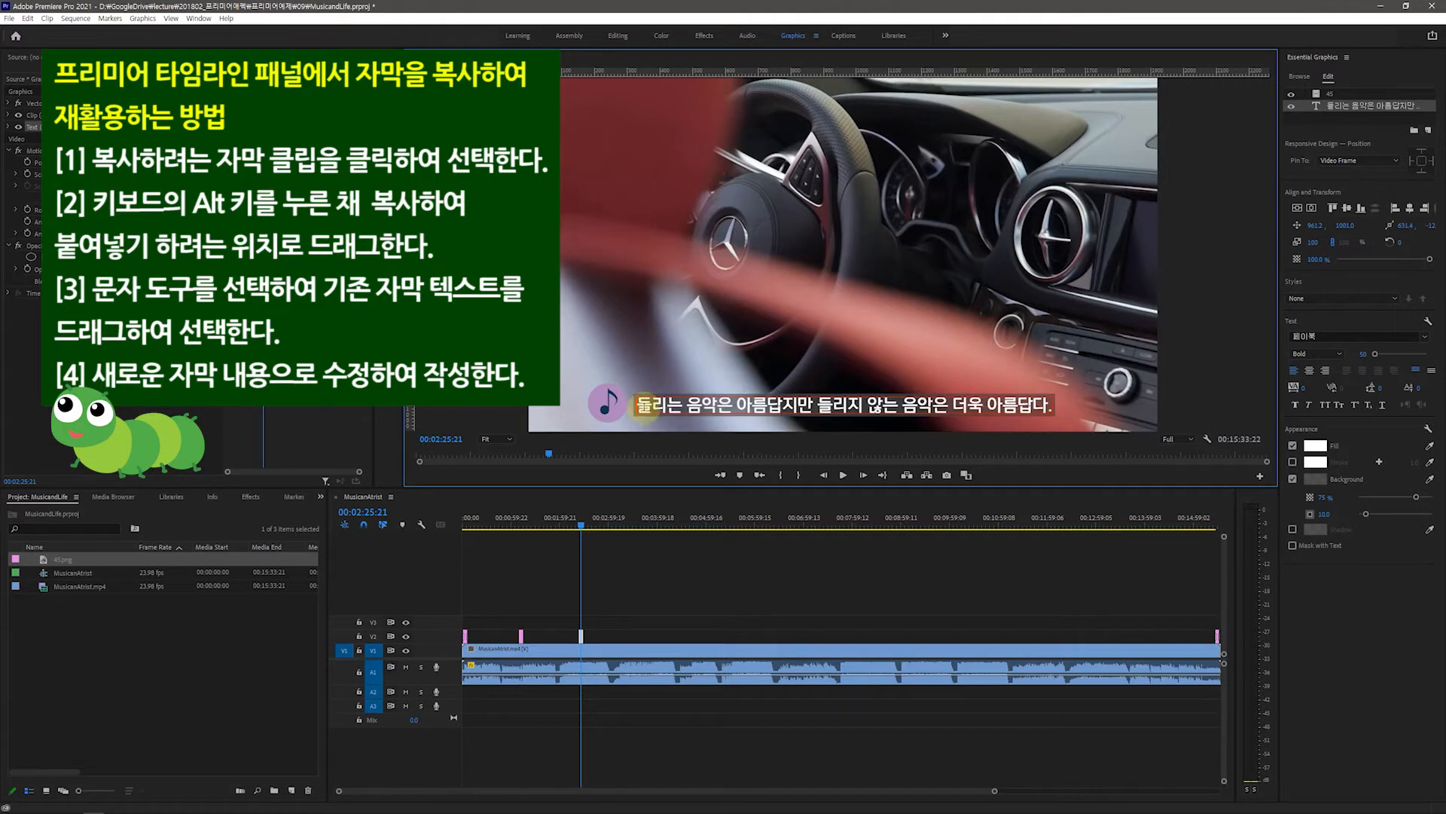
{"action": "left_click_drag", "start_coordinate": [642, 405], "coordinate": [1049, 408]}
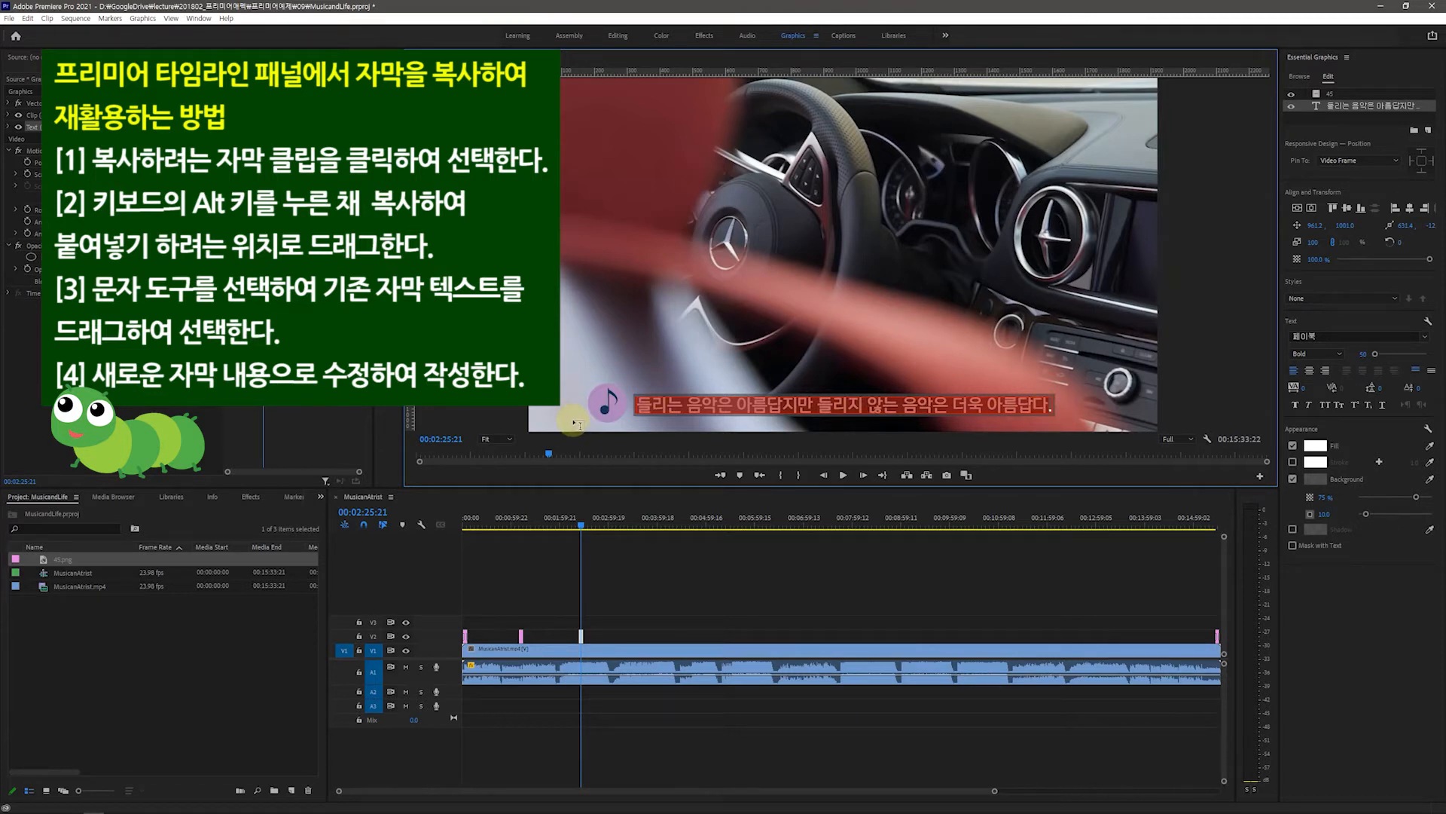
{"action": "type", "text": "음악은 우리에게 사랑을 가져다주는 분위기 좋은 음식이다."}
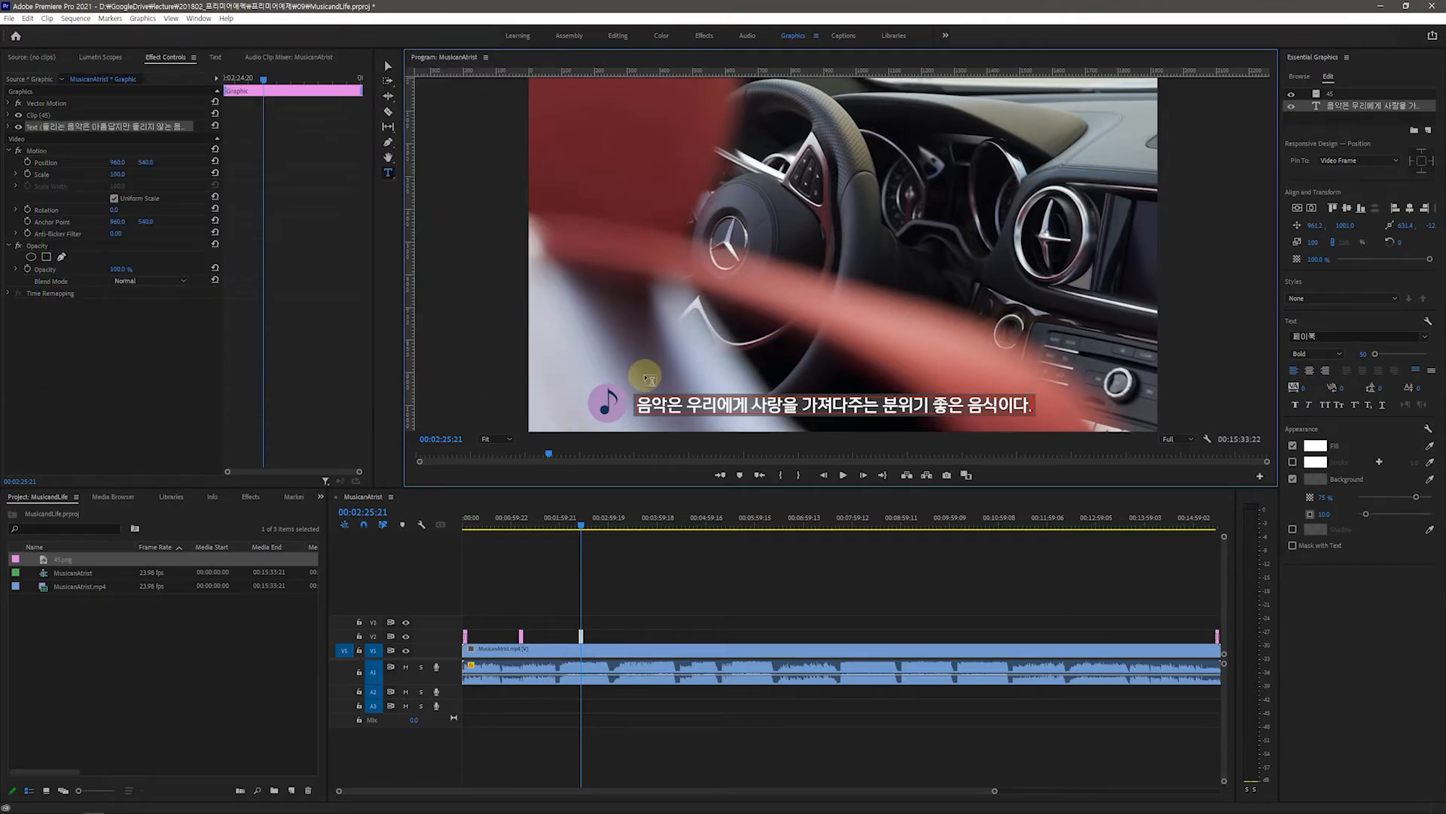
{"action": "left_click", "coordinate": [388, 66]}
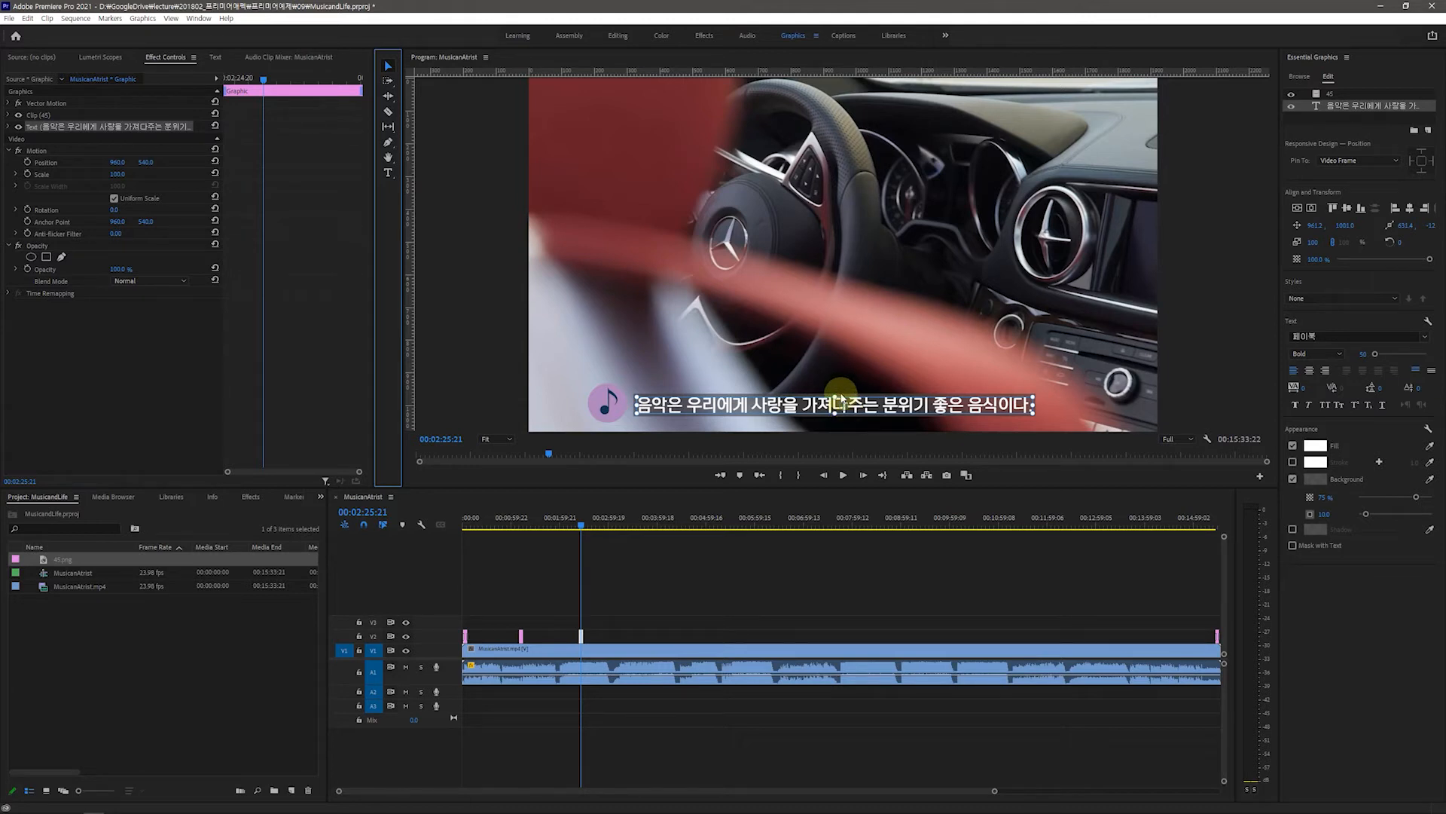
Show the guides over the video frame in the program monitor.
{"action": "left_click", "coordinate": [172, 19]}
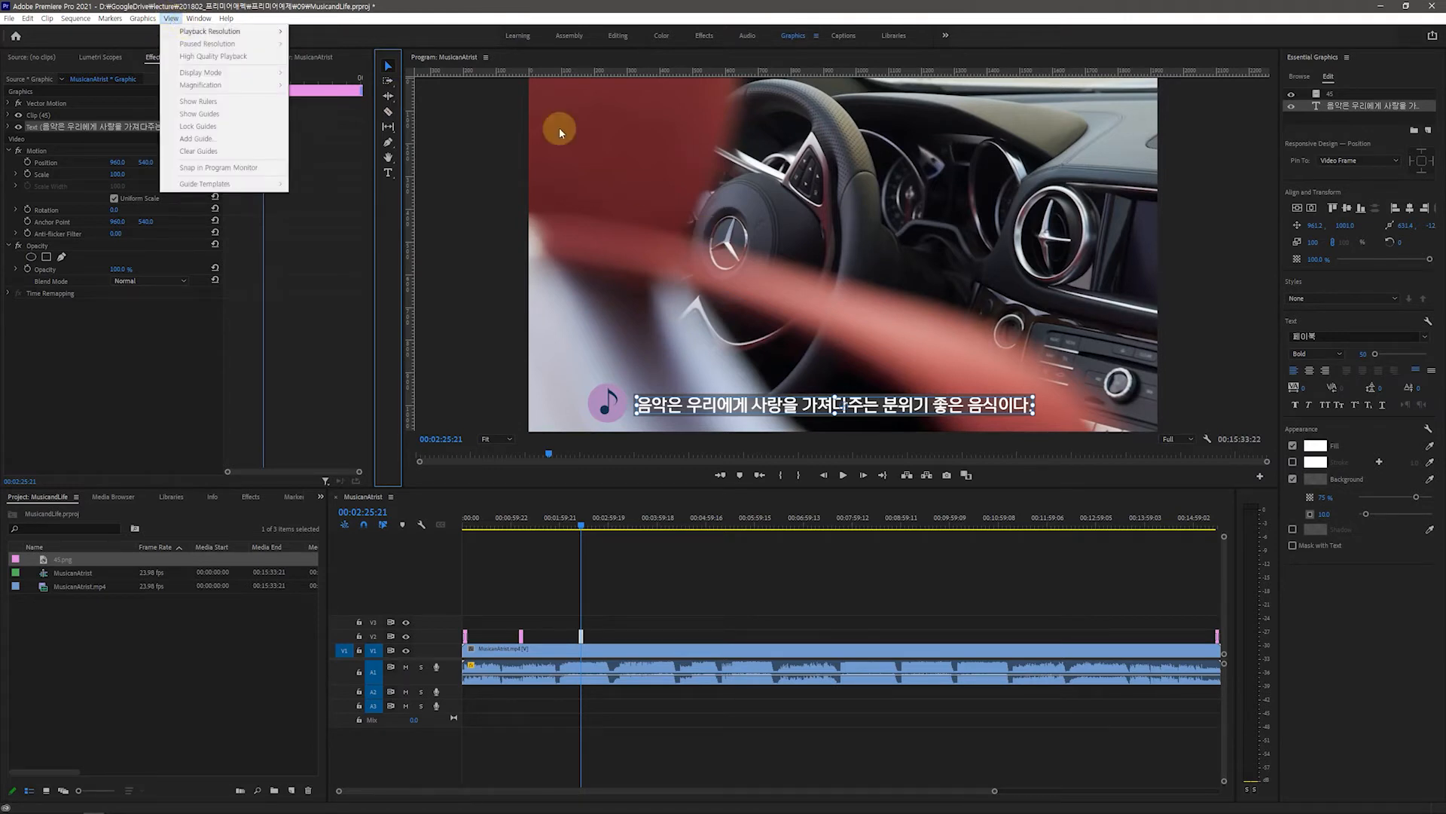
{"action": "left_click", "coordinate": [510, 65]}
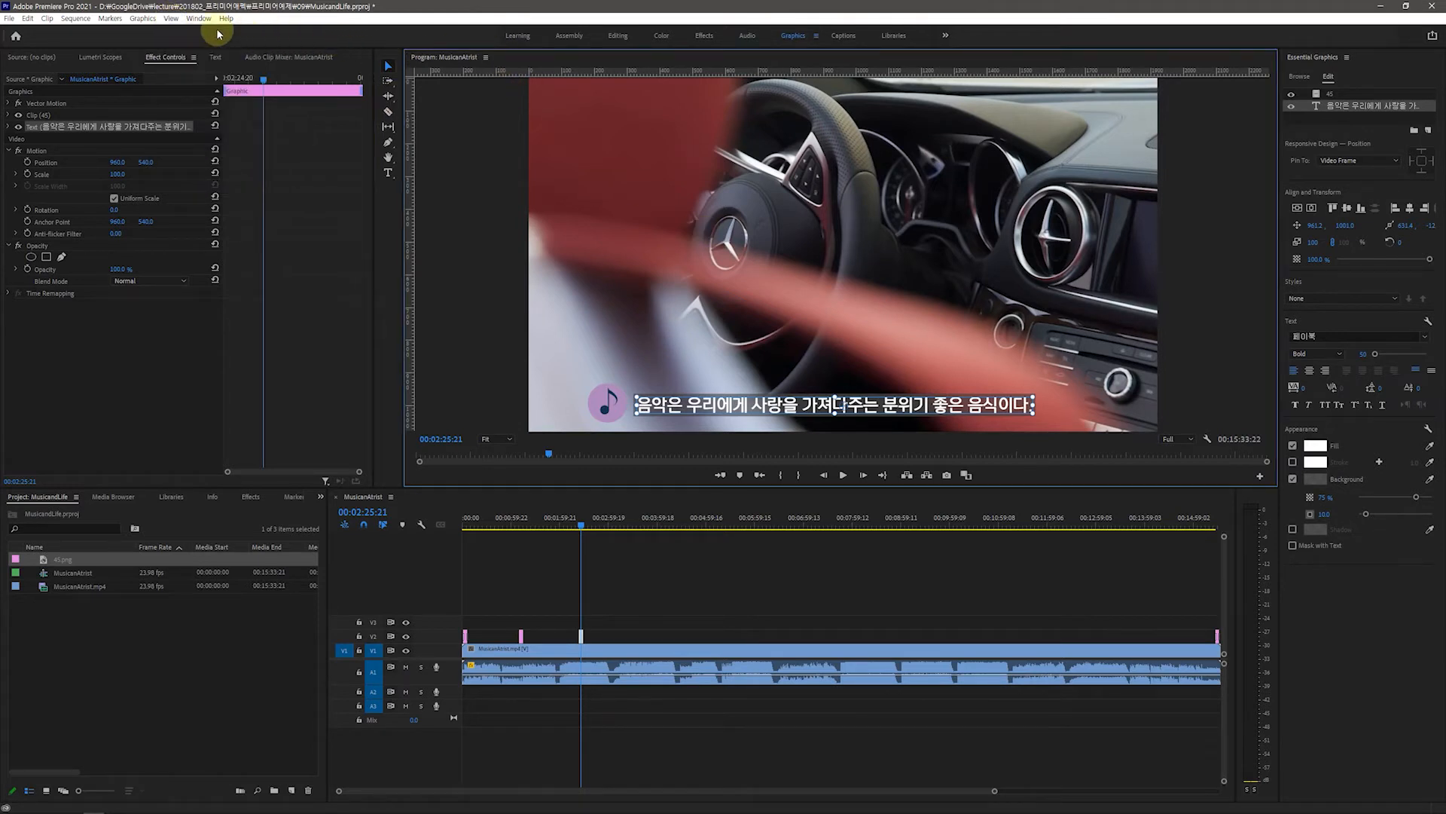
{"action": "left_click", "coordinate": [165, 21]}
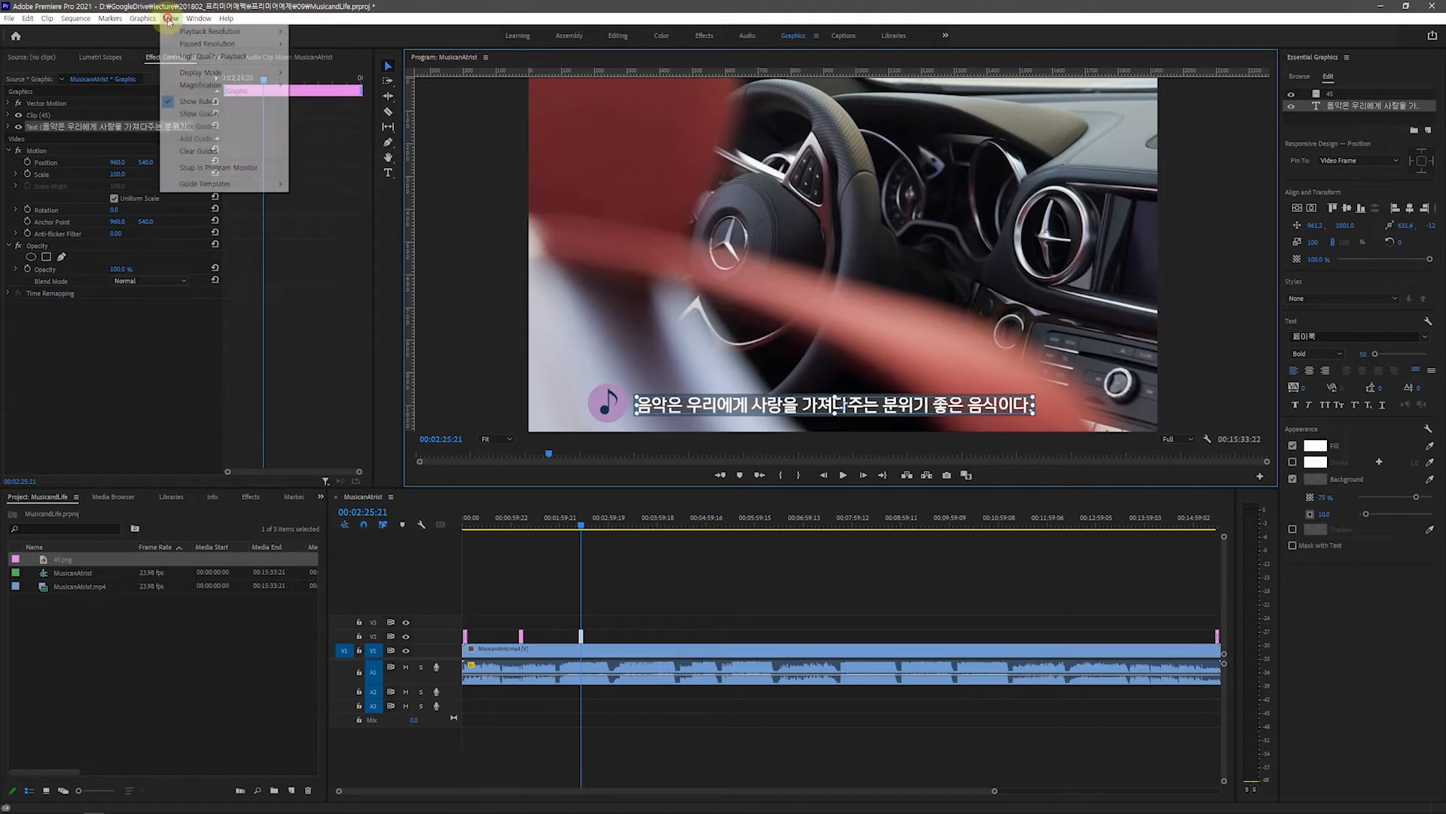
{"action": "left_click", "coordinate": [227, 117]}
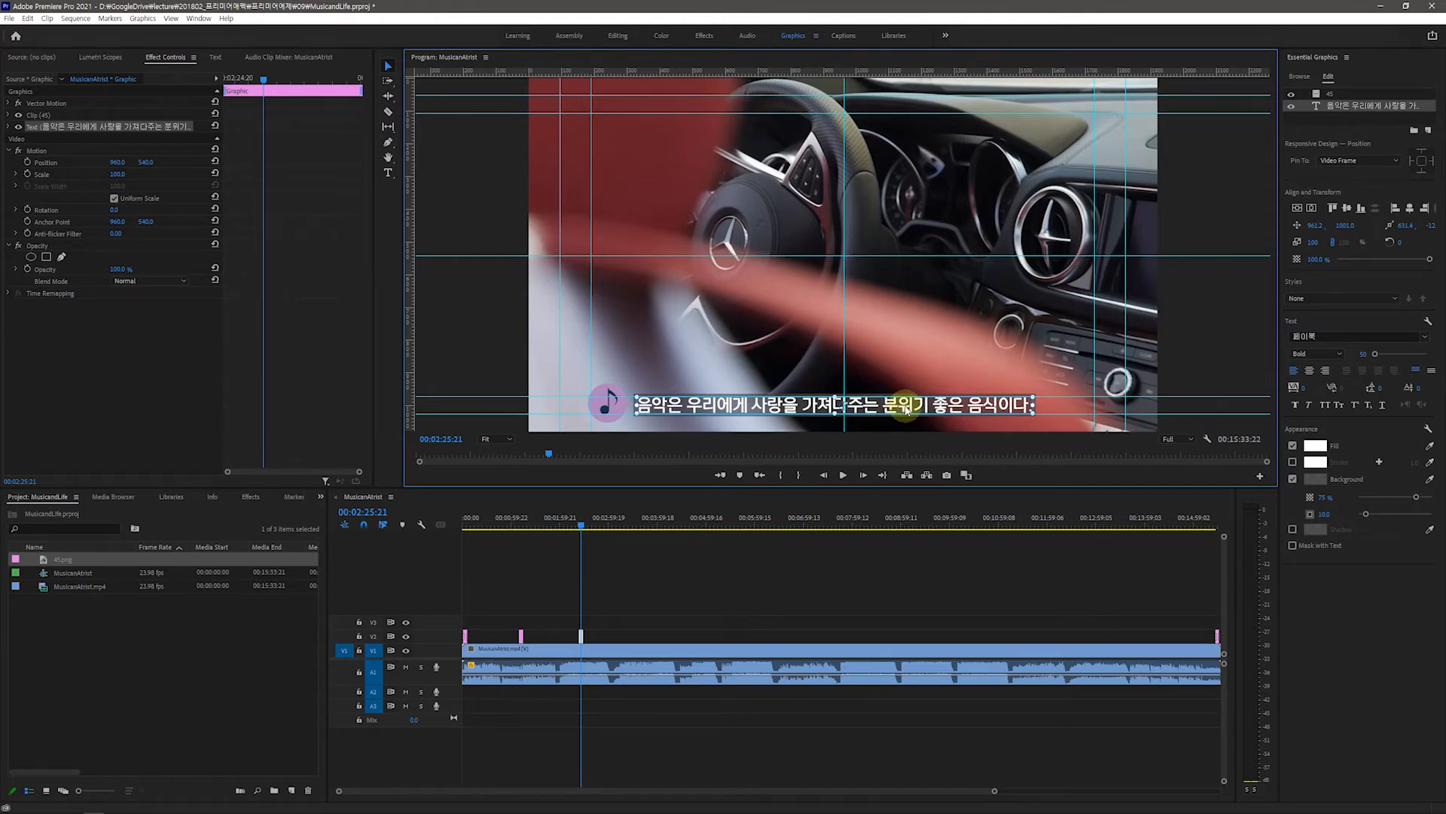
Centre the 00:02:25:21 subtitle text on the vertical centre guide and move the music-note image just before its start.
{"action": "left_click_drag", "start_coordinate": [907, 410], "coordinate": [917, 409]}
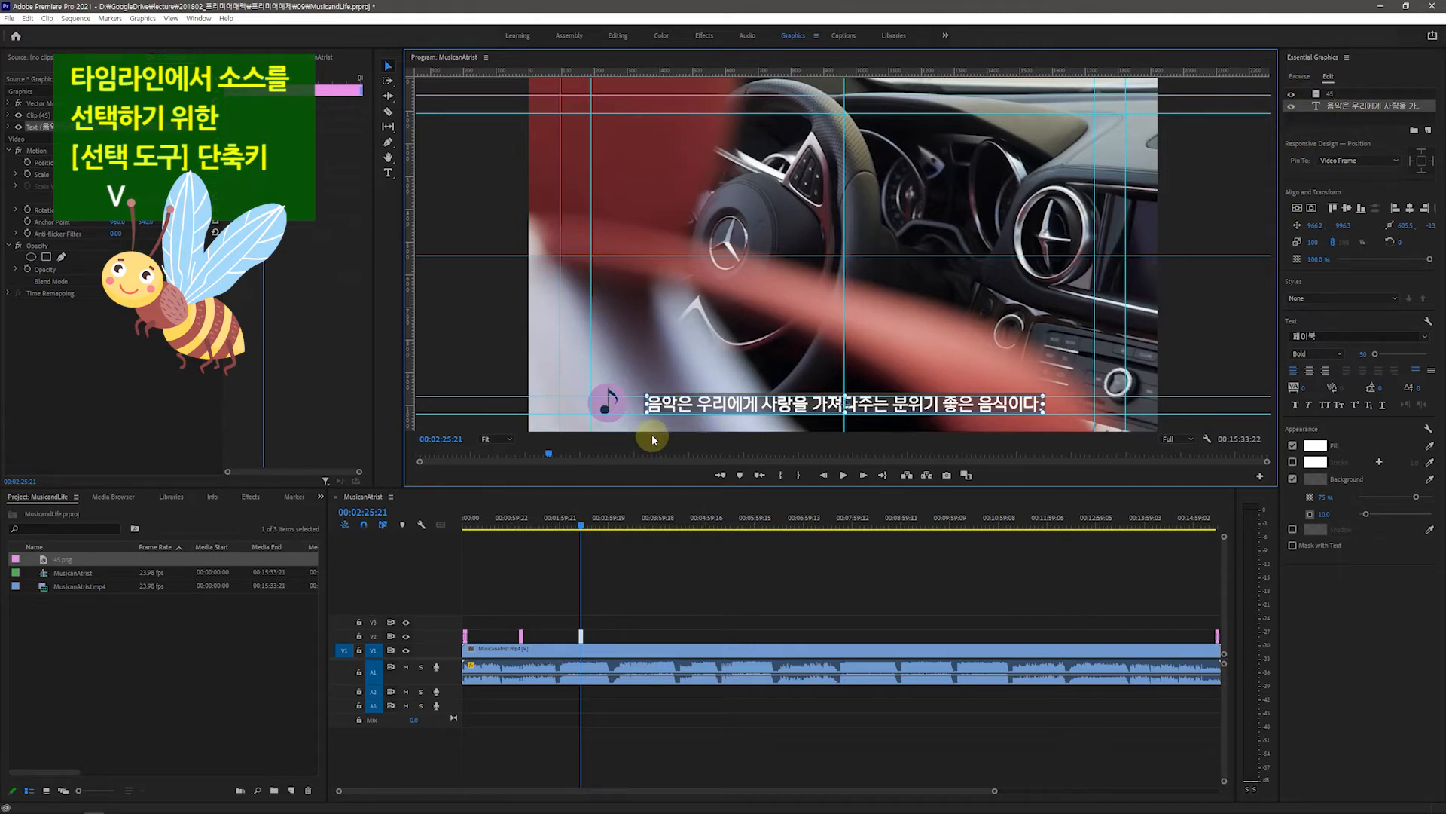
{"action": "left_click", "coordinate": [616, 411]}
{"action": "left_click_drag", "start_coordinate": [616, 409], "coordinate": [629, 409]}
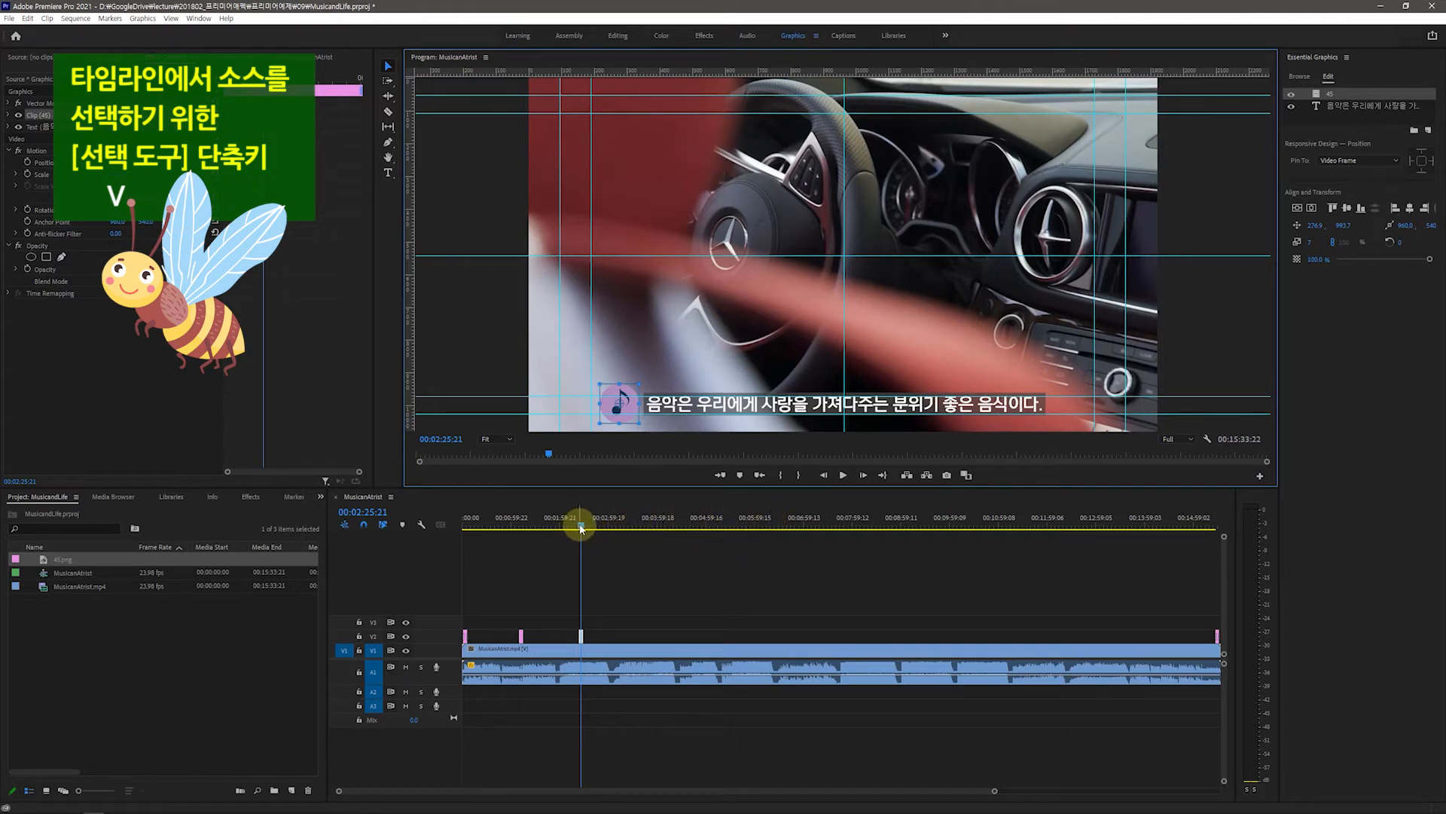
Duplicate the 00:02:25:21 subtitle clip on track V2 so that the copy starts at about 00:03:38:19.
{"action": "left_click_drag", "start_coordinate": [580, 528], "coordinate": [639, 532]}
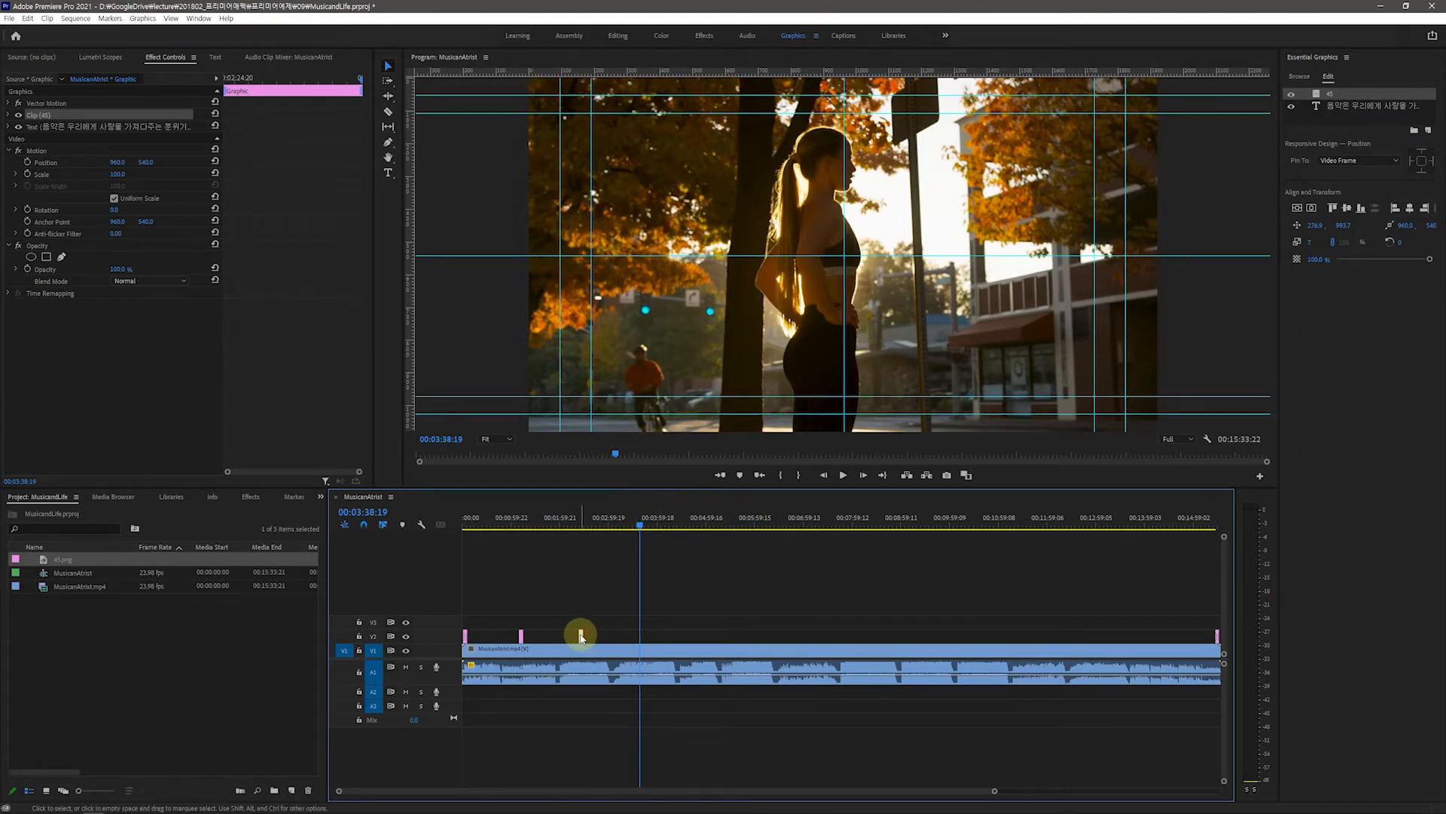
{"action": "left_click_drag", "start_coordinate": [581, 637], "coordinate": [642, 637]}
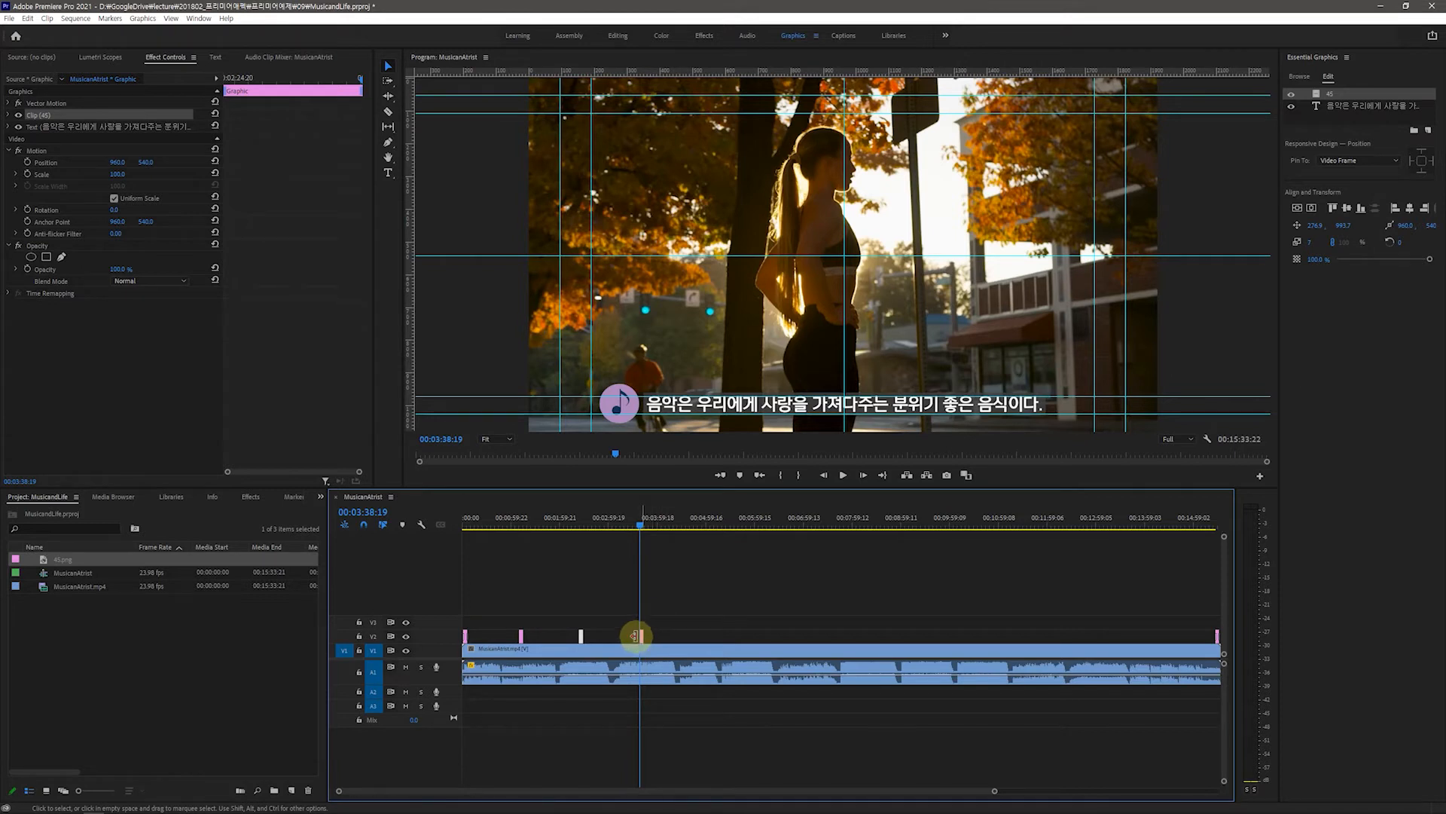
Replace the copied subtitle's text at 00:03:38:19 with "음악은 인간이 현재를 인식하는 유일한 영역이다.".
{"action": "key", "text": "alt+Tab"}
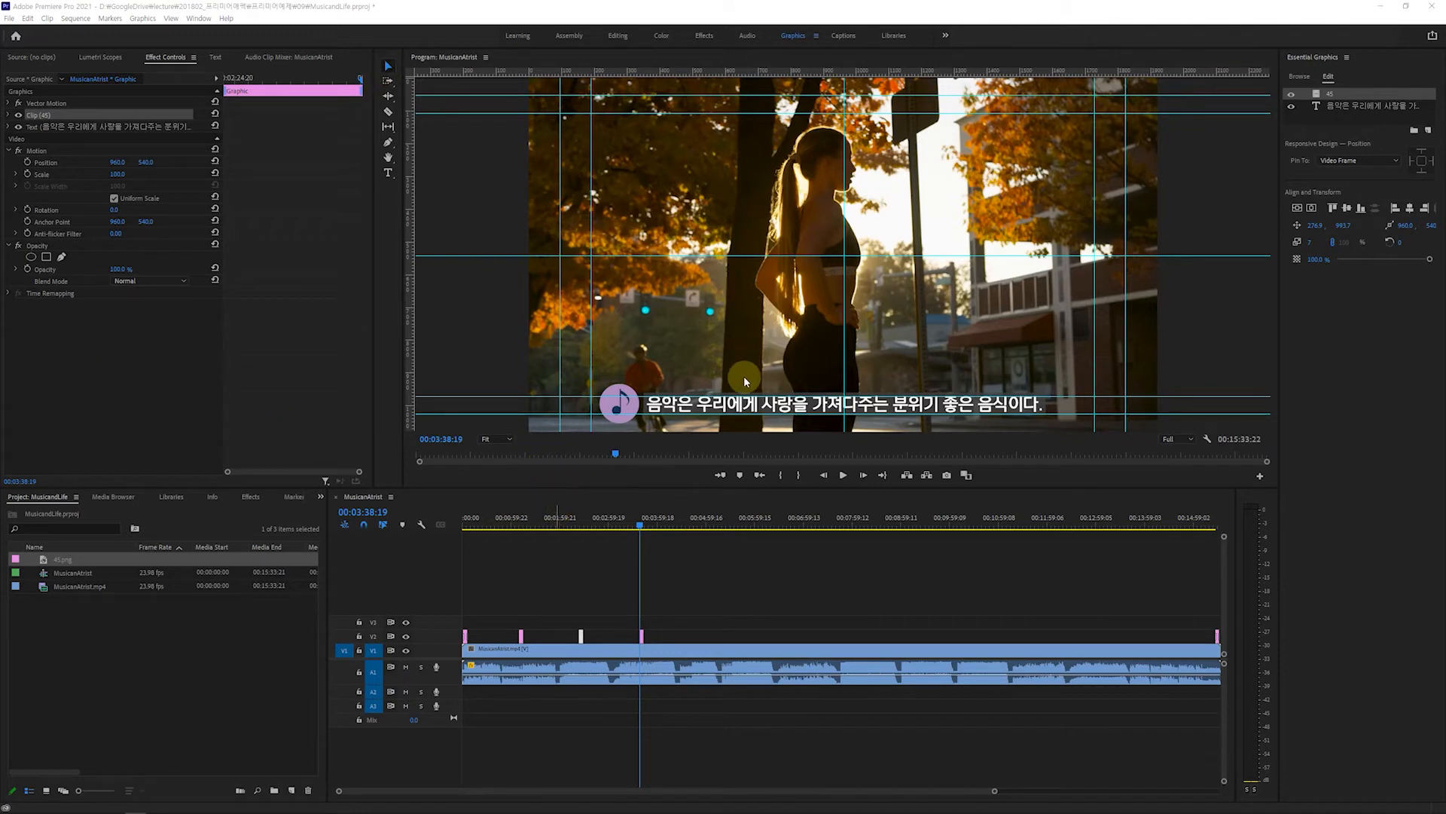
{"action": "left_click", "coordinate": [825, 408]}
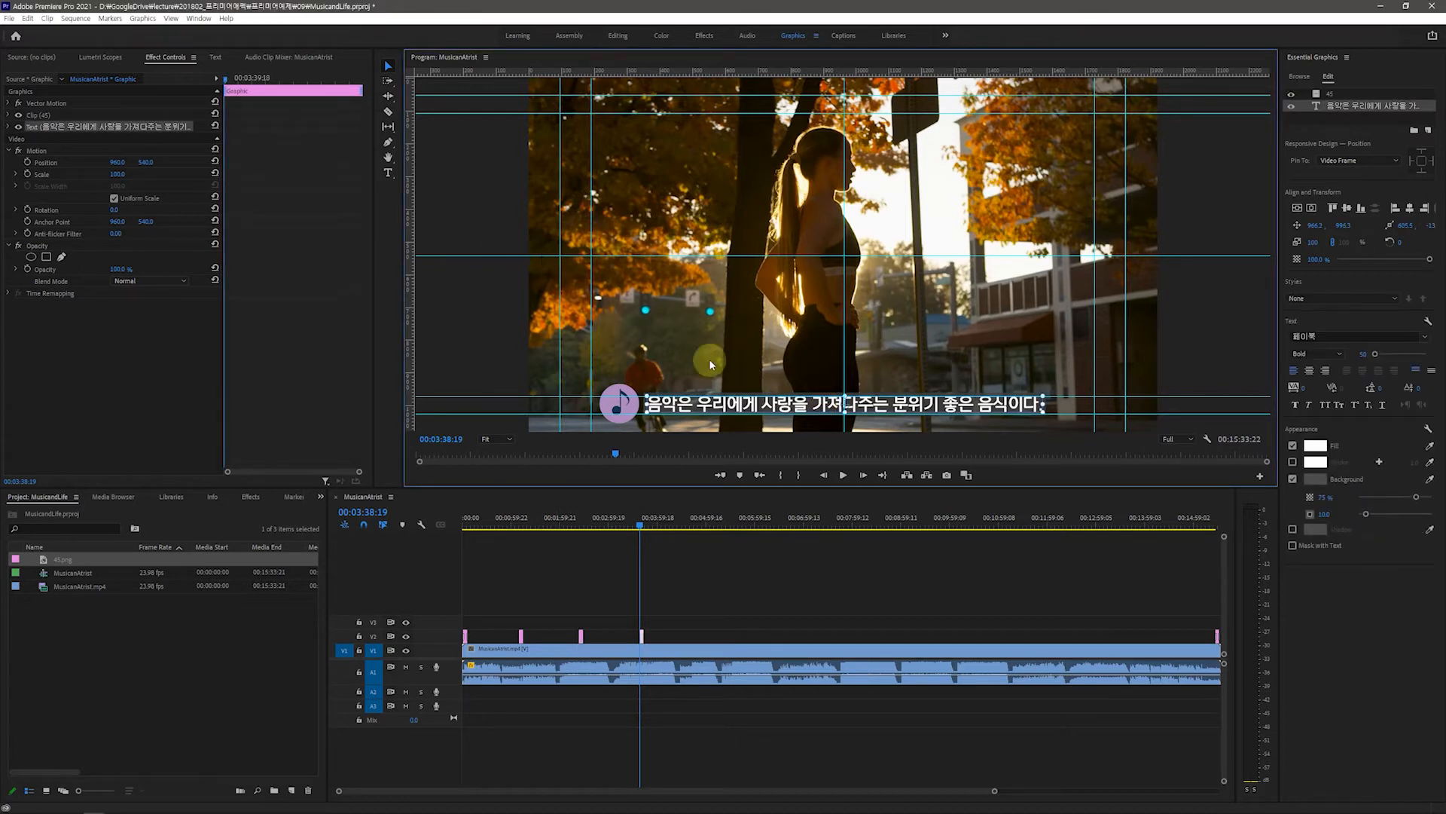
{"action": "left_click", "coordinate": [390, 177]}
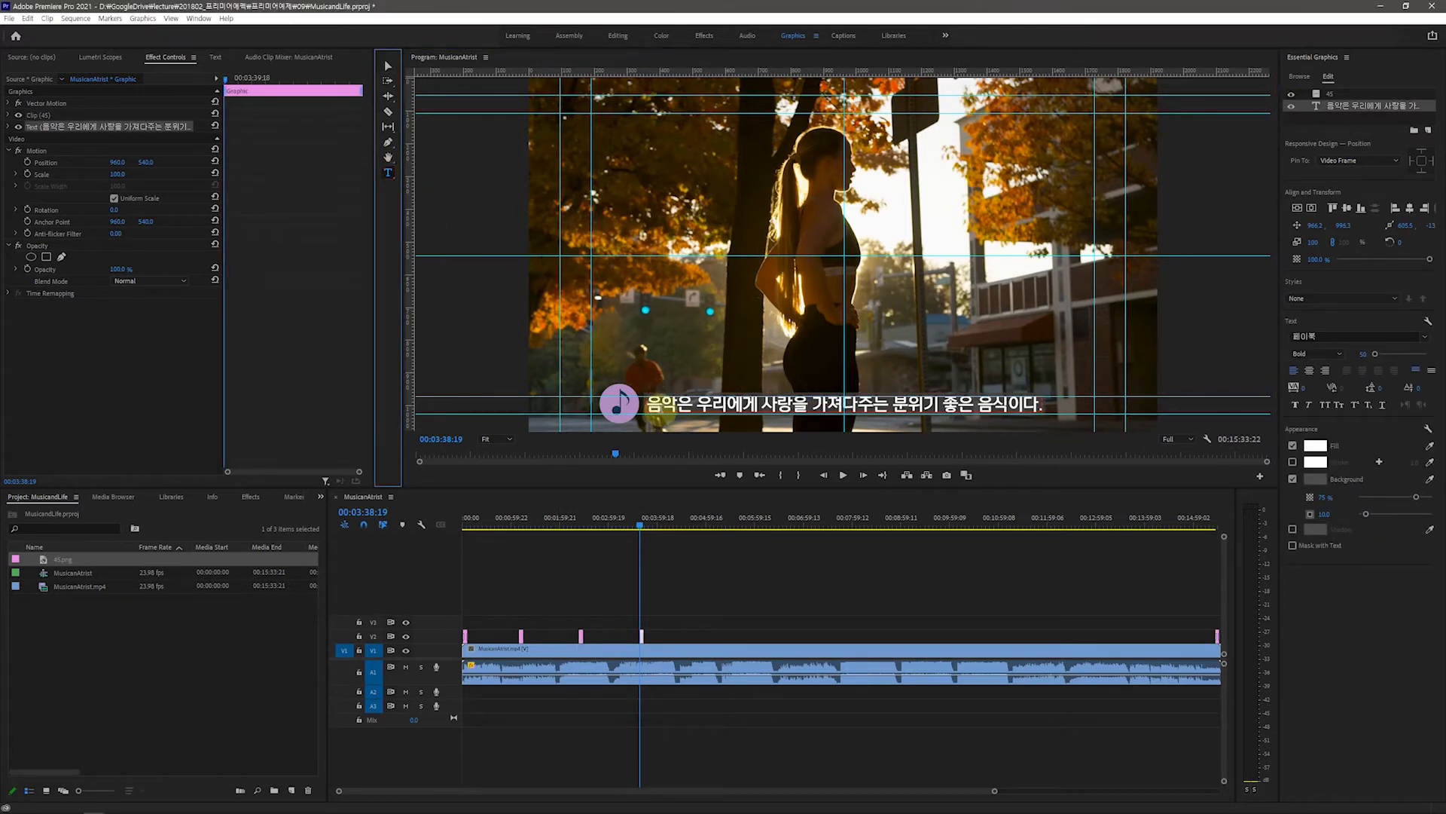
{"action": "left_click_drag", "start_coordinate": [649, 405], "coordinate": [1047, 409]}
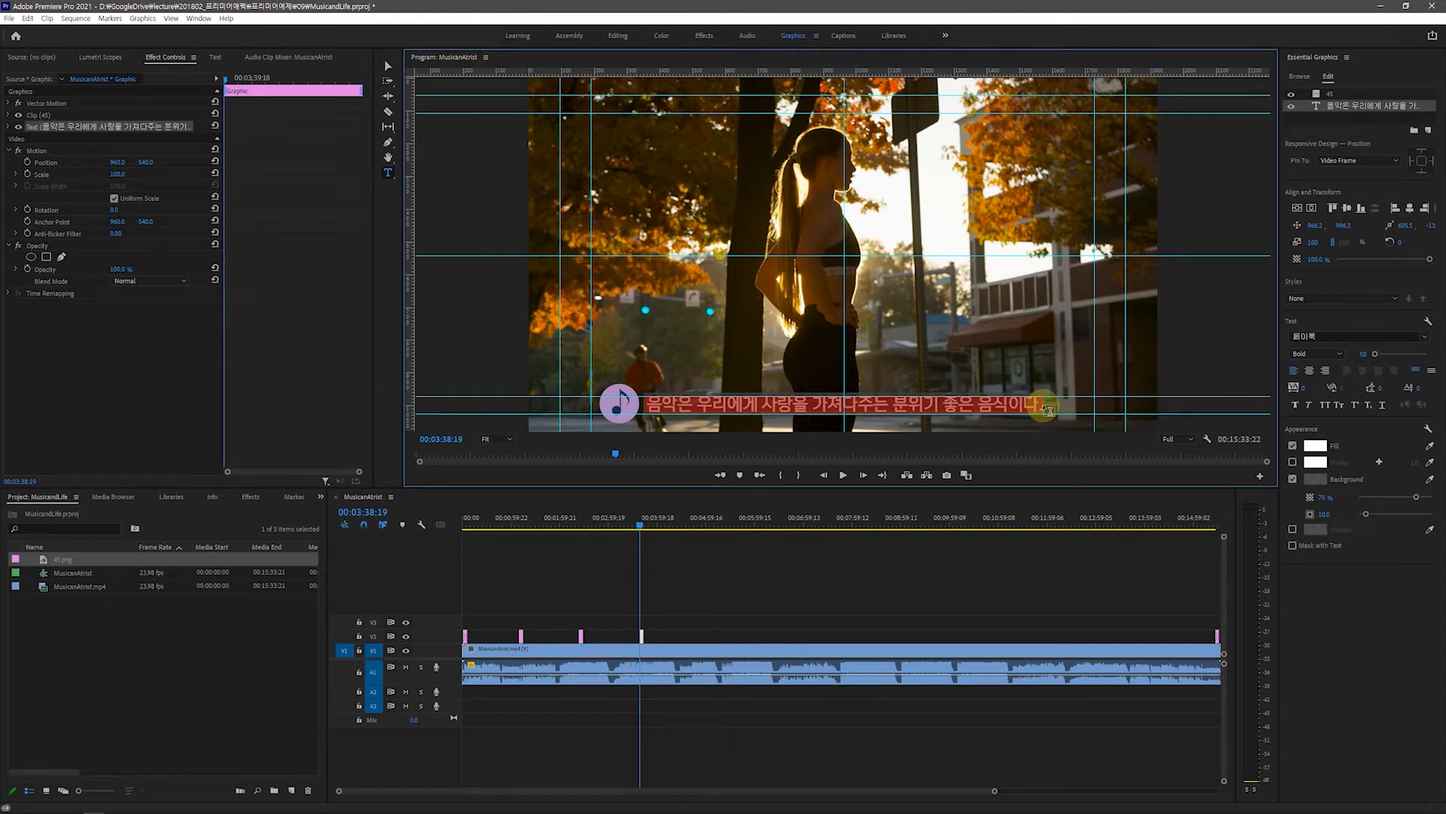
{"action": "type", "text": "음악은 인간이 현재를 인식하는 유일한 영역이다."}
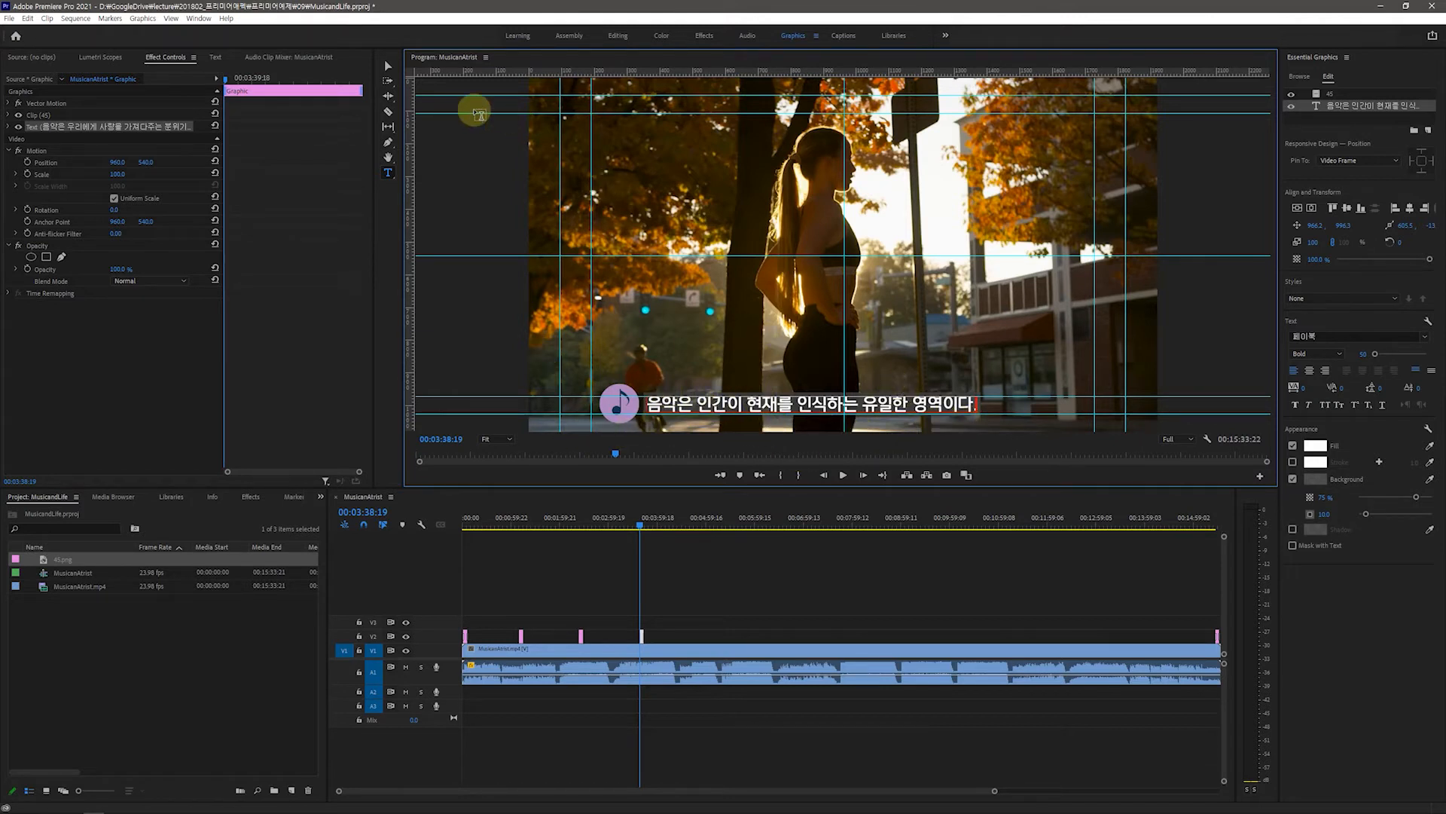
{"action": "left_click", "coordinate": [388, 66]}
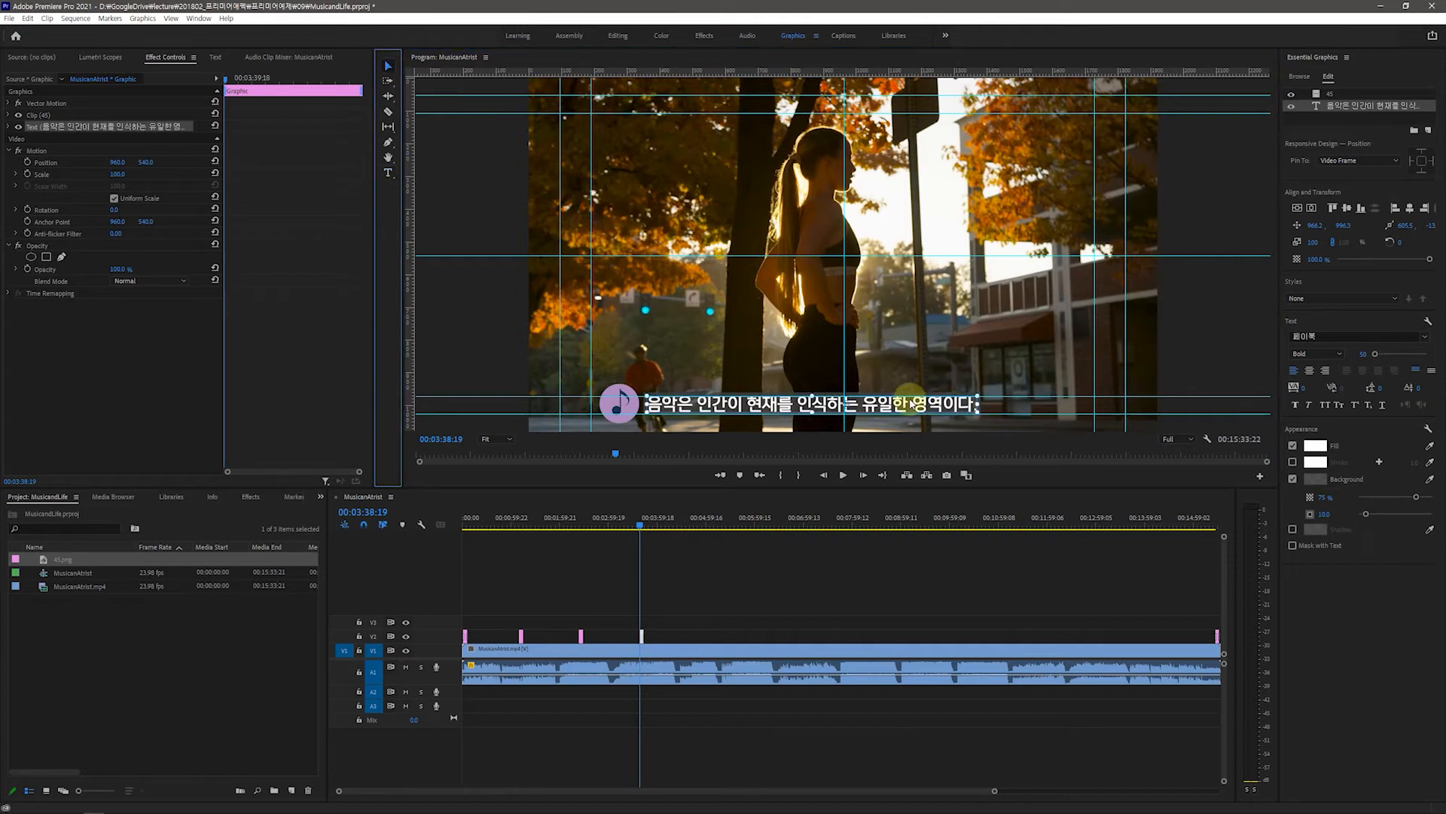
Centre the 00:03:38:19 subtitle text on the vertical centre guide and move the music-note image just before it.
{"action": "left_click_drag", "start_coordinate": [911, 403], "coordinate": [852, 407]}
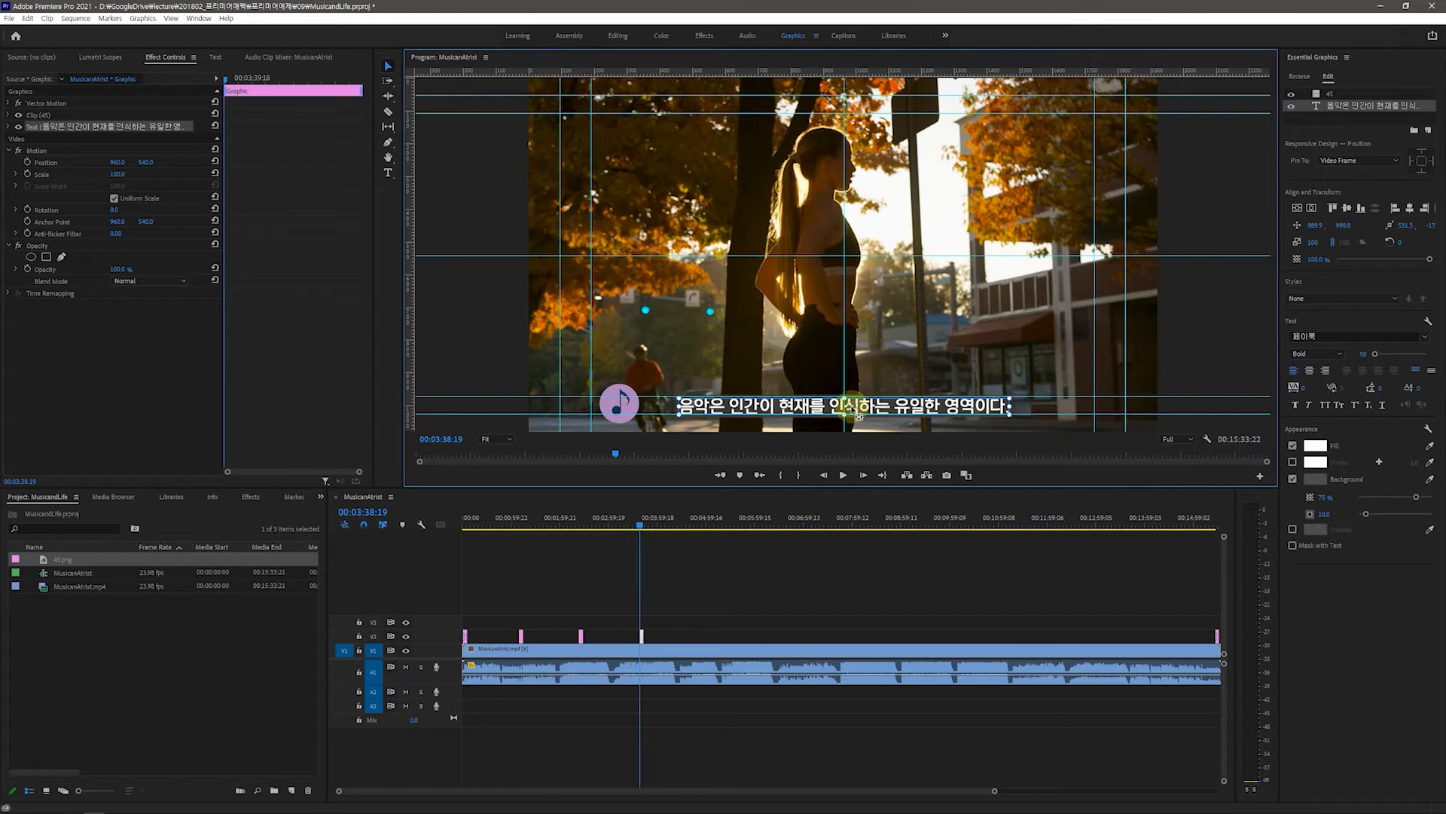
{"action": "left_click", "coordinate": [621, 407]}
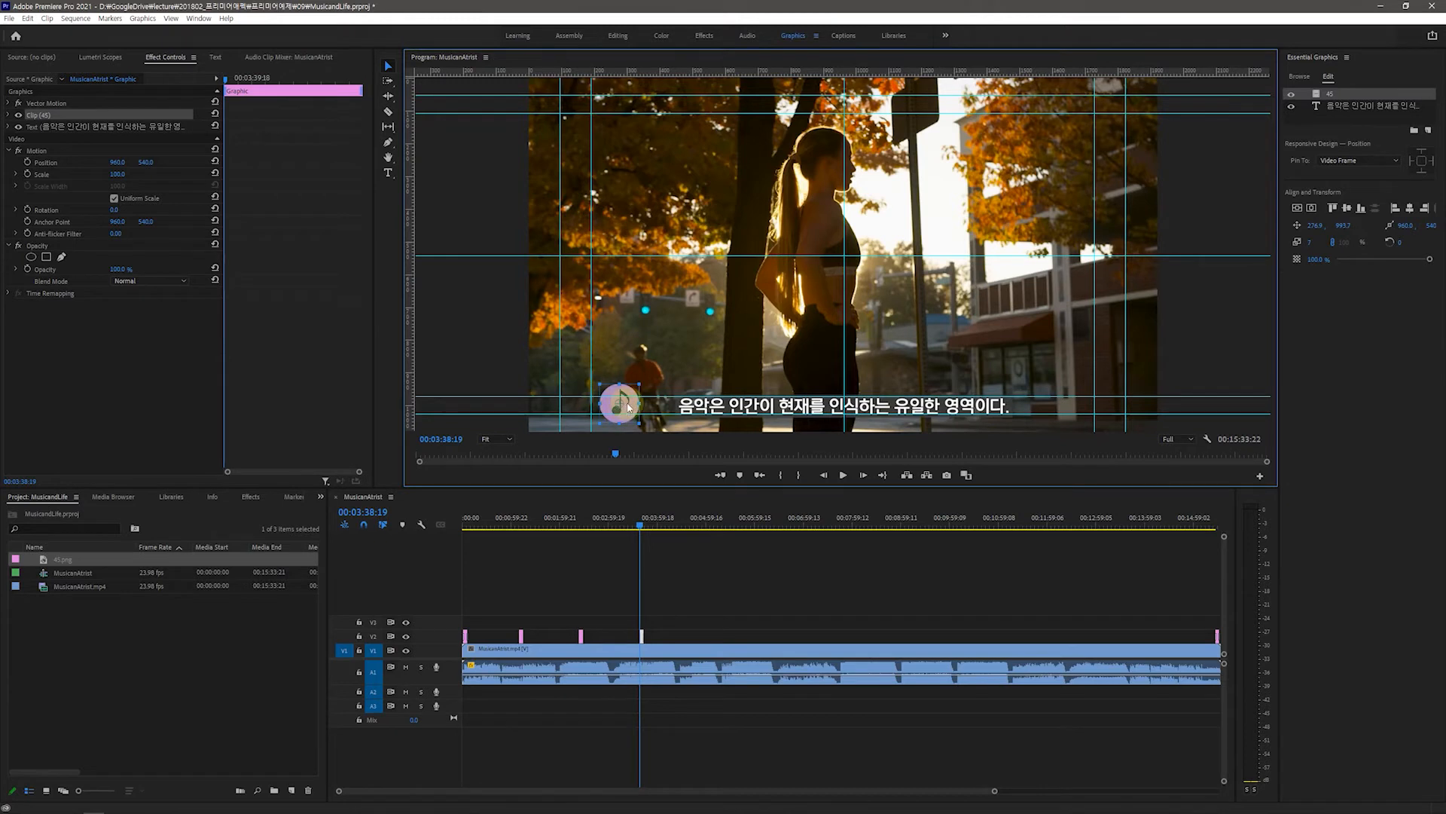
{"action": "left_click_drag", "start_coordinate": [629, 408], "coordinate": [661, 407]}
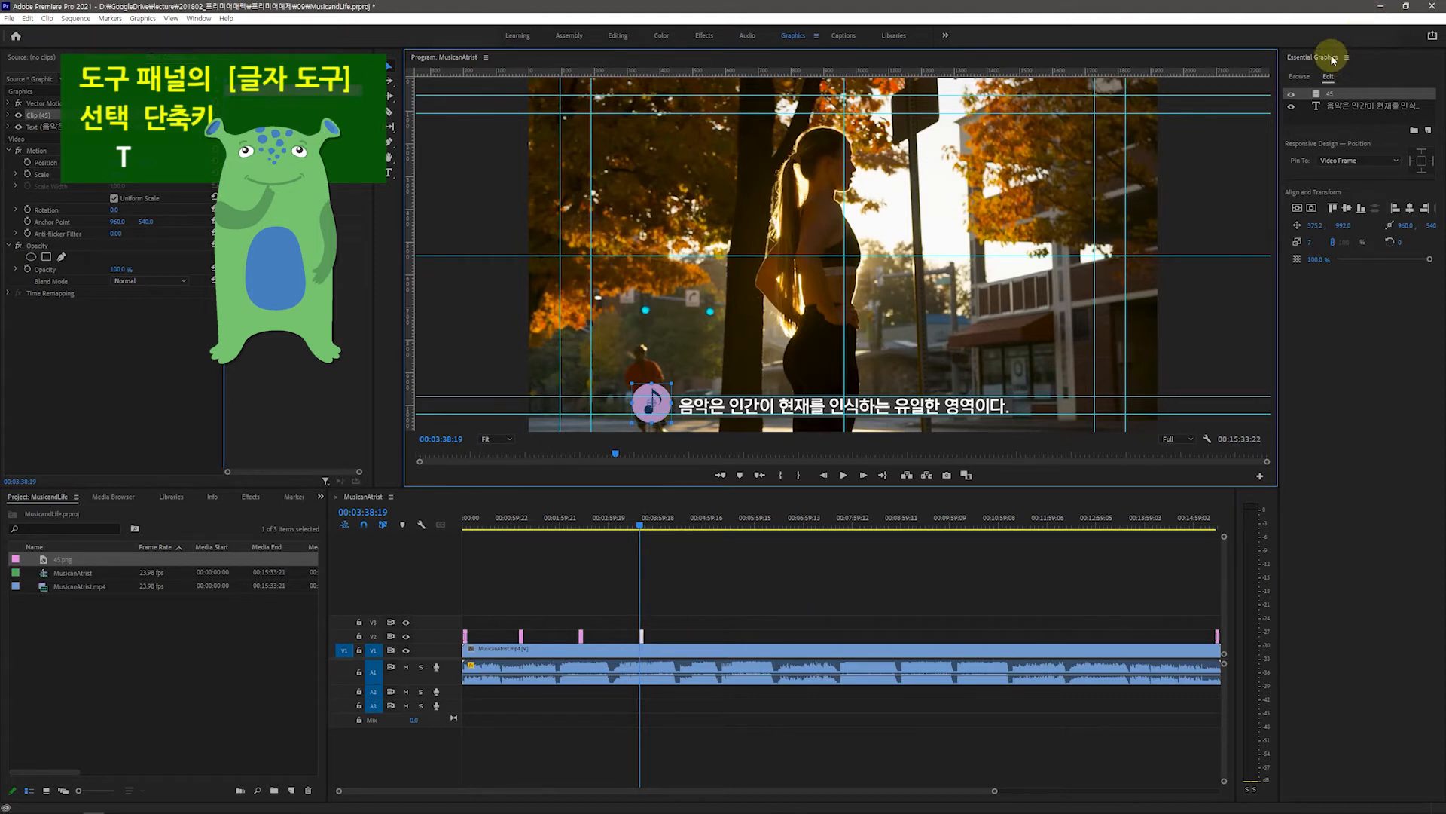
{"action": "left_click", "coordinate": [1328, 79]}
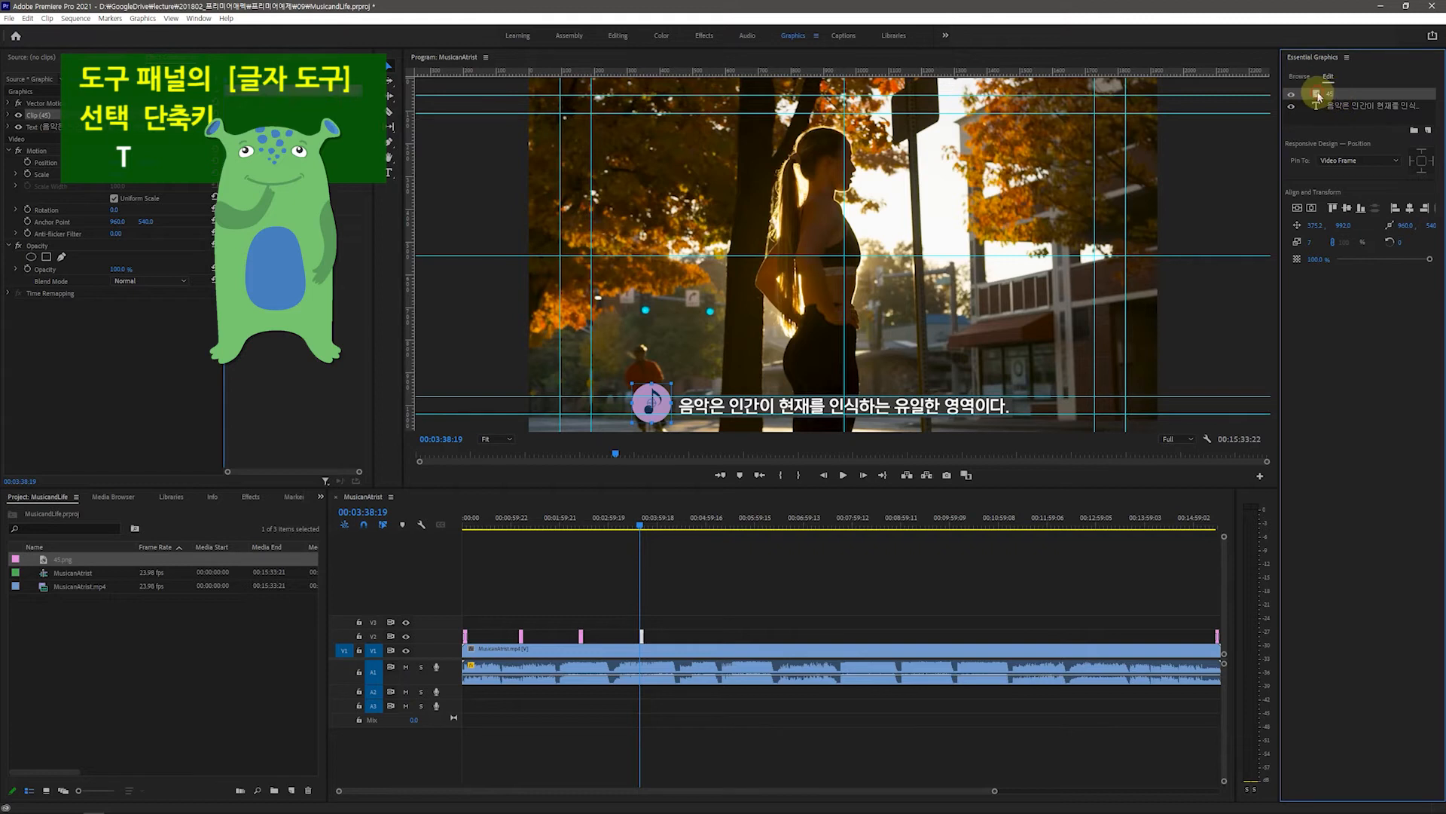
{"action": "double_click", "coordinate": [1319, 95]}
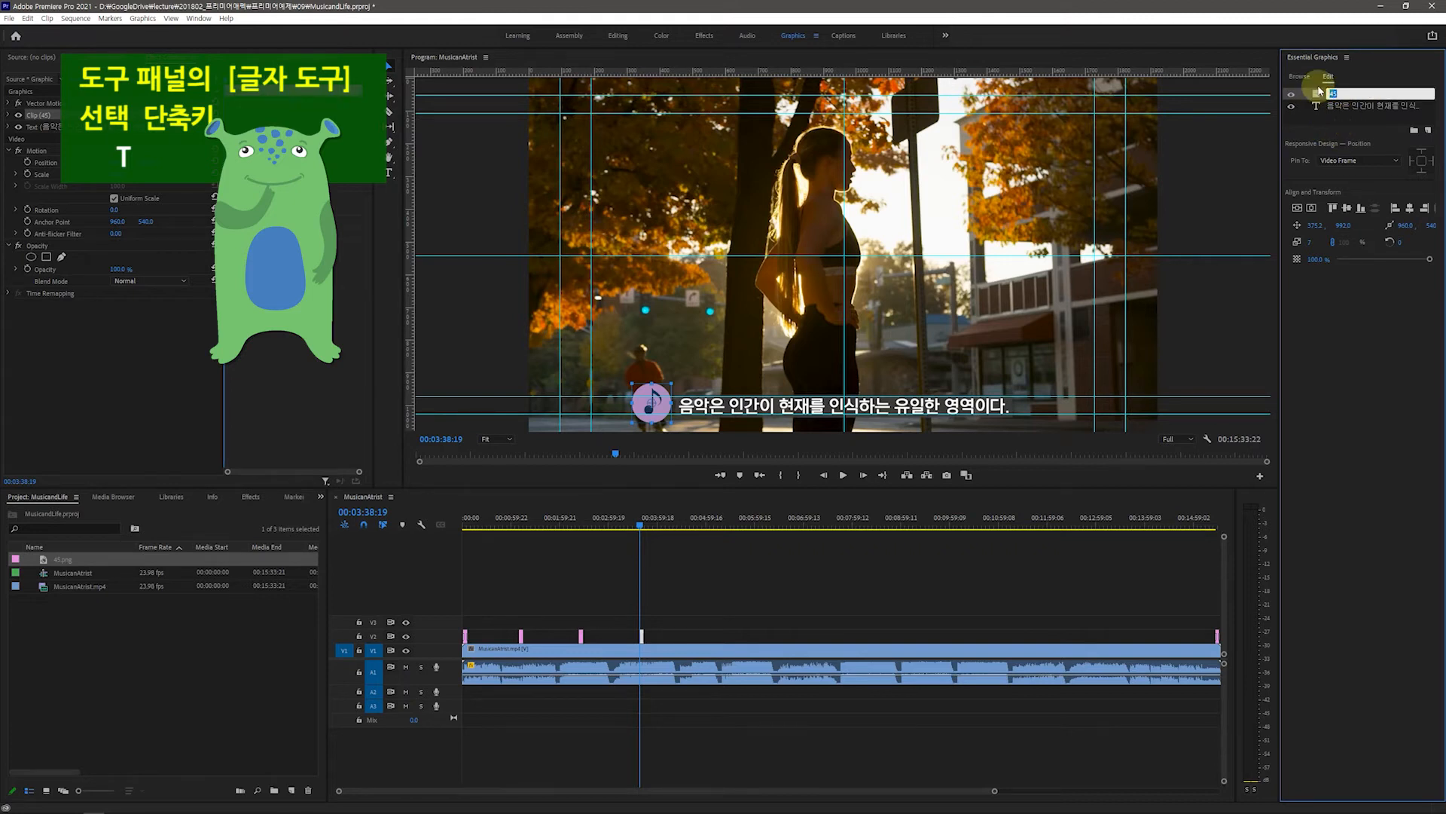
{"action": "left_click", "coordinate": [1318, 93]}
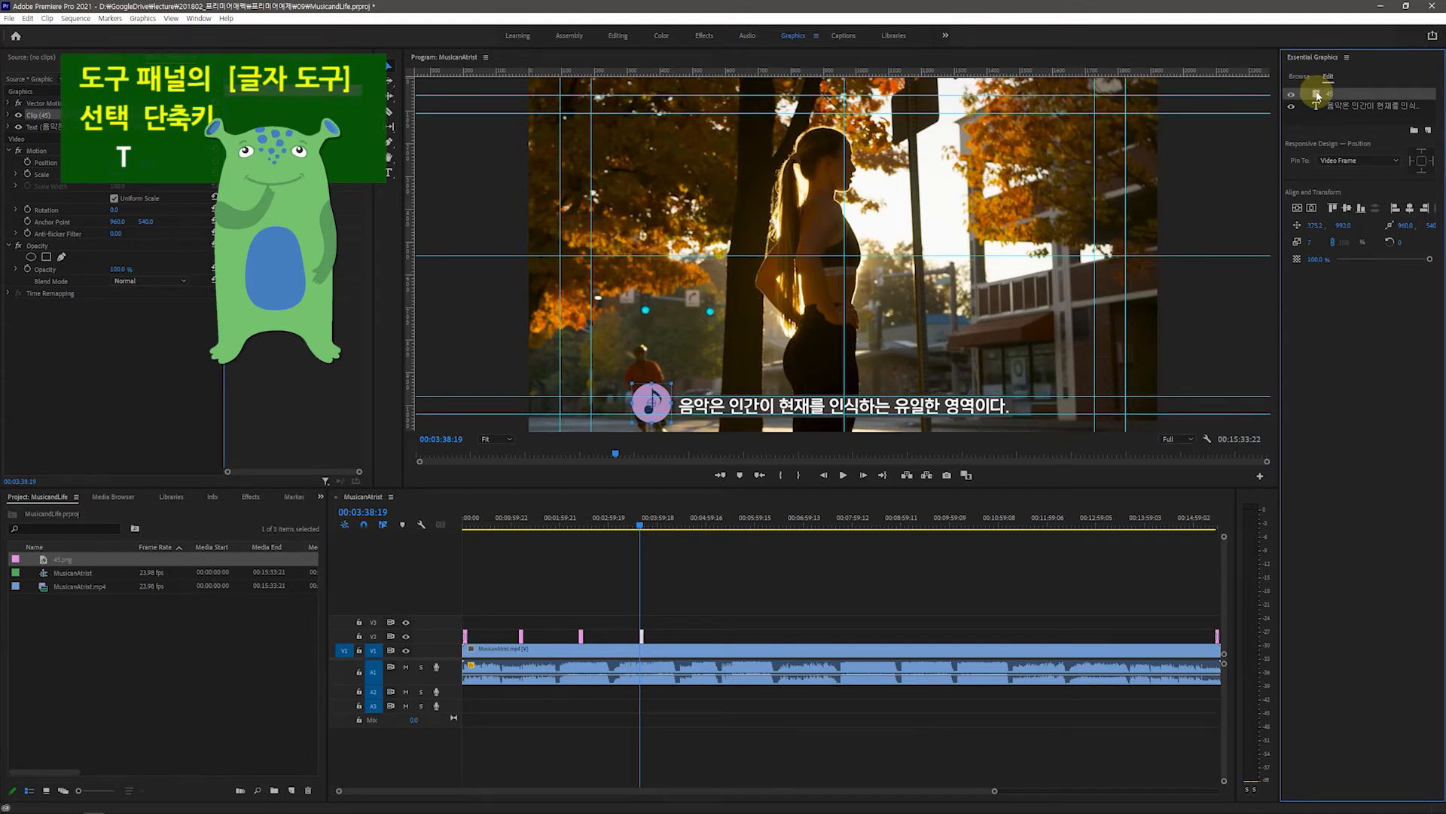
{"action": "key", "text": "Delete"}
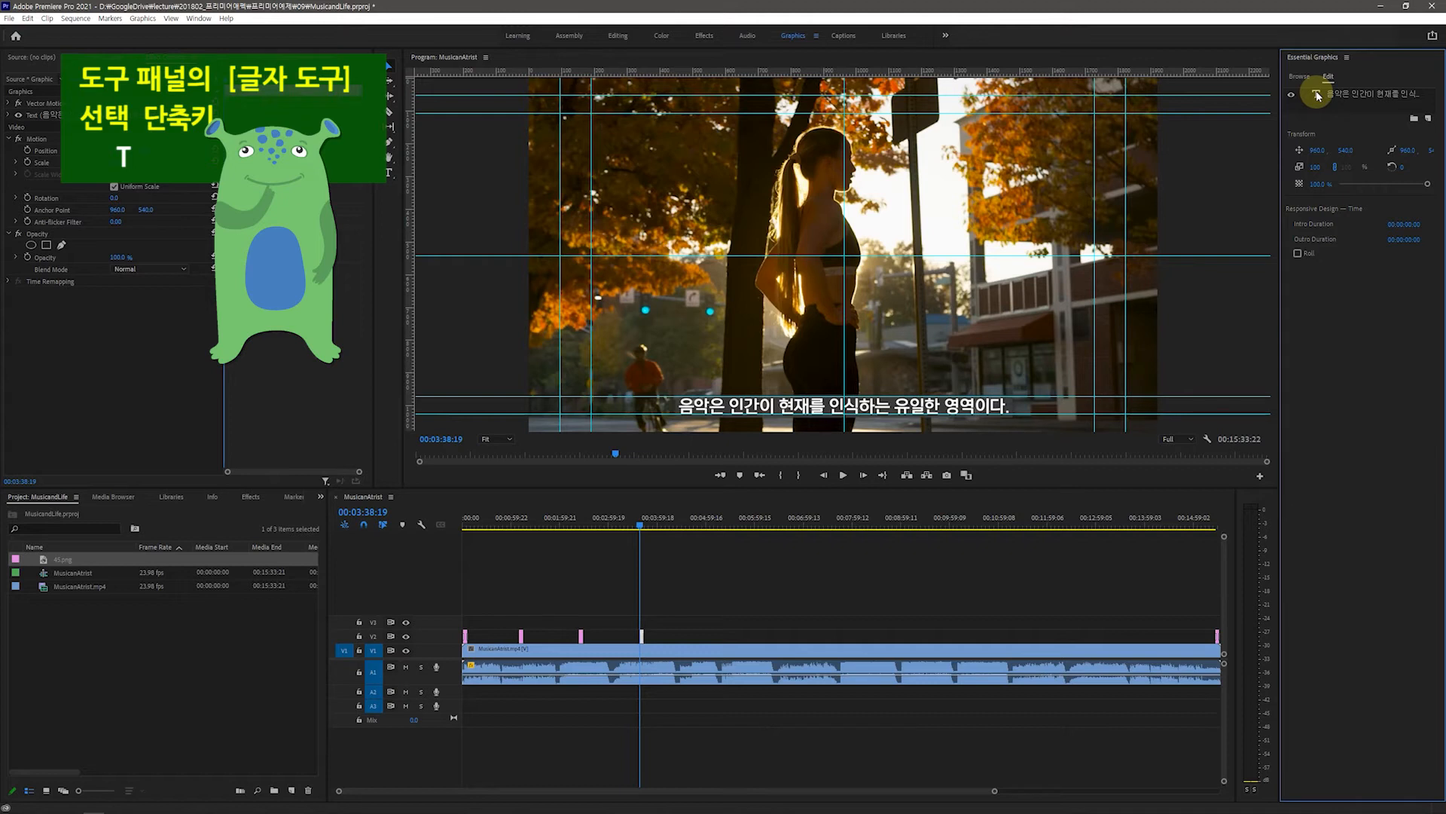
{"action": "key", "text": "ctrl+z"}
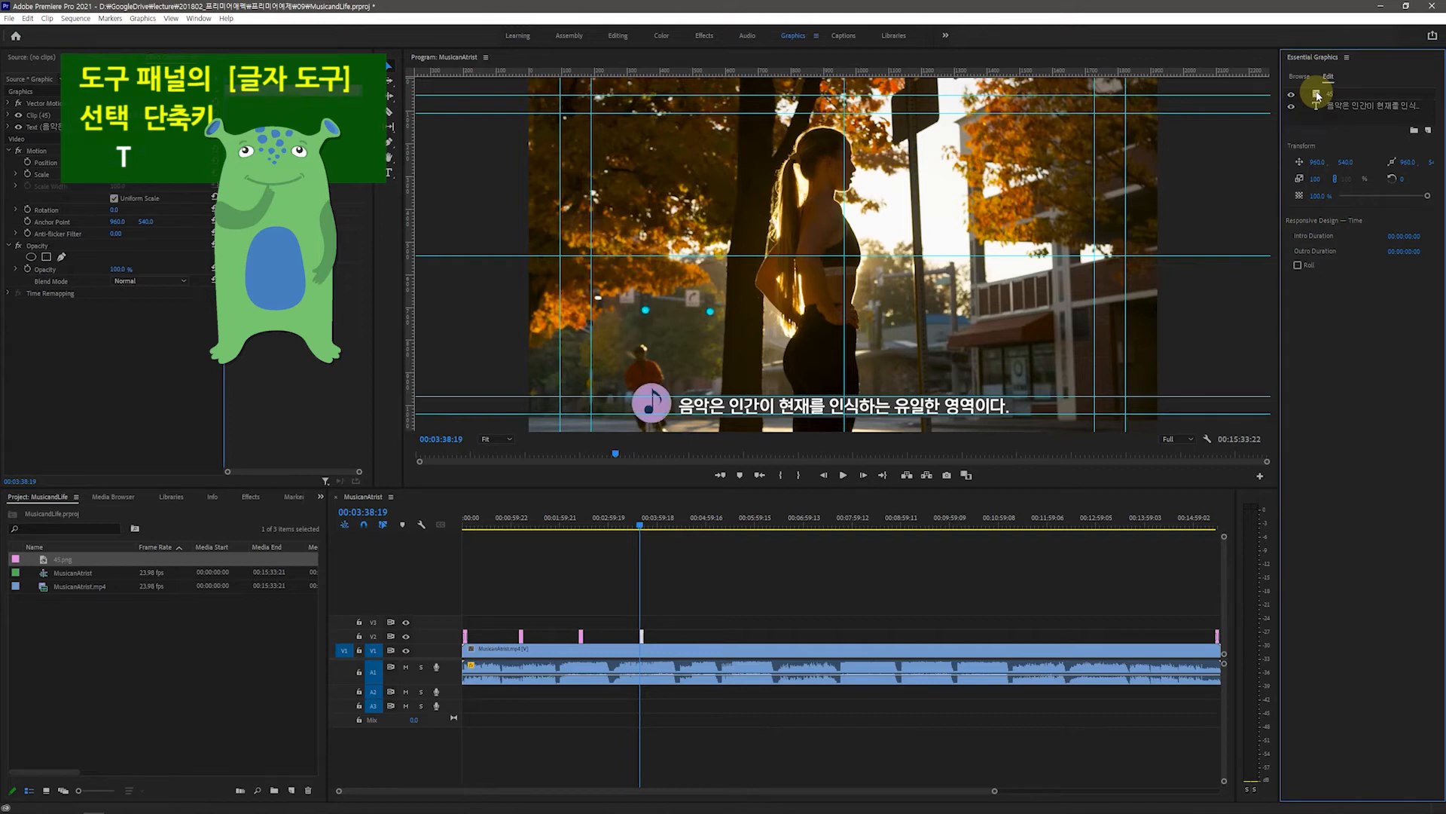
Delete the music-note image from the 00:03:38:19 subtitle and add bug01.png from the GraphecIcon folder as its replacement layer.
{"action": "left_click", "coordinate": [652, 396]}
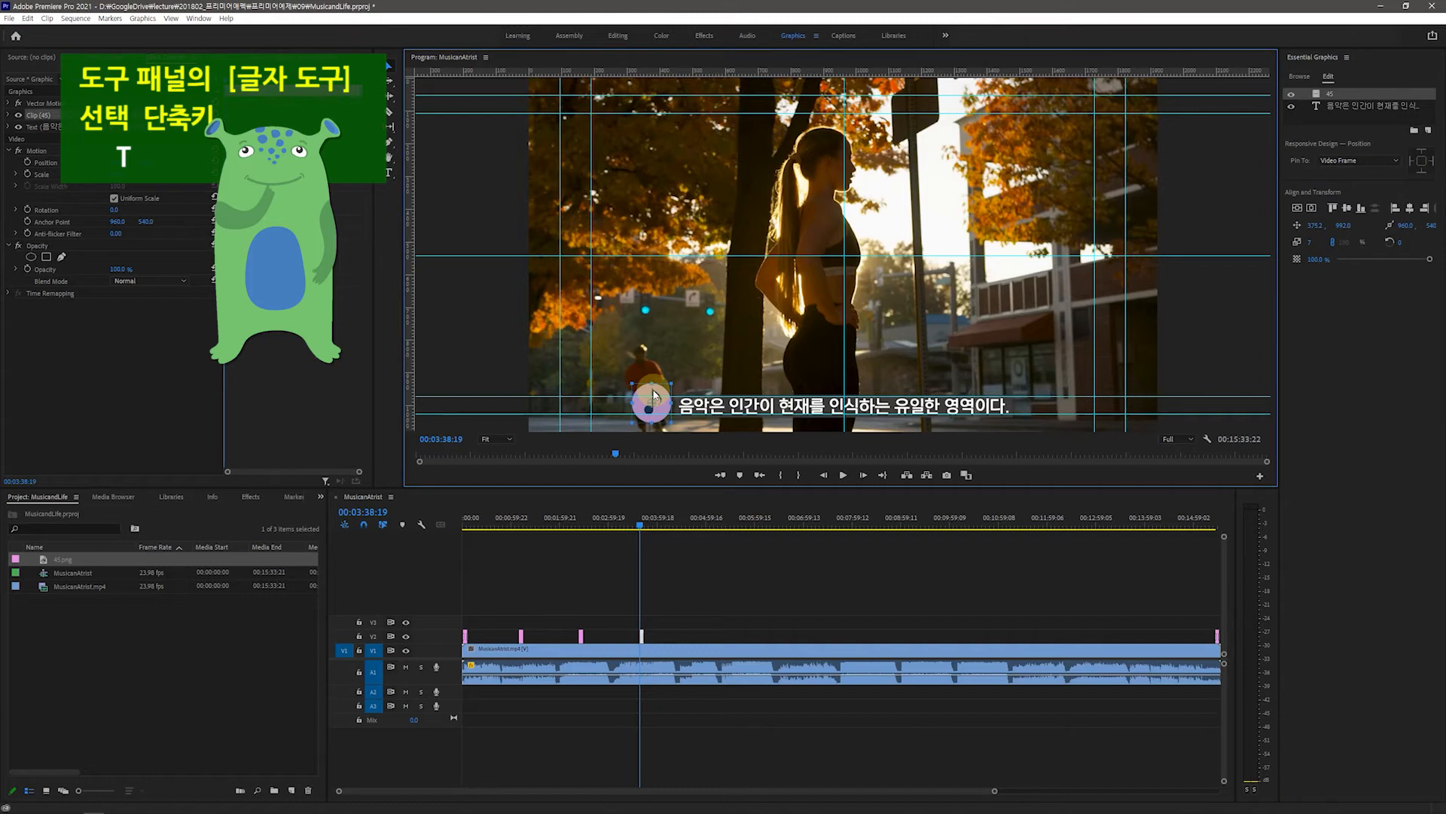
{"action": "key", "text": "Delete"}
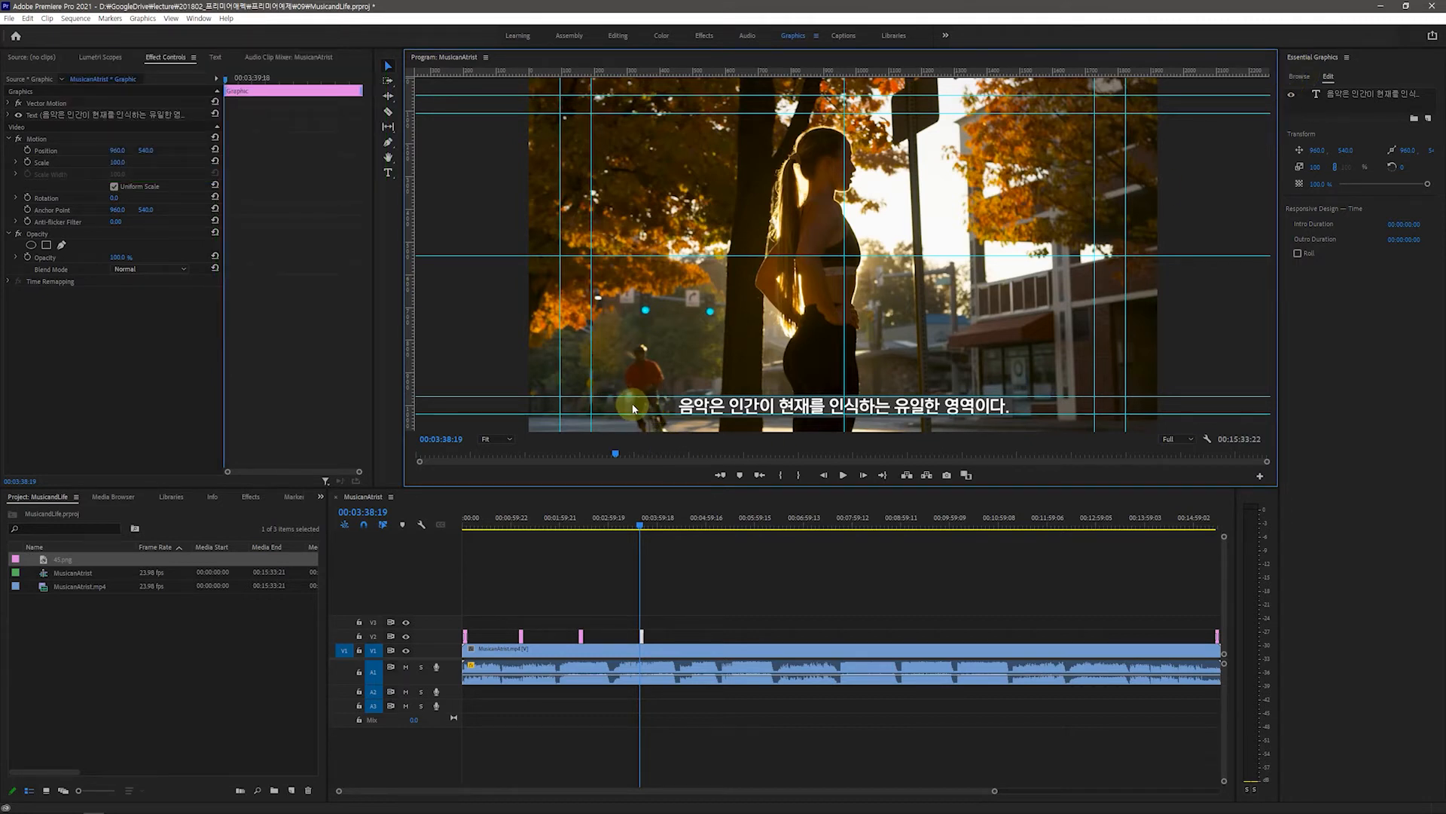
{"action": "left_click", "coordinate": [1429, 119]}
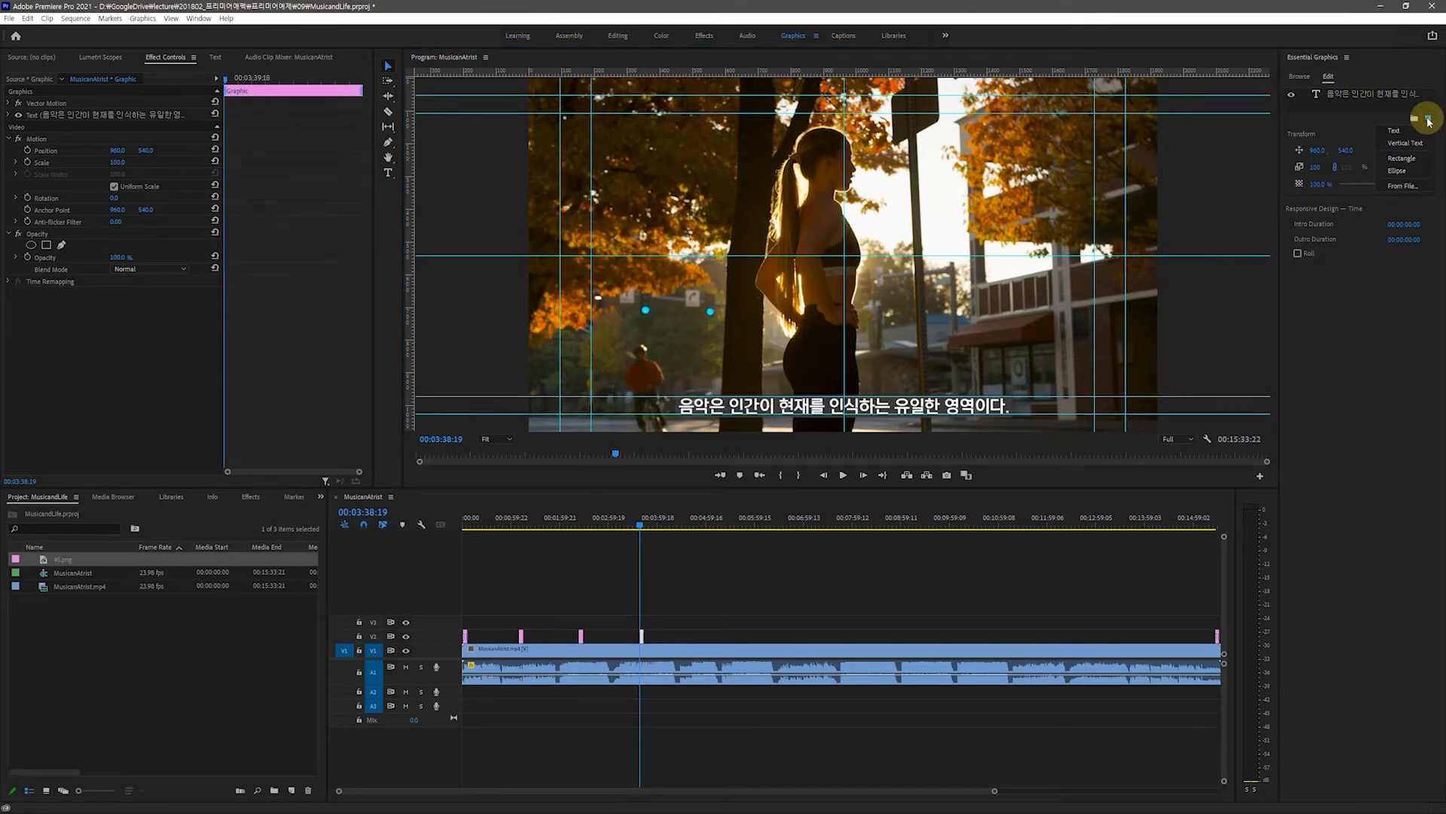
{"action": "left_click", "coordinate": [1406, 188]}
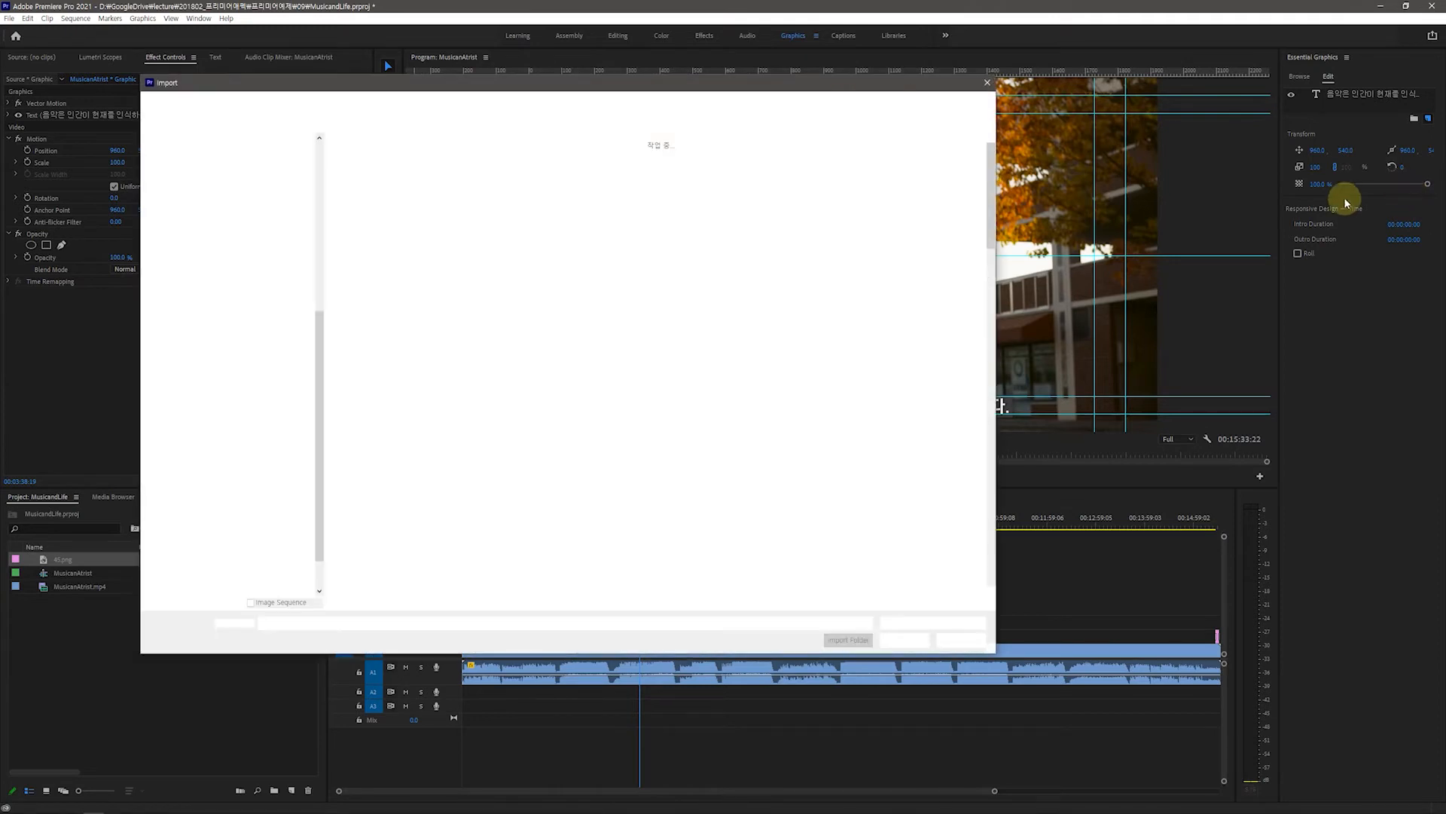
{"action": "left_click_drag", "start_coordinate": [992, 188], "coordinate": [980, 320]}
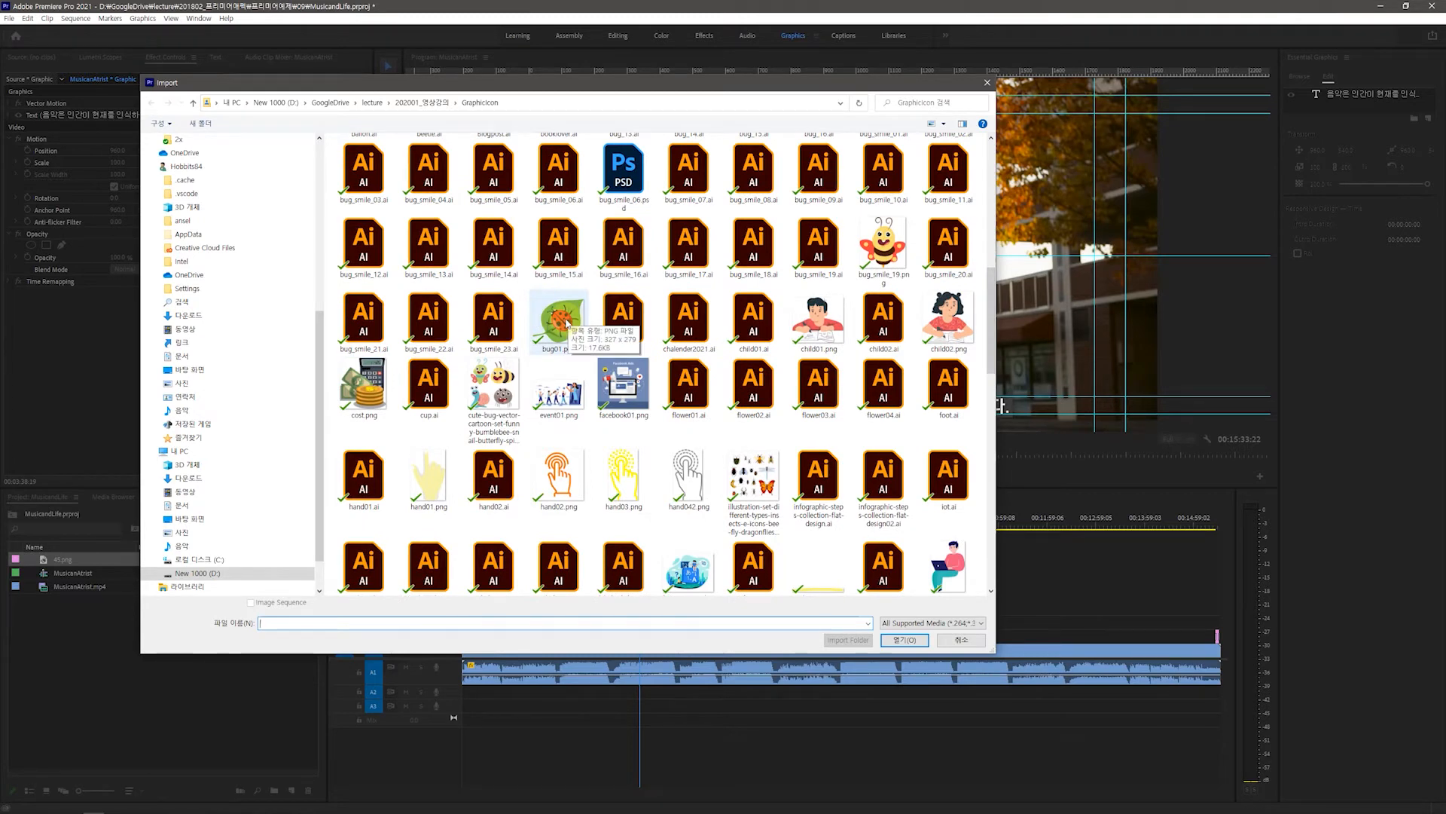
{"action": "left_click", "coordinate": [566, 322]}
{"action": "left_click", "coordinate": [905, 641]}
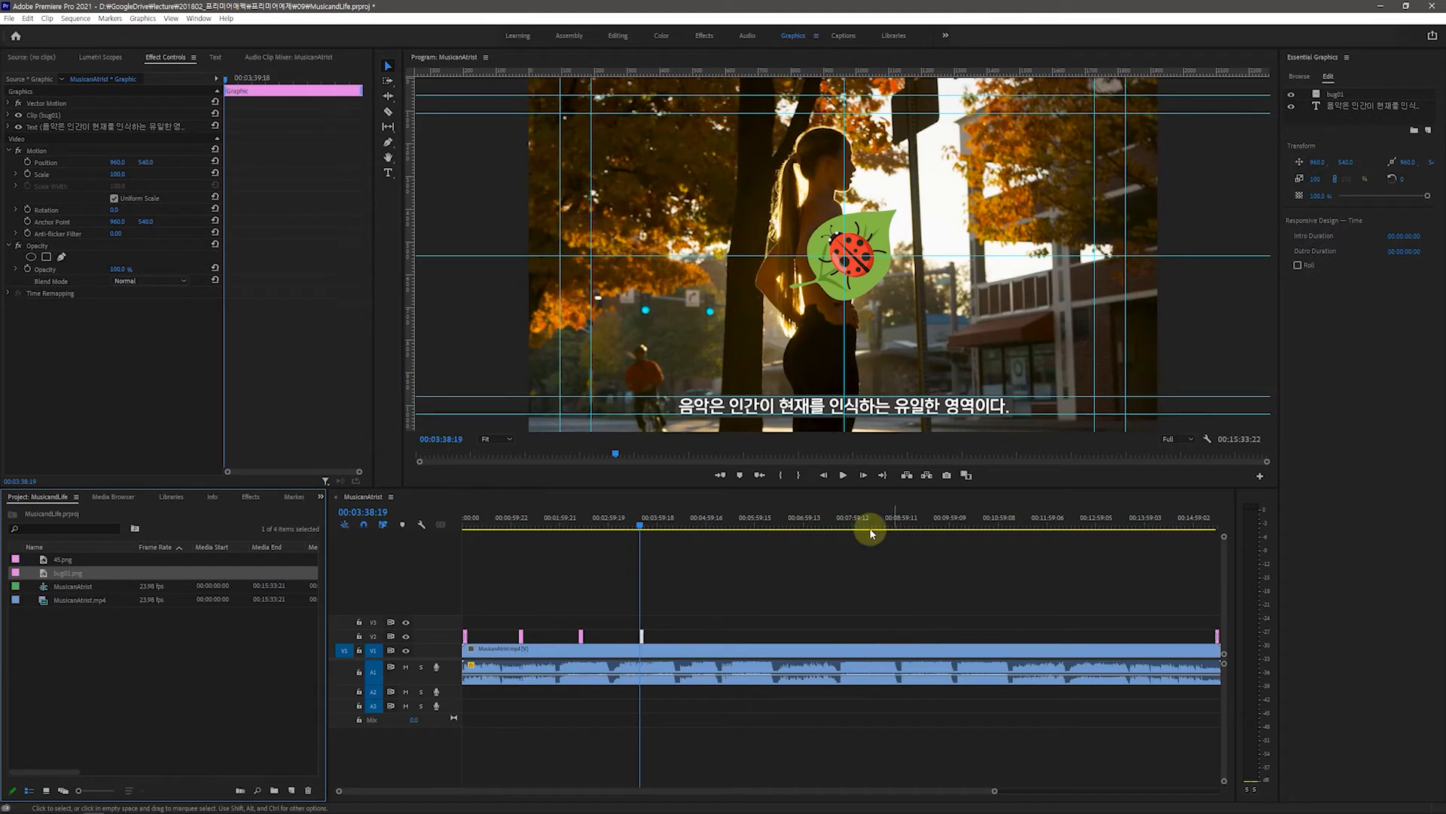
Scale the ladybug-leaf image to 44%, place it just before the start of the subtitle text, and deselect the clip.
{"action": "left_click", "coordinate": [871, 235]}
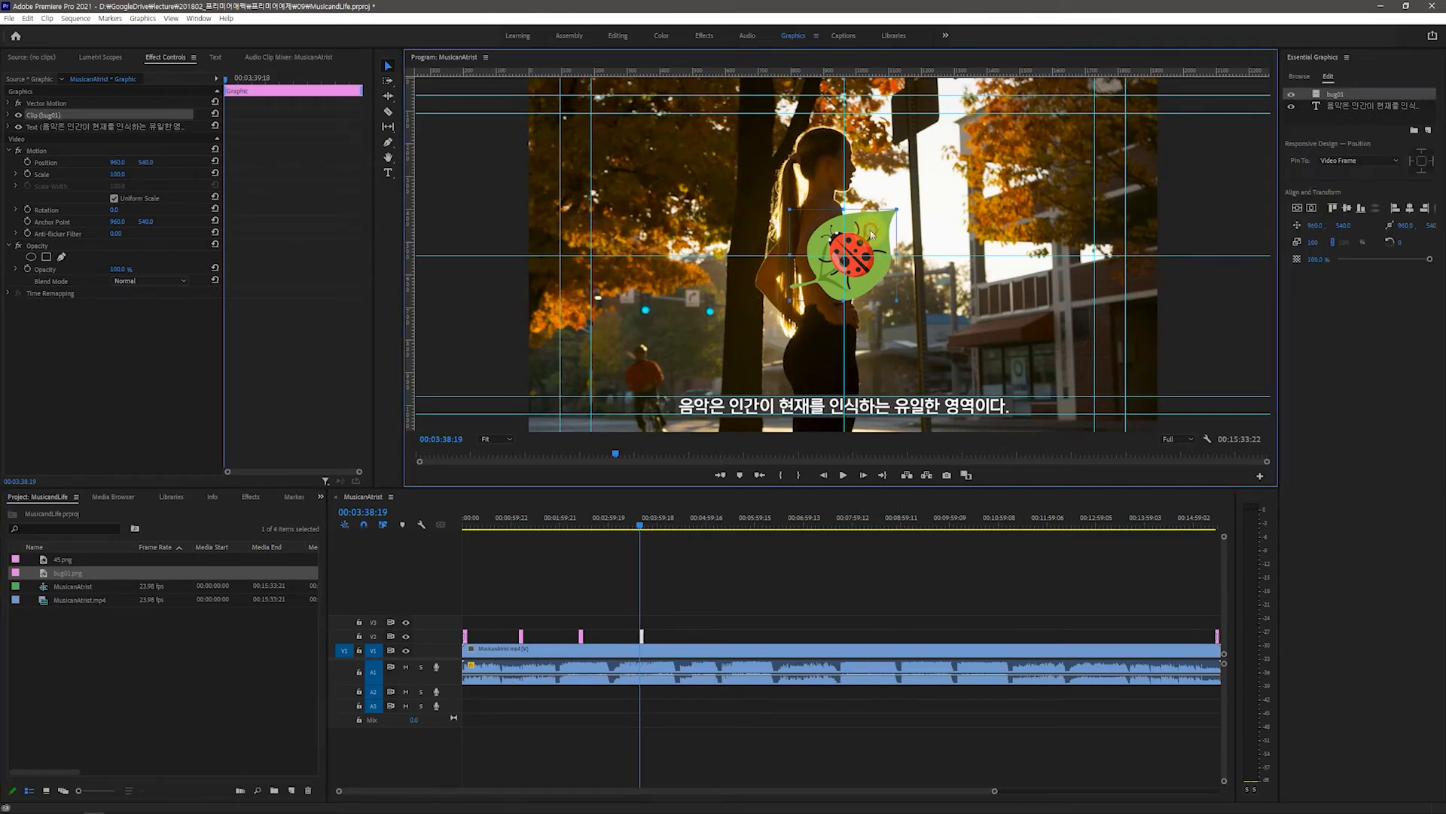
{"action": "left_click_drag", "start_coordinate": [872, 235], "coordinate": [648, 387]}
{"action": "left_click_drag", "start_coordinate": [567, 362], "coordinate": [672, 383]}
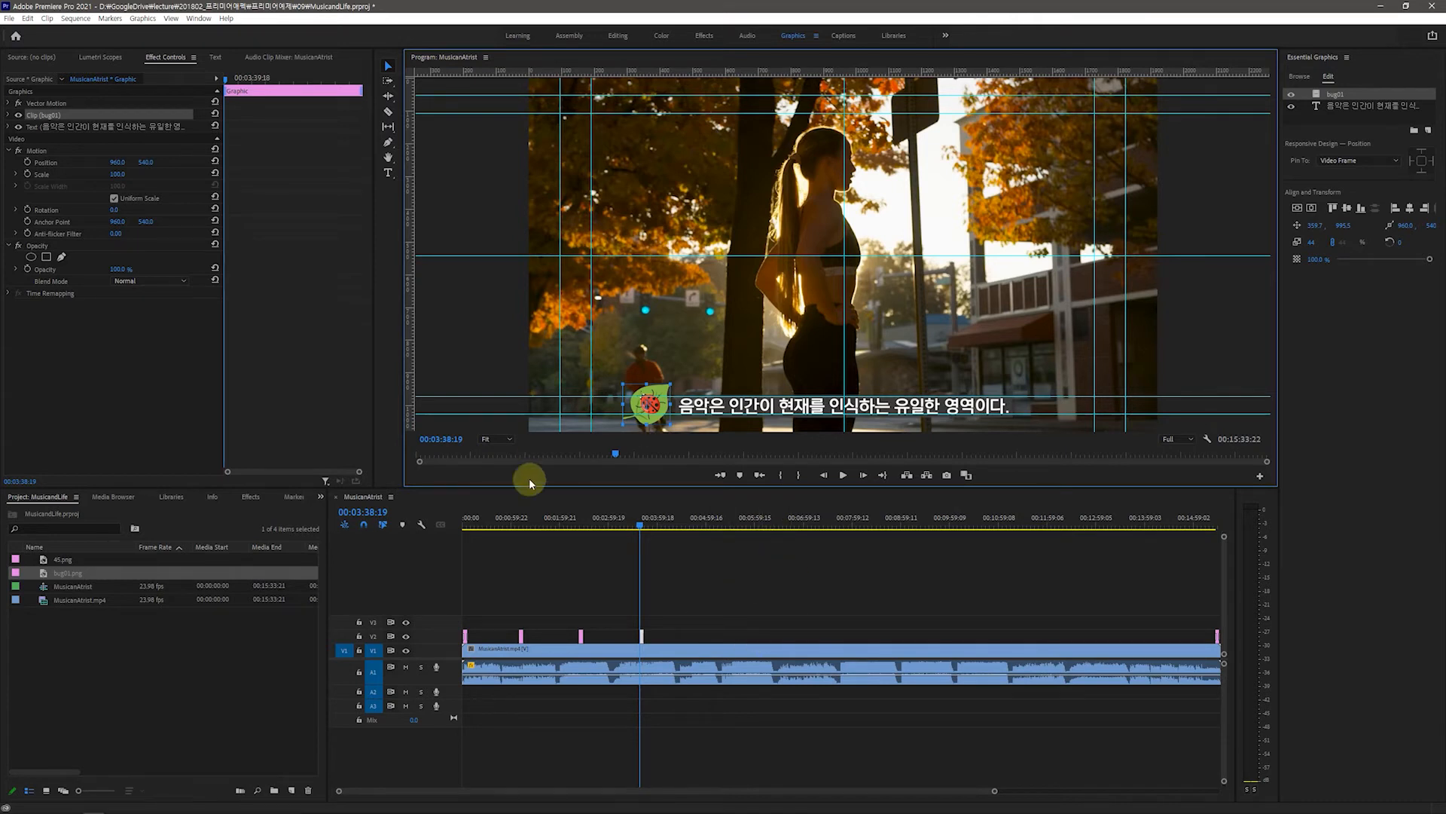
{"action": "left_click", "coordinate": [744, 599]}
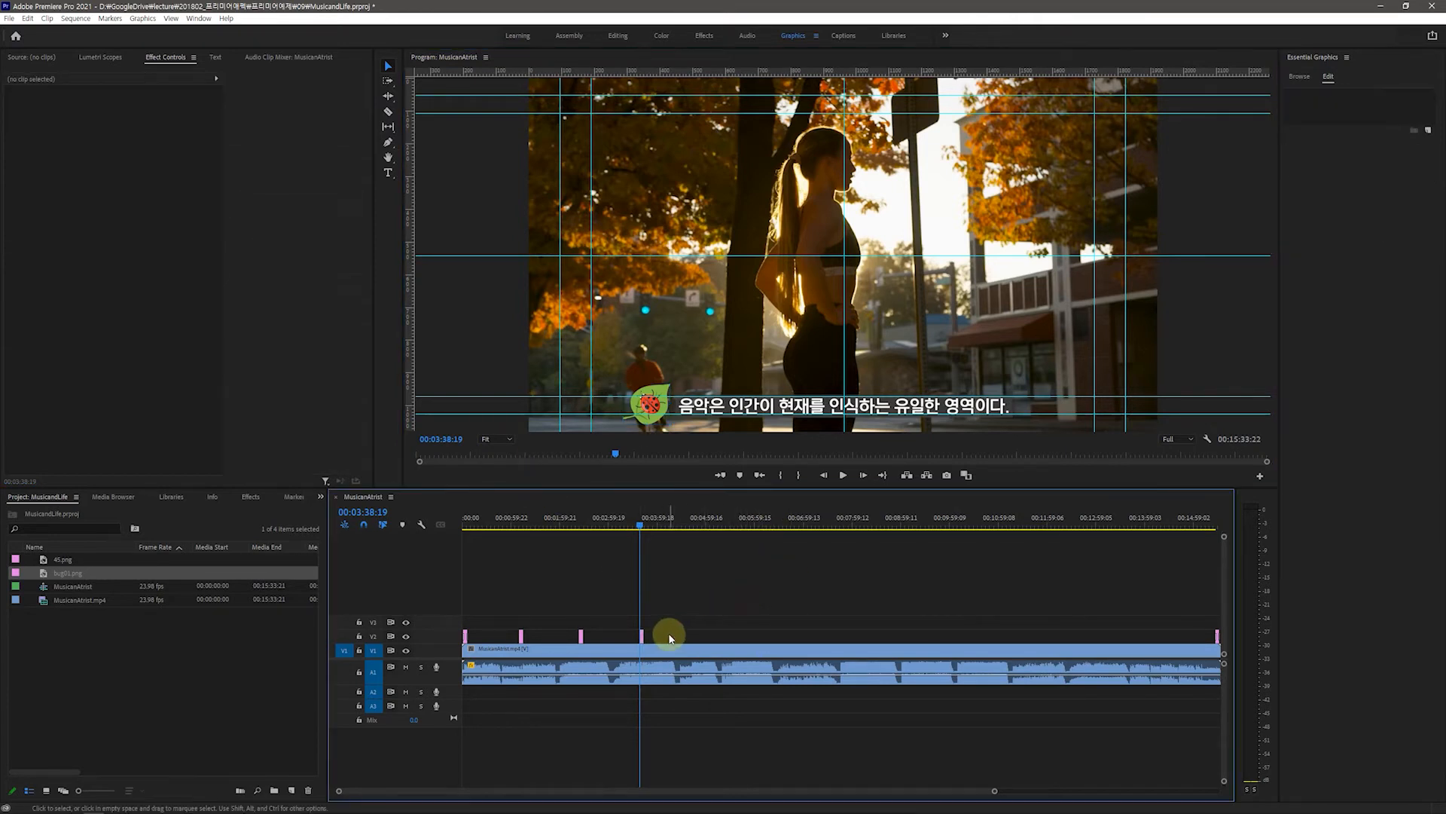
Duplicate the ladybug subtitle clip on track V2 to start at about 00:04:48:23 and park the playhead on the copy at 00:04:49:16.
{"action": "left_click_drag", "start_coordinate": [665, 641], "coordinate": [635, 626]}
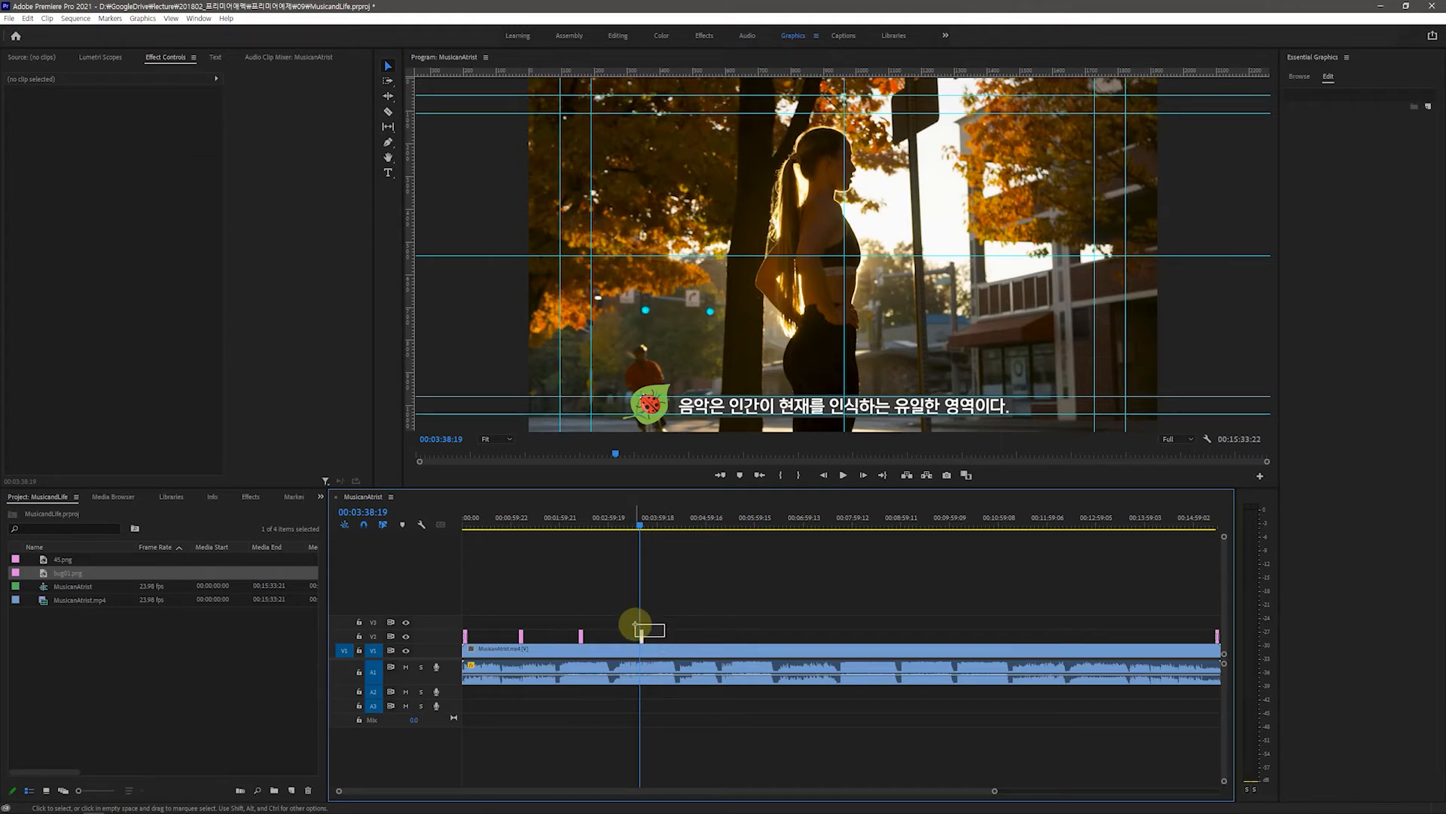
{"action": "left_click_drag", "start_coordinate": [635, 625], "coordinate": [701, 639]}
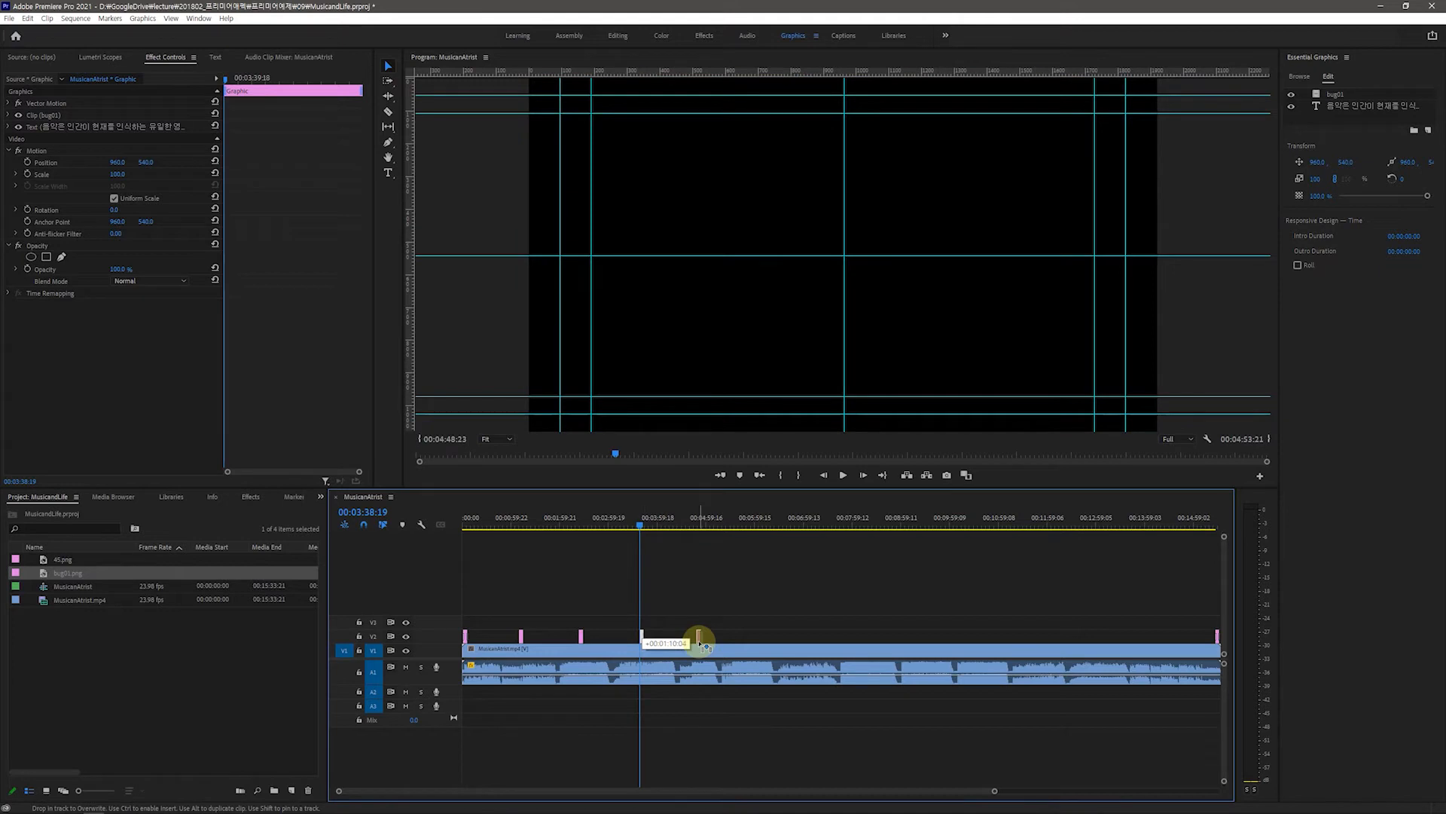
{"action": "left_click_drag", "start_coordinate": [700, 640], "coordinate": [699, 638]}
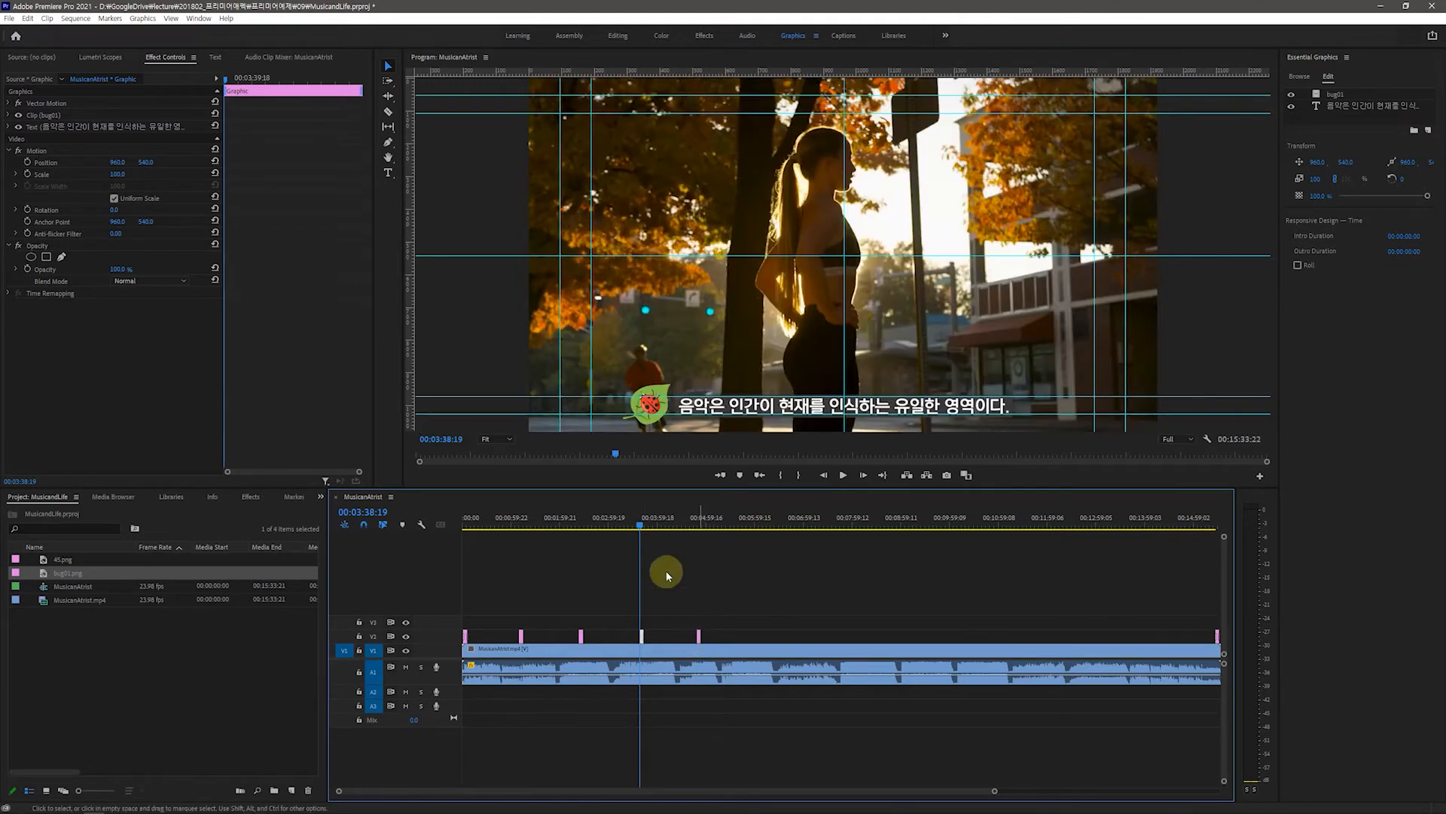
{"action": "left_click_drag", "start_coordinate": [637, 518], "coordinate": [698, 549]}
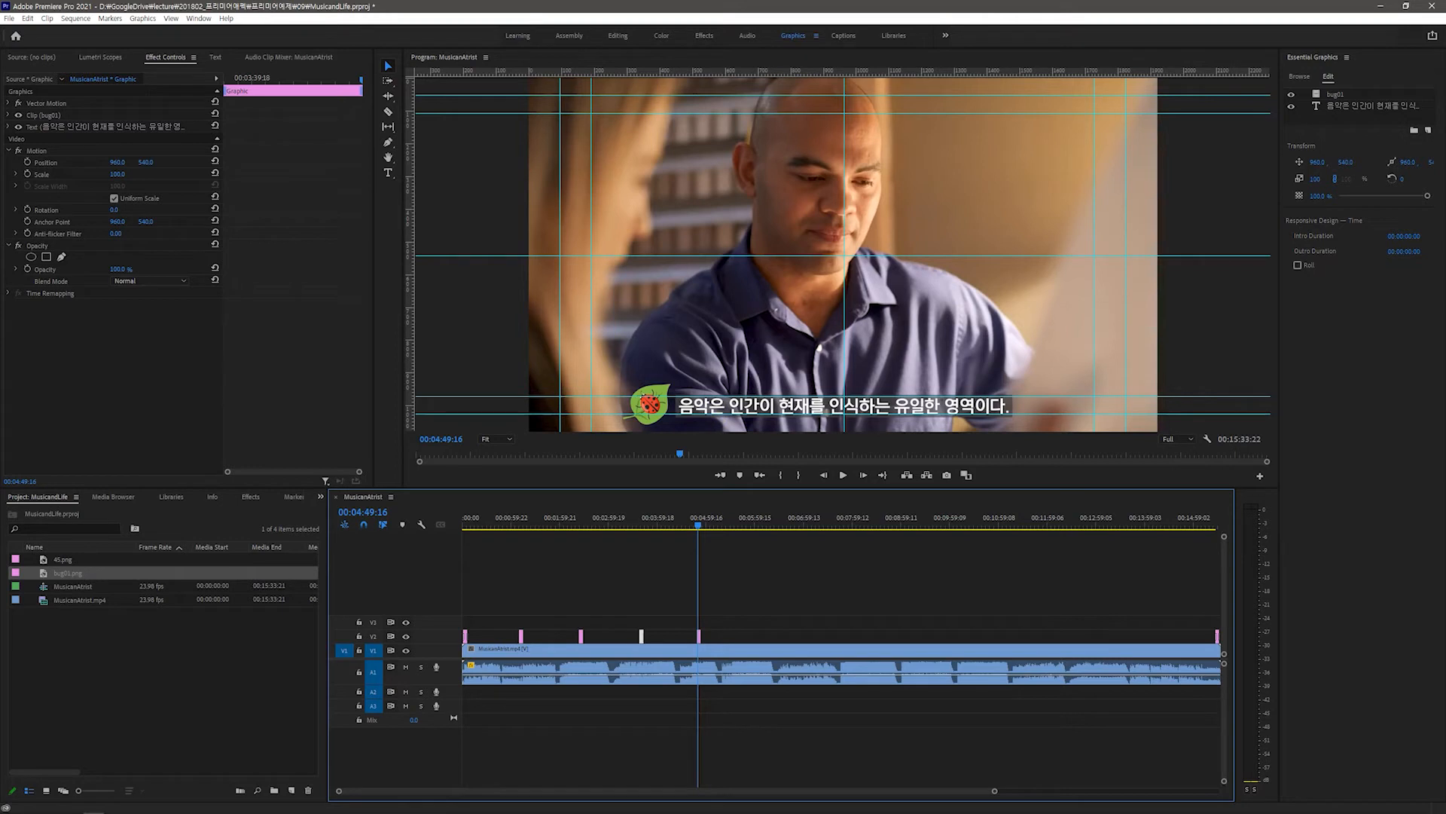
Replace the text of the 00:04:49:16 subtitle with "음악에서 가장 중요한 것은 악보에 기록되어 있지 않다.".
{"action": "key", "text": "alt+Tab"}
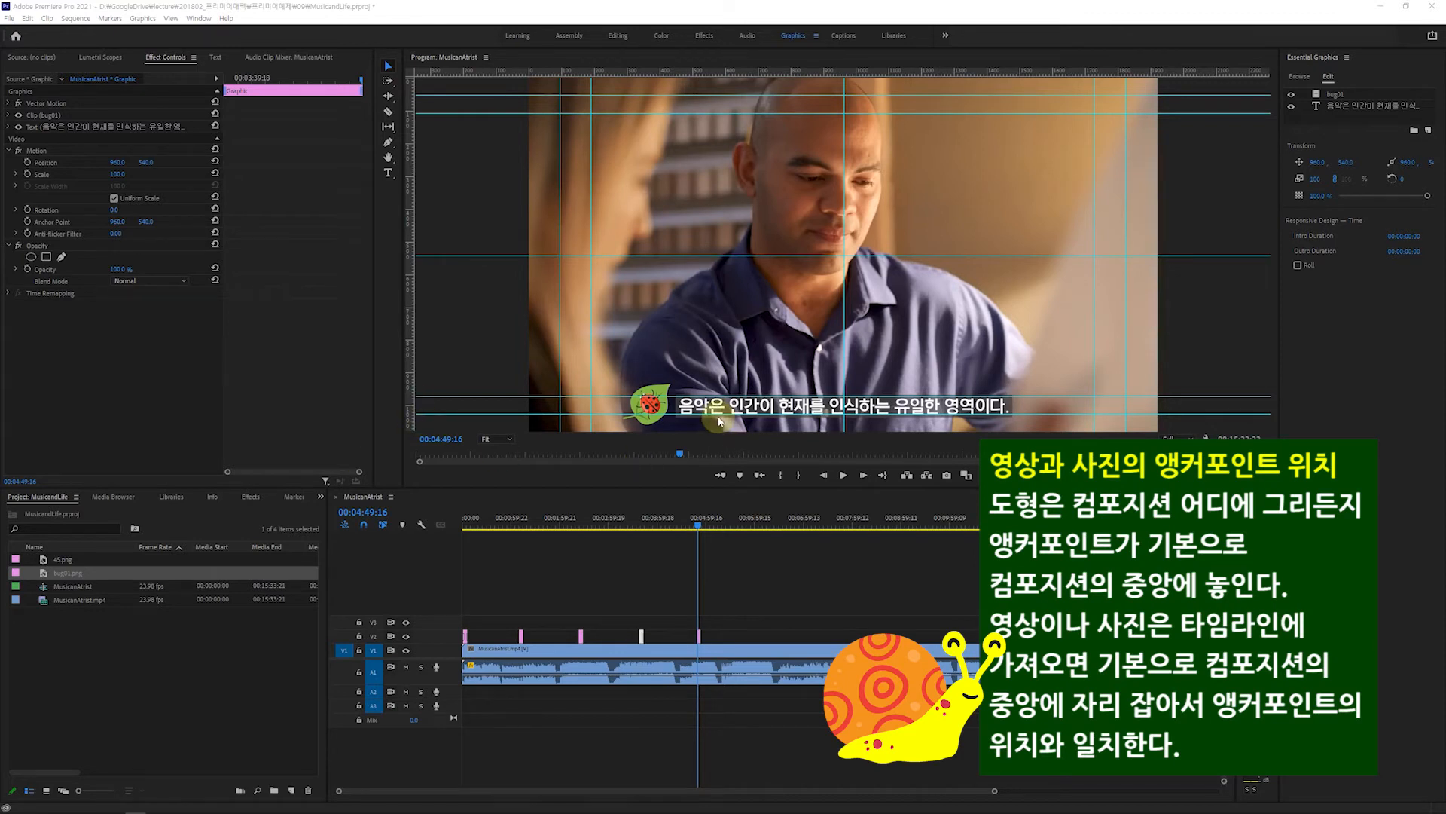
{"action": "left_click", "coordinate": [766, 413]}
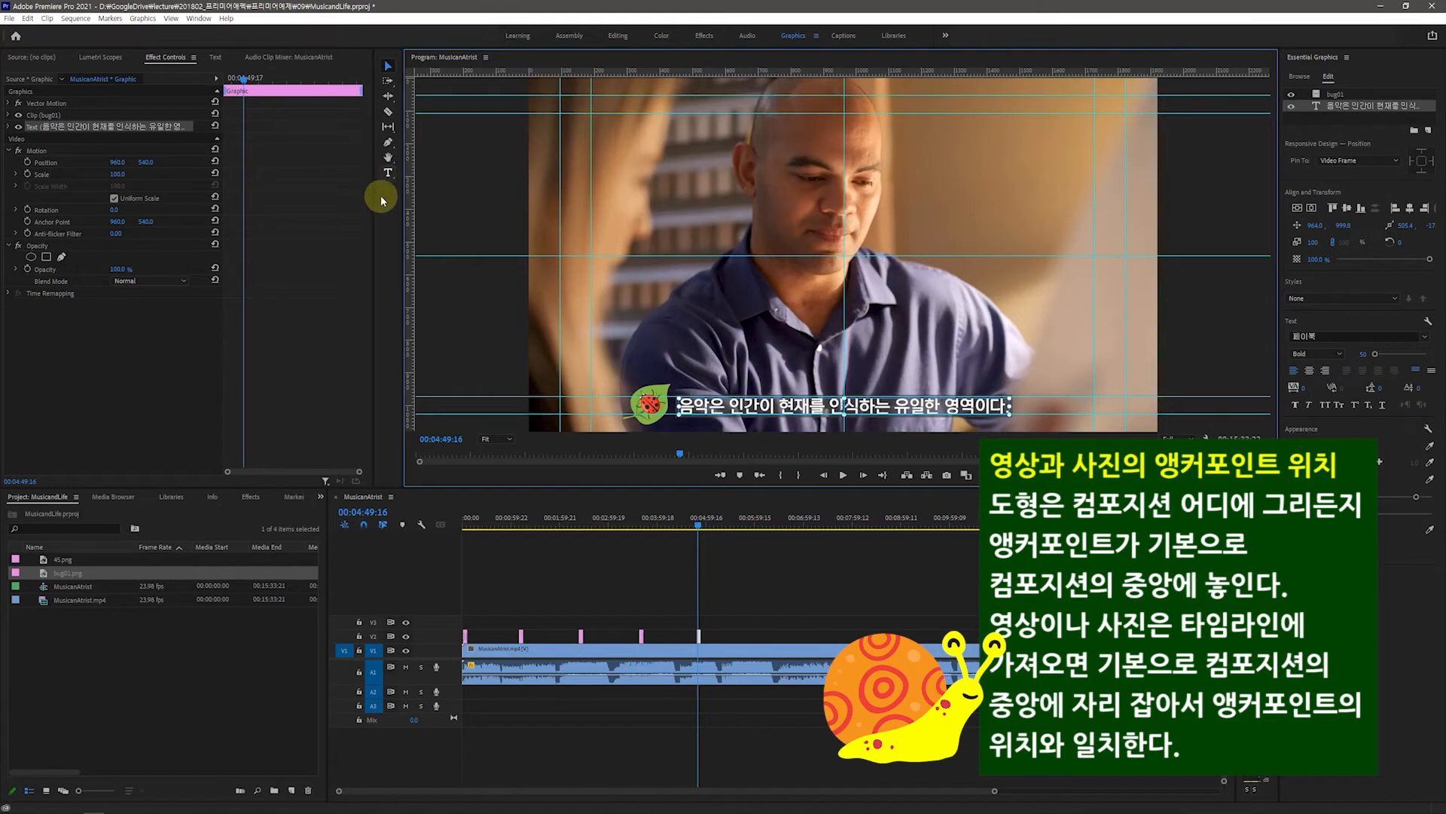
{"action": "left_click", "coordinate": [389, 174]}
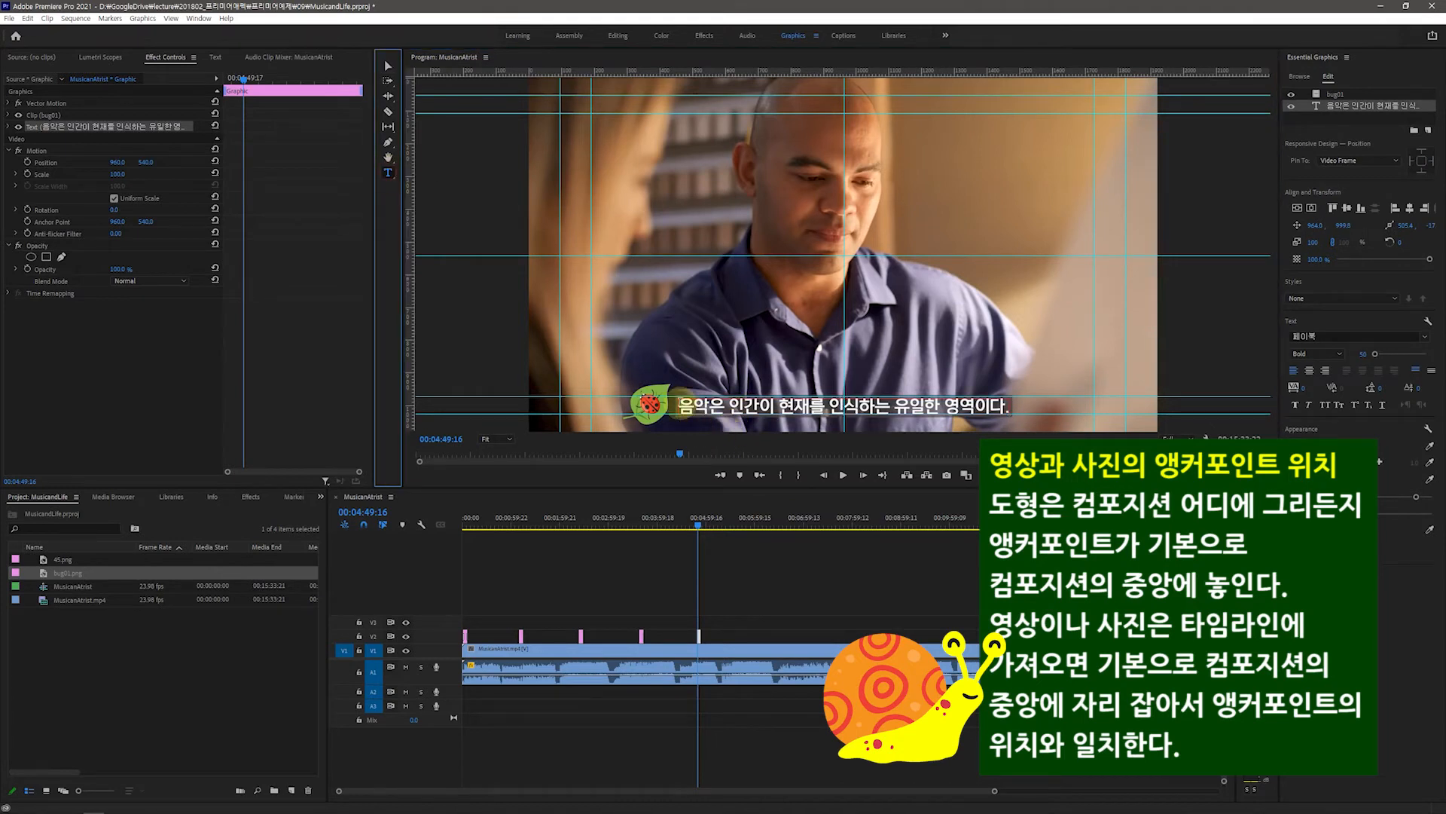
{"action": "left_click_drag", "start_coordinate": [678, 408], "coordinate": [1002, 407]}
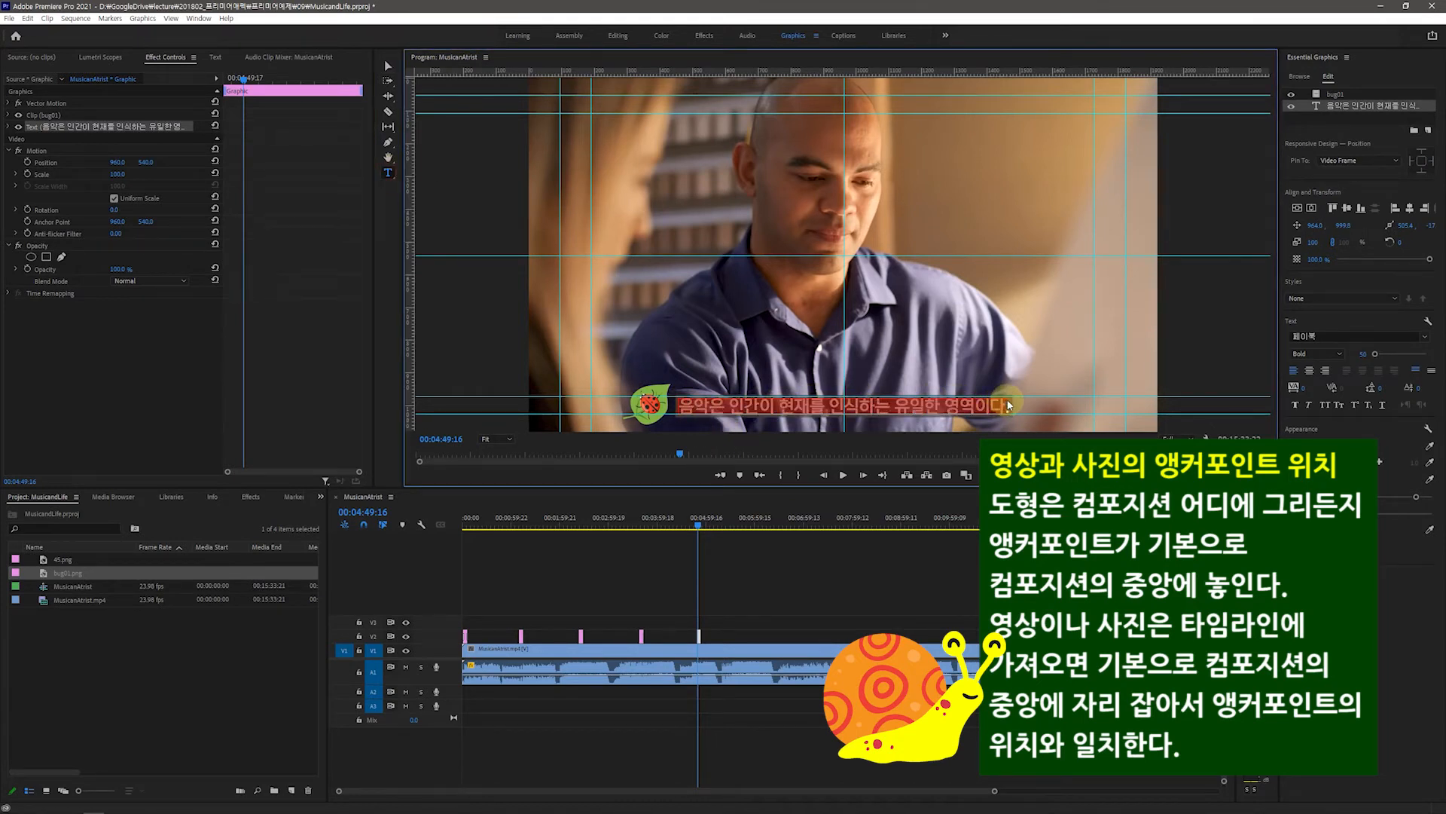
{"action": "type", "text": "음악에서 가장 중요한 것은 악보에 기록되어 있지않다."}
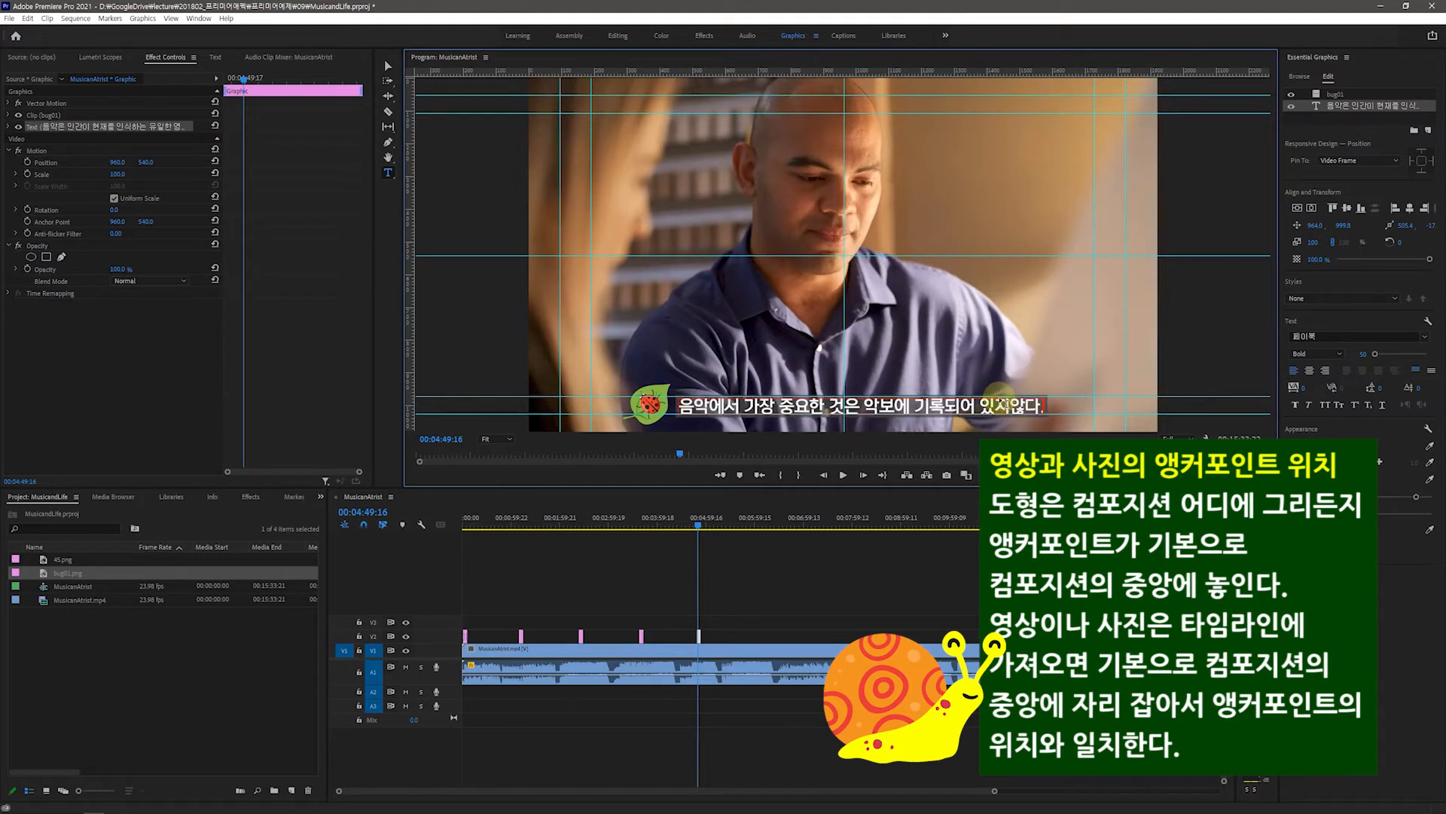
{"action": "left_click", "coordinate": [1011, 406]}
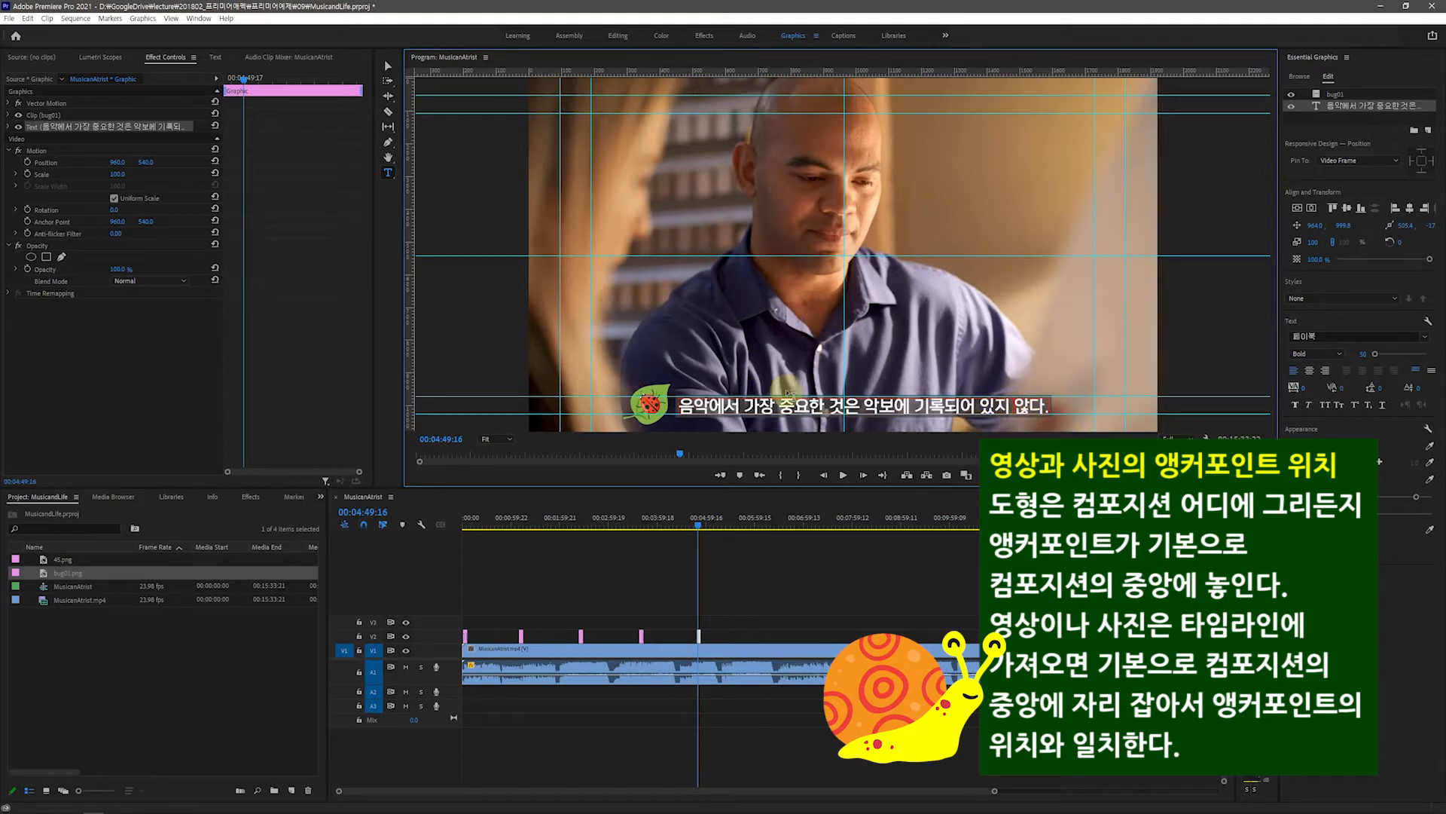
Shift the 00:04:49:16 subtitle text and its ladybug image together until the text is centred on the vertical guide, and deselect both layers.
{"action": "left_click", "coordinate": [387, 65]}
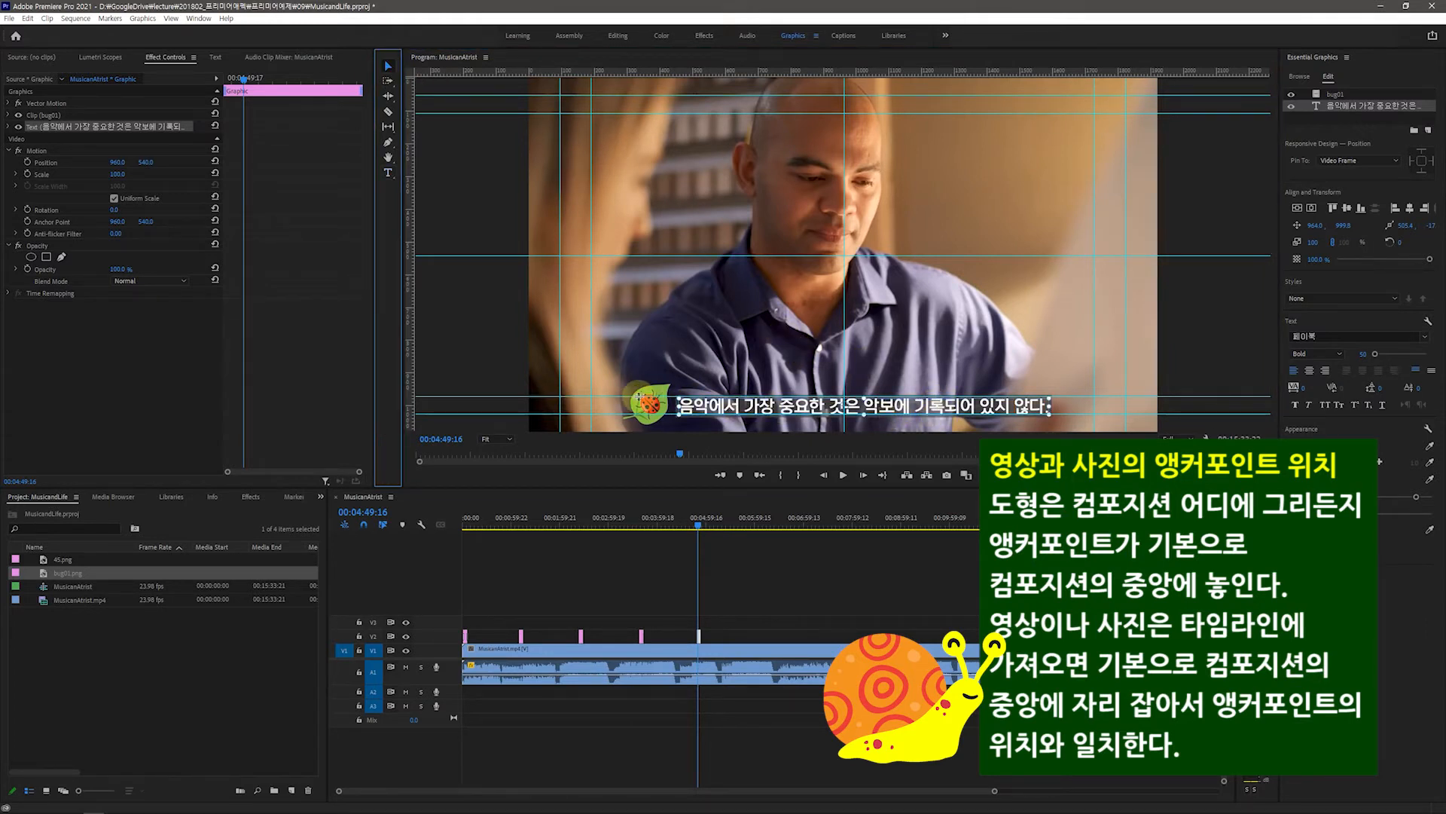
{"action": "left_click", "coordinate": [664, 407]}
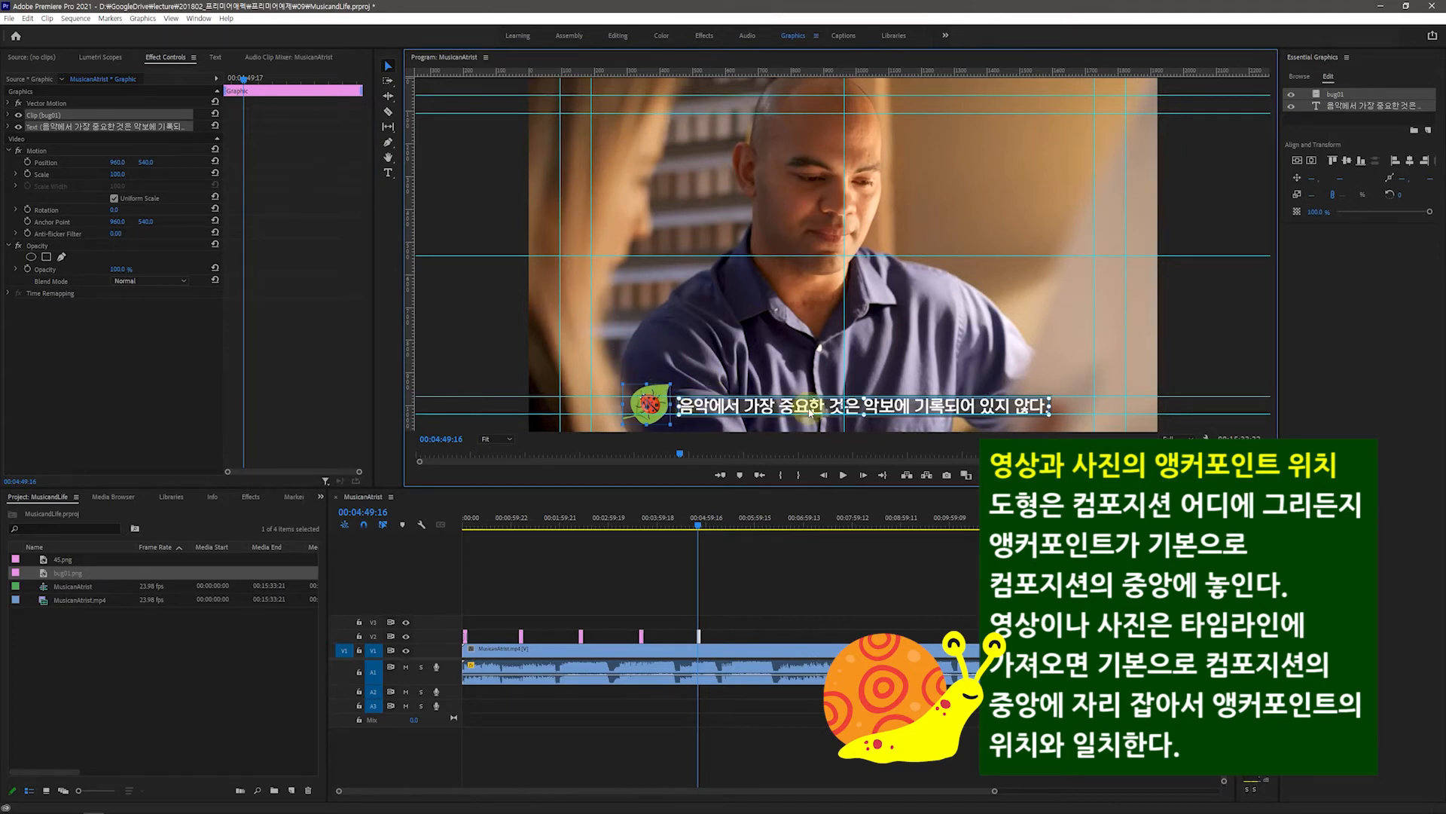
{"action": "left_click_drag", "start_coordinate": [918, 407], "coordinate": [897, 409]}
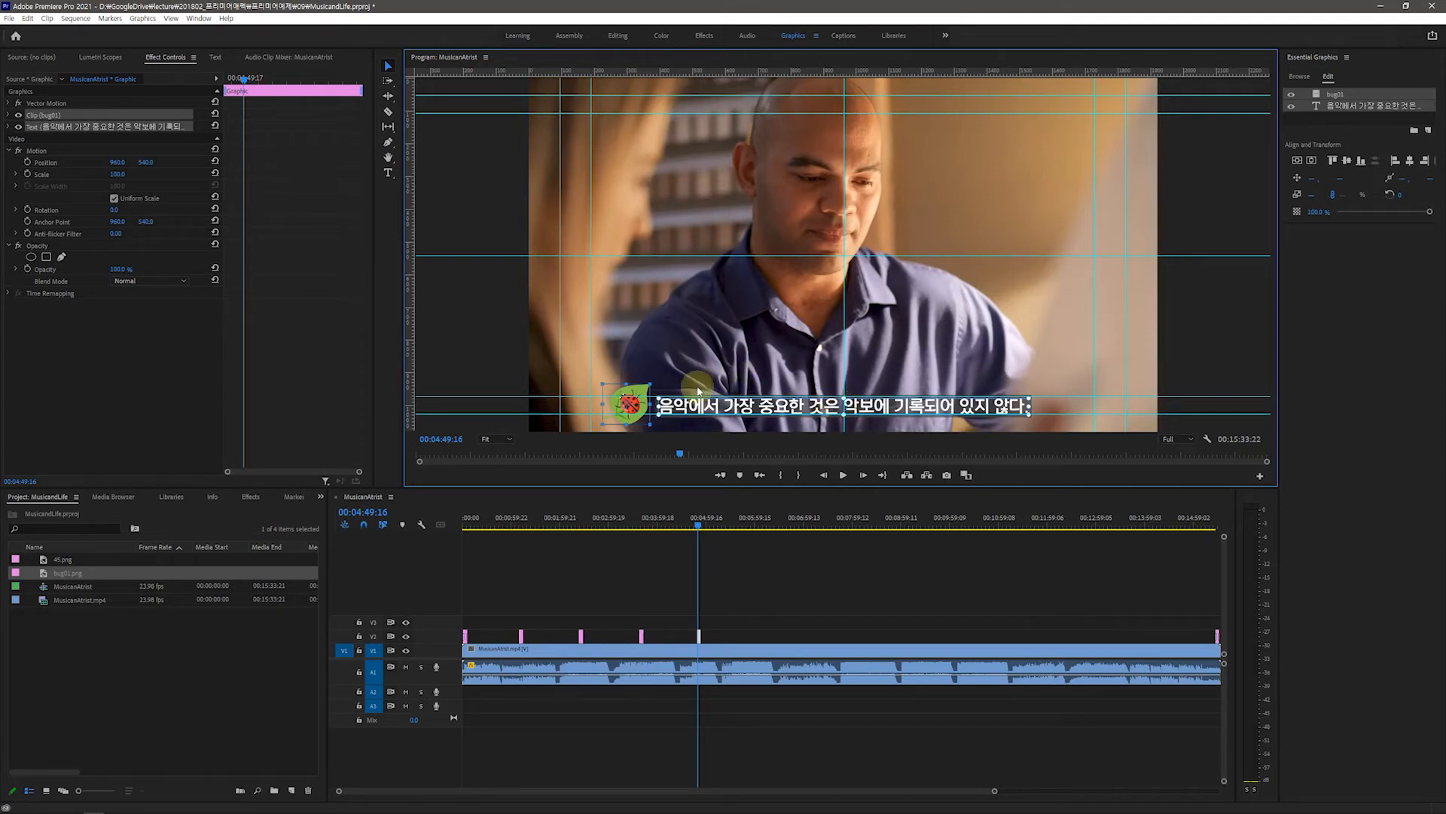
{"action": "left_click", "coordinate": [684, 365]}
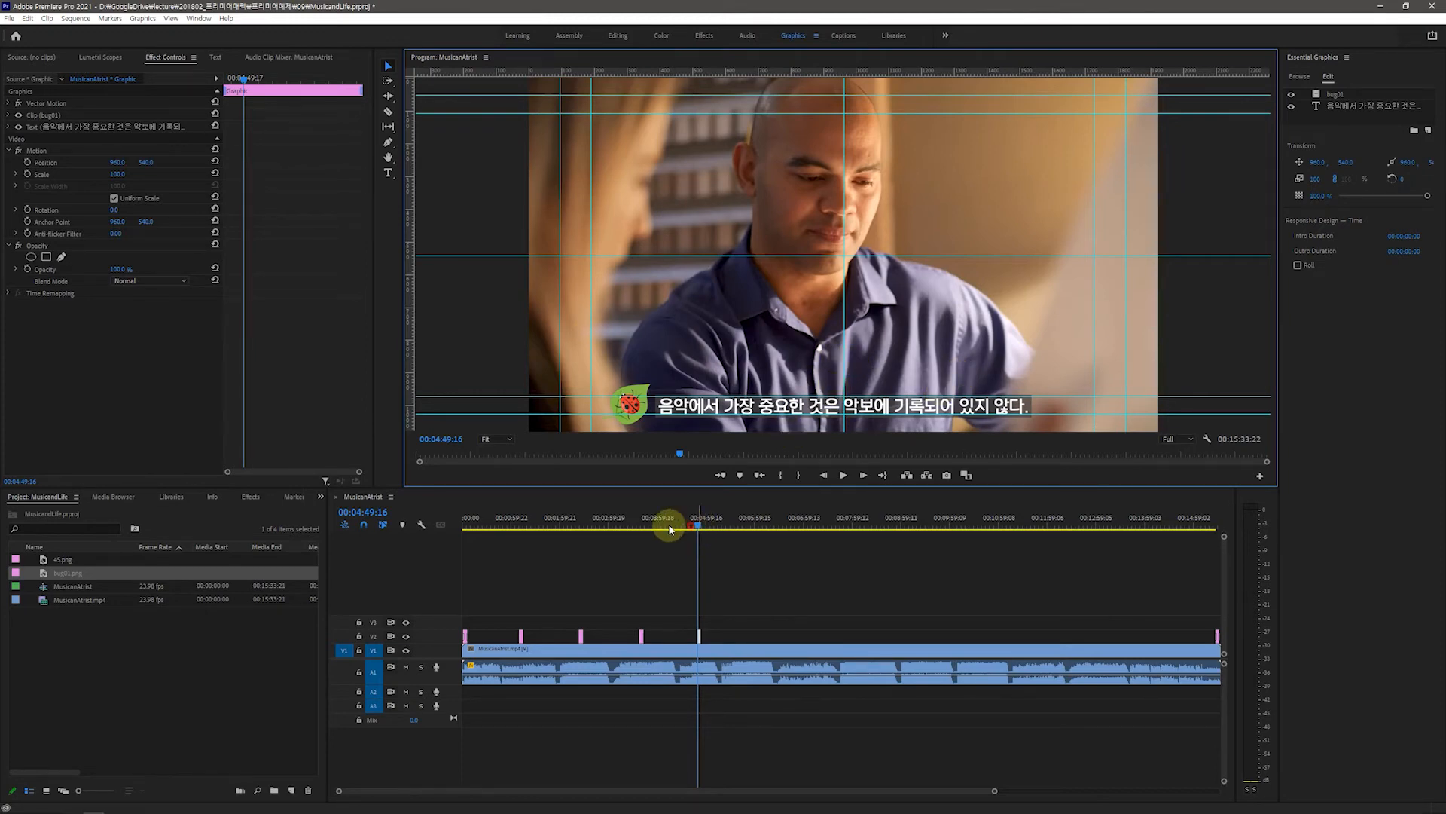
Review the subtitles along the timeline, inspect the text layer of the 00:05:40:18 subtitle, and park the playhead at 00:00:52:18.
{"action": "left_click", "coordinate": [475, 547]}
{"action": "left_click_drag", "start_coordinate": [475, 545], "coordinate": [698, 565]}
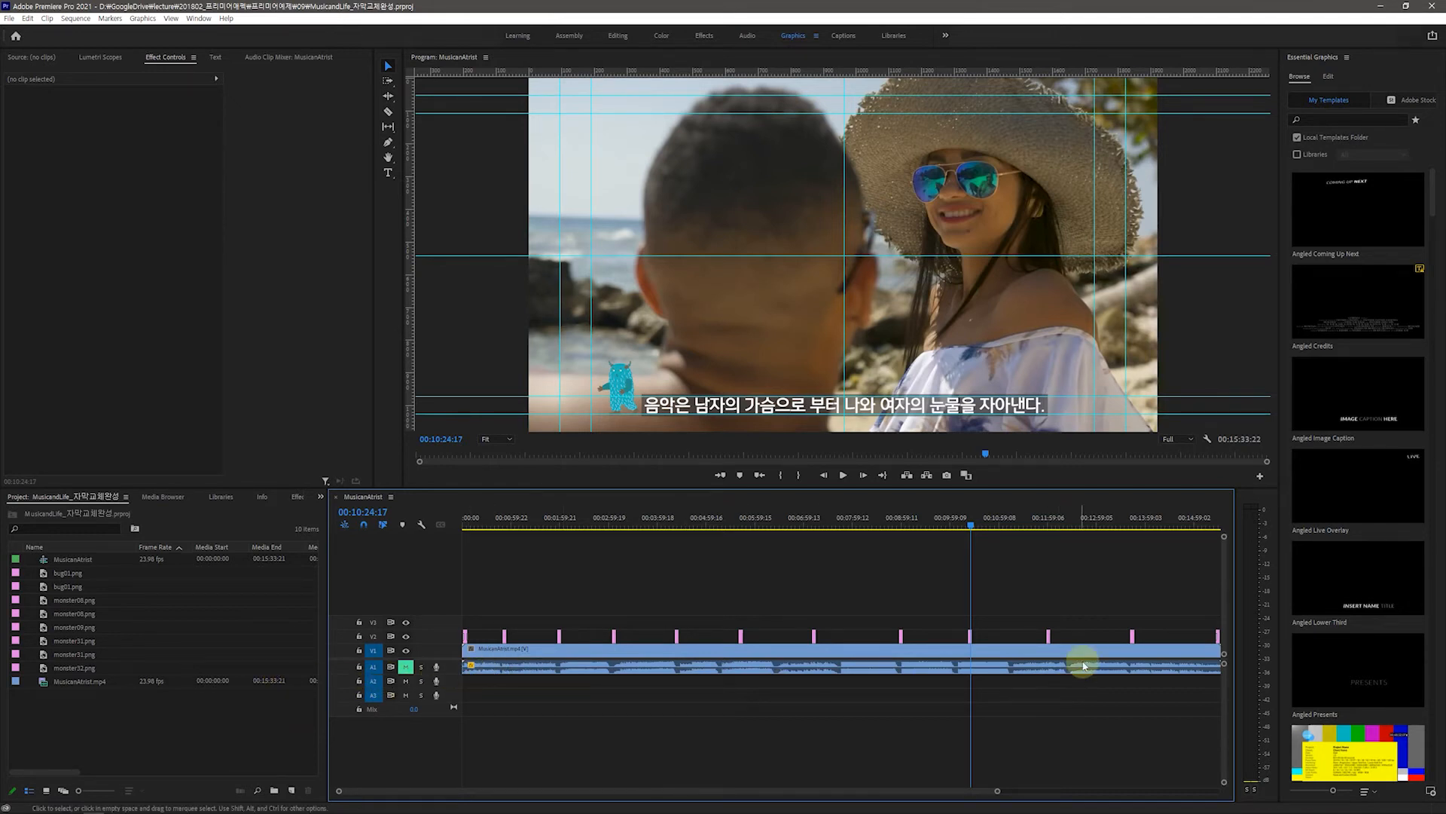
{"action": "left_click_drag", "start_coordinate": [969, 531], "coordinate": [743, 568]}
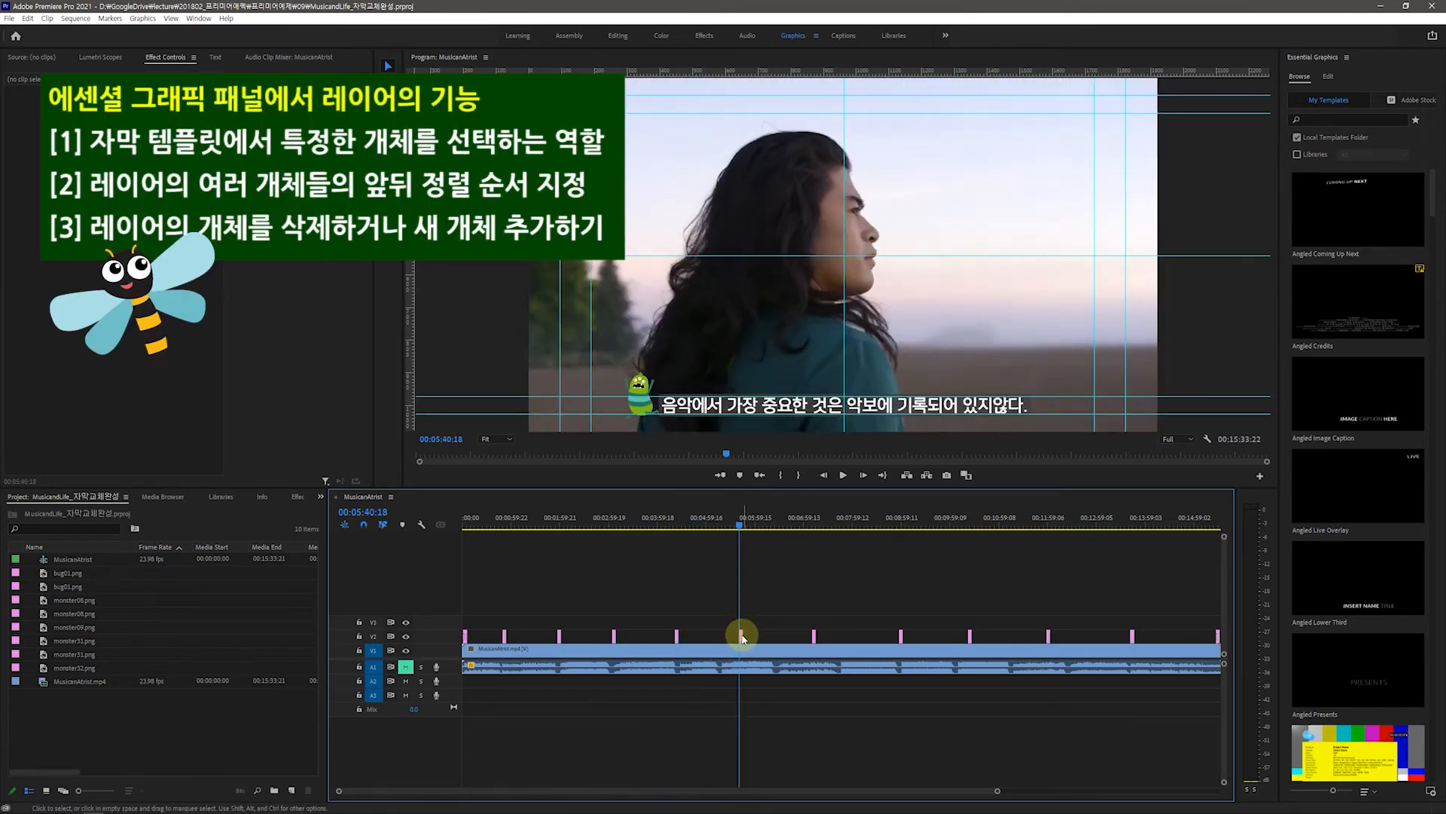
{"action": "left_click", "coordinate": [742, 640]}
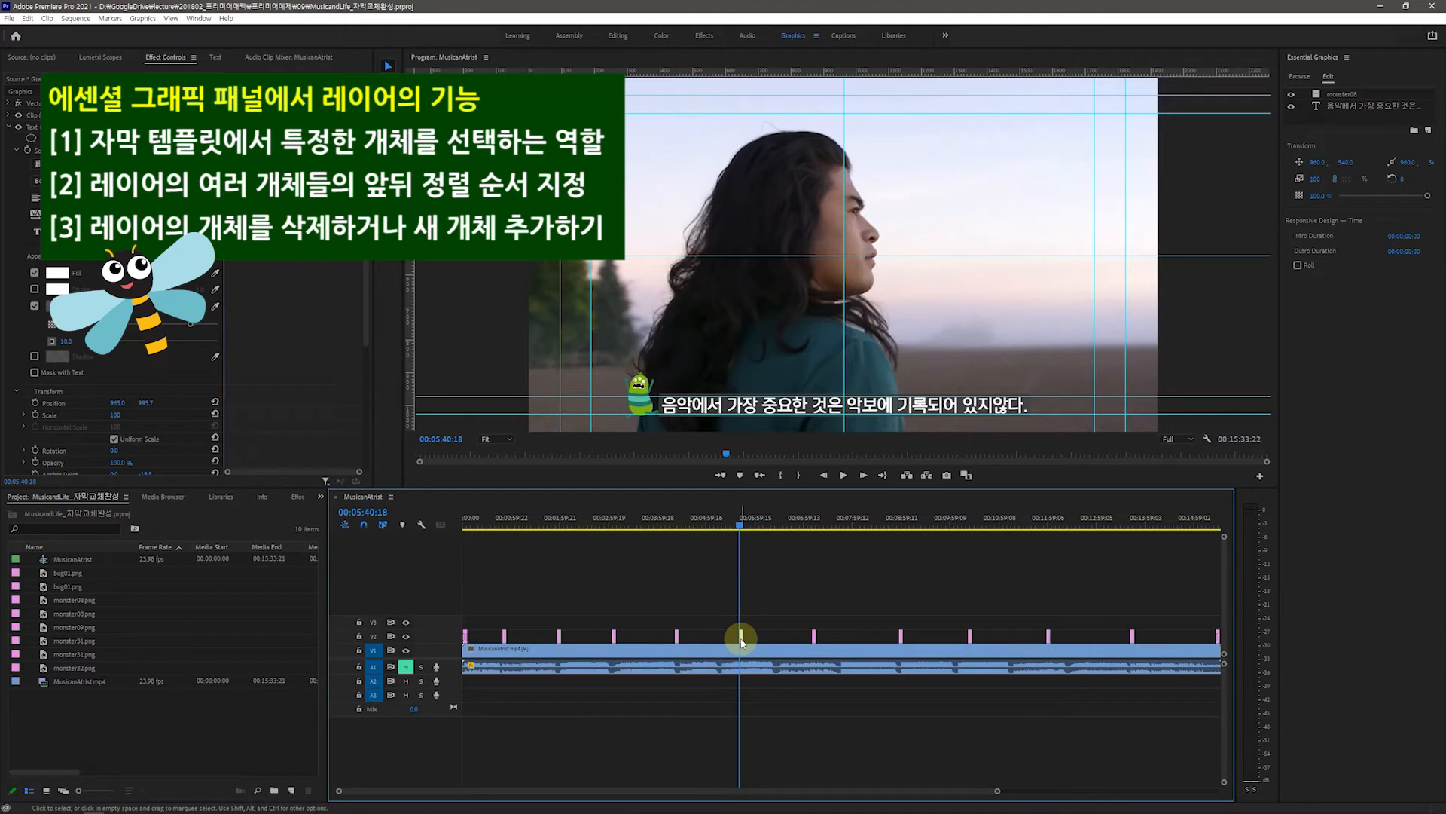
{"action": "left_click", "coordinate": [782, 415]}
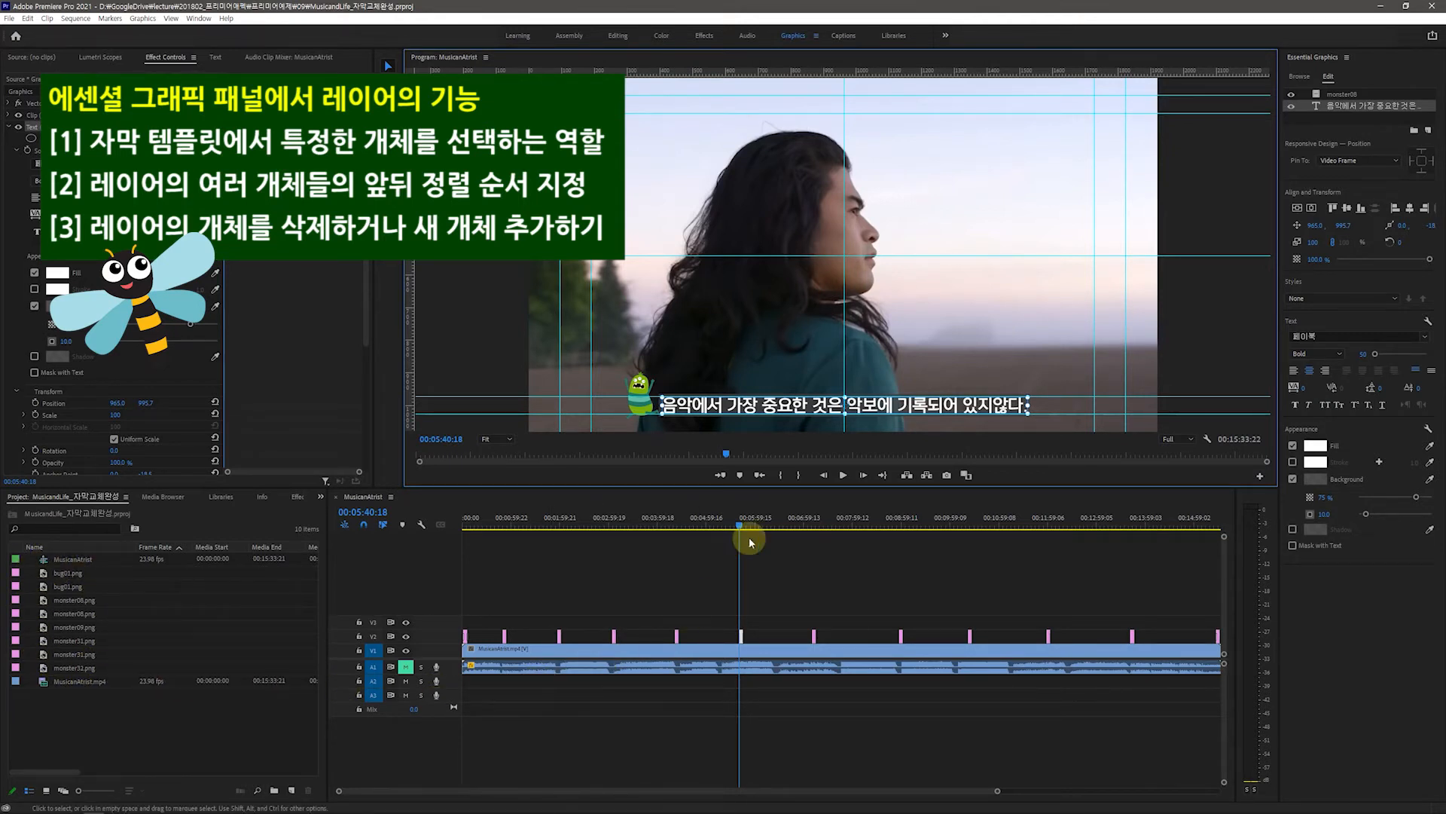
{"action": "left_click_drag", "start_coordinate": [744, 529], "coordinate": [1132, 599]}
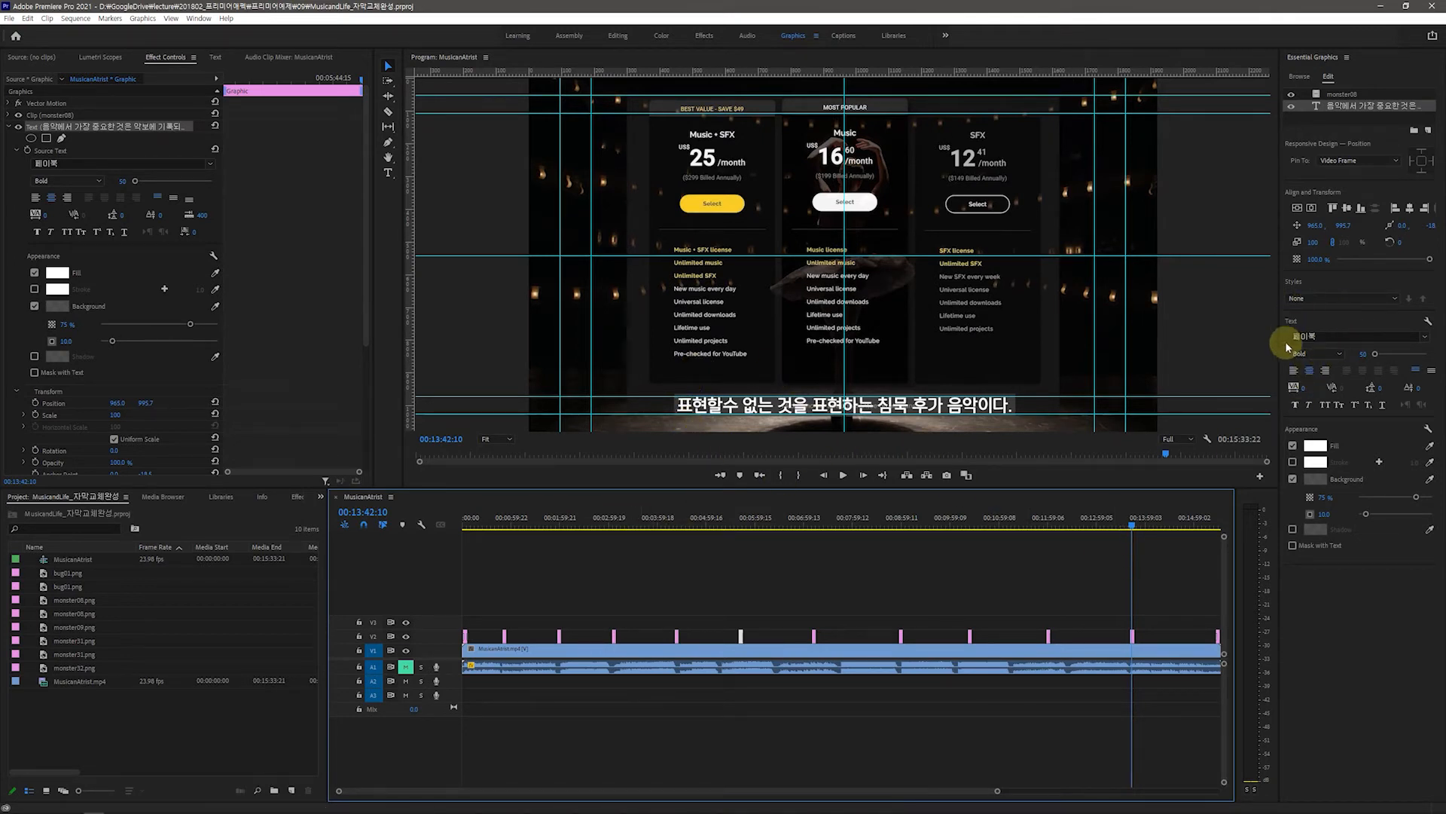
{"action": "left_click_drag", "start_coordinate": [1130, 522], "coordinate": [616, 572]}
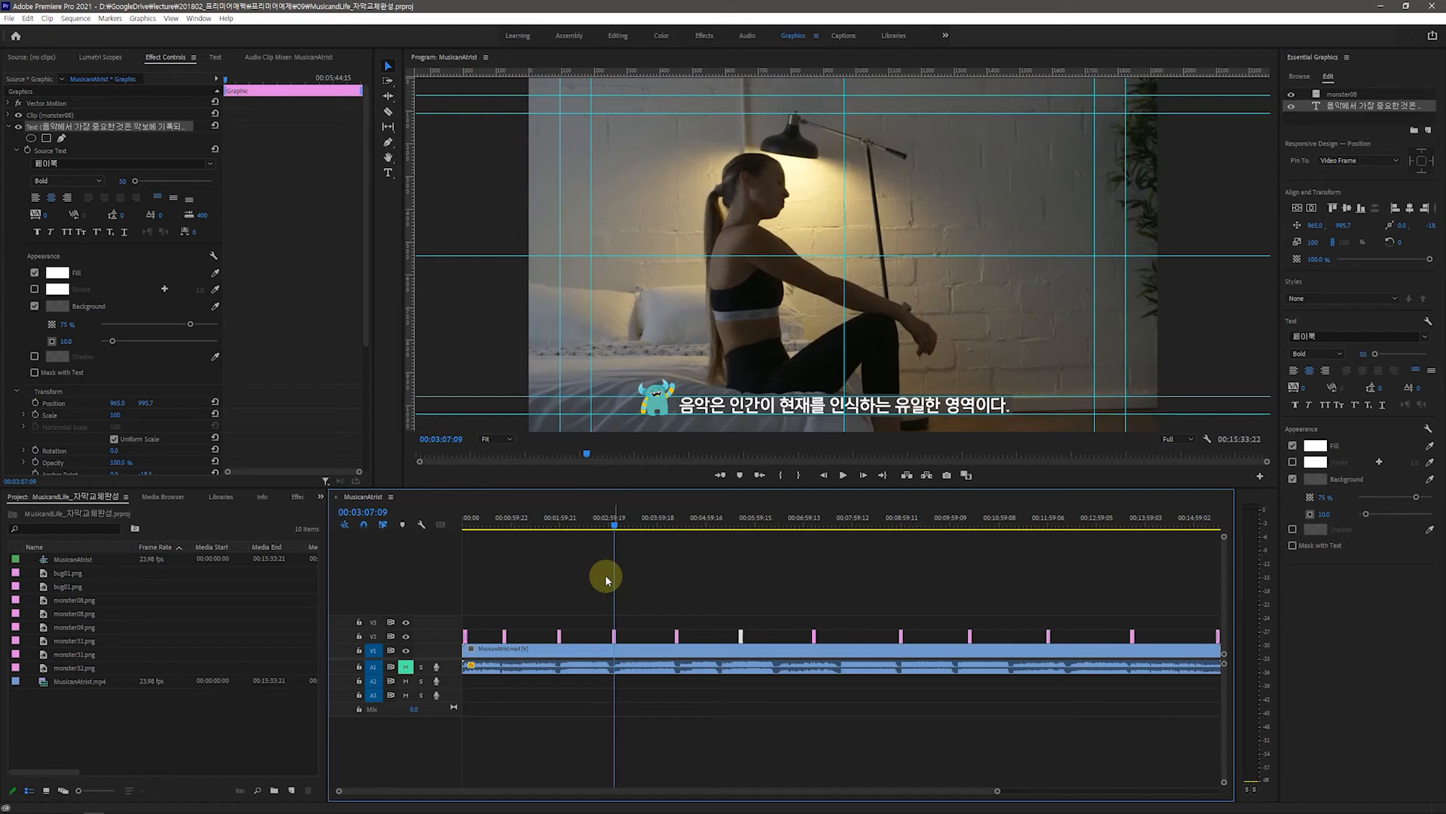
{"action": "left_click_drag", "start_coordinate": [613, 522], "coordinate": [505, 562]}
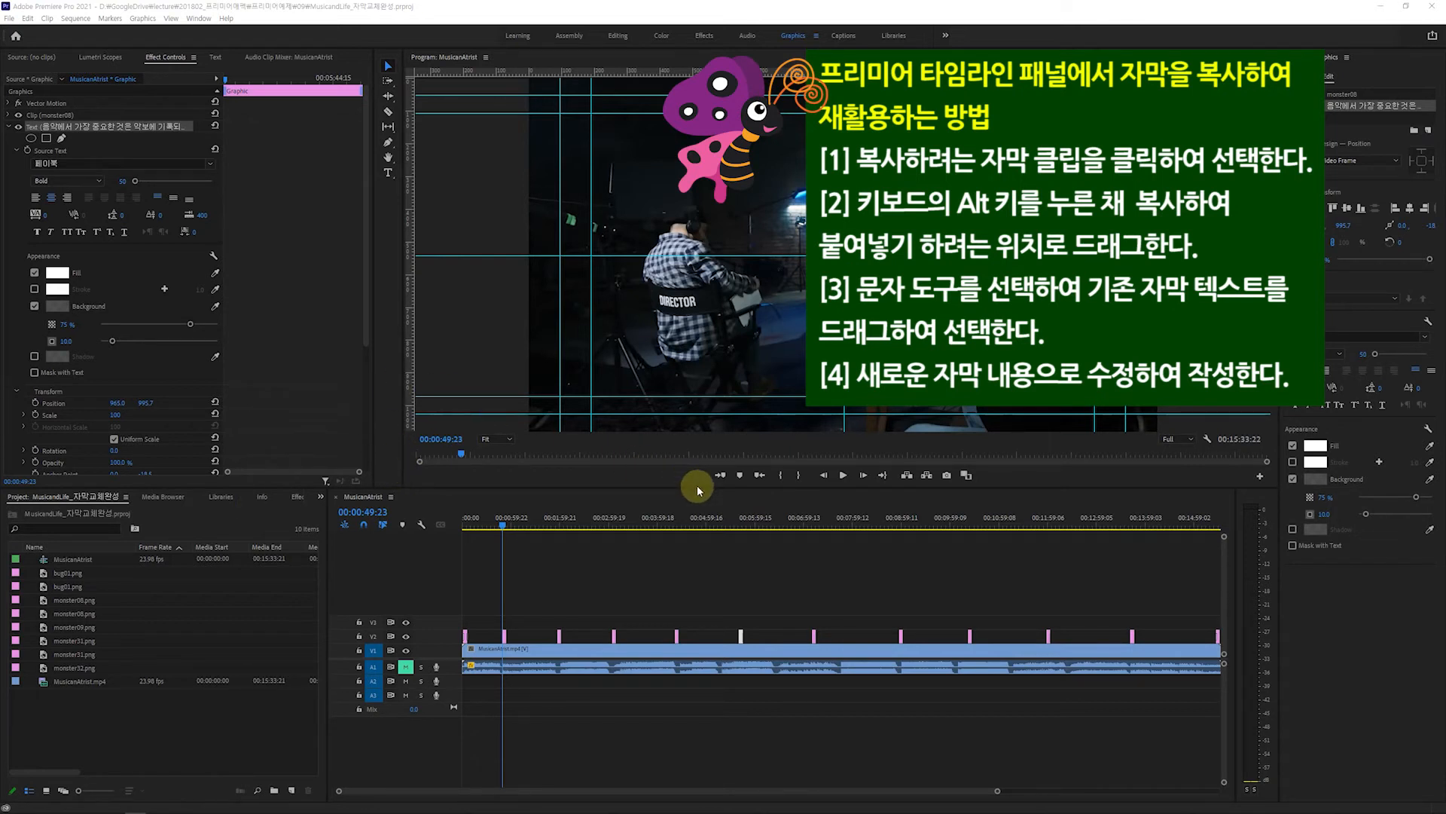
{"action": "left_click", "coordinate": [505, 526]}
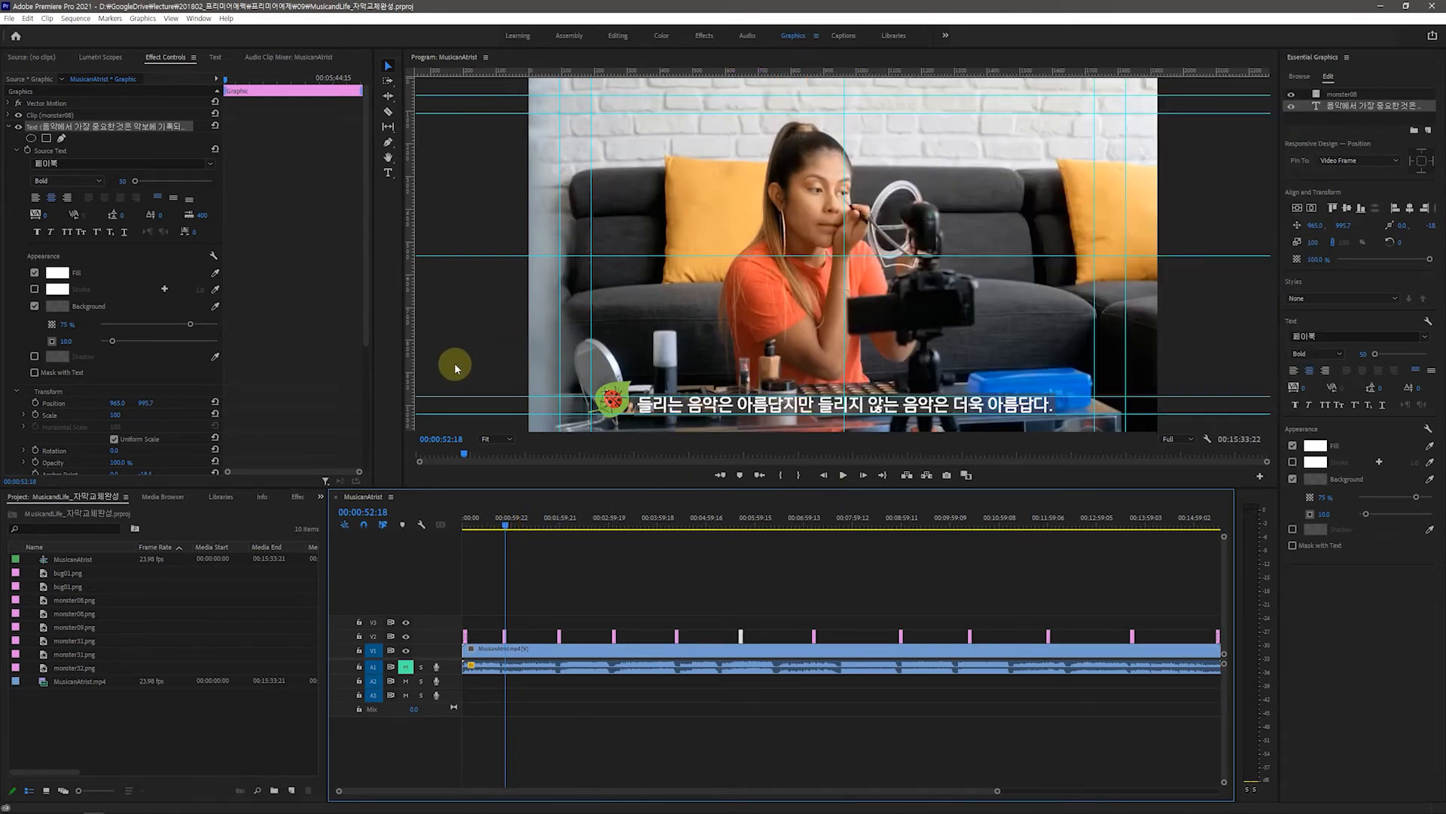
Open Replace Fonts in Projects, move the dialog clear of the subtitle preview, and select 페이북 Bold as the font for replacement.
{"action": "left_click", "coordinate": [143, 19]}
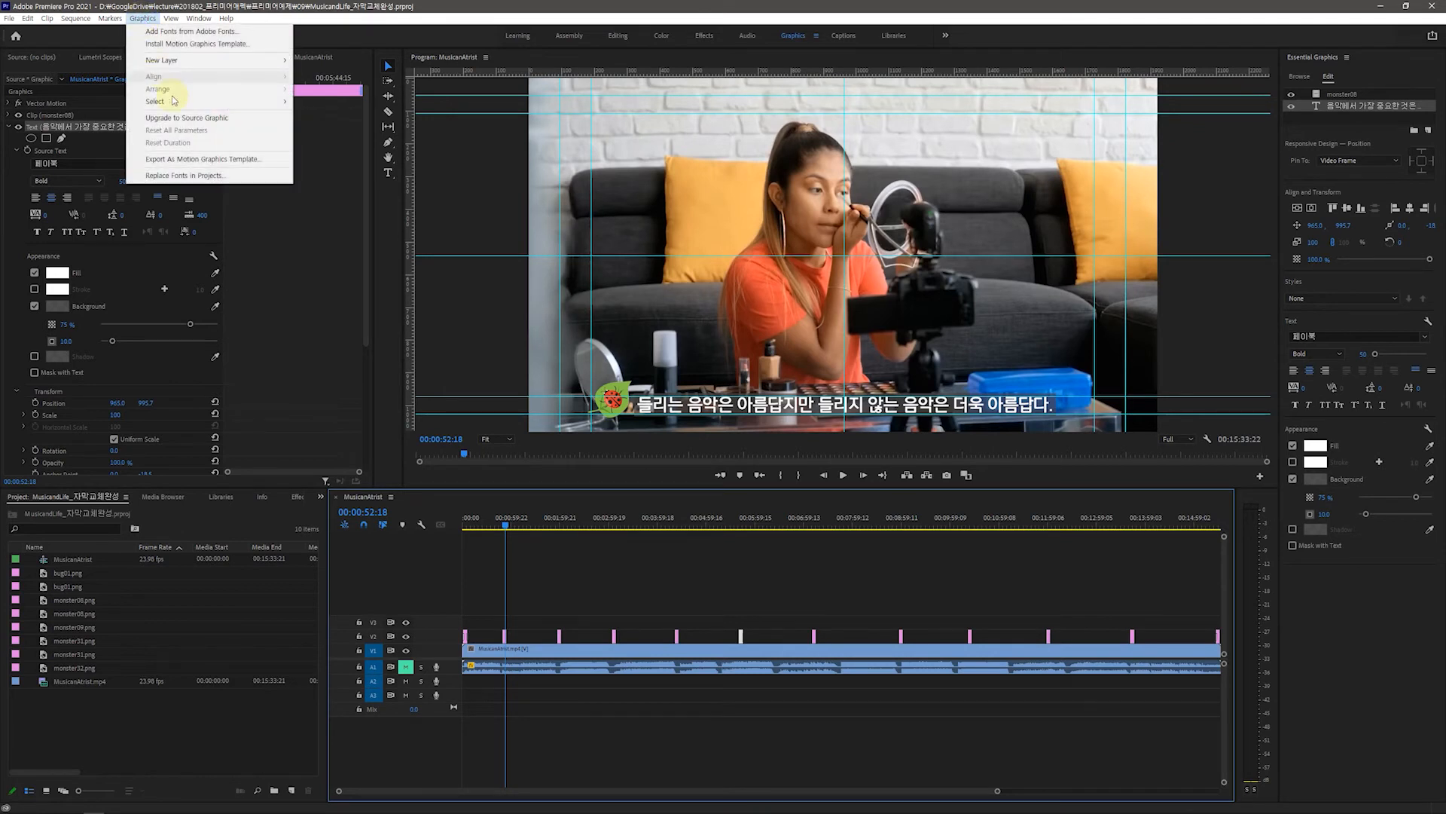
{"action": "left_click", "coordinate": [223, 175]}
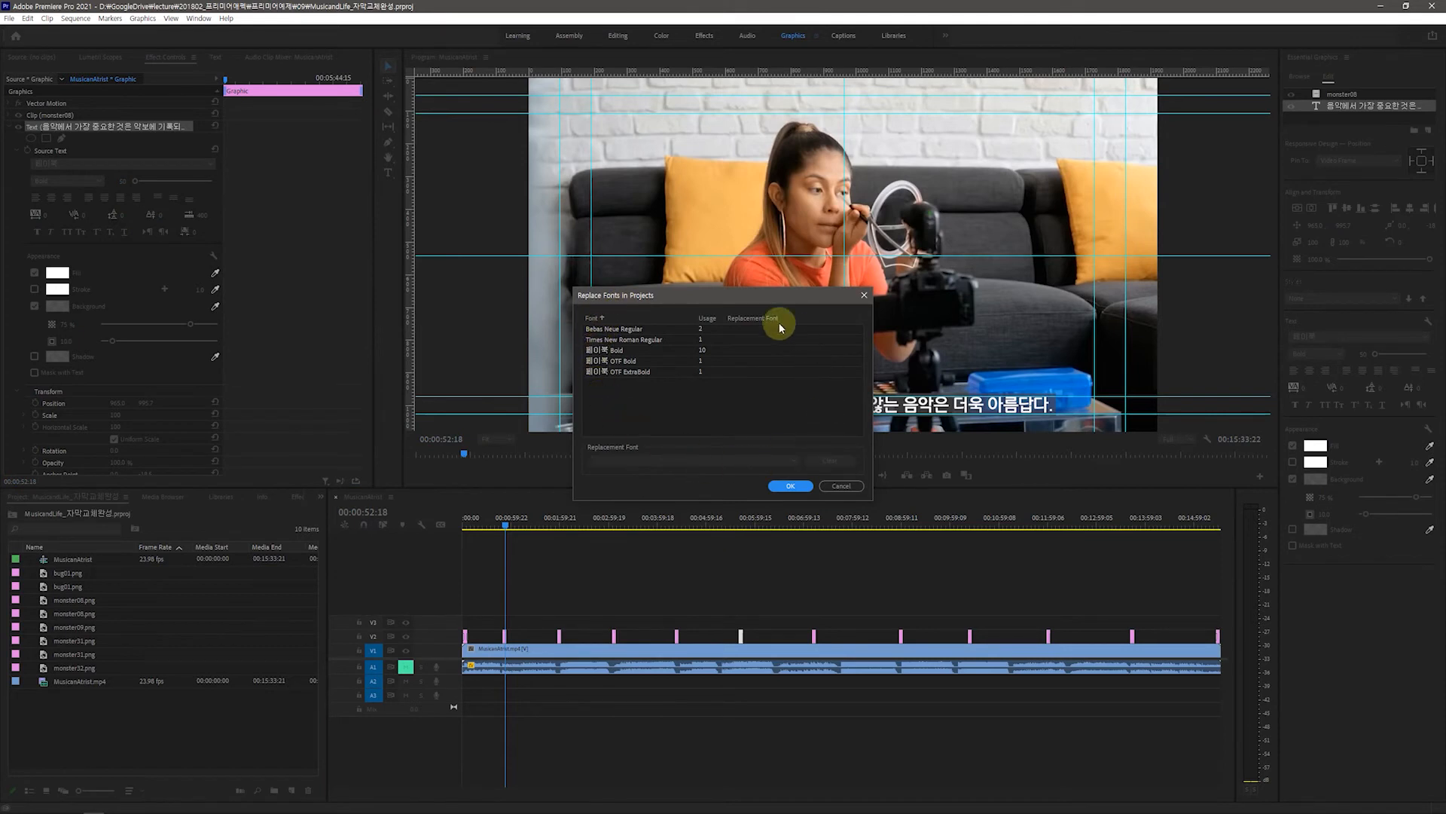
{"action": "left_click_drag", "start_coordinate": [727, 299], "coordinate": [807, 268]}
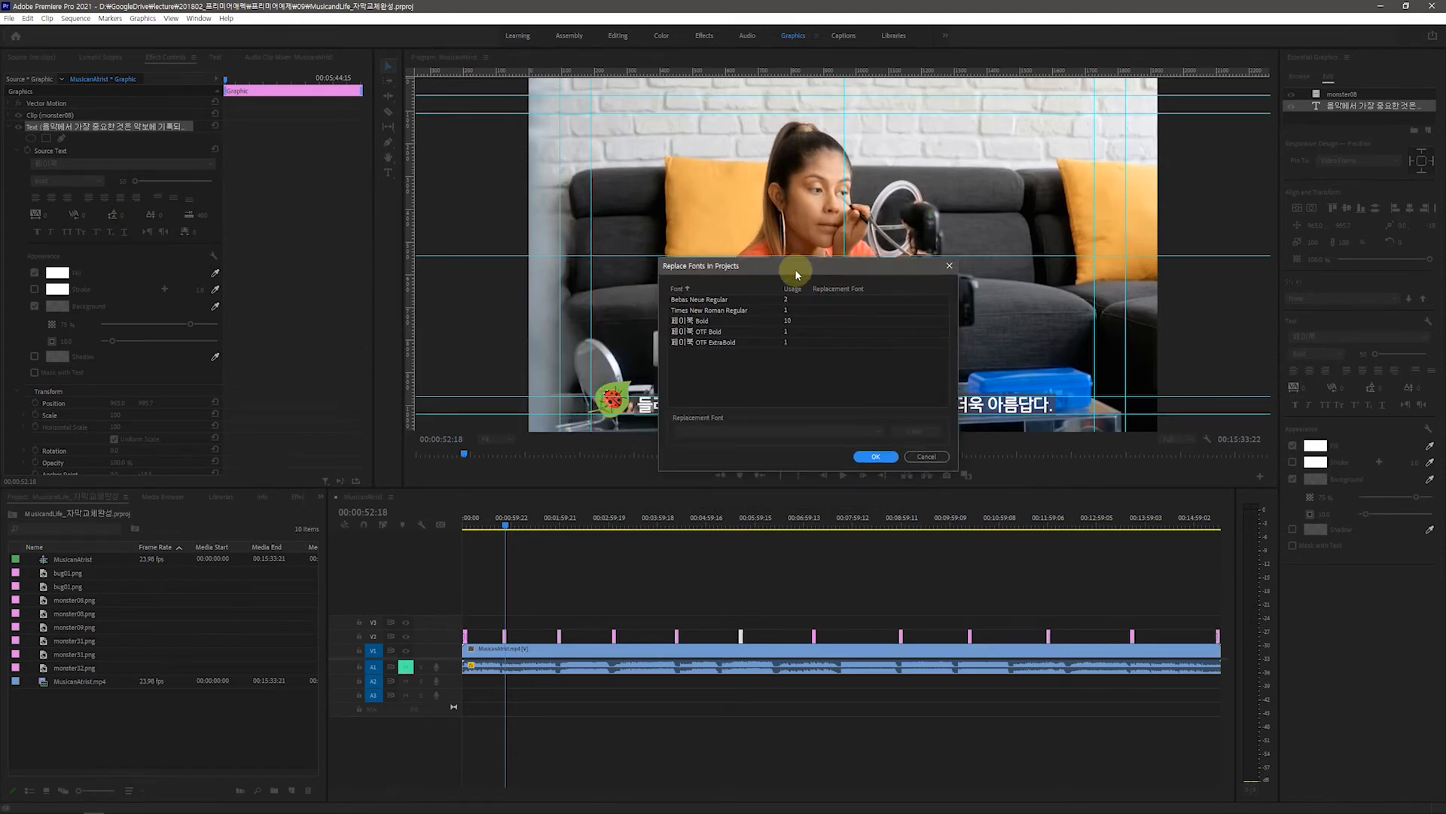
{"action": "left_click_drag", "start_coordinate": [844, 266], "coordinate": [856, 298]}
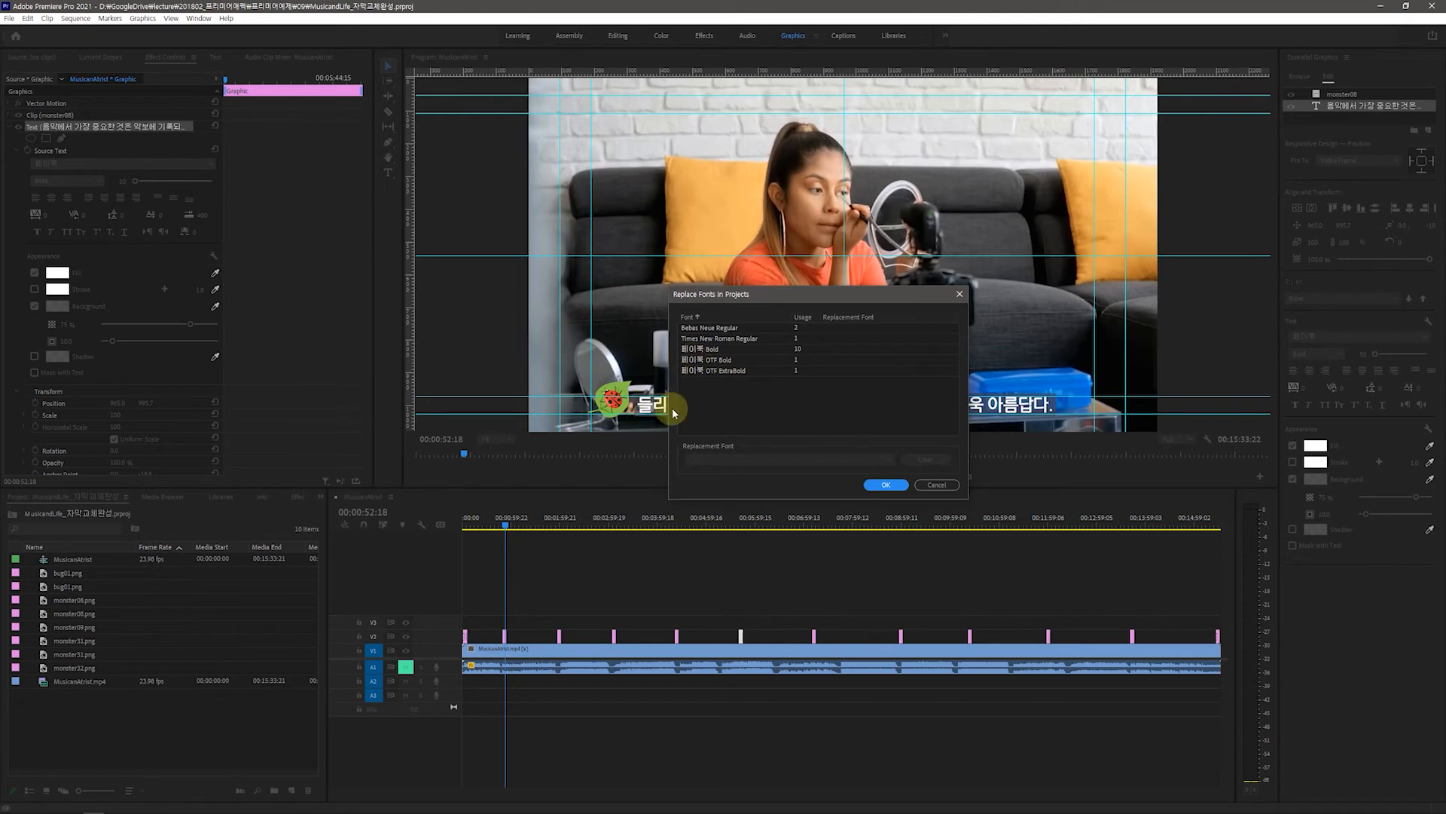
{"action": "left_click_drag", "start_coordinate": [788, 296], "coordinate": [897, 148]}
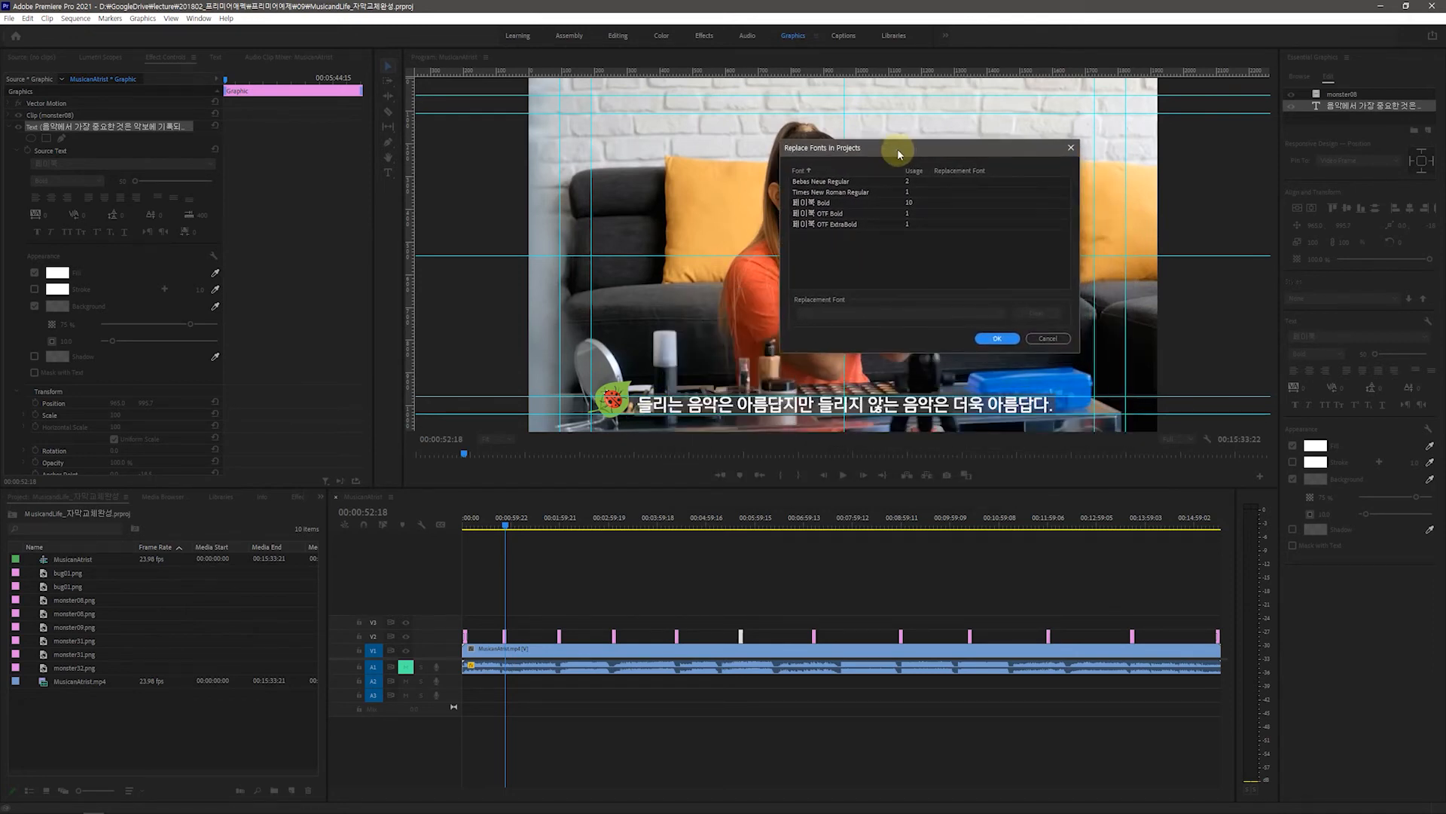
{"action": "left_click", "coordinate": [825, 205]}
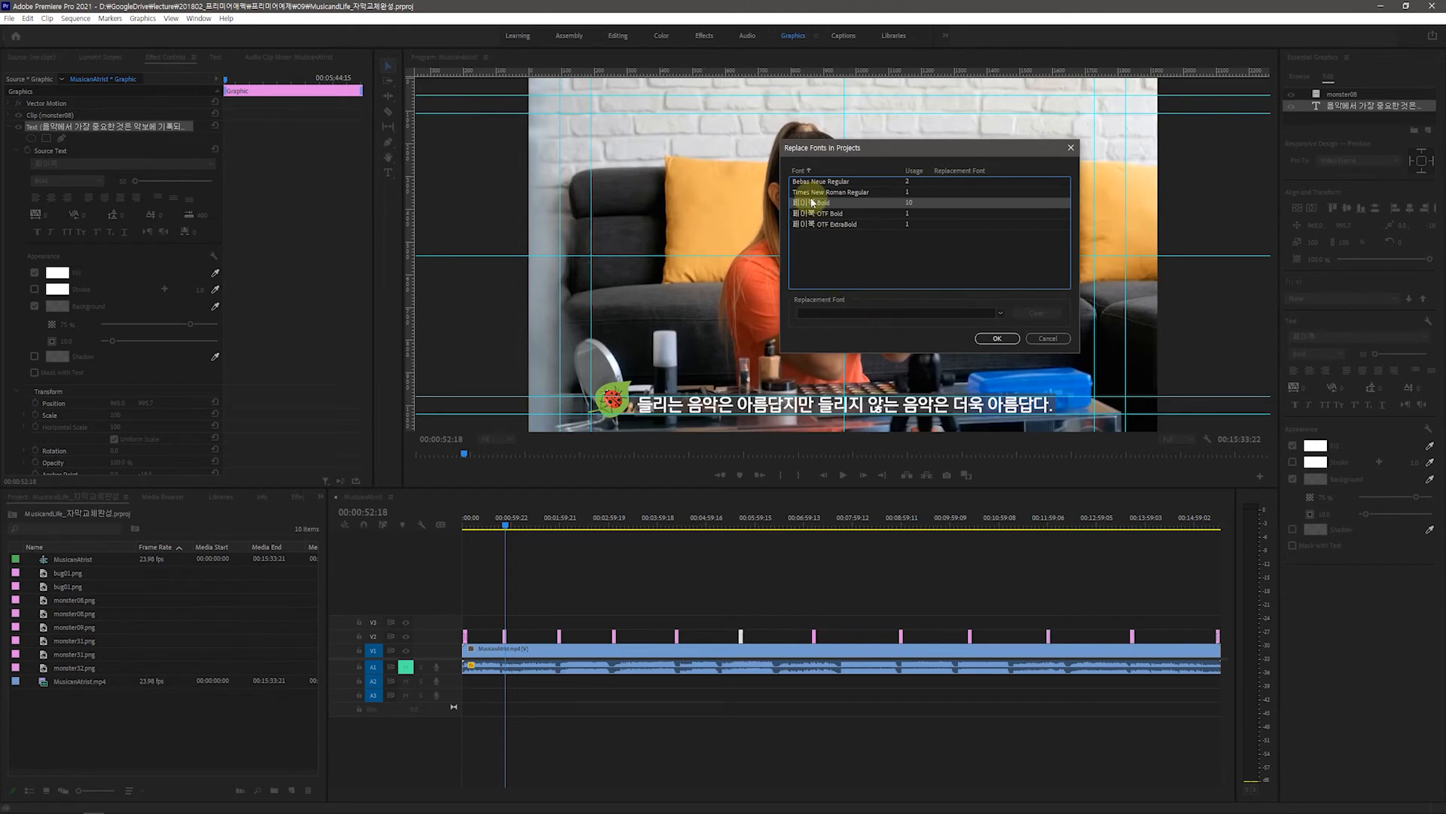
Assign 야놀자 야체 Regular as the replacement for 페이북 Bold and apply the change across the project.
{"action": "left_click", "coordinate": [1001, 314]}
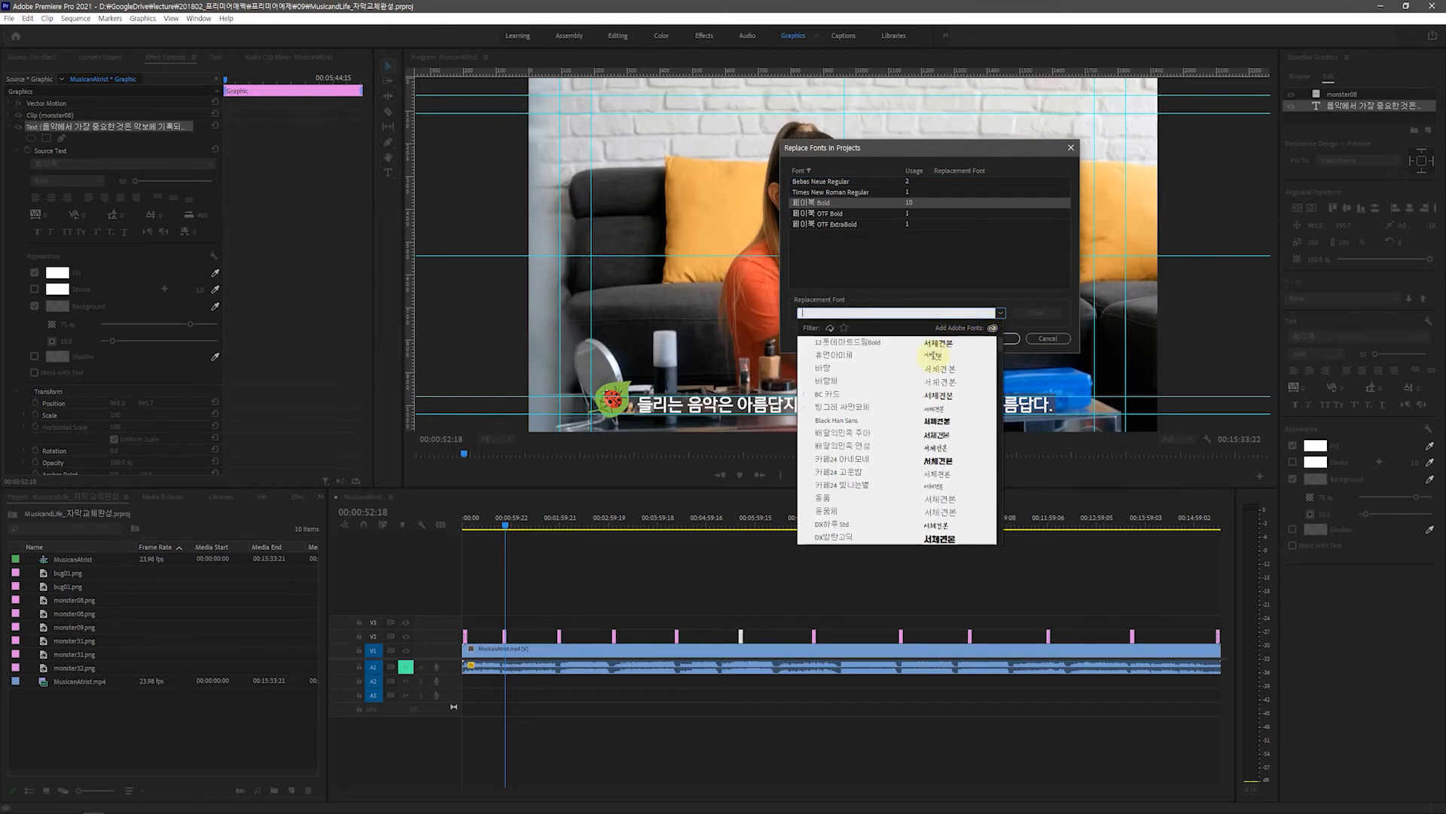
{"action": "scroll", "coordinate": [892, 372], "scroll_direction": "down", "scroll_amount": 1}
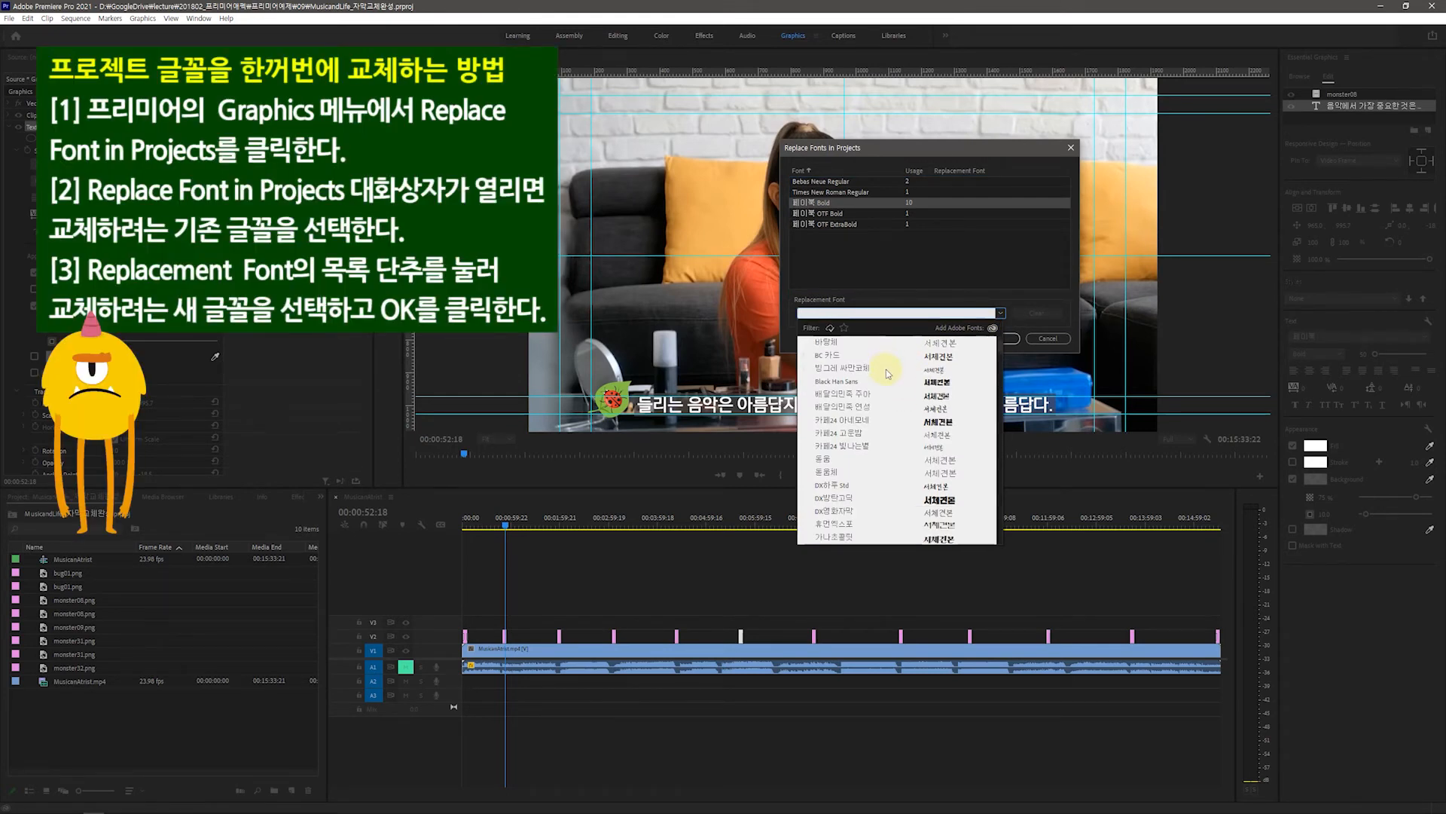
{"action": "scroll", "coordinate": [889, 374], "scroll_direction": "down", "scroll_amount": 1}
{"action": "scroll", "coordinate": [888, 371], "scroll_direction": "down", "scroll_amount": 4}
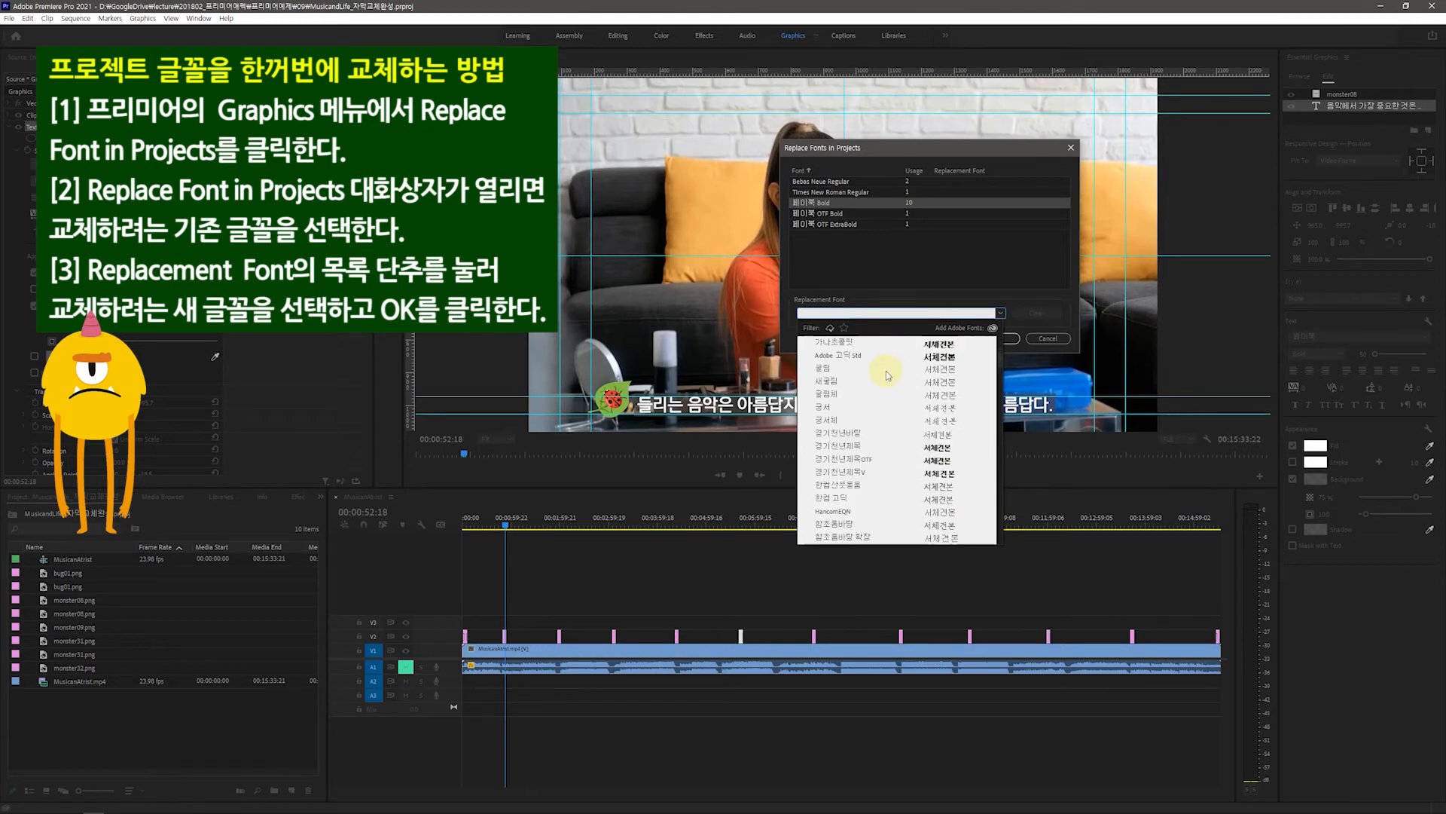
{"action": "scroll", "coordinate": [889, 374], "scroll_direction": "down", "scroll_amount": 2}
{"action": "scroll", "coordinate": [898, 386], "scroll_direction": "down", "scroll_amount": 6}
{"action": "scroll", "coordinate": [907, 406], "scroll_direction": "down", "scroll_amount": 6}
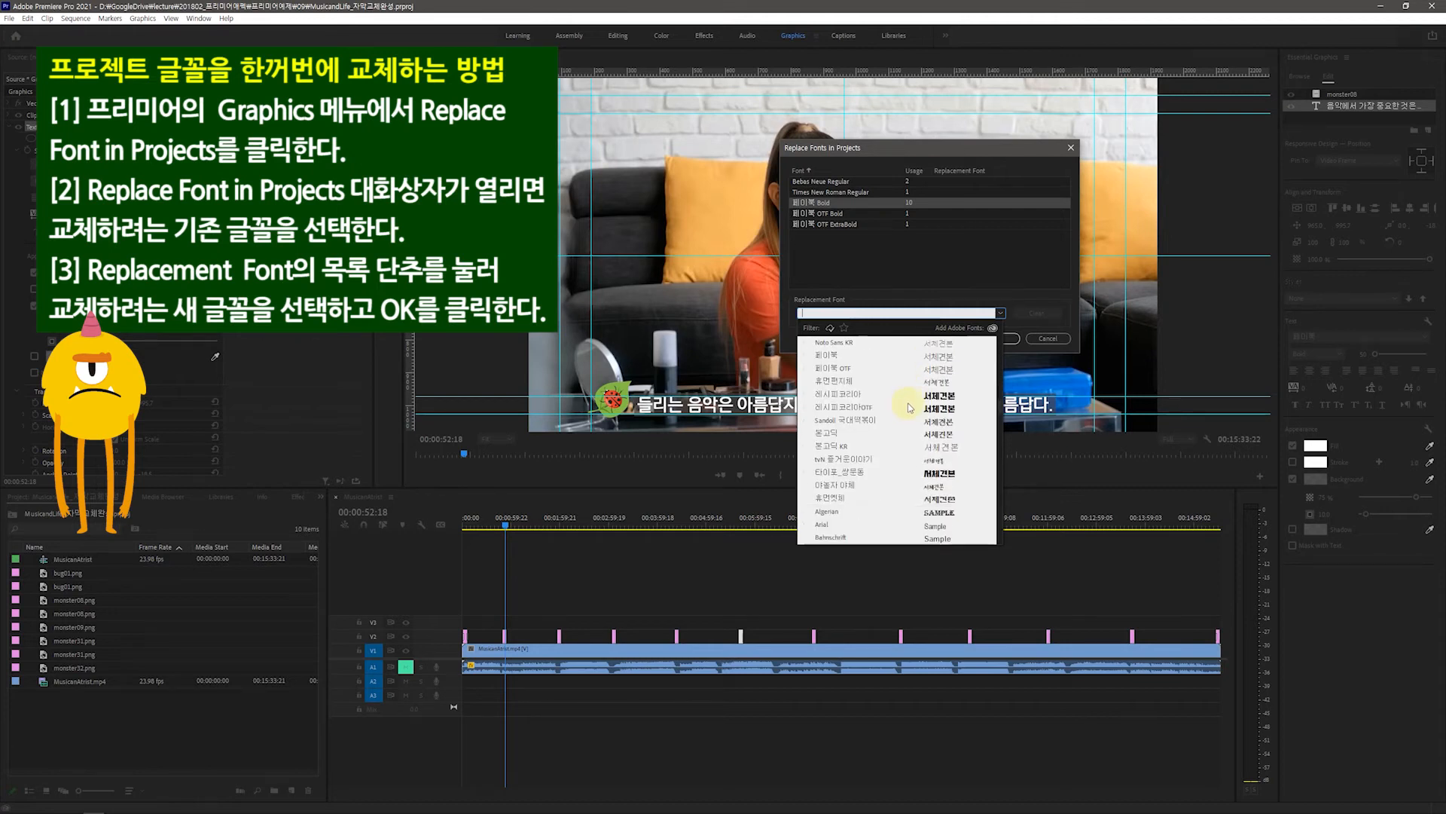
{"action": "left_click", "coordinate": [841, 488]}
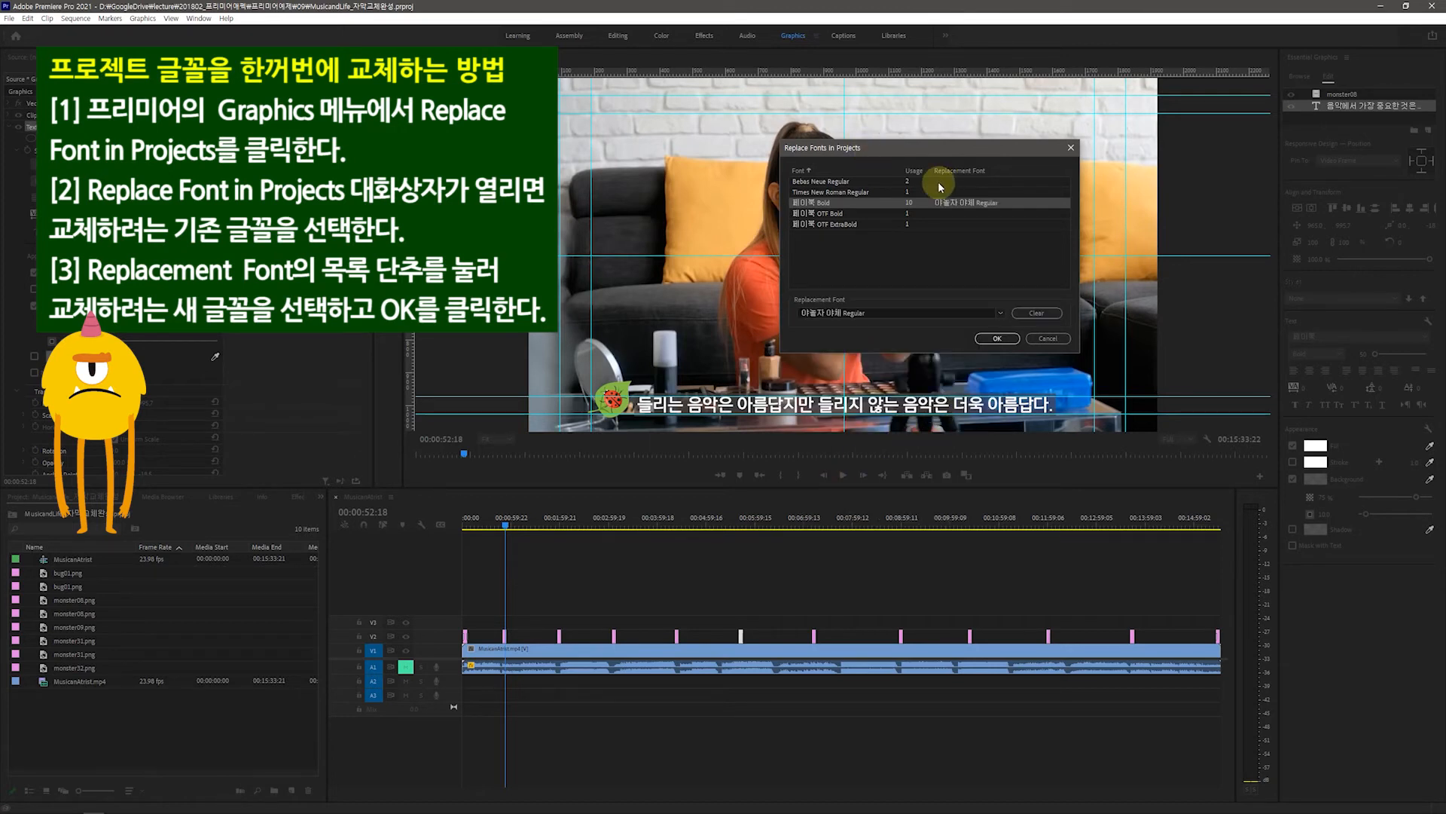
{"action": "left_click_drag", "start_coordinate": [927, 151], "coordinate": [1084, 164]}
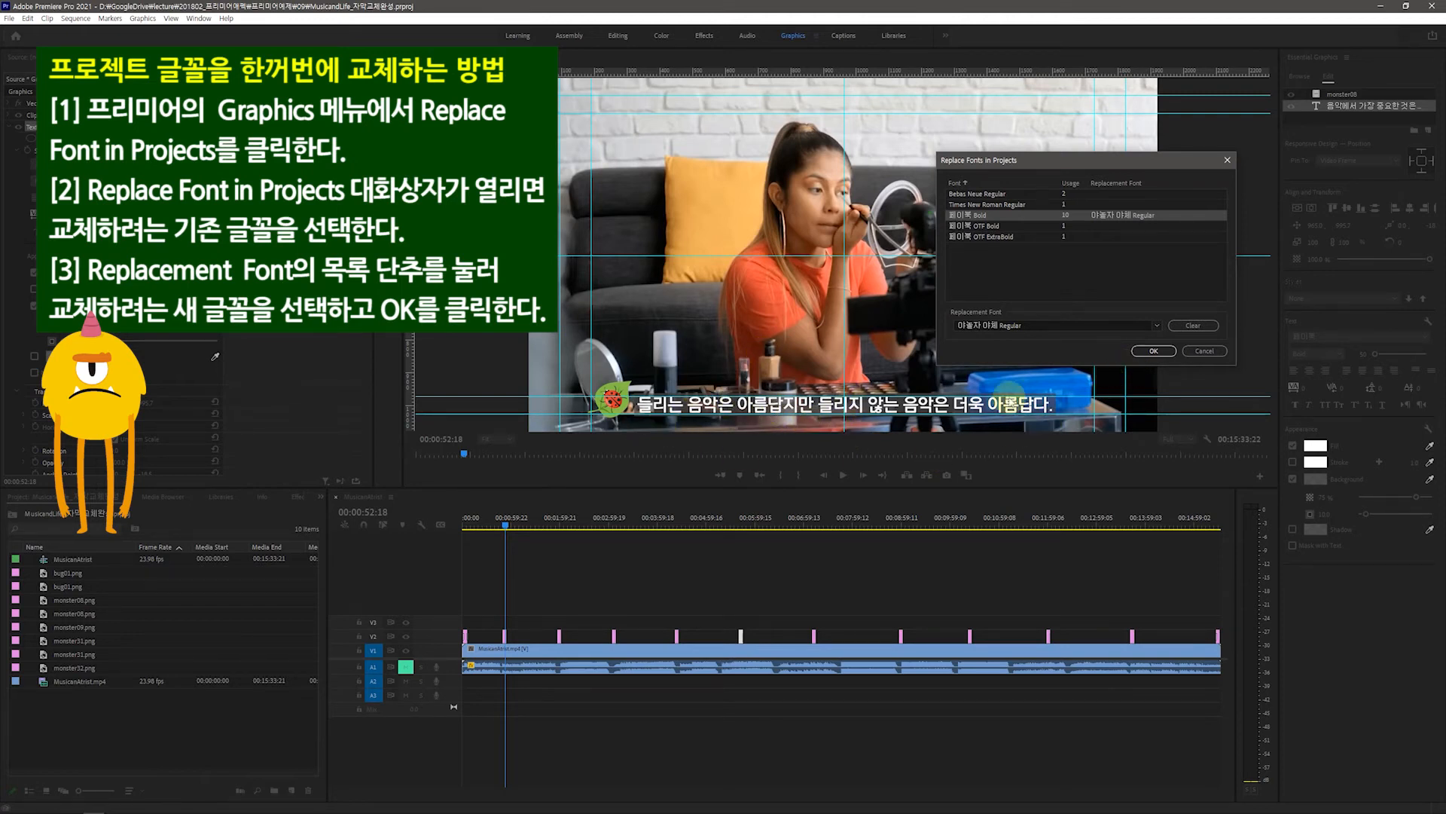
{"action": "left_click", "coordinate": [1156, 350]}
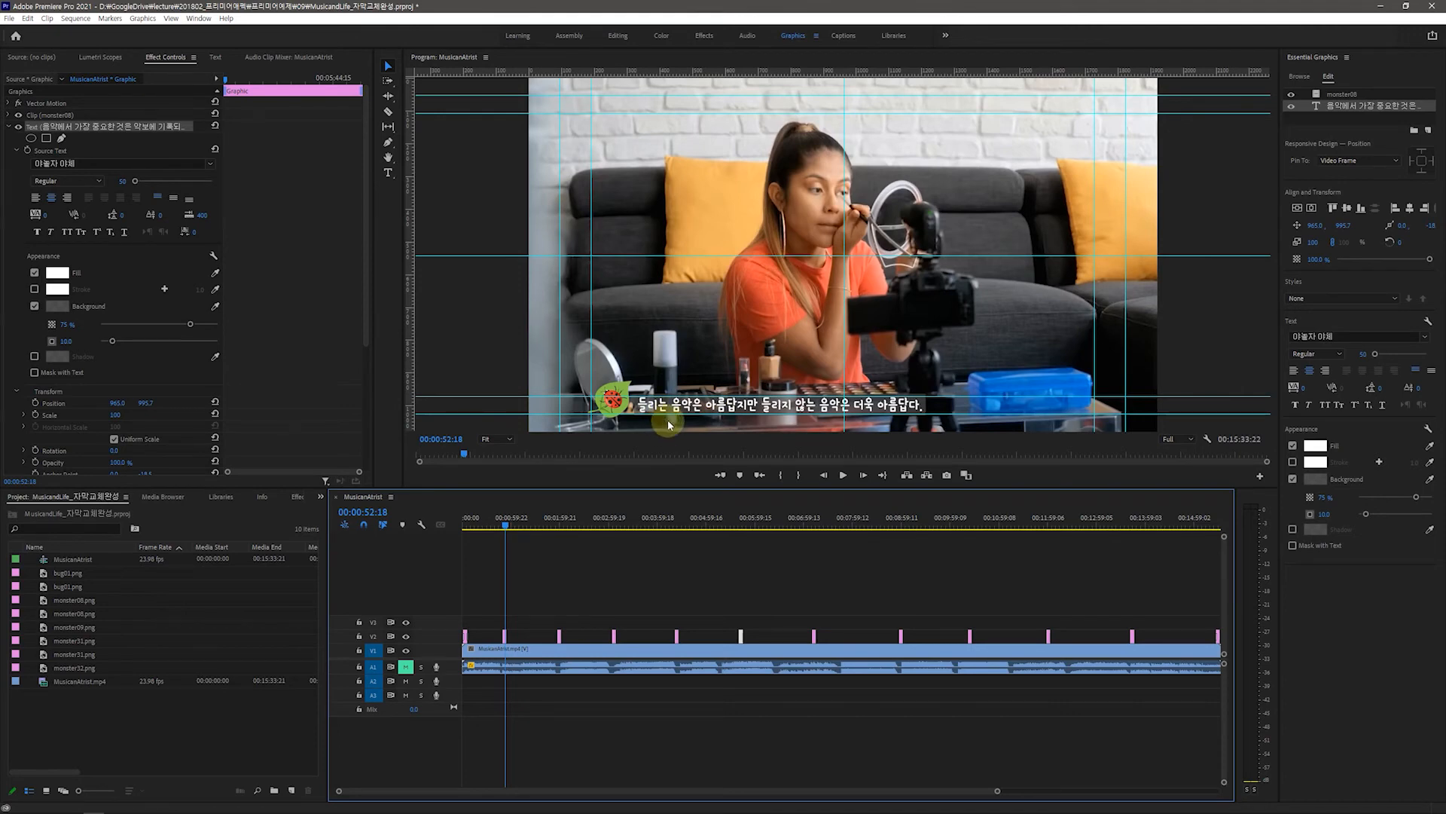
Check the font on the 00:01:58:16 subtitle and set the text size of the 00:00:52:18 subtitle to 60.
{"action": "left_click_drag", "start_coordinate": [510, 520], "coordinate": [557, 523]}
{"action": "key", "text": "space"}
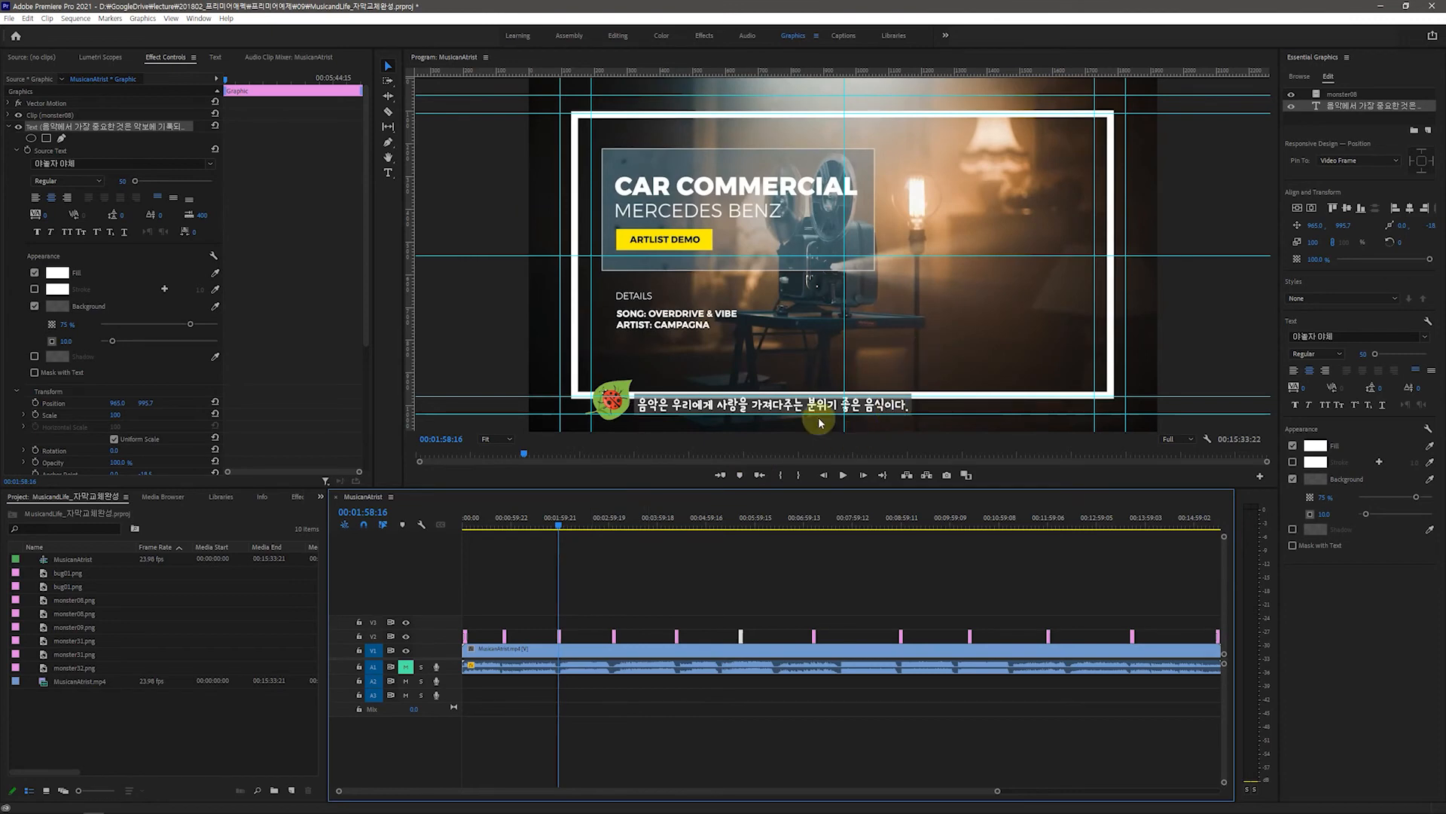
{"action": "left_click_drag", "start_coordinate": [559, 524], "coordinate": [507, 566]}
{"action": "left_click", "coordinate": [647, 410]}
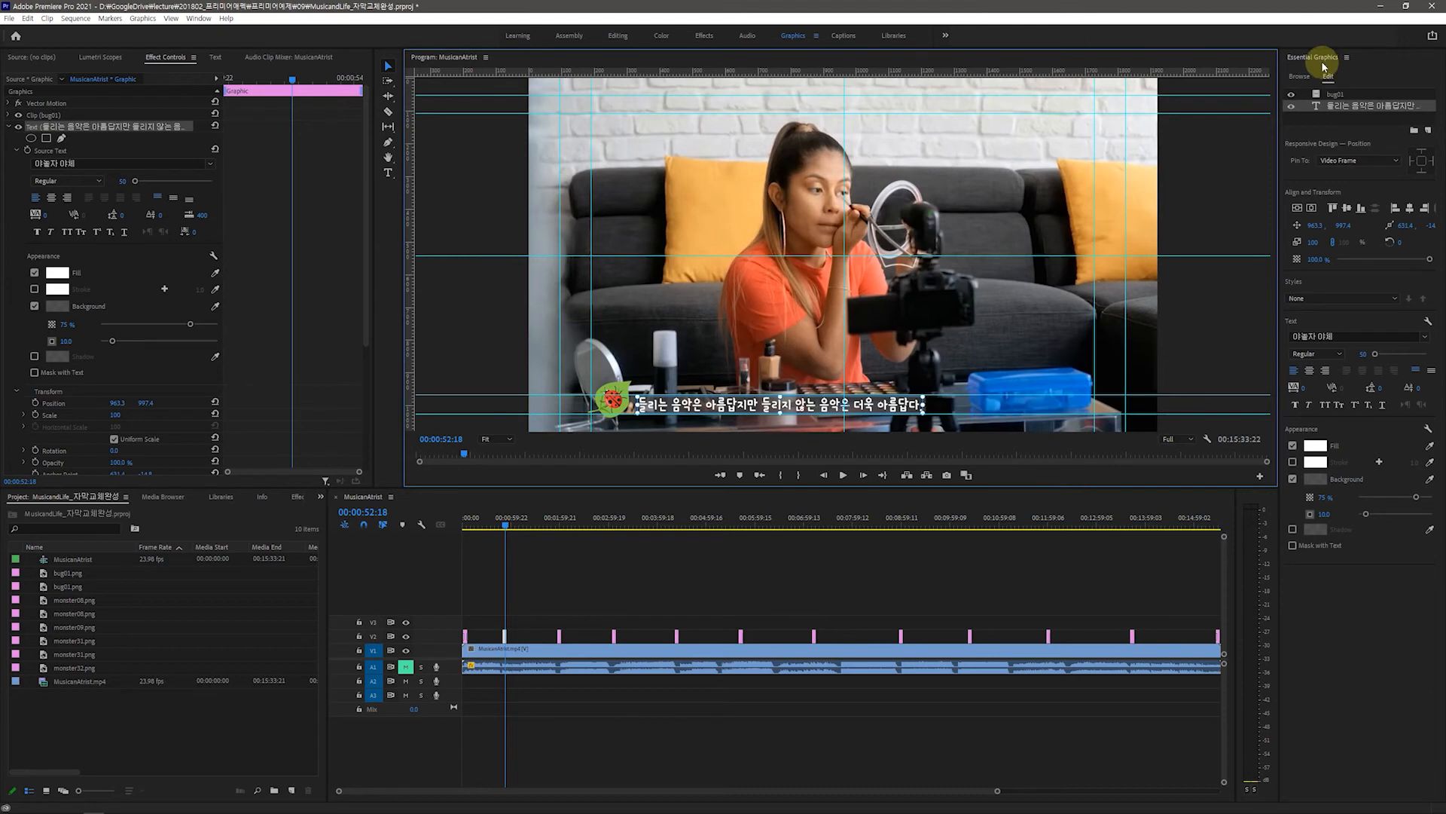
{"action": "left_click", "coordinate": [1361, 354]}
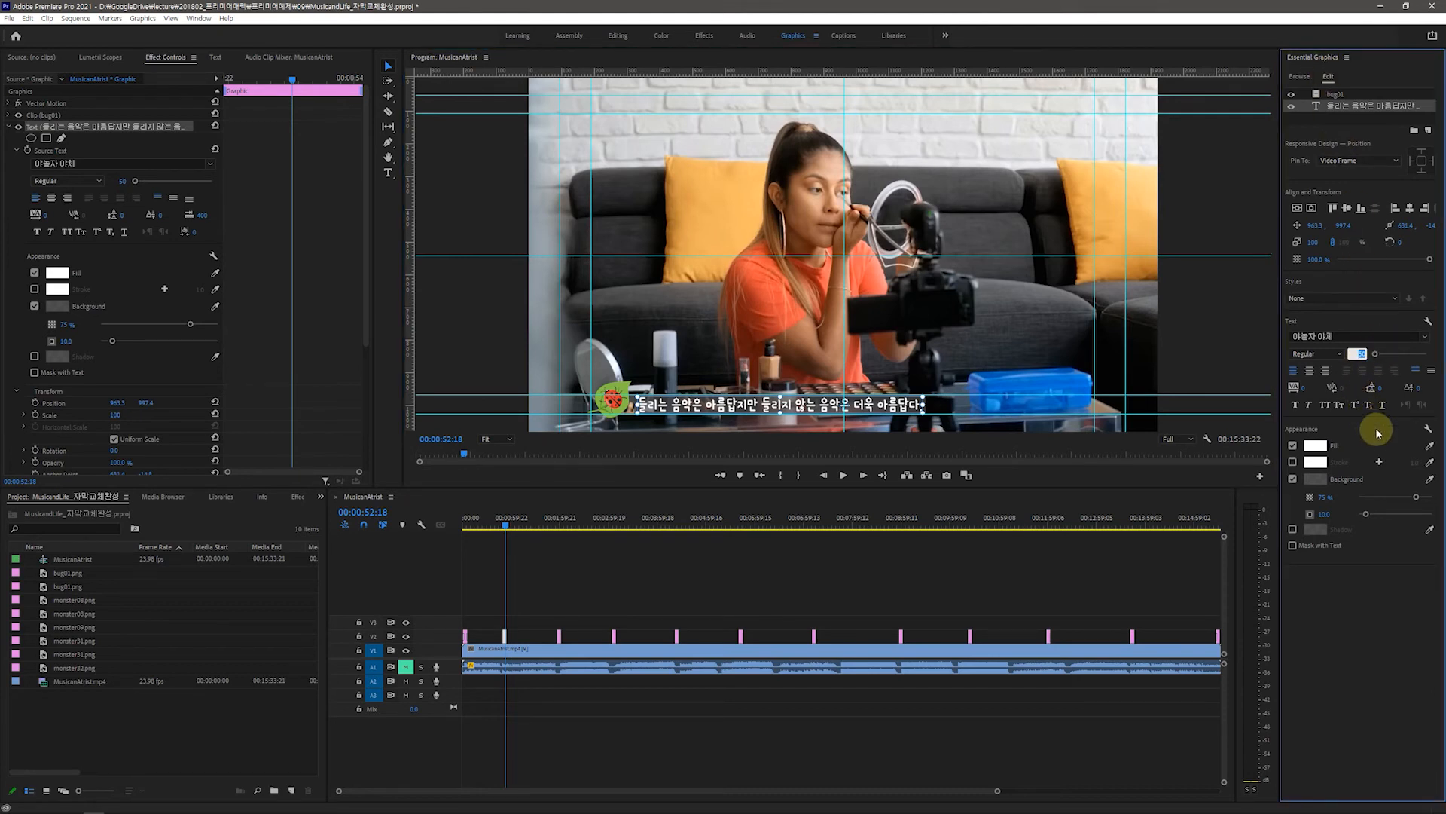
{"action": "type", "text": "60"}
{"action": "key", "text": "Return"}
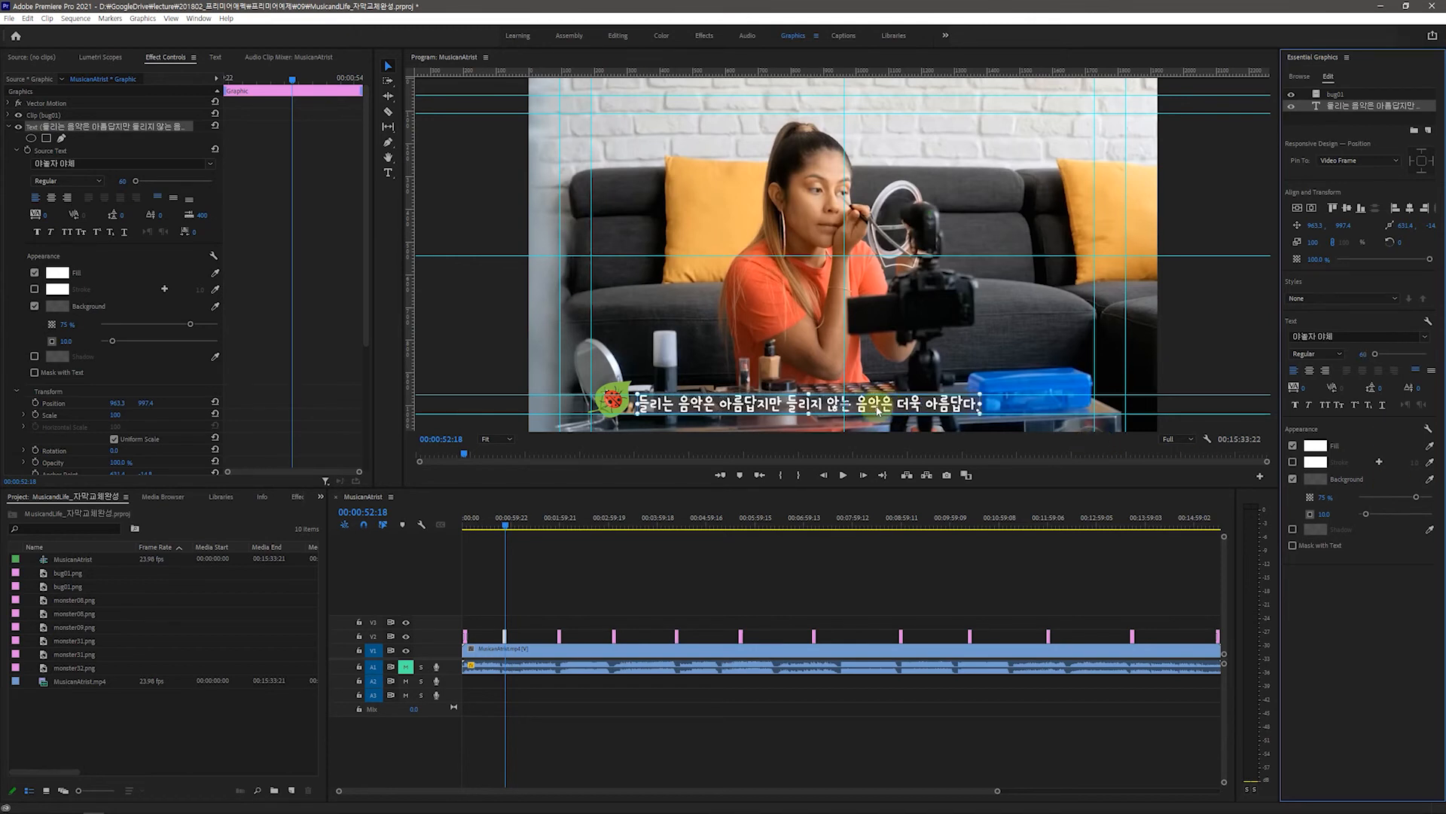
Centre the 00:00:52:18 subtitle text horizontally in the frame and move its bug icon to the start of the sentence.
{"action": "mouse_move", "coordinate": [877, 409]}
{"action": "left_mouse_down"}
{"action": "mouse_move", "coordinate": [913, 410]}
{"action": "mouse_move", "coordinate": [851, 410]}
{"action": "left_mouse_up"}
{"action": "left_click_drag", "start_coordinate": [617, 393], "coordinate": [652, 398]}
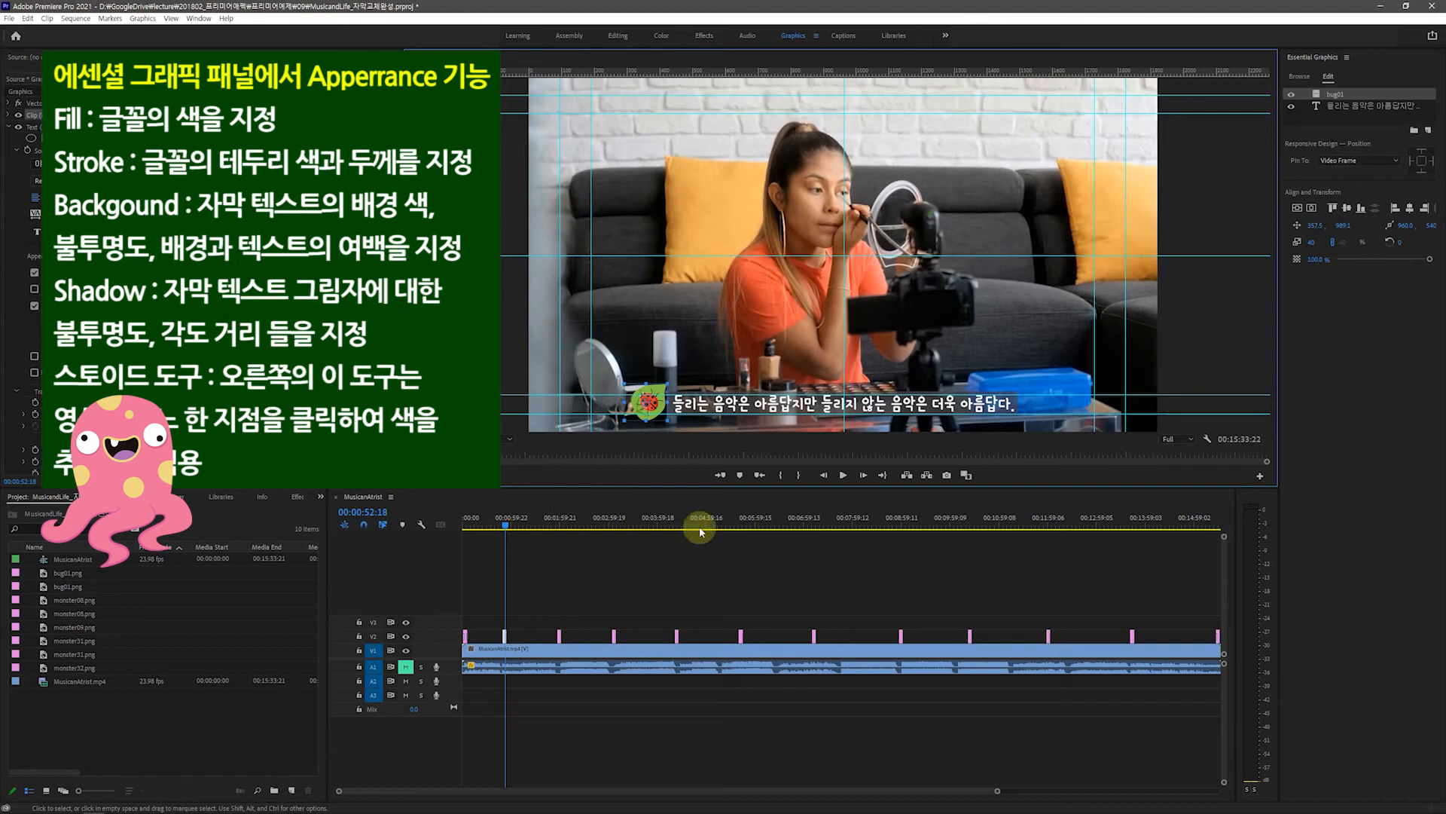
{"action": "left_click", "coordinate": [852, 411]}
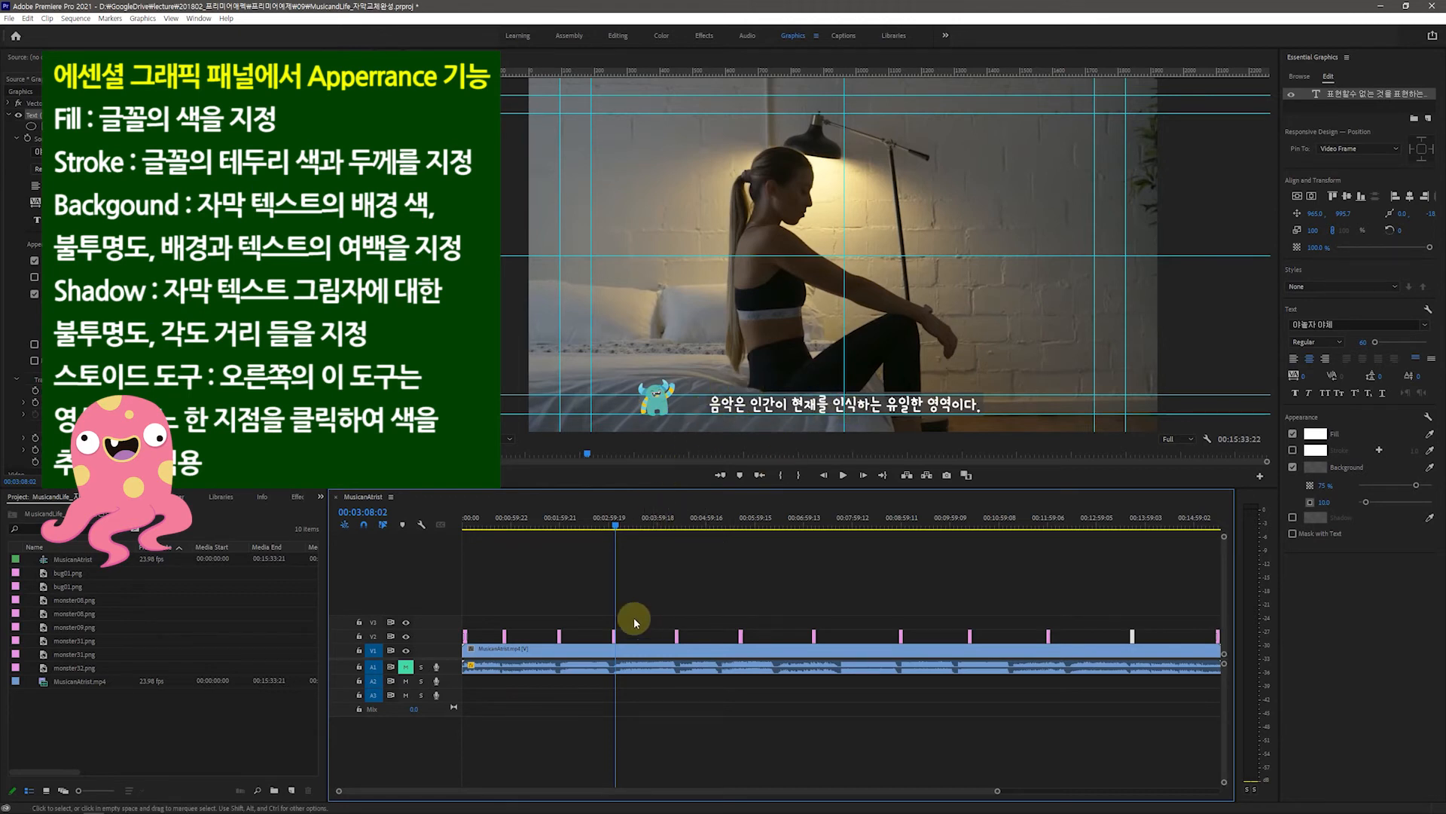
Move the monster icons of the 00:03:08:02 and 00:04:25:03 subtitles closer to the start of their text.
{"action": "left_click", "coordinate": [660, 393]}
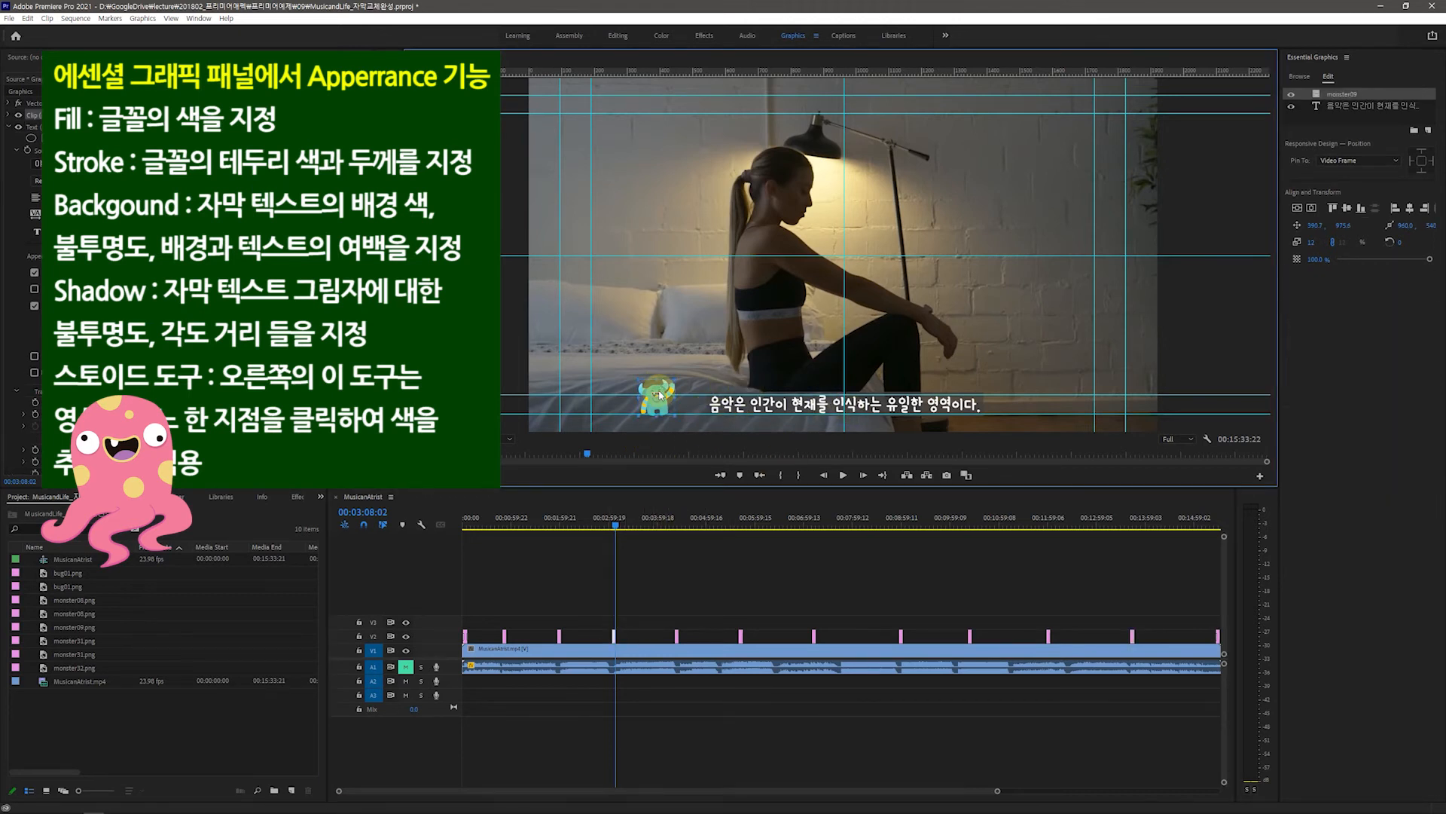
{"action": "left_click_drag", "start_coordinate": [660, 393], "coordinate": [689, 396]}
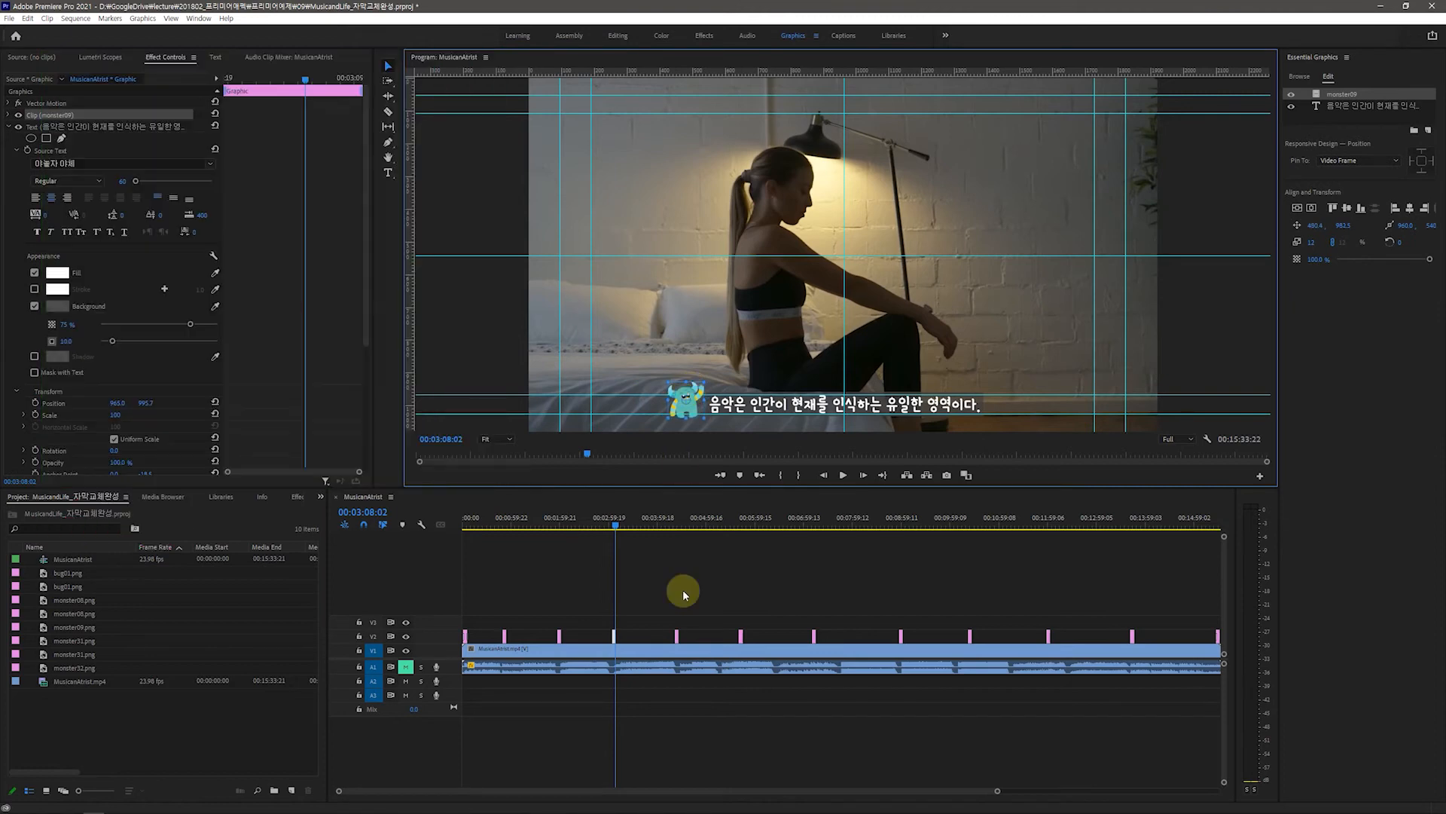
{"action": "left_click_drag", "start_coordinate": [616, 522], "coordinate": [679, 550]}
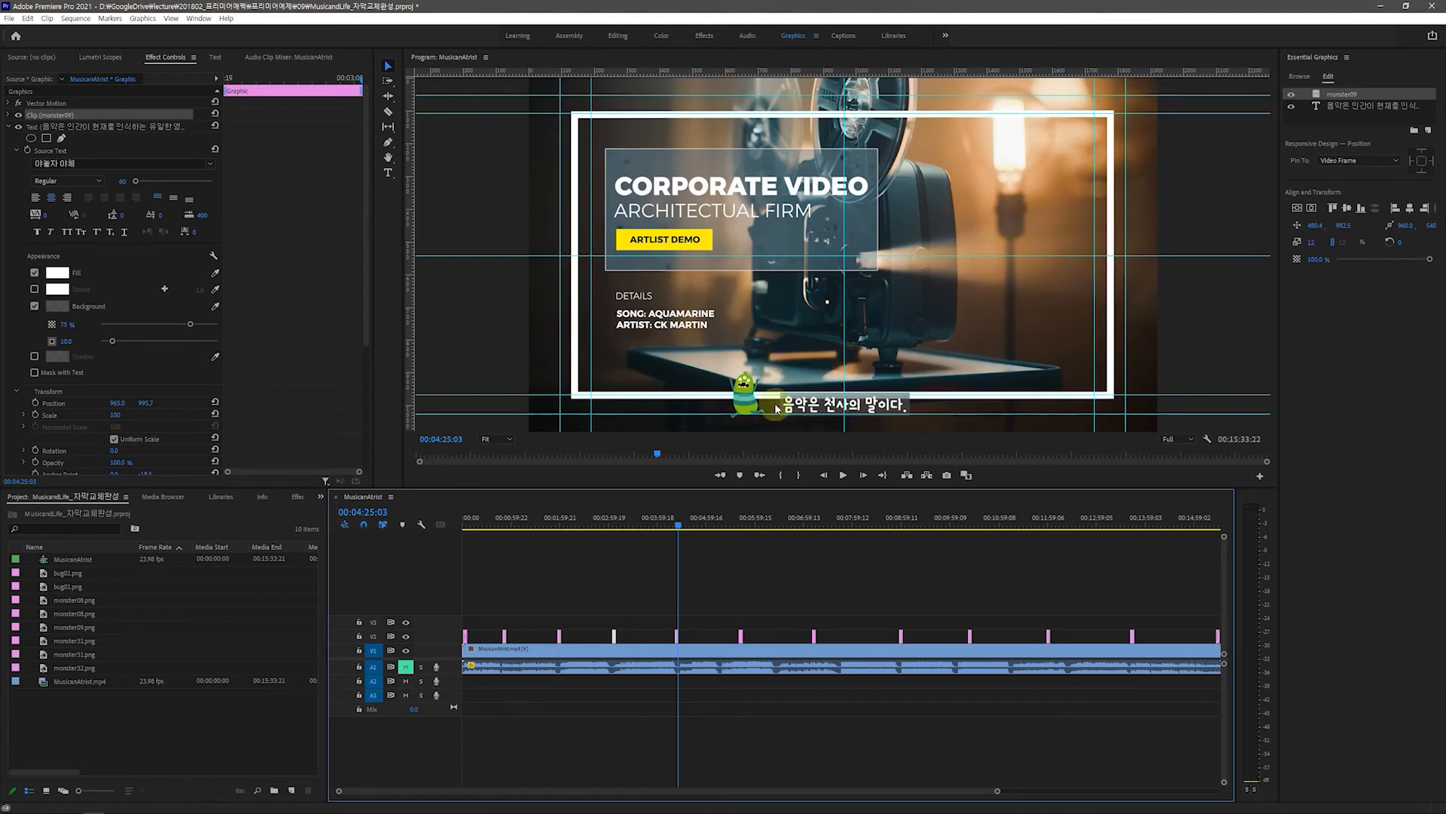
{"action": "left_click", "coordinate": [746, 389]}
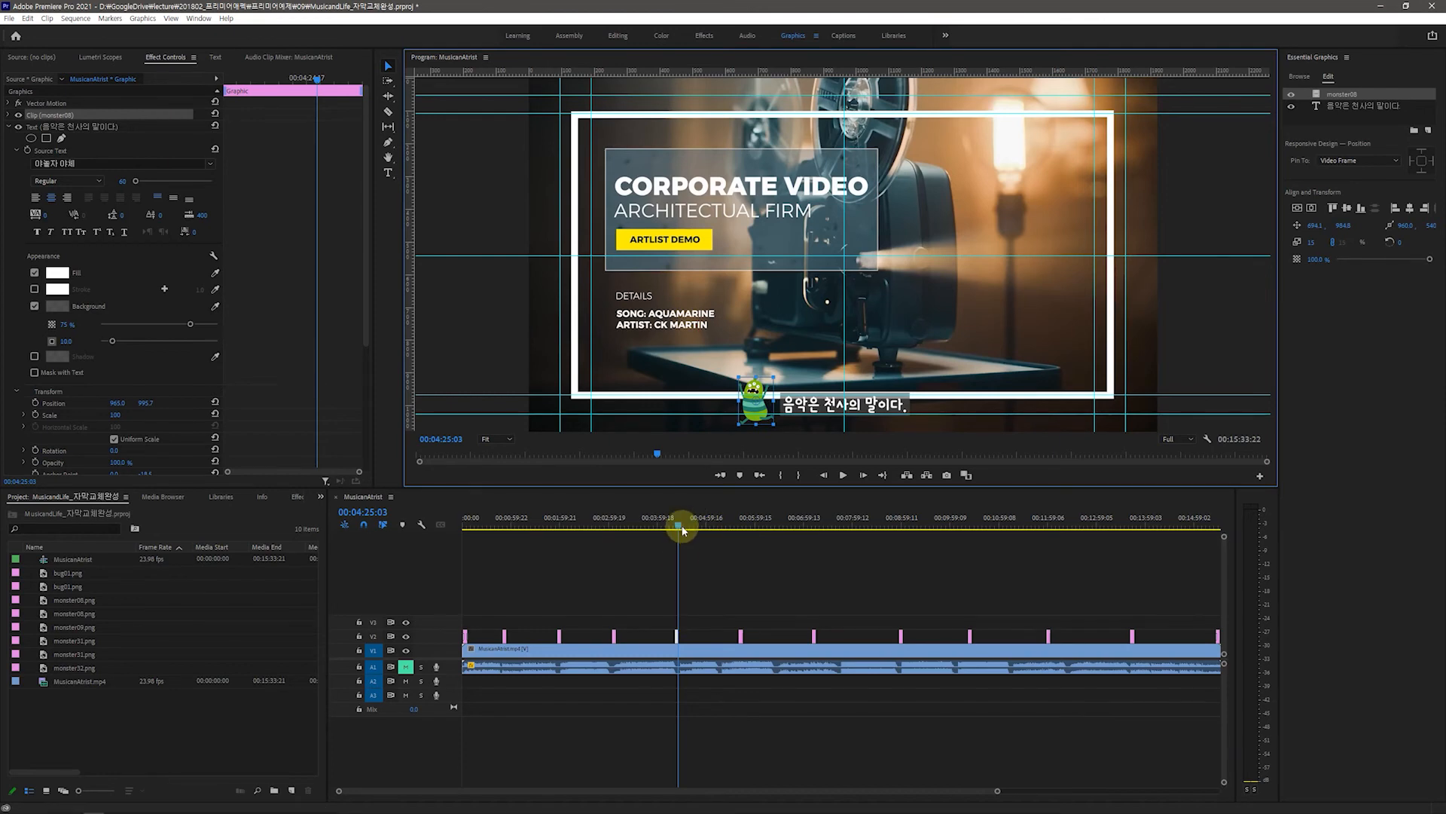
Shift the monster icons of the 00:05:42:04 subtitle and the one following it closer to their text.
{"action": "left_click_drag", "start_coordinate": [681, 526], "coordinate": [742, 549]}
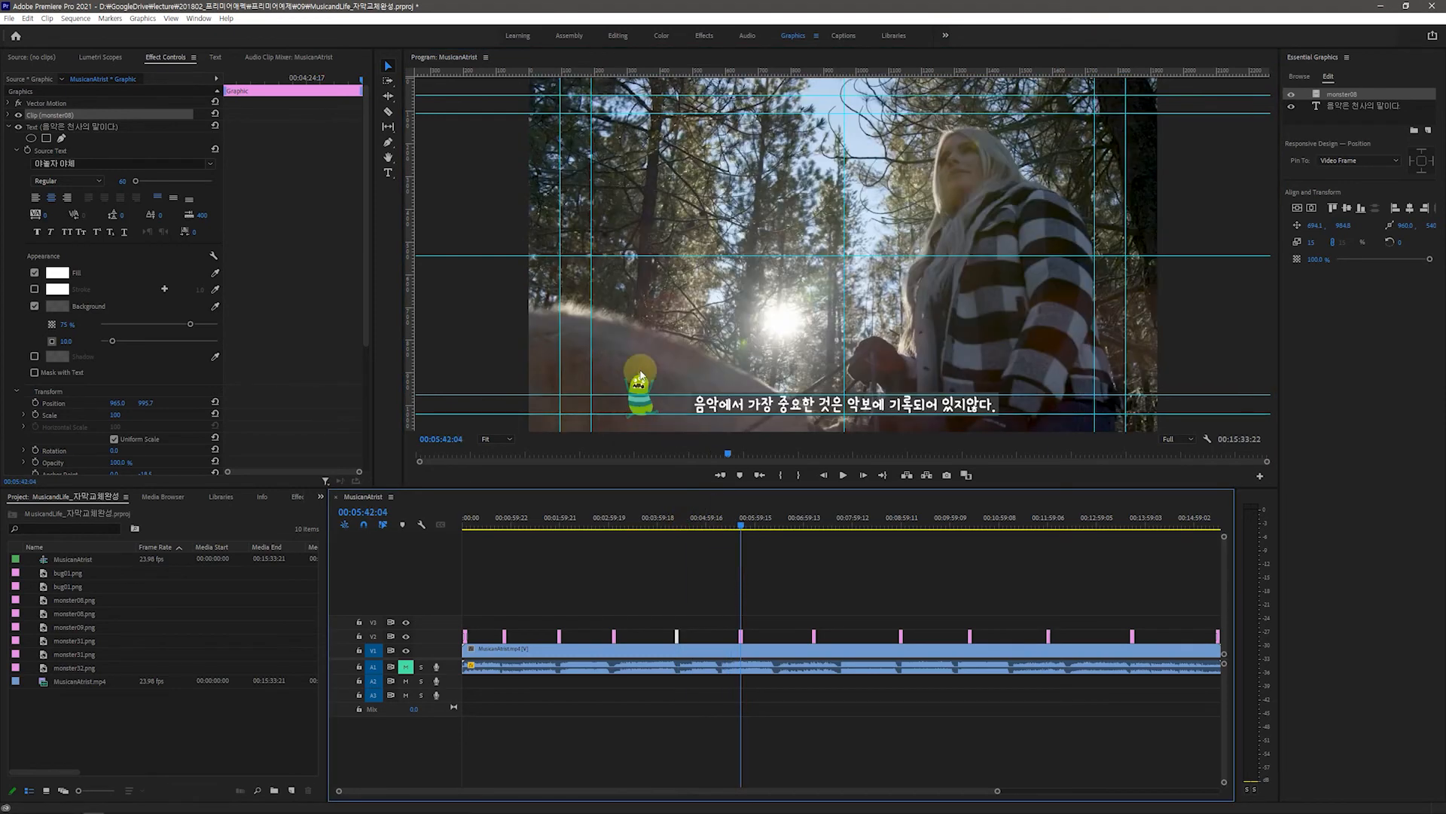
{"action": "left_click_drag", "start_coordinate": [639, 390], "coordinate": [667, 393]}
{"action": "left_click_drag", "start_coordinate": [741, 527], "coordinate": [815, 539]}
{"action": "left_click_drag", "start_coordinate": [671, 378], "coordinate": [693, 387]}
Move the icons of the 00:08:59:23 and 00:10:23:22 subtitles closer to their text and park the playhead at 00:11:59:17.
{"action": "left_click_drag", "start_coordinate": [813, 527], "coordinate": [901, 550]}
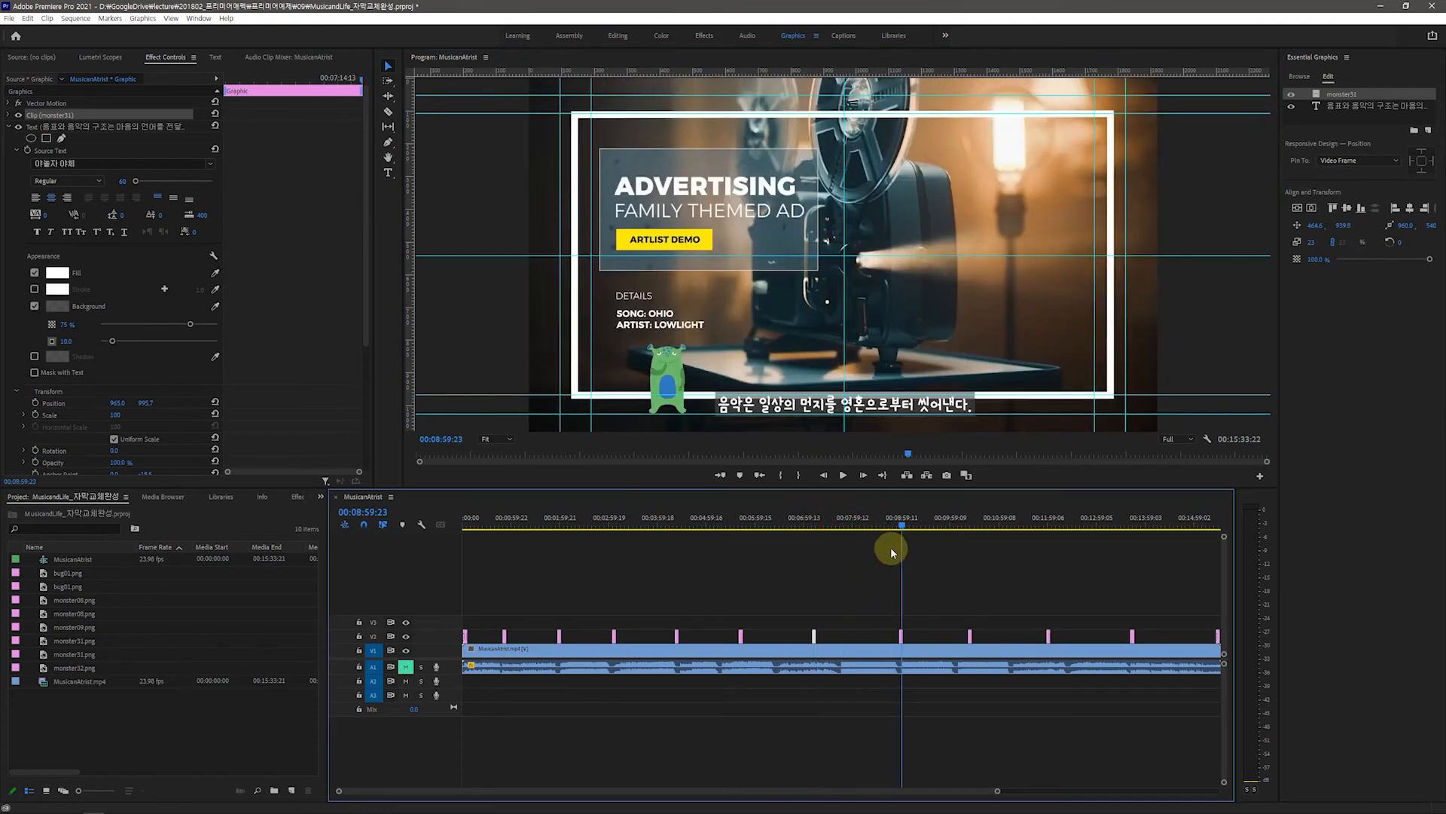
{"action": "left_click_drag", "start_coordinate": [663, 372], "coordinate": [684, 377]}
{"action": "left_click_drag", "start_coordinate": [902, 527], "coordinate": [969, 541]}
{"action": "left_click_drag", "start_coordinate": [616, 383], "coordinate": [656, 386]}
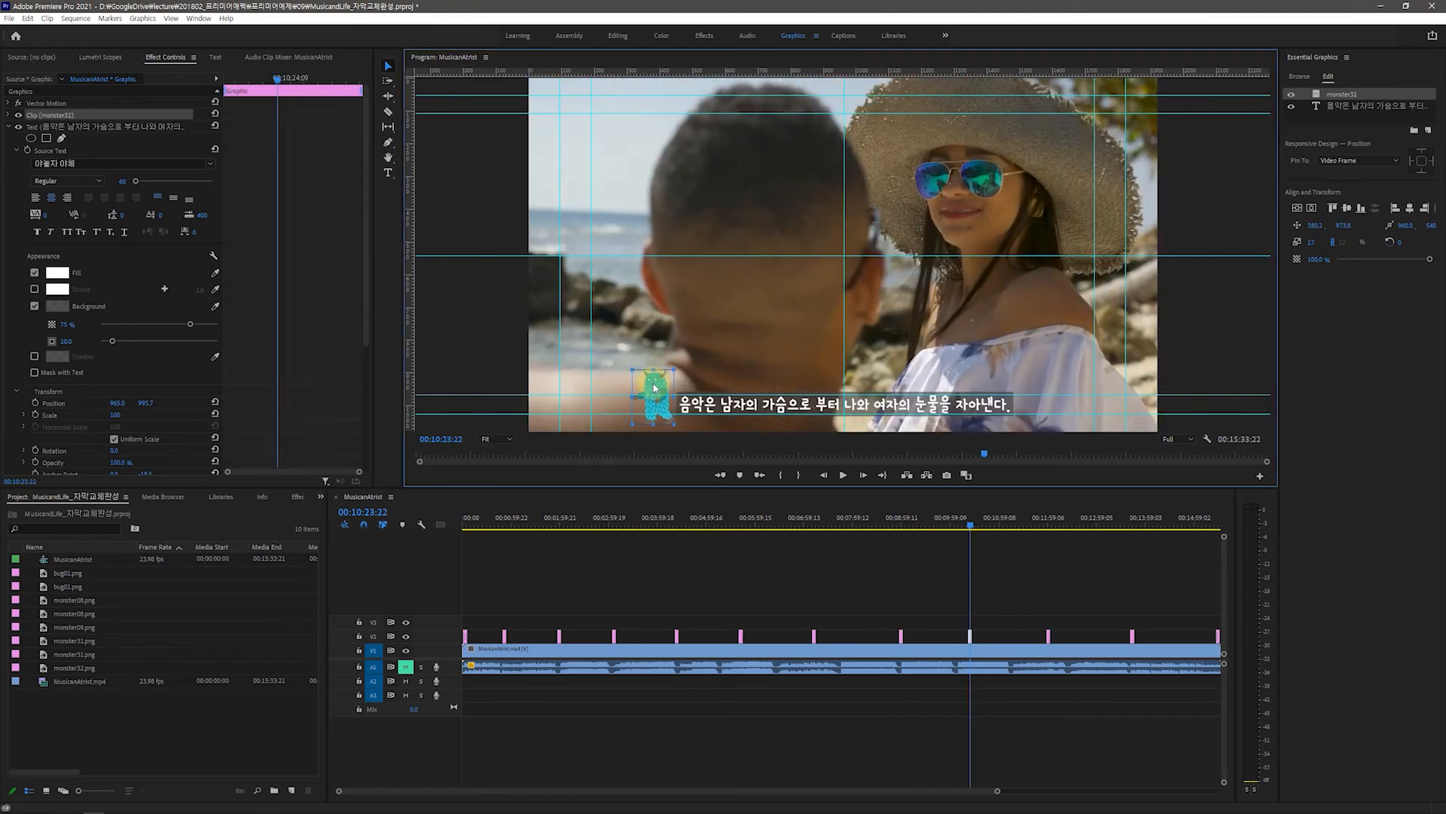
{"action": "left_click_drag", "start_coordinate": [972, 525], "coordinate": [1053, 551]}
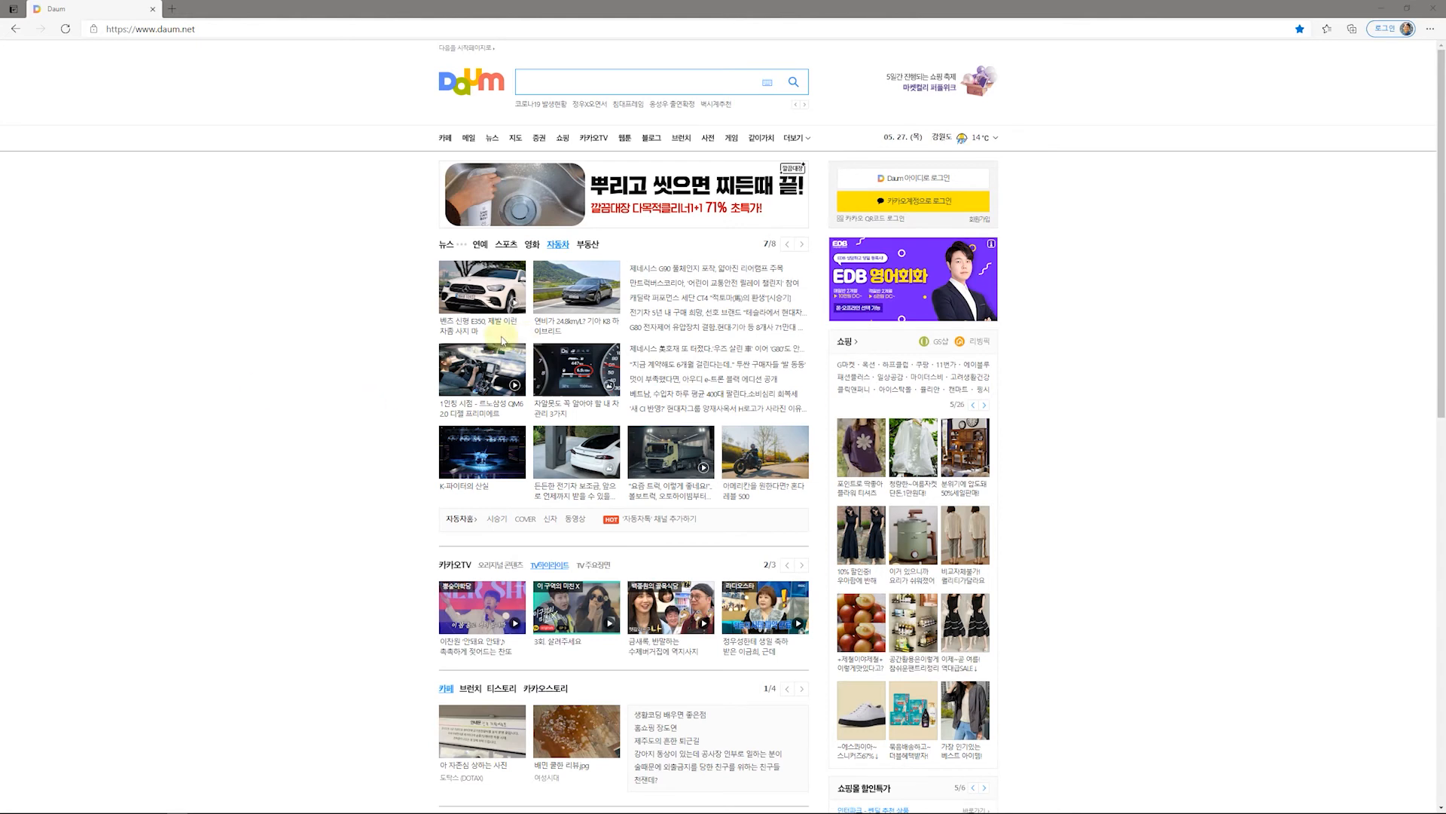
Search Daum in the web browser for 눈누 and open the noonnu.cc free font site from the results.
{"action": "left_click", "coordinate": [563, 81]}
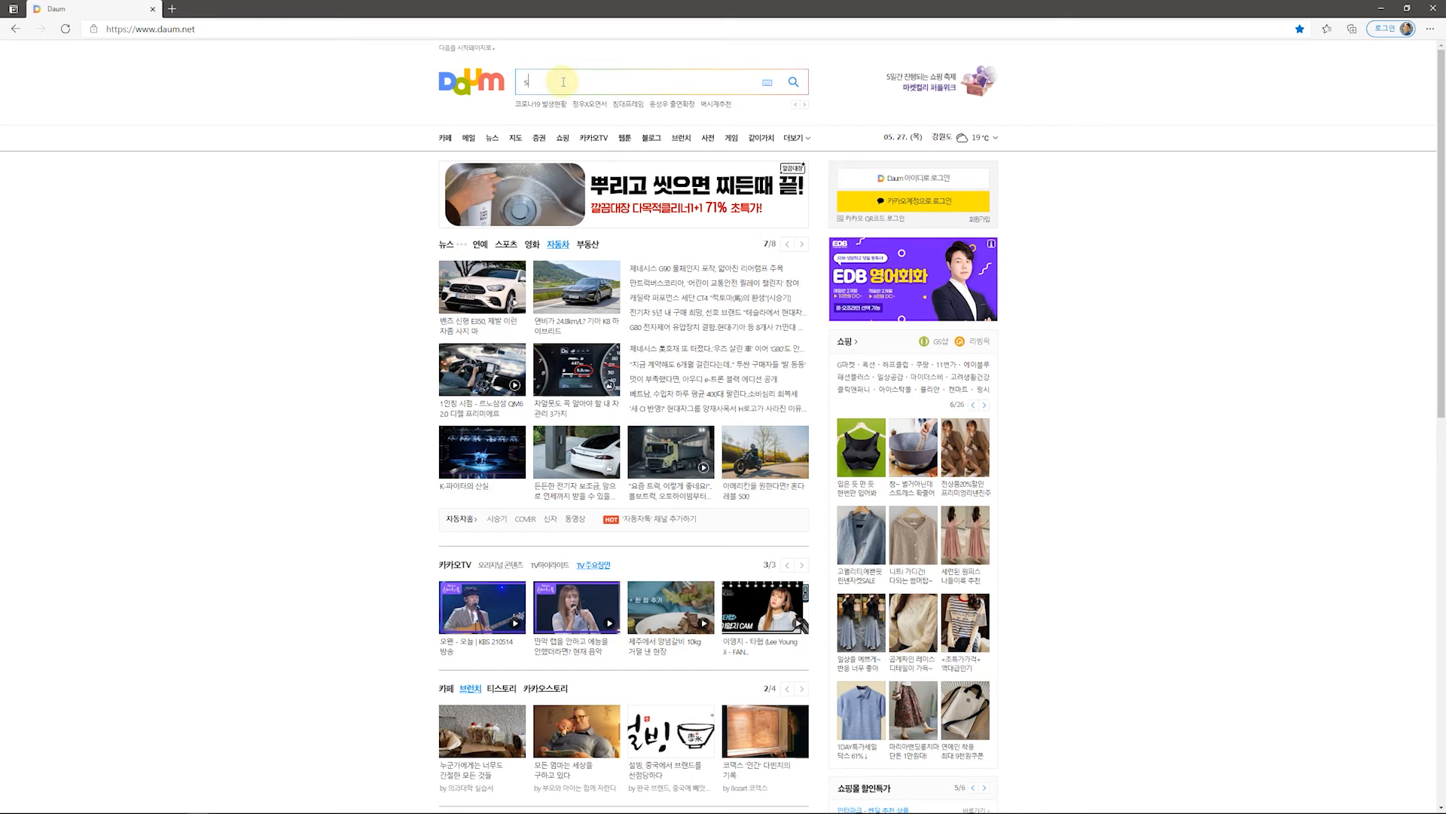
{"action": "key", "text": "BackSpace"}
{"action": "type", "text": "눈뉘"}
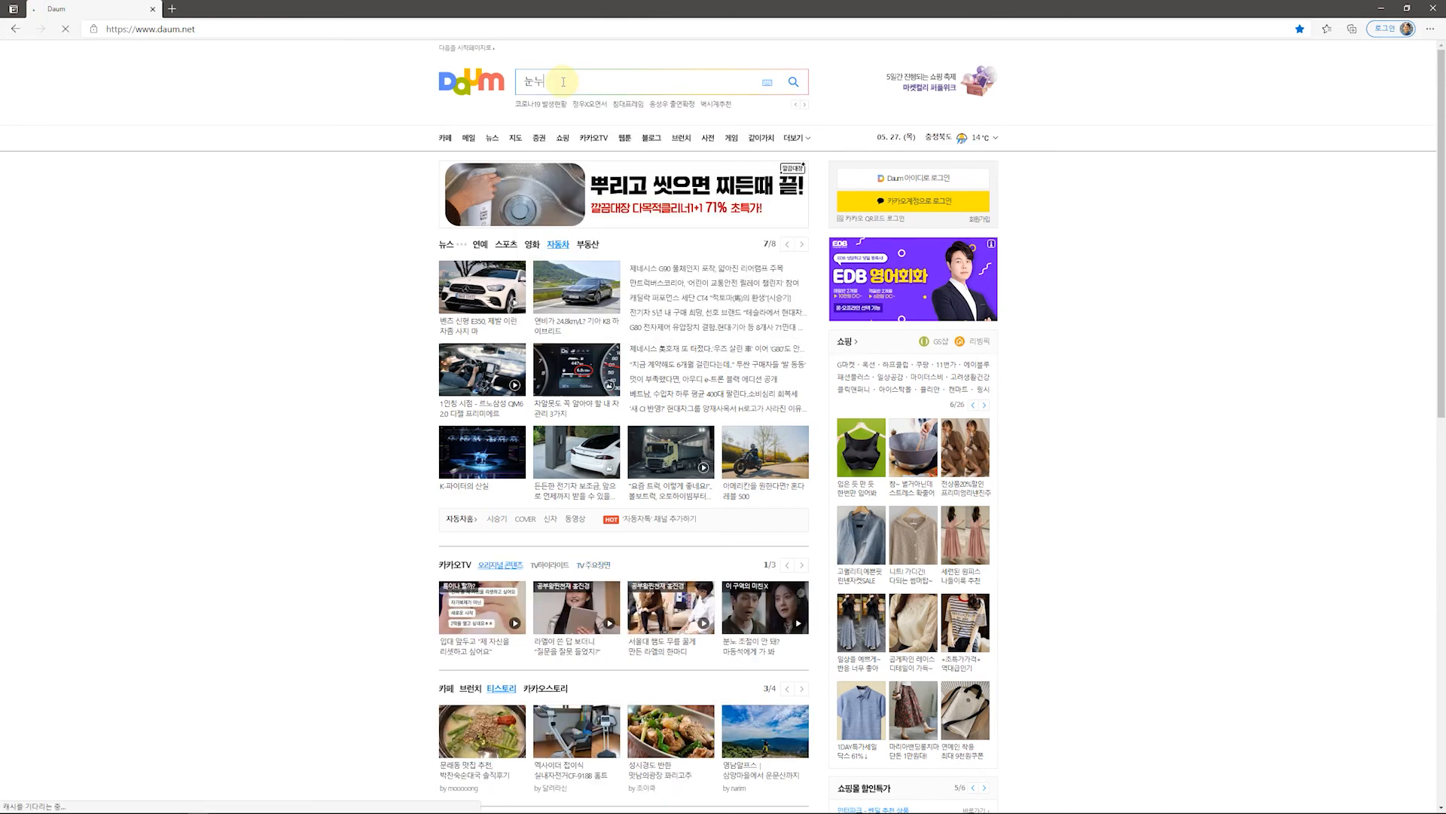
{"action": "key", "text": "Return"}
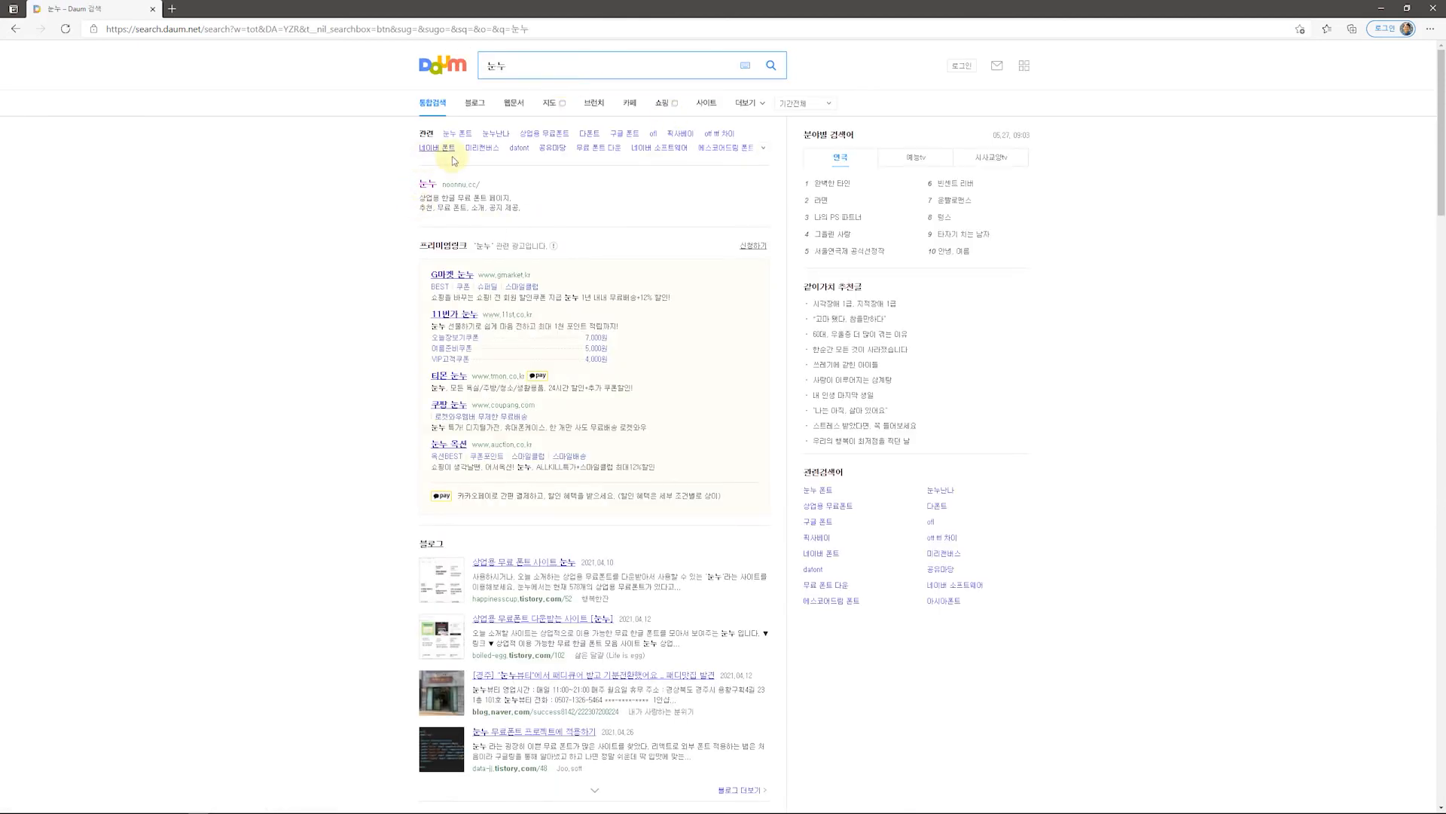
{"action": "left_click", "coordinate": [461, 185]}
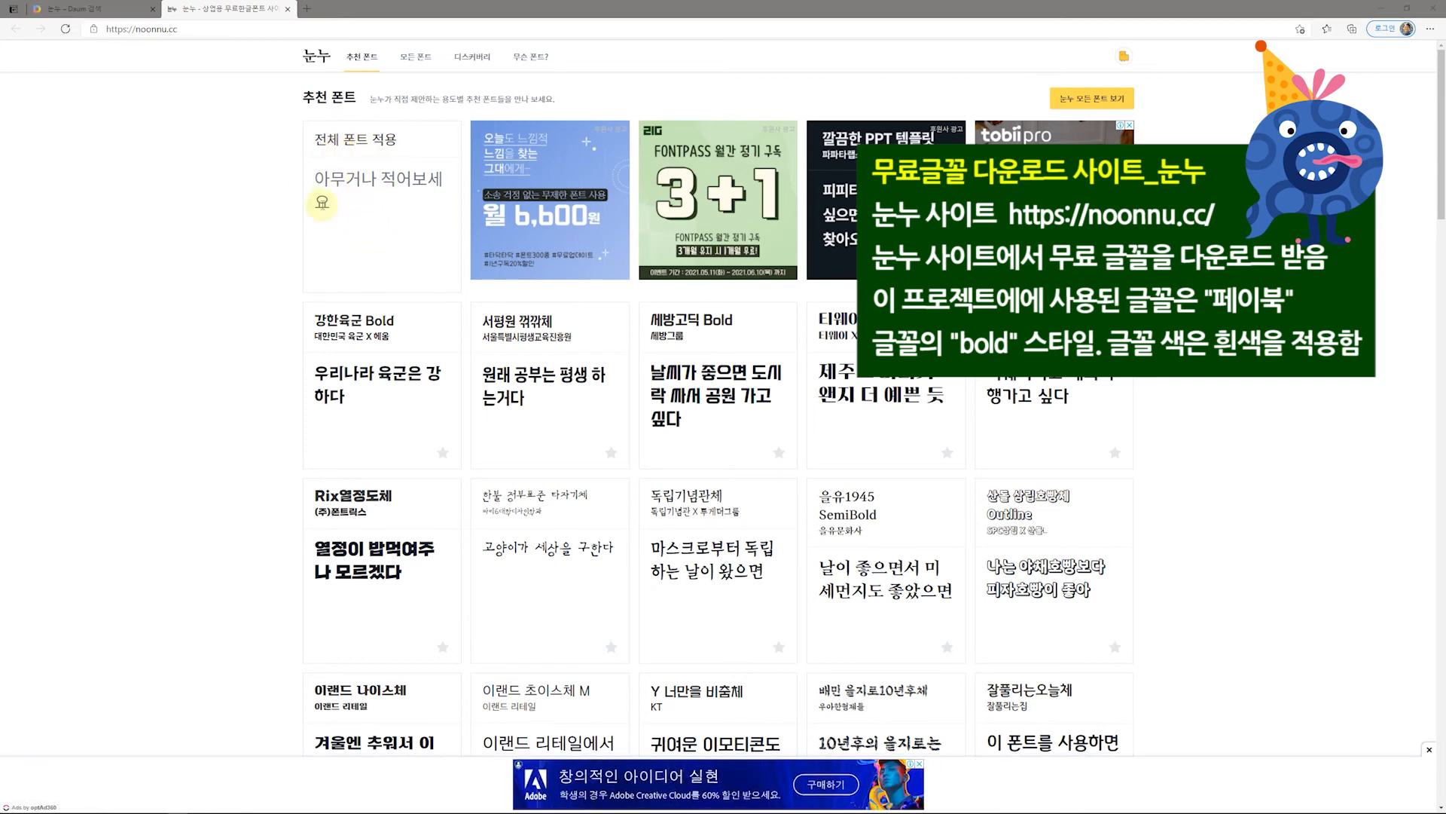
Paste the sentence "음악을 듣지 못하는 자들에게 춤추는 이들은 미친것처럼 보일 뿐이다." as the preview text for all fonts.
{"action": "left_click", "coordinate": [351, 181]}
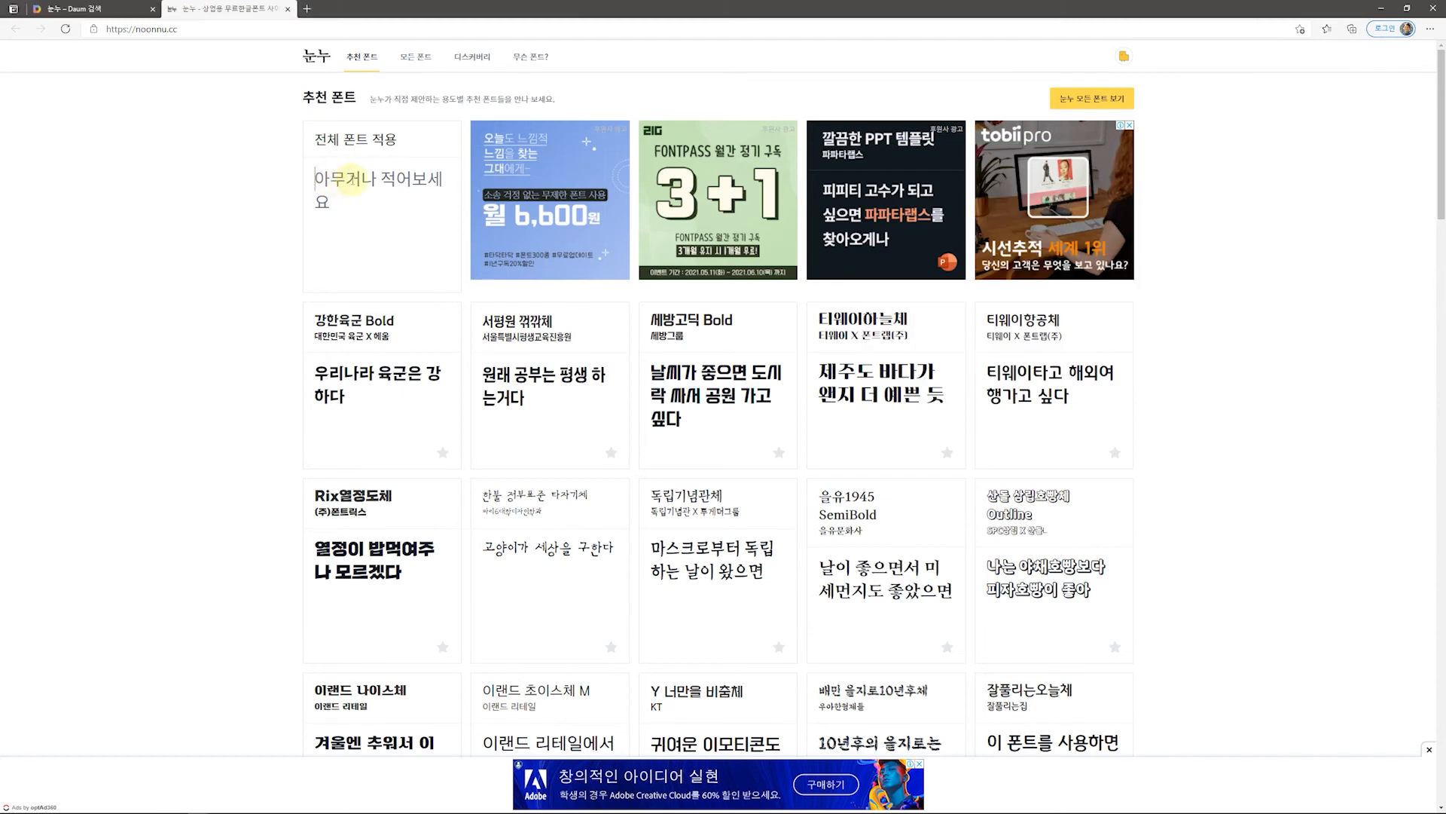
{"action": "right_click", "coordinate": [327, 178]}
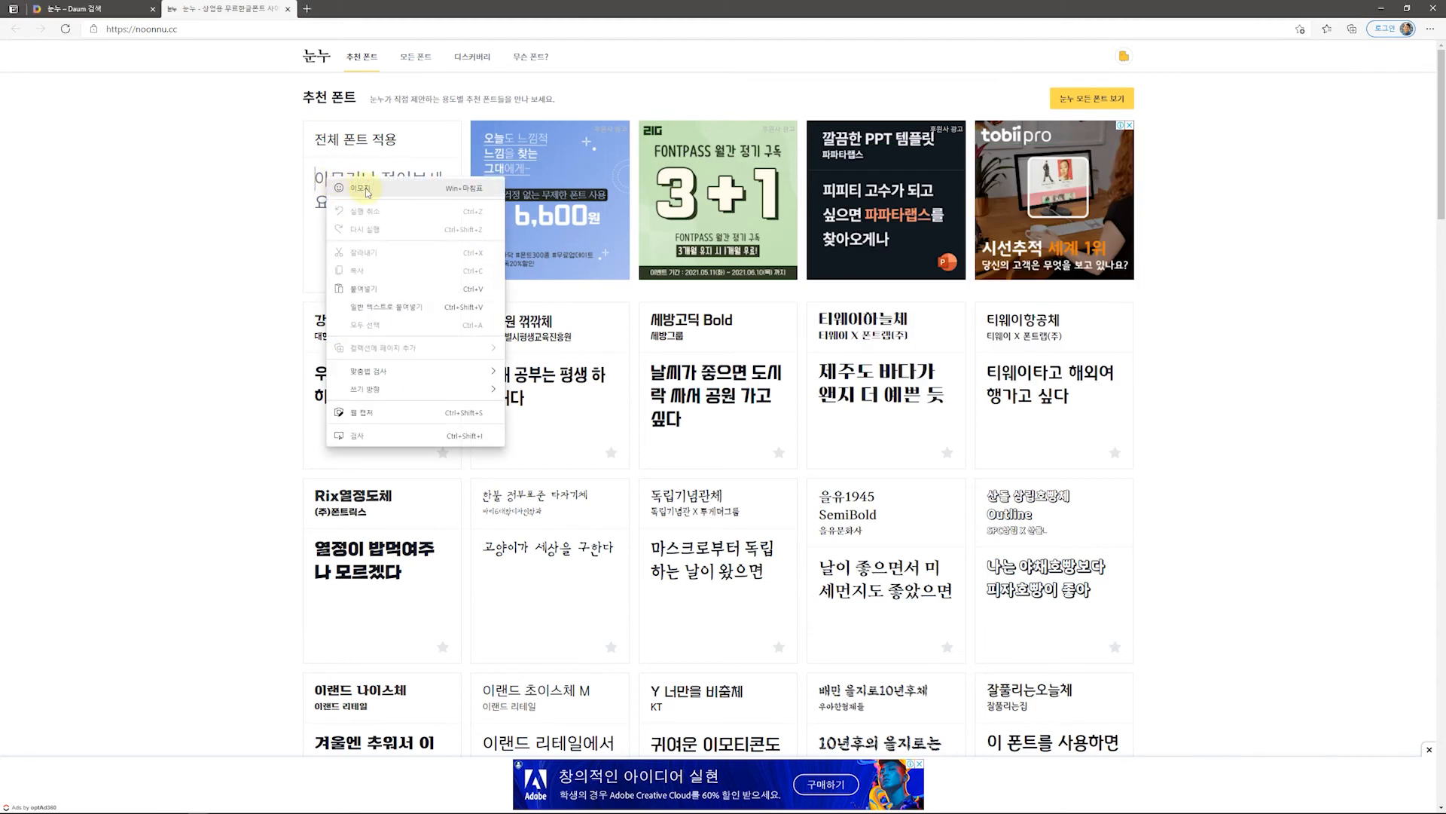
{"action": "left_click", "coordinate": [382, 307]}
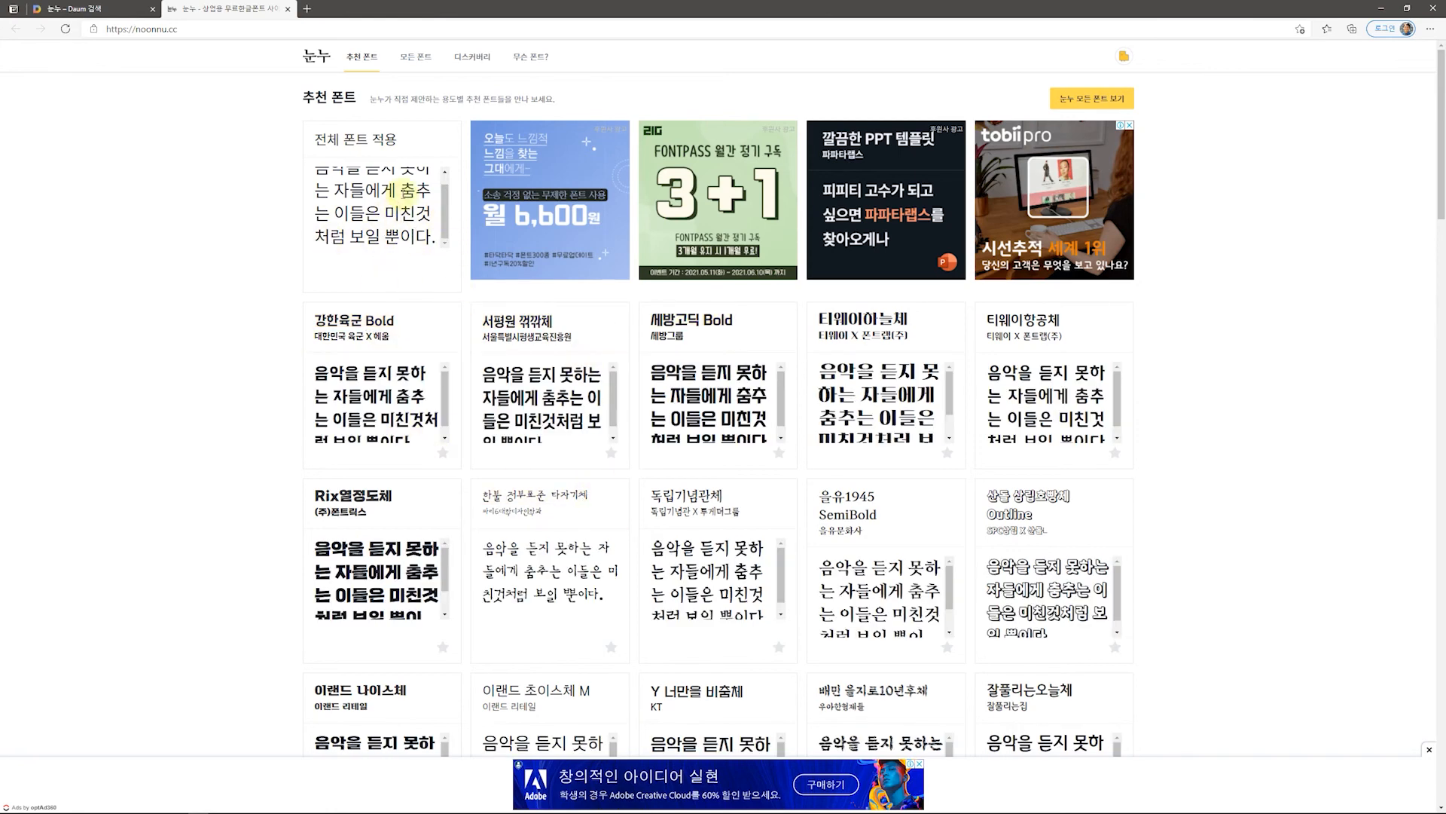
{"action": "scroll", "coordinate": [395, 200], "scroll_direction": "up", "scroll_amount": 1}
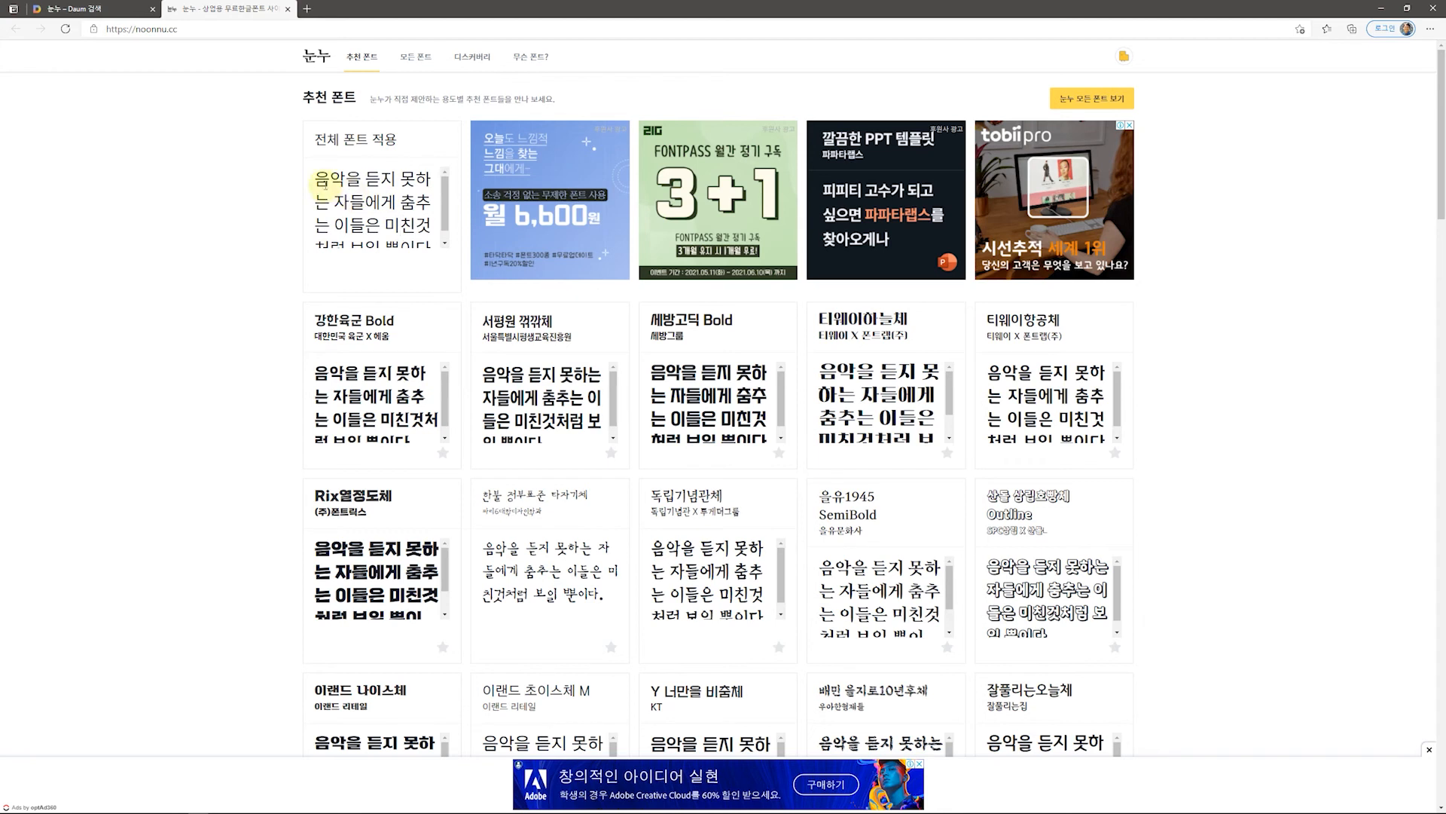
{"action": "left_click_drag", "start_coordinate": [321, 177], "coordinate": [443, 250]}
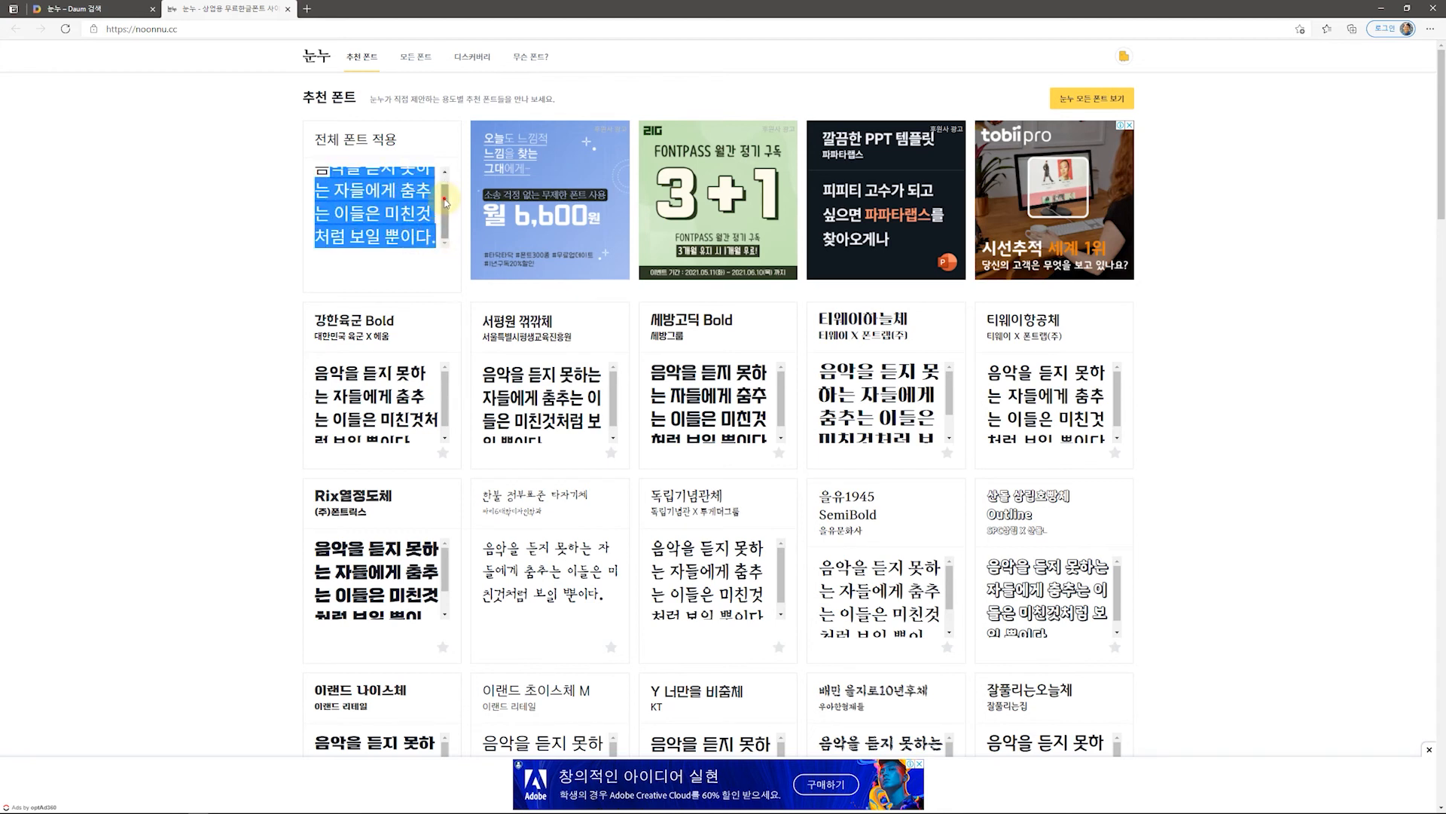
{"action": "scroll", "coordinate": [445, 210], "scroll_direction": "up", "scroll_amount": 1}
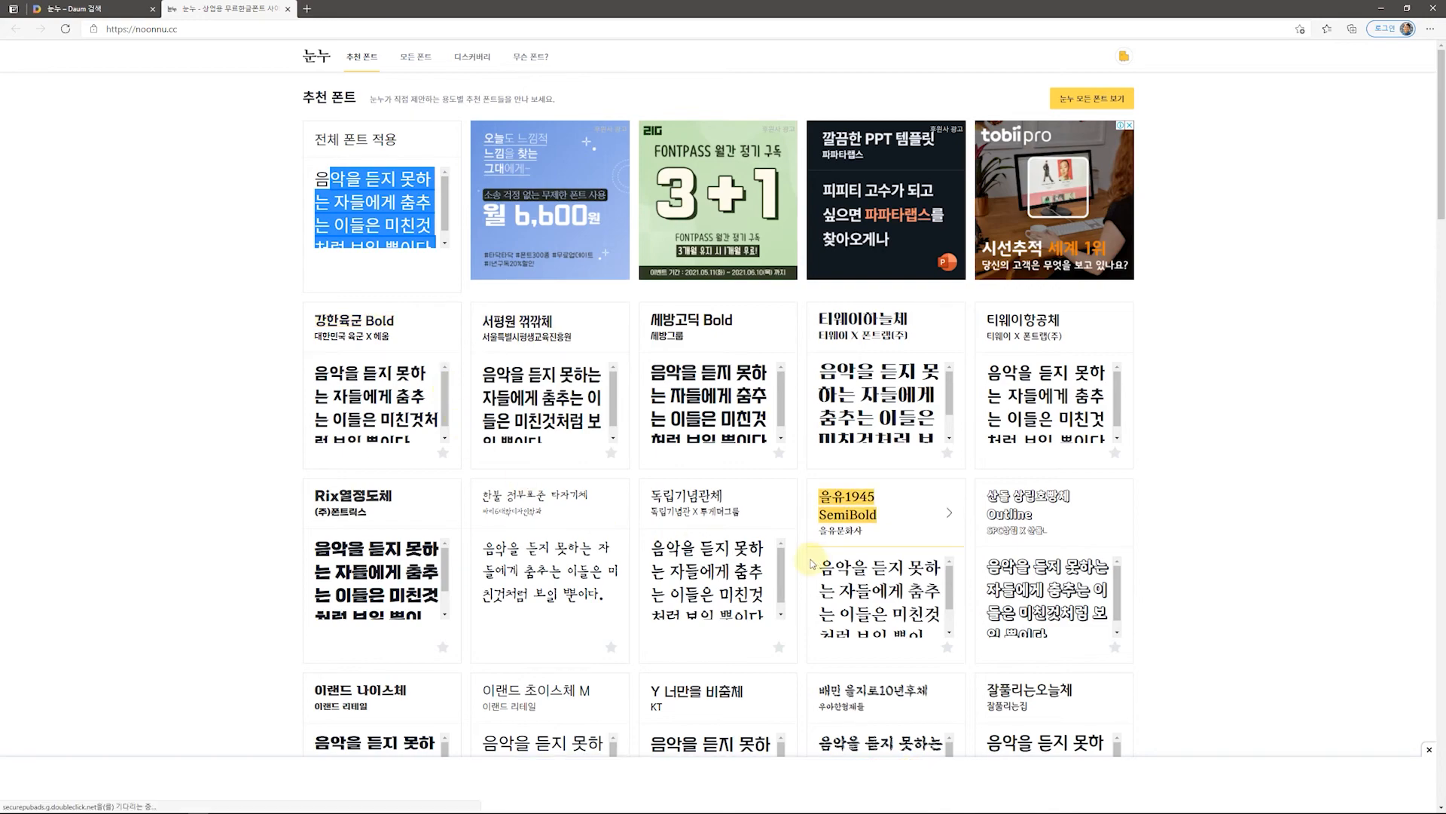
Compare the font previews, open the 넥슨 배찌체 font page and follow its download link.
{"action": "scroll", "coordinate": [515, 335], "scroll_direction": "down", "scroll_amount": 3}
{"action": "scroll", "coordinate": [512, 341], "scroll_direction": "down", "scroll_amount": 6}
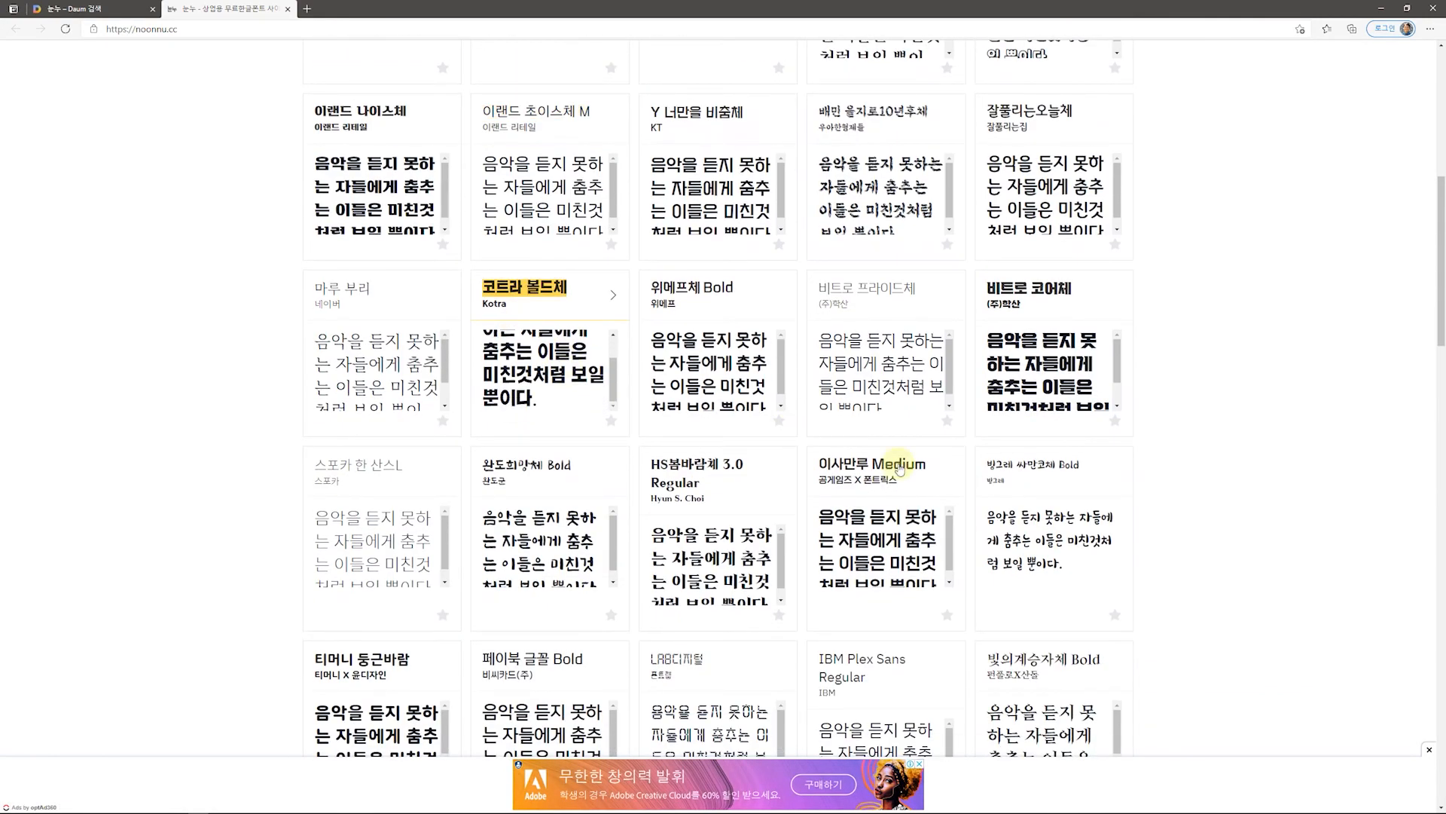
{"action": "scroll", "coordinate": [1198, 477], "scroll_direction": "down", "scroll_amount": 5}
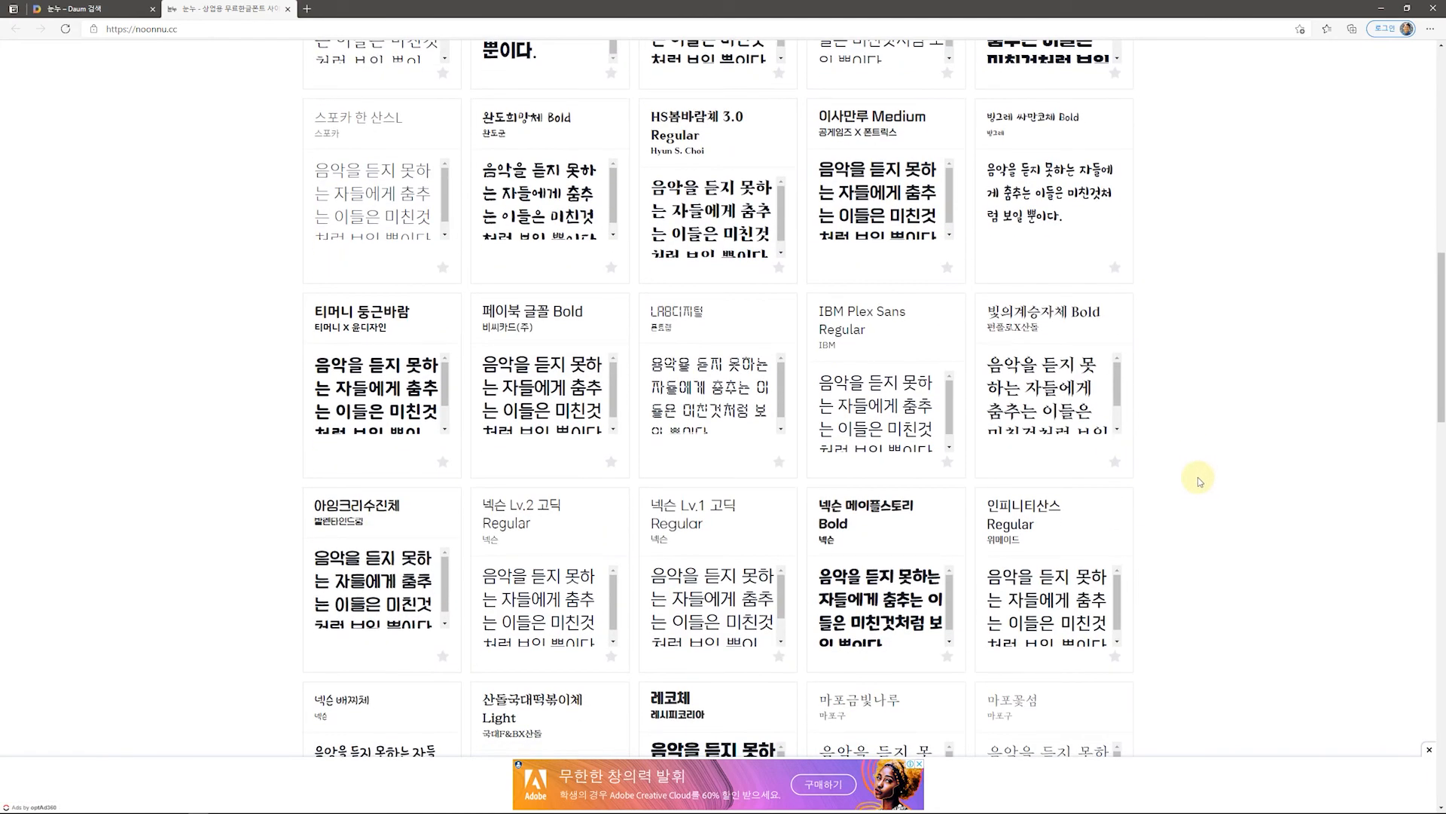
{"action": "scroll", "coordinate": [1175, 469], "scroll_direction": "down", "scroll_amount": 5}
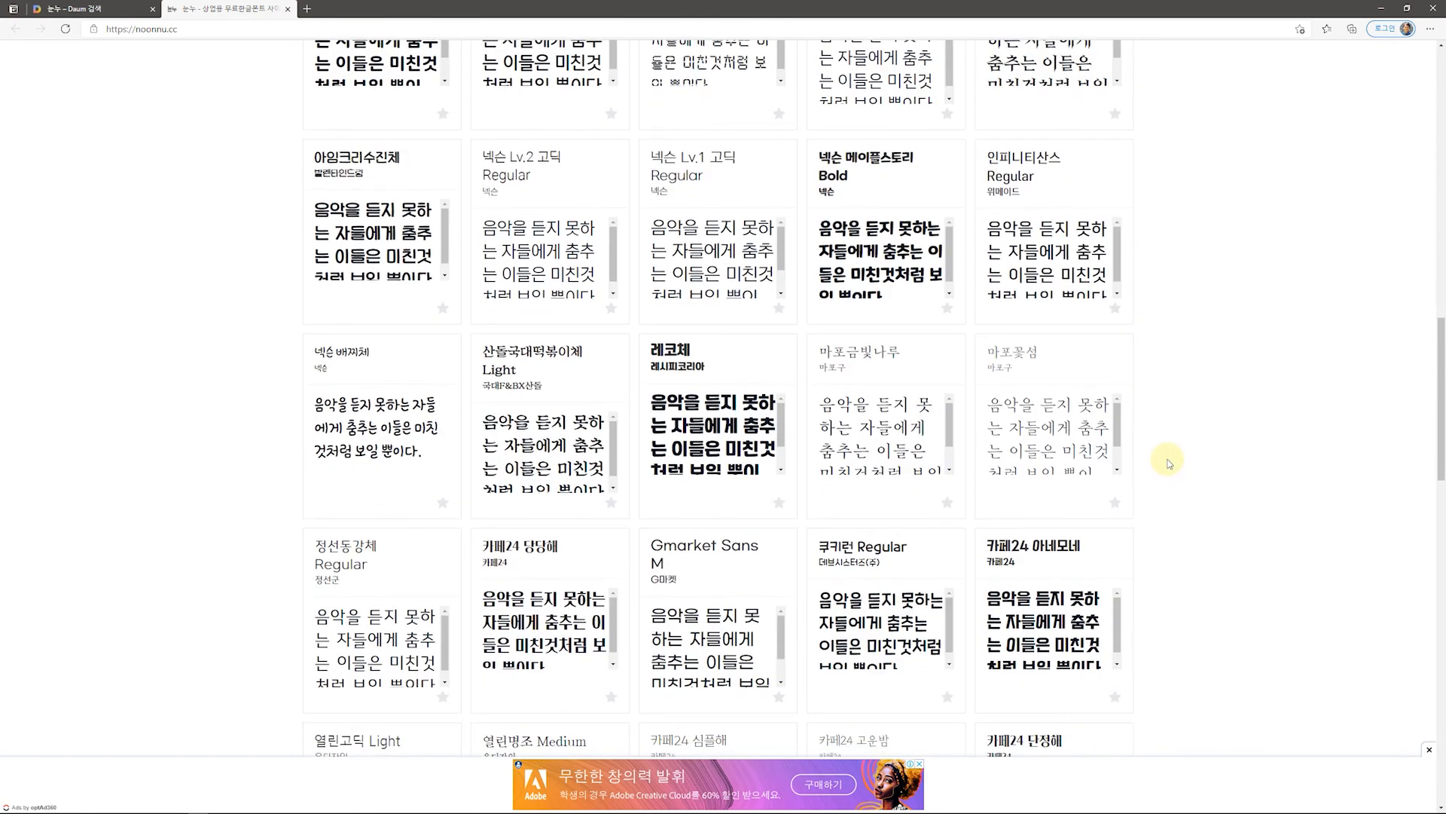
{"action": "scroll", "coordinate": [1032, 450], "scroll_direction": "down", "scroll_amount": 1}
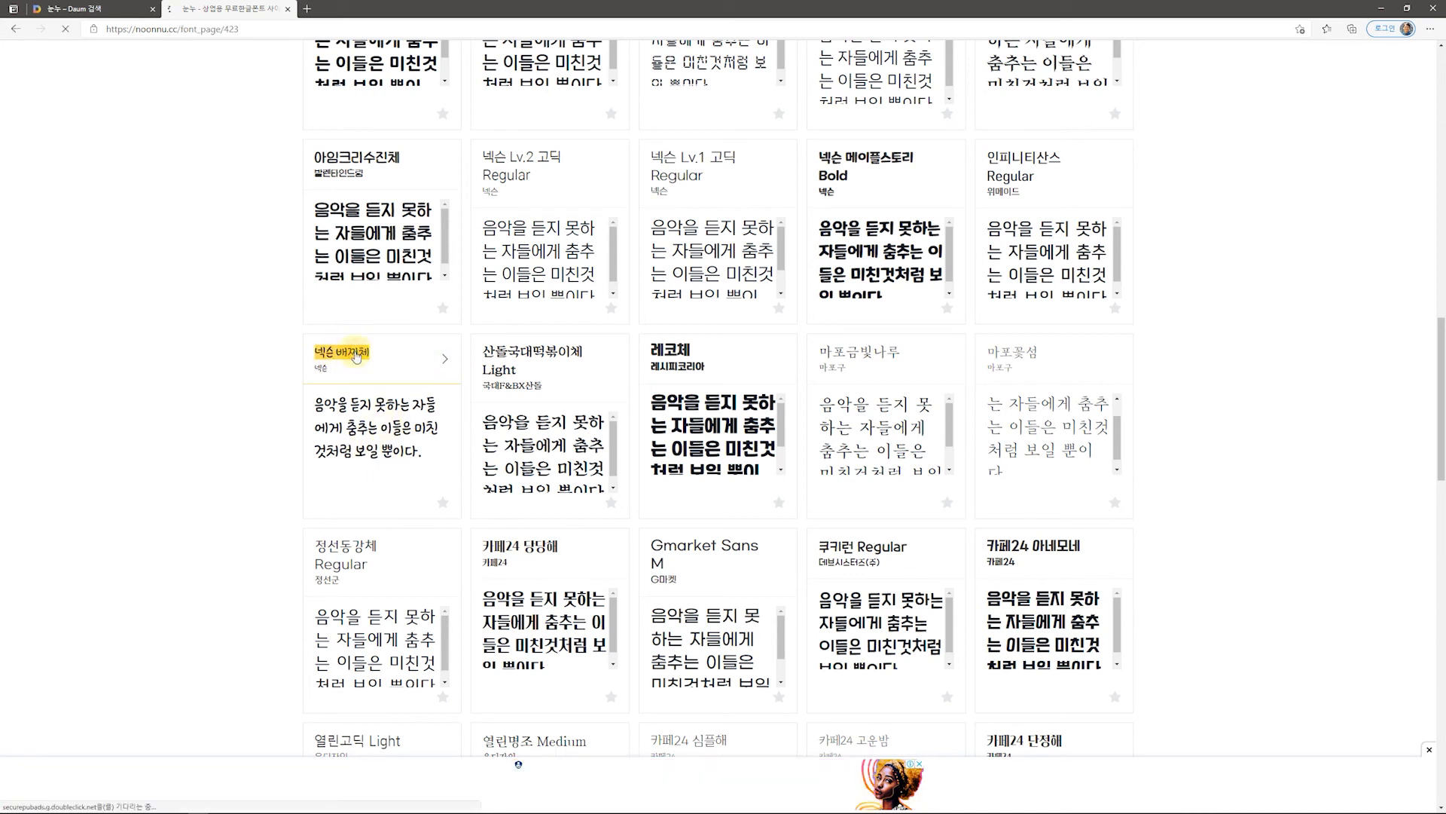
{"action": "key", "text": "ctrl+t"}
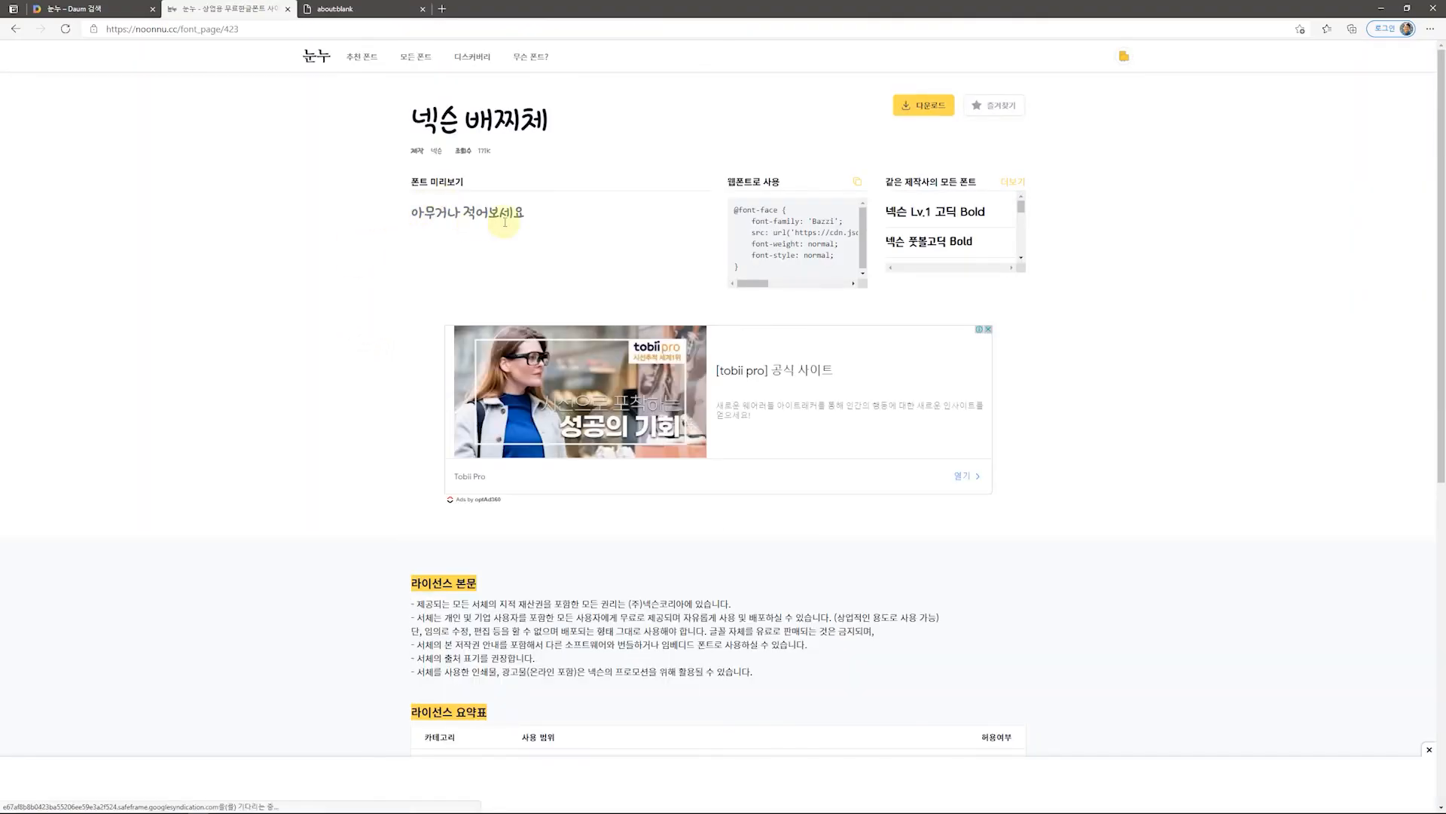
{"action": "left_click", "coordinate": [918, 108]}
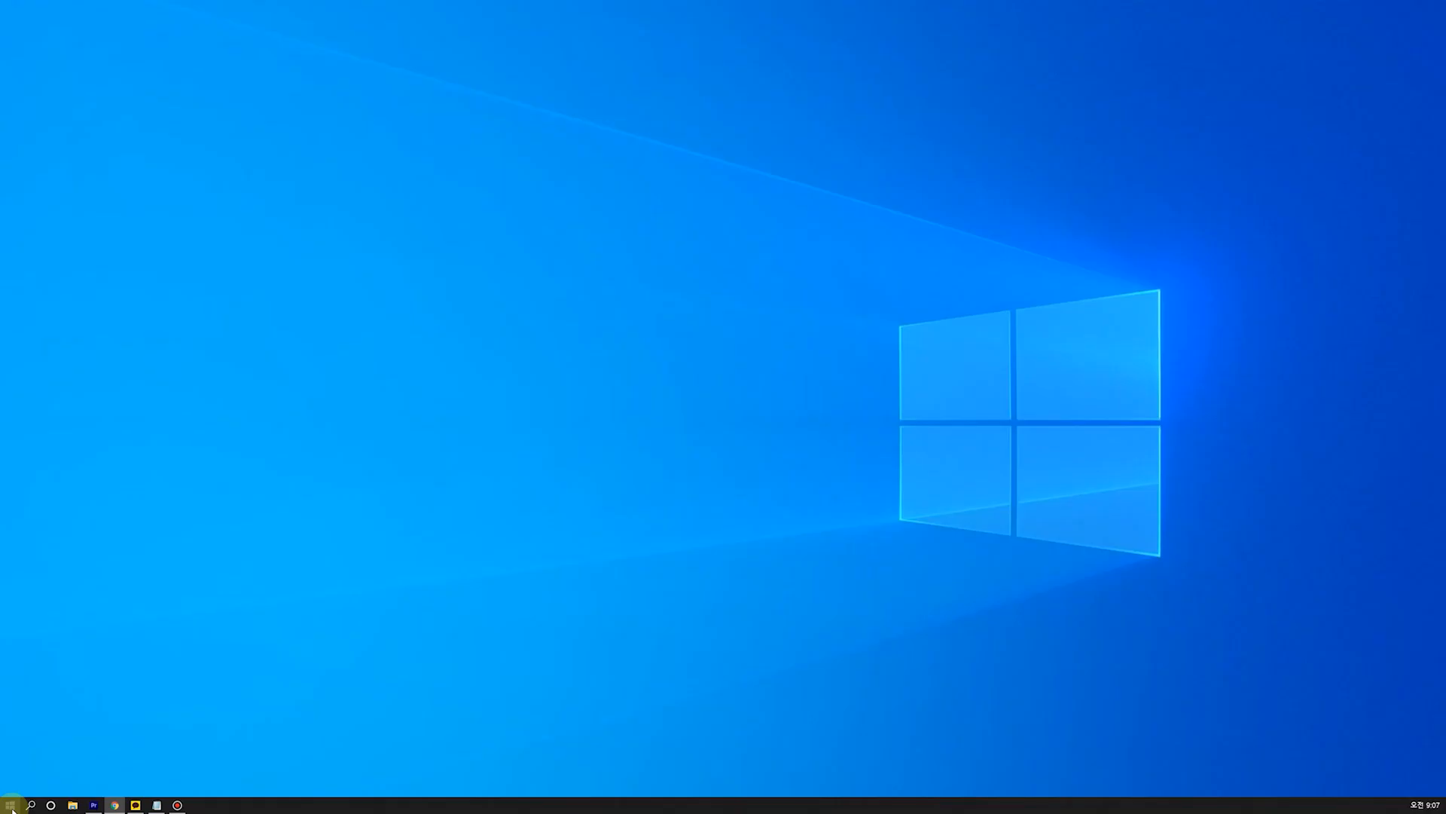
Open Windows Settings, search for 글꼴 and go to the font settings.
{"action": "left_click", "coordinate": [11, 805]}
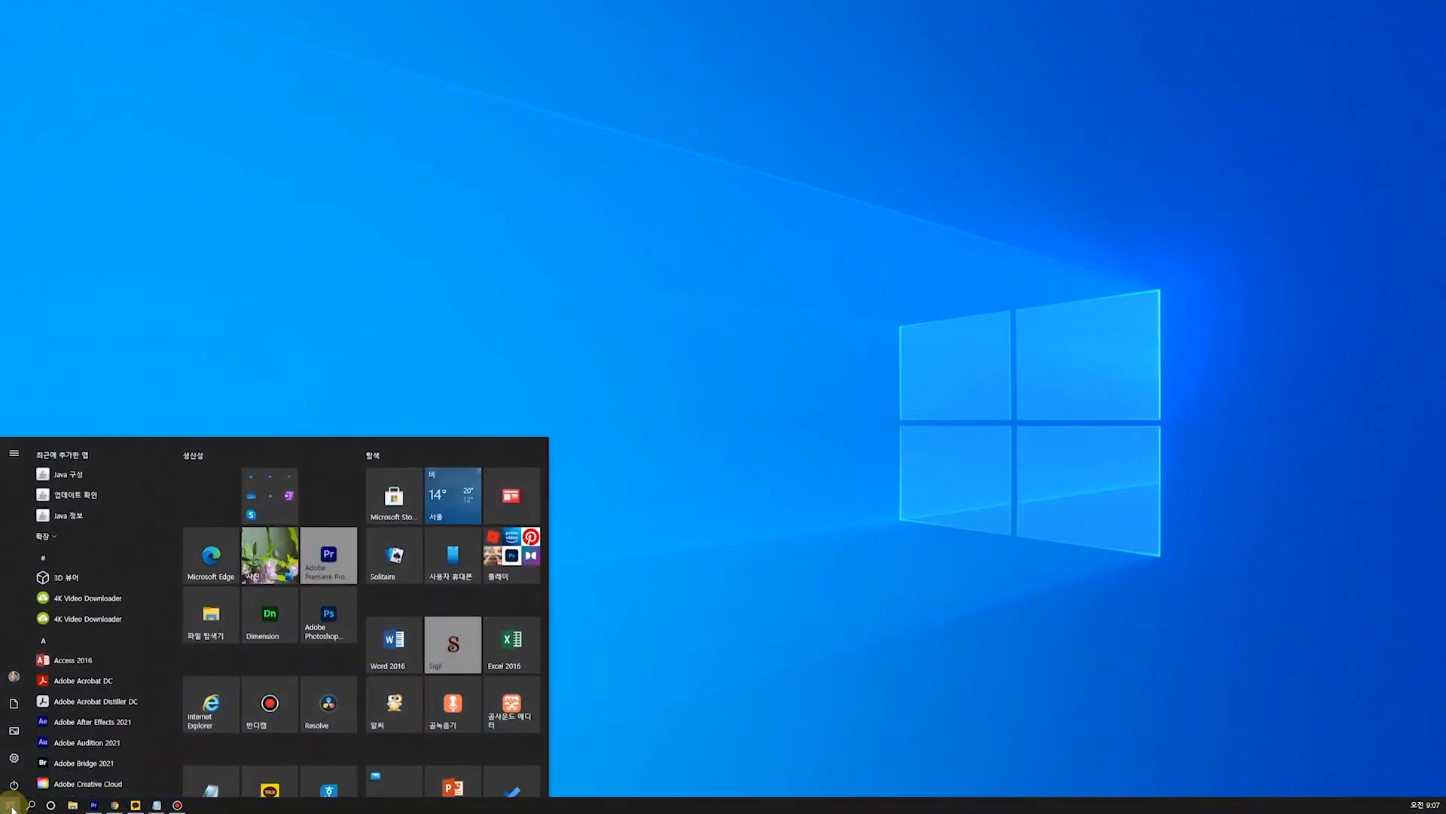
{"action": "left_click", "coordinate": [14, 760]}
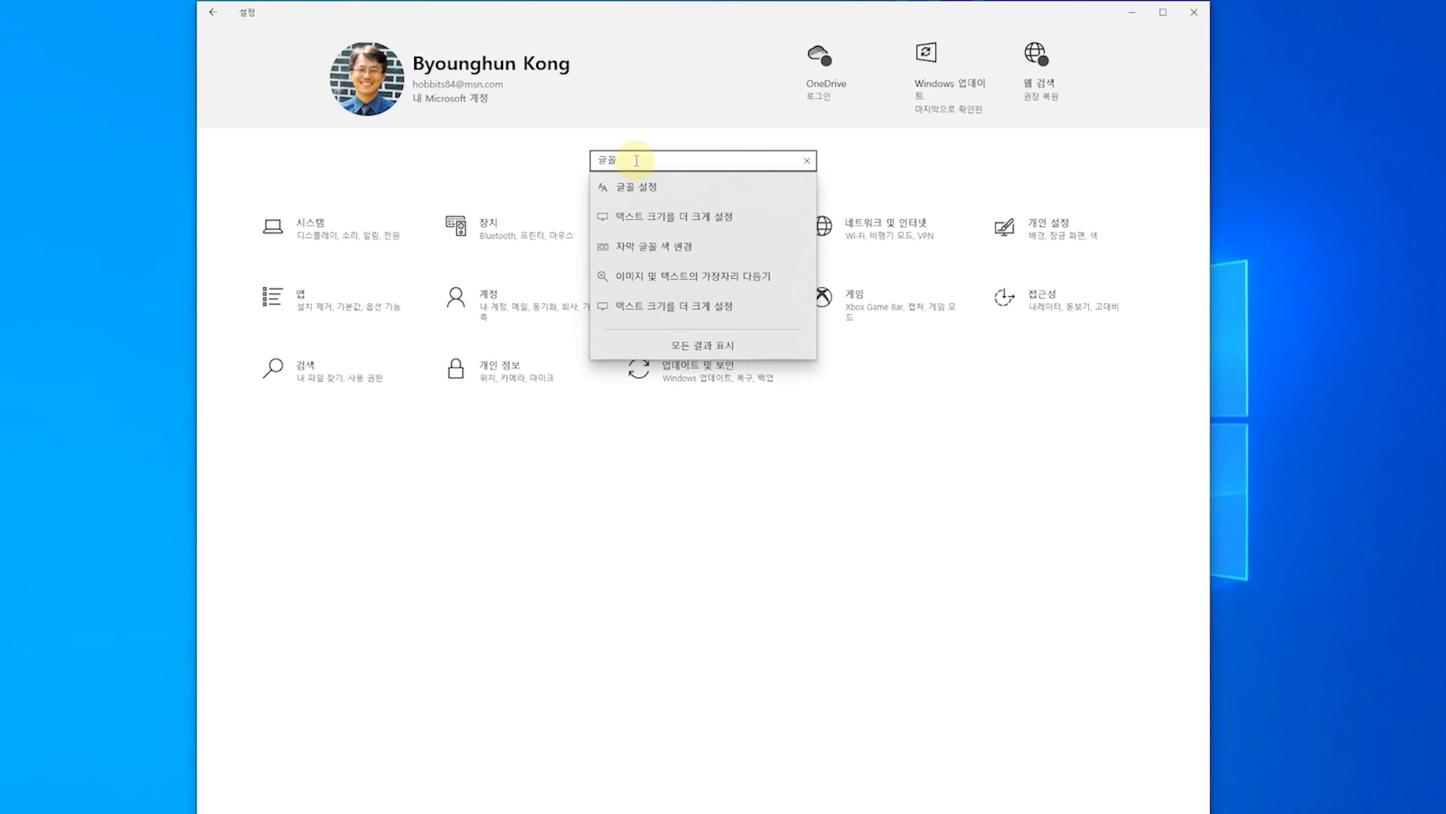
{"action": "left_click", "coordinate": [637, 187]}
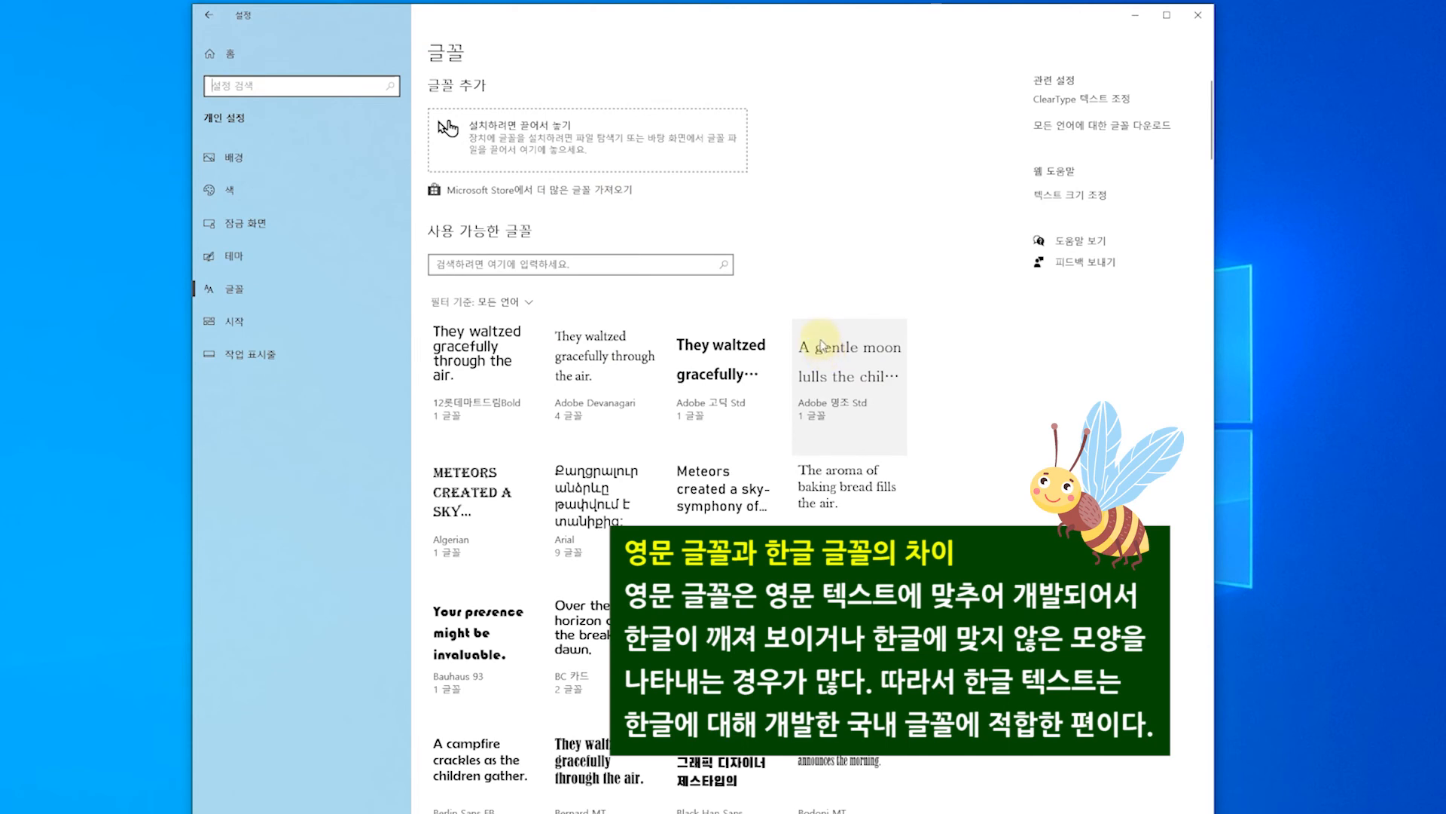
Open the installed 배달의민족 주아 font, preview it with "음악을 듣지 못하는 자들에게 춤추는 이들은 미친것처럼 보일 뿐이다." and enlarge the preview size.
{"action": "scroll", "coordinate": [822, 346], "scroll_direction": "down", "scroll_amount": 5}
{"action": "scroll", "coordinate": [833, 323], "scroll_direction": "up", "scroll_amount": 5}
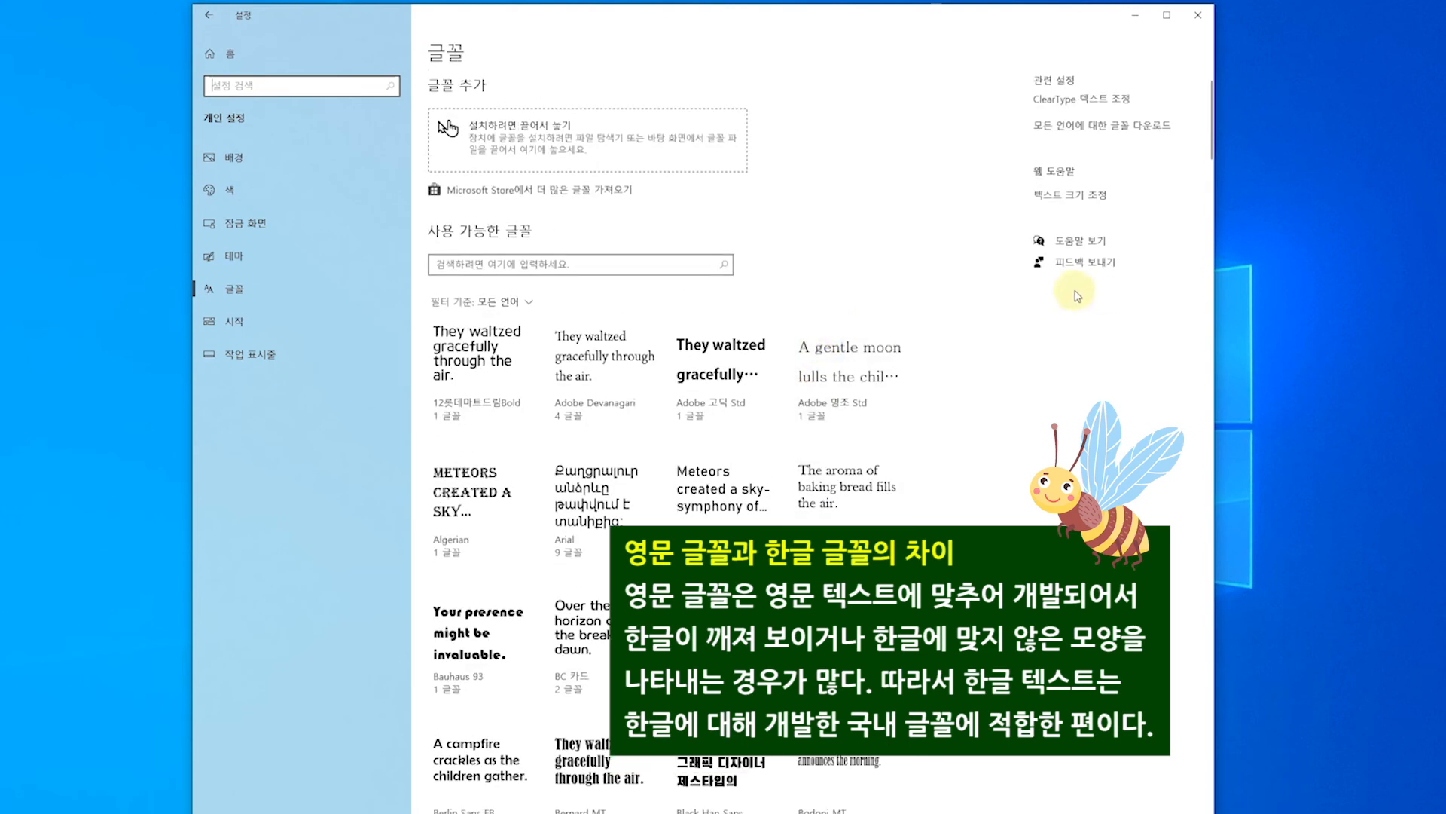
{"action": "scroll", "coordinate": [863, 328], "scroll_direction": "down", "scroll_amount": 3}
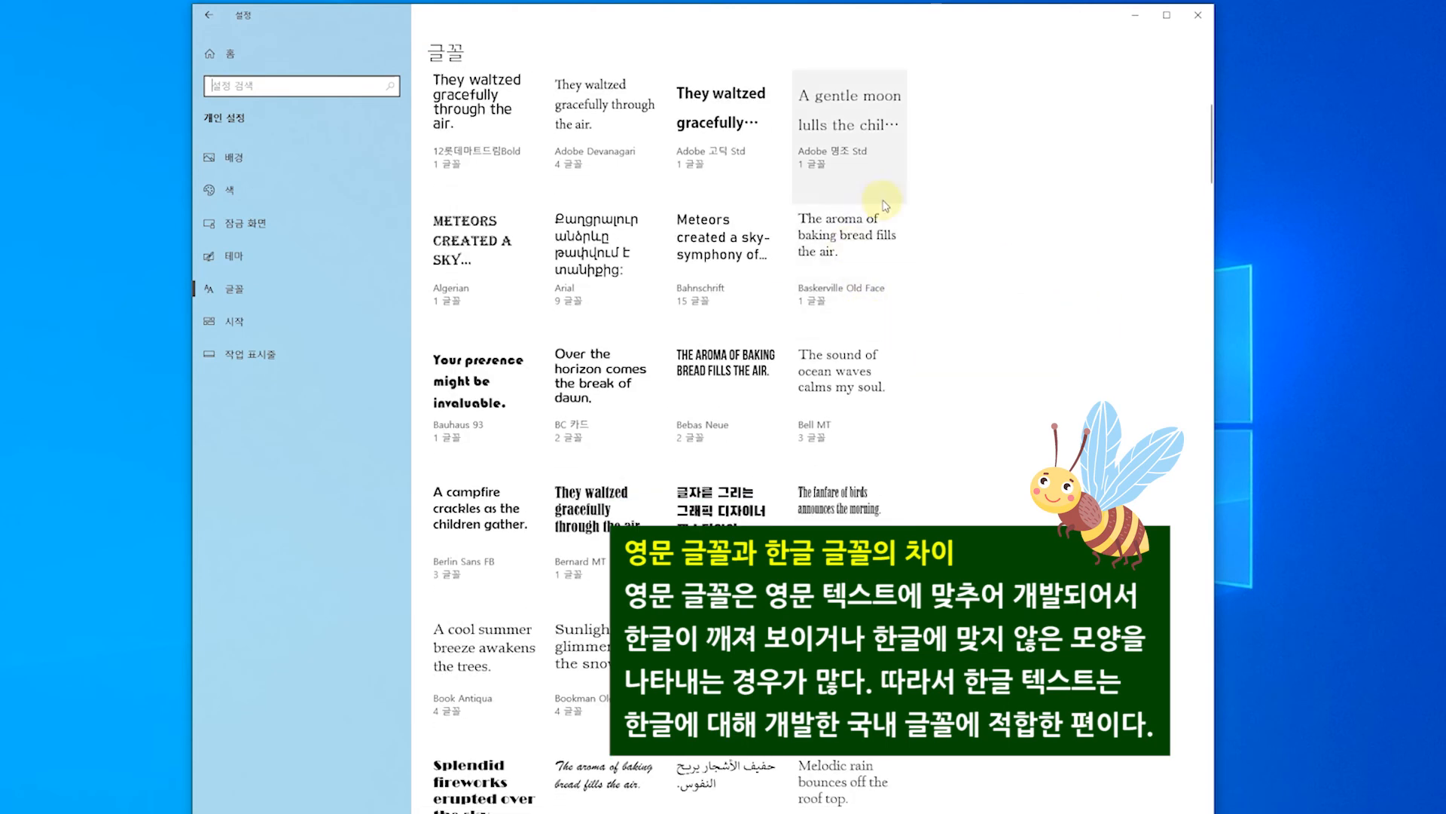
{"action": "scroll", "coordinate": [904, 252], "scroll_direction": "down", "scroll_amount": 10}
{"action": "scroll", "coordinate": [977, 321], "scroll_direction": "down", "scroll_amount": 10}
{"action": "scroll", "coordinate": [977, 322], "scroll_direction": "down", "scroll_amount": 8}
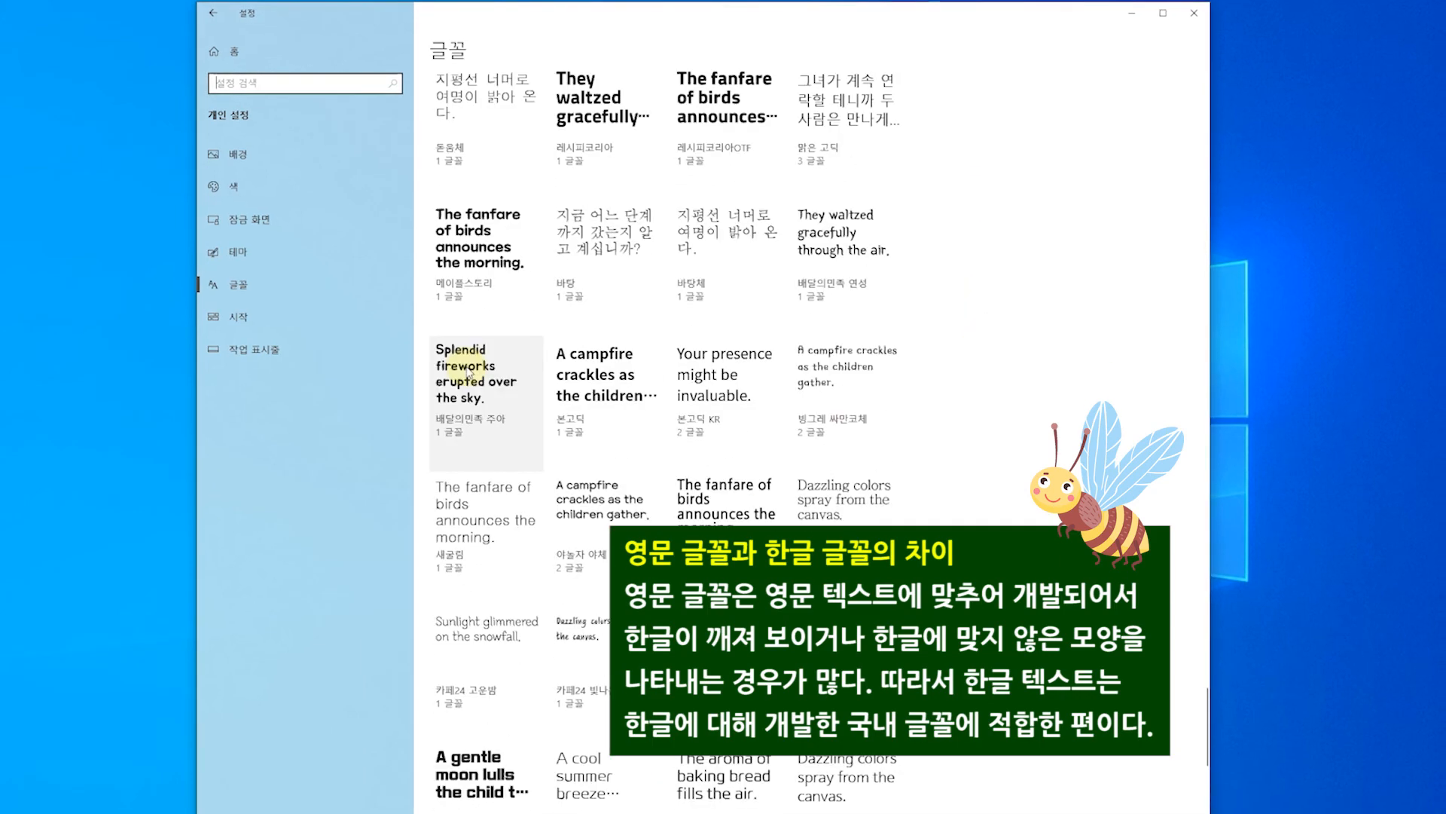
{"action": "left_click", "coordinate": [467, 373]}
{"action": "left_click", "coordinate": [255, 91]}
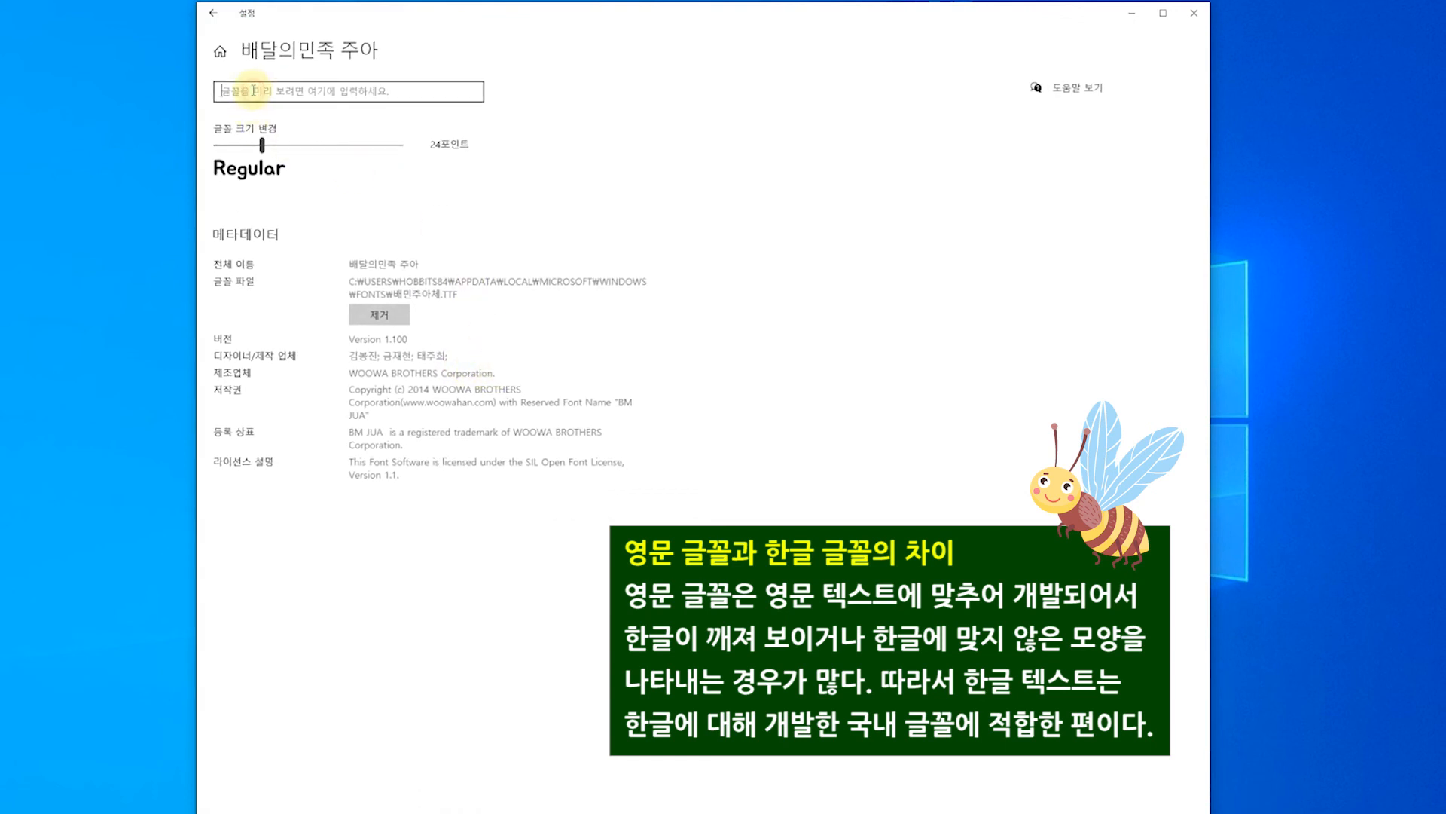
{"action": "type", "text": "음악을 듣지 못하는 자들에게 춤추는 이들은 미친것처럼 보일 뿐이다."}
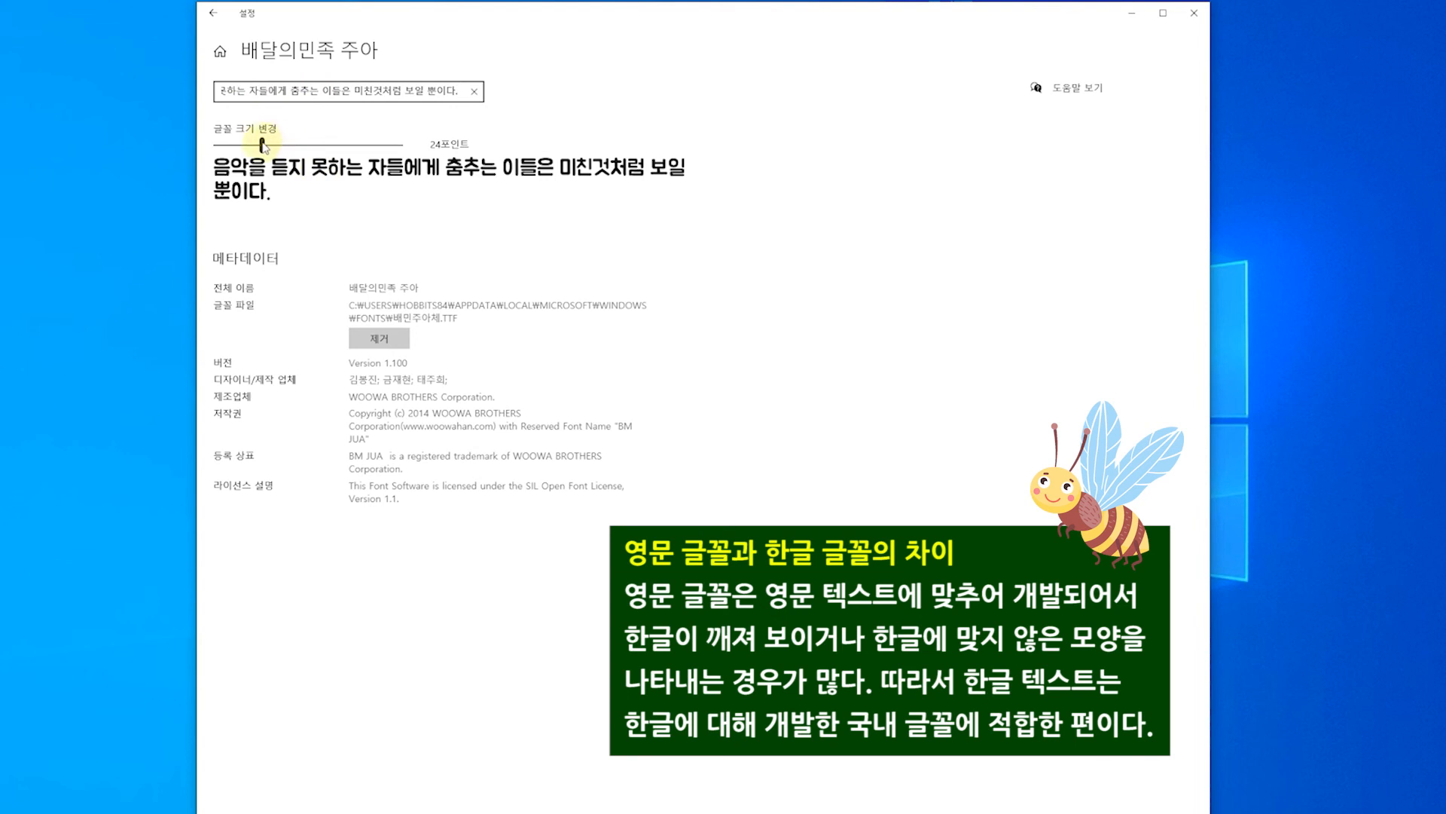
{"action": "left_click_drag", "start_coordinate": [269, 144], "coordinate": [324, 141]}
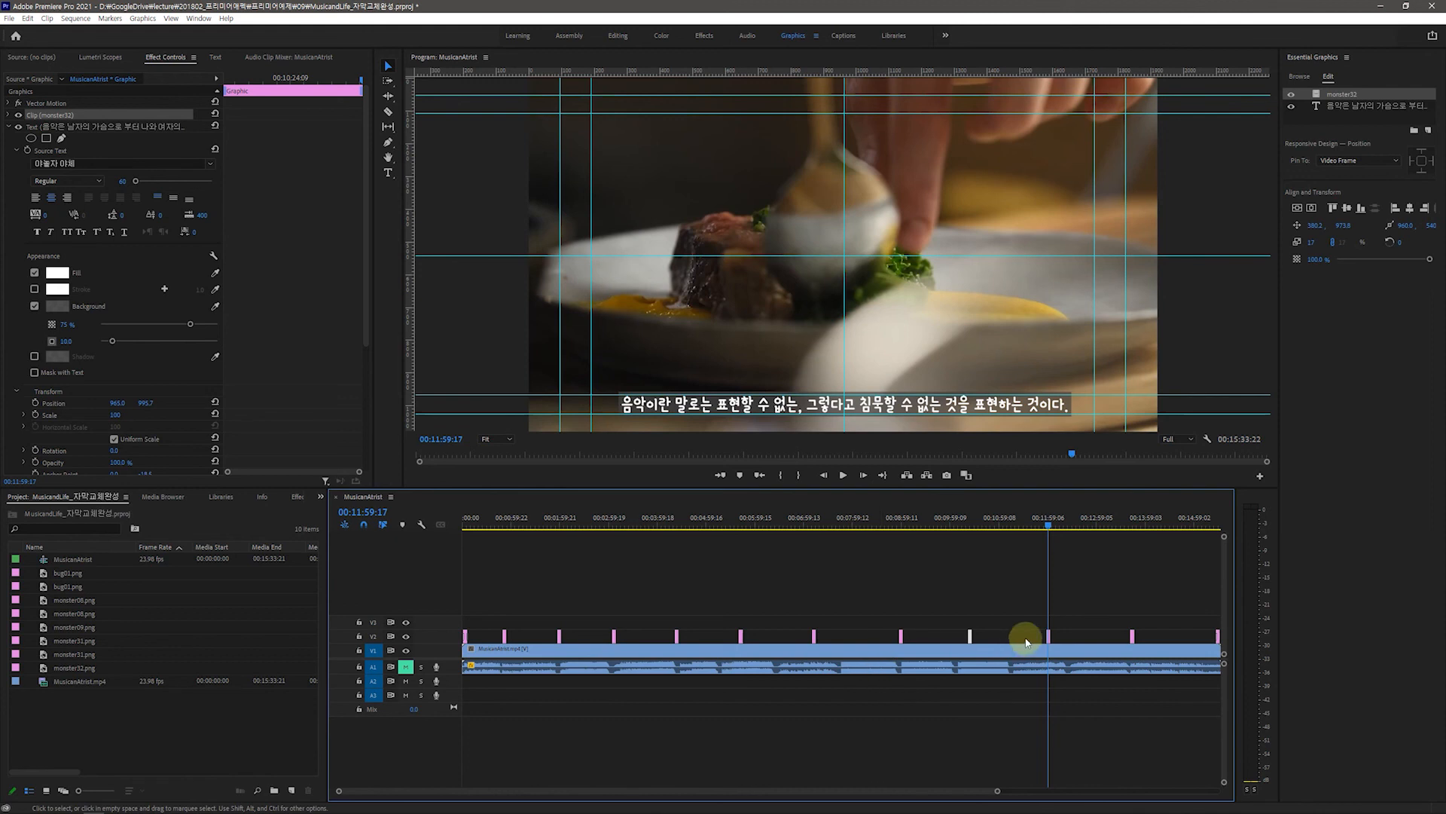
Switch back to Premiere Pro and inspect the text layers of the 00:11:59:17 and 00:05:42:04 subtitles.
{"action": "left_click", "coordinate": [972, 411]}
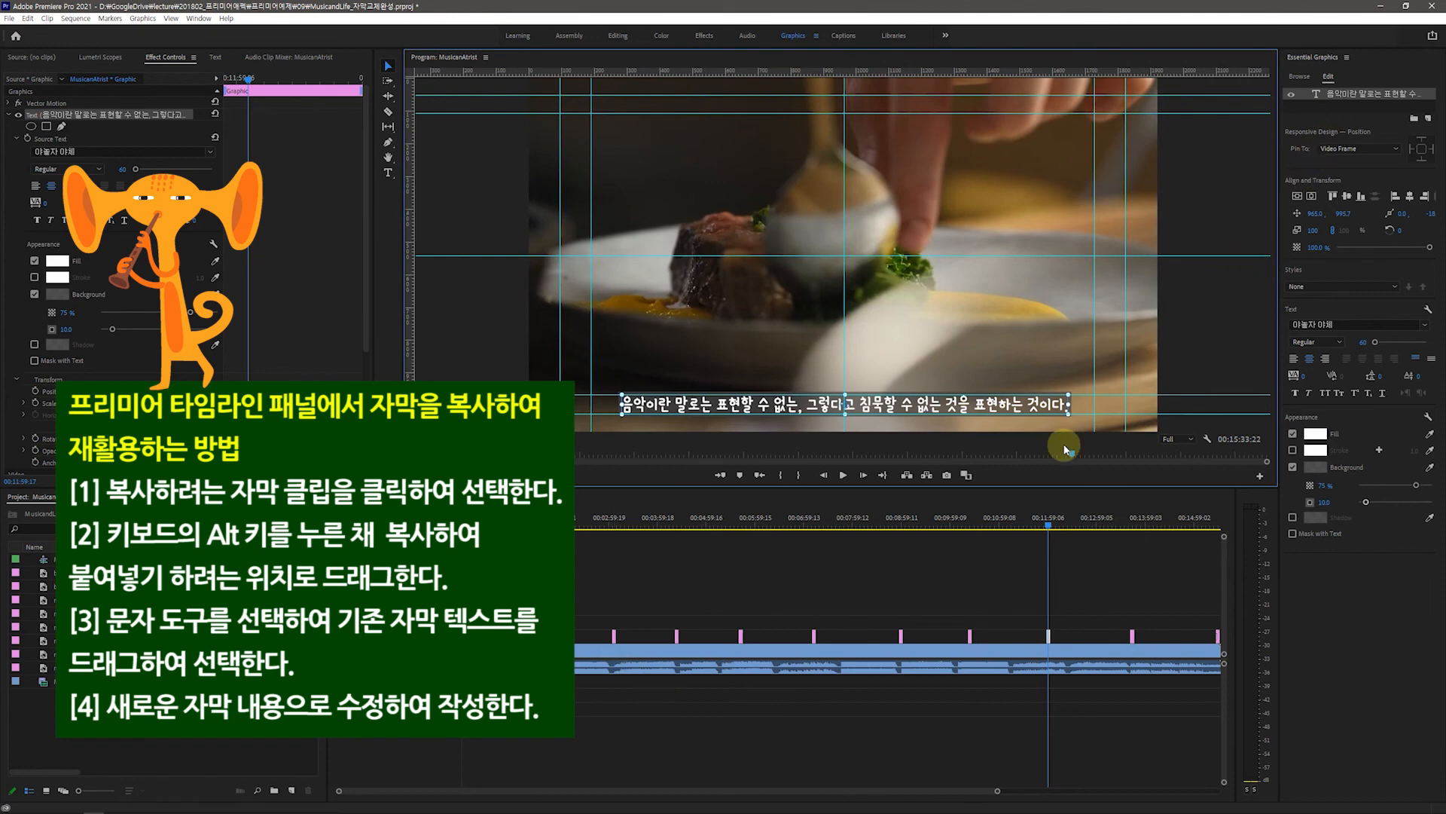
{"action": "left_click", "coordinate": [1023, 541]}
{"action": "key", "text": "space"}
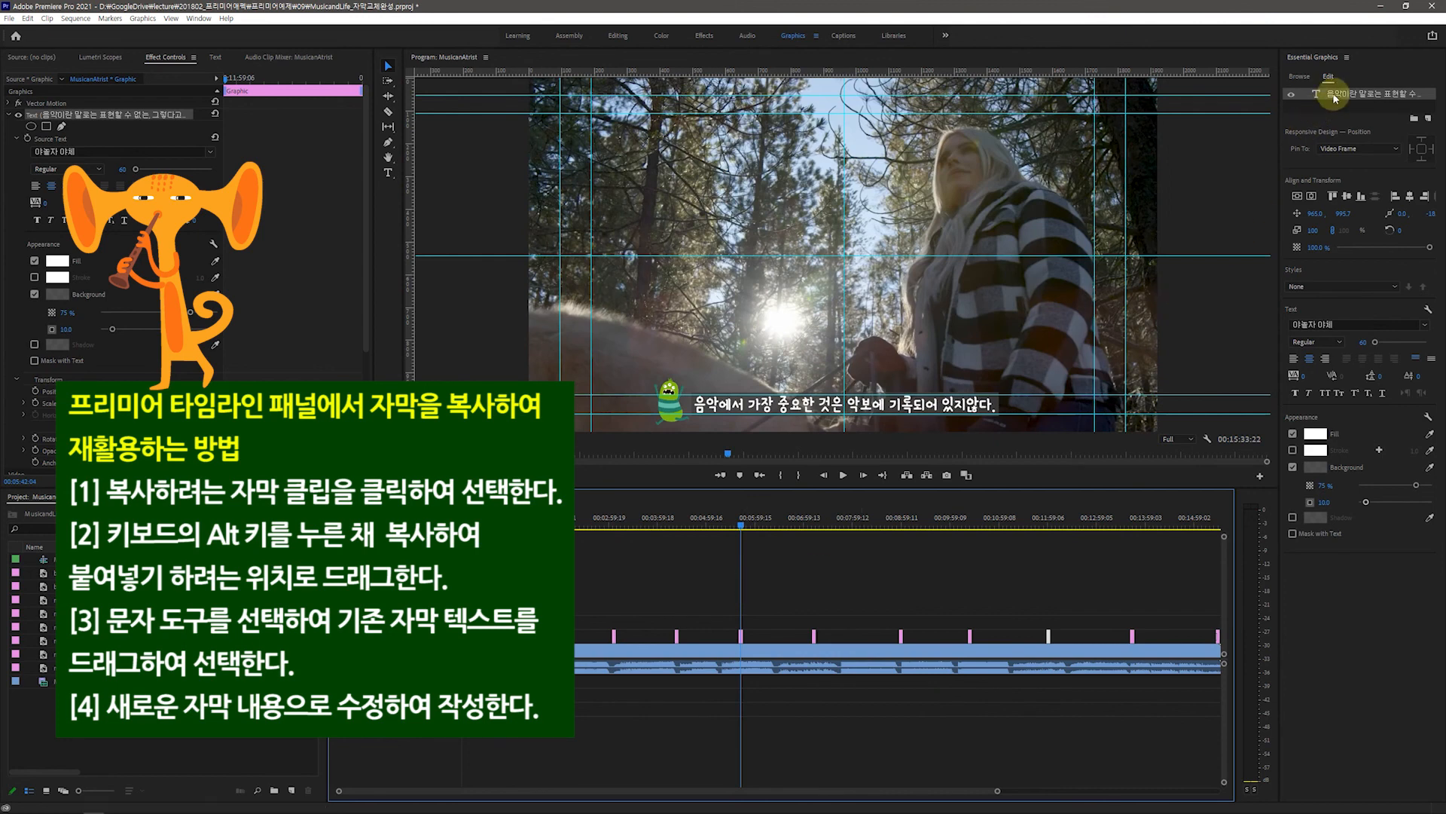
{"action": "left_click", "coordinate": [742, 639]}
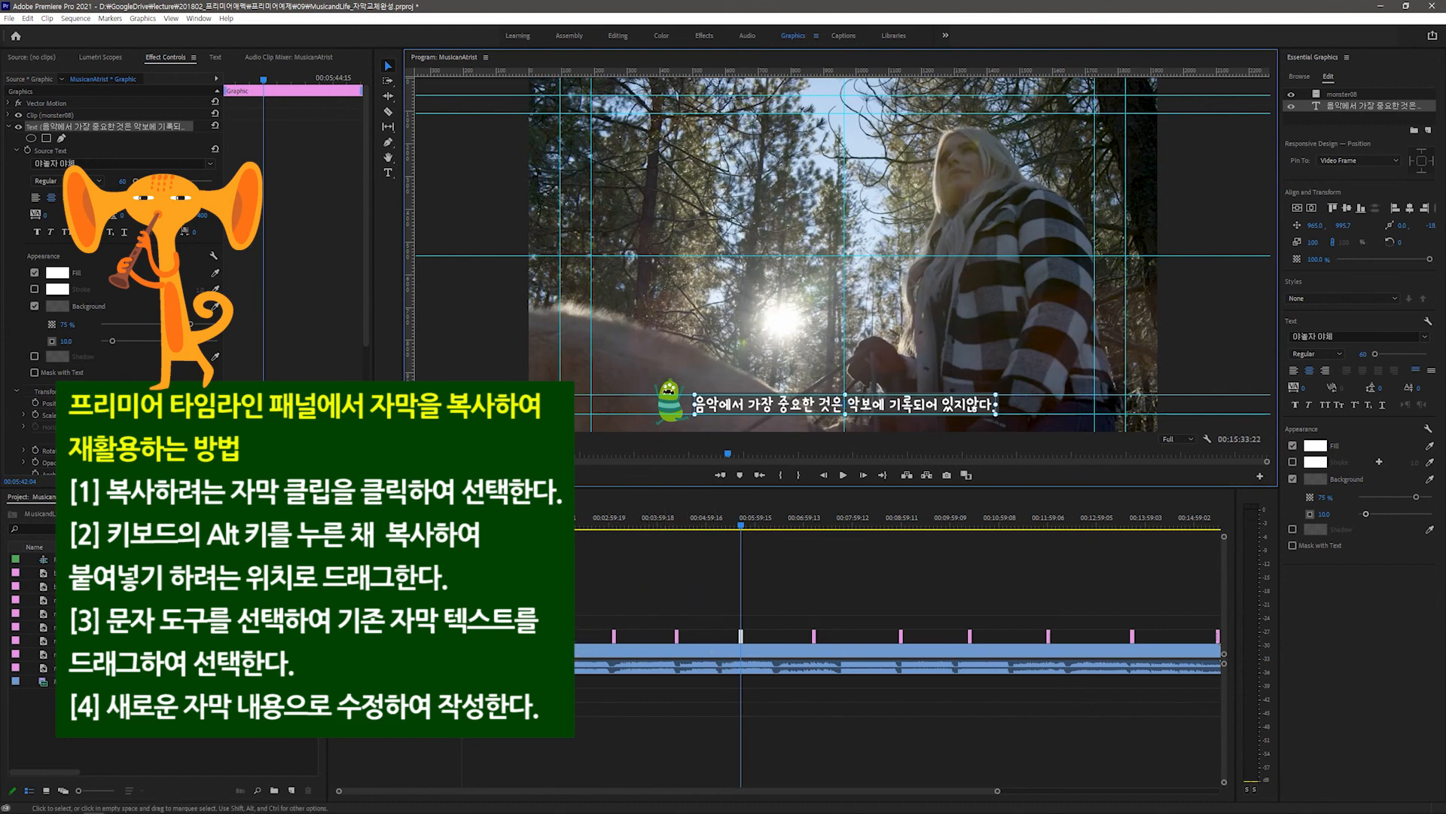
{"action": "left_click", "coordinate": [143, 19]}
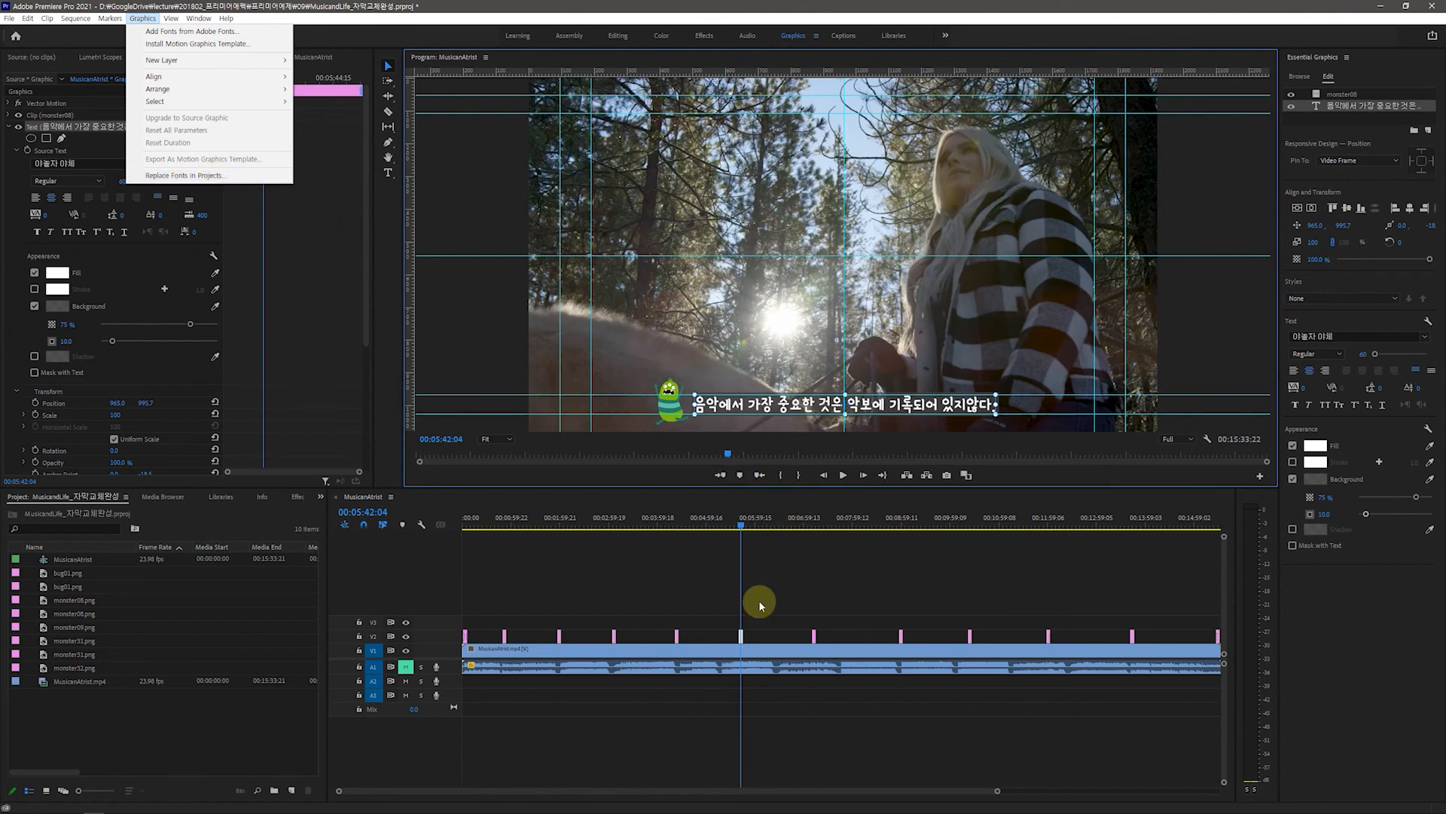
{"action": "left_click", "coordinate": [551, 6]}
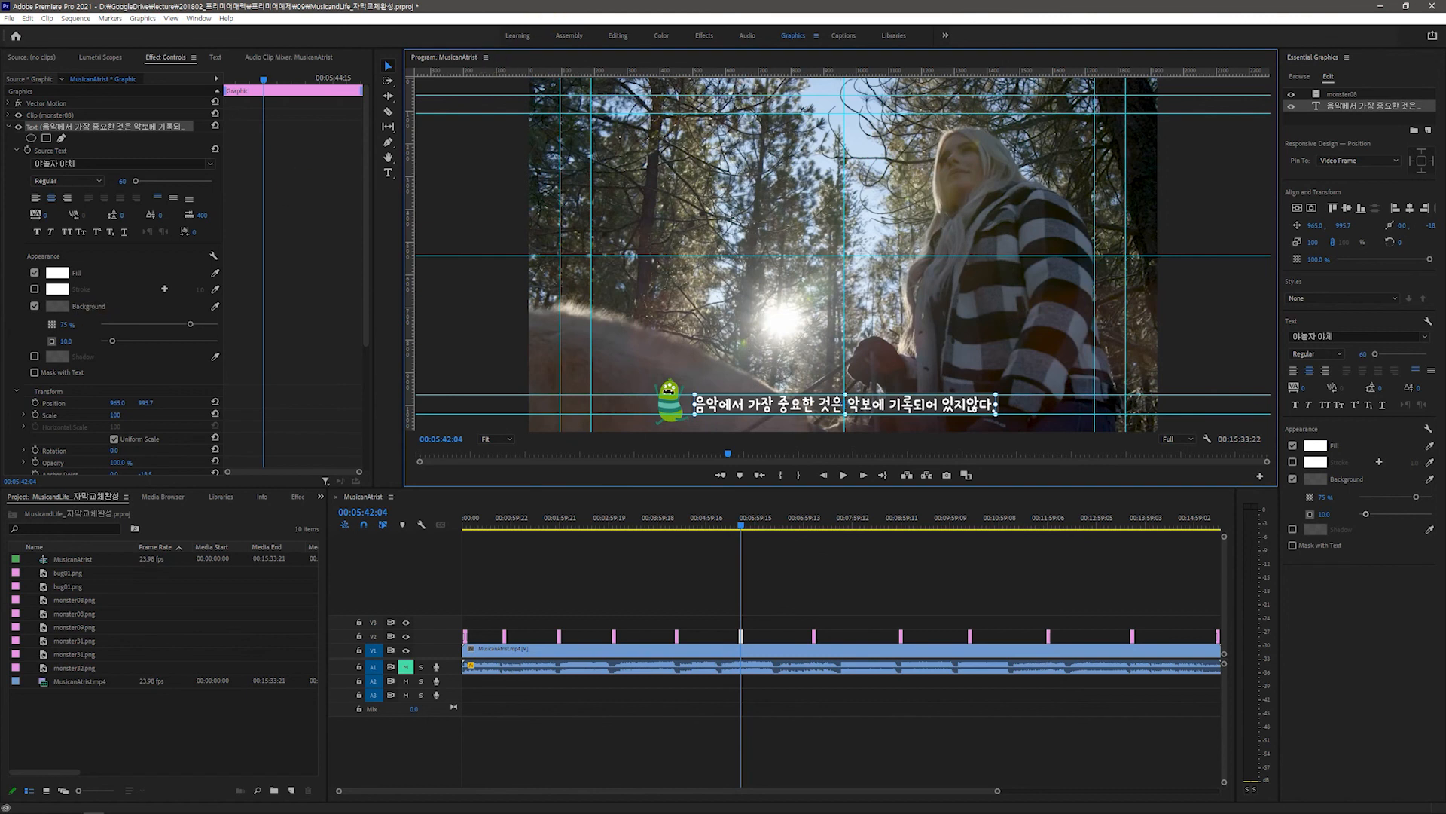